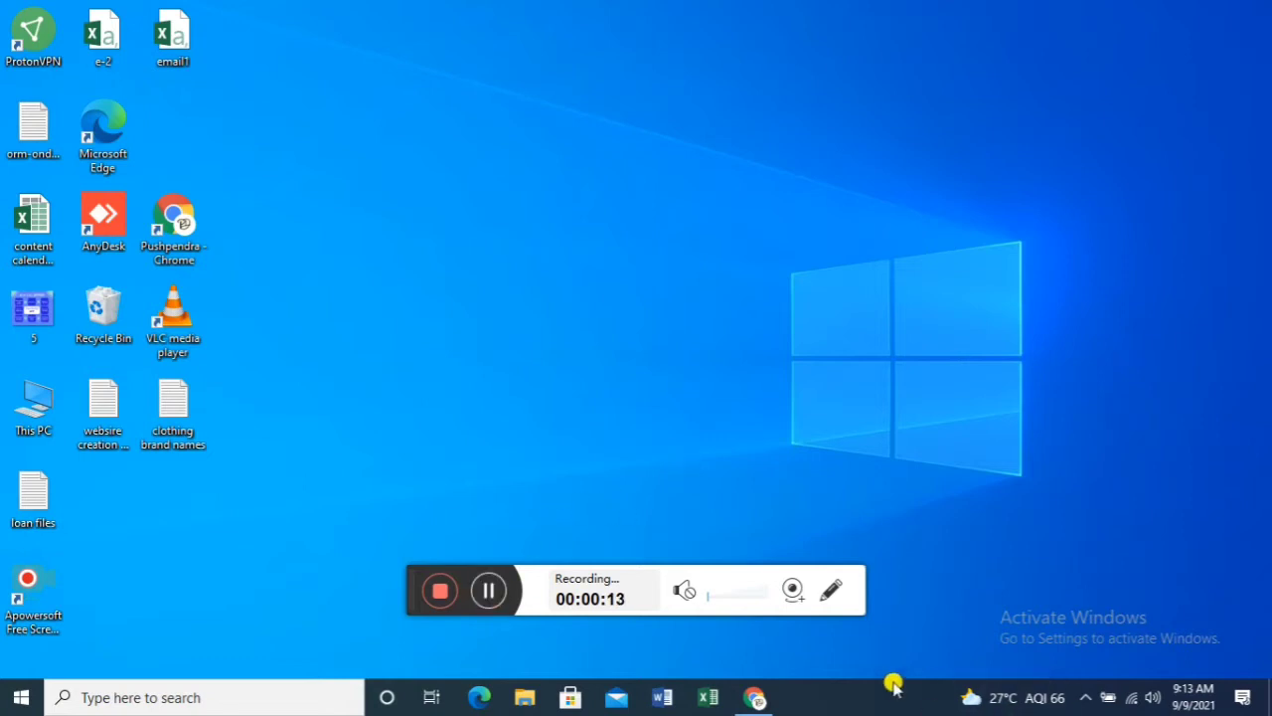
# - Switch to Chrome and start creating a new gig from the Fiverr seller account's gigs page
pyautogui.click(758, 699)
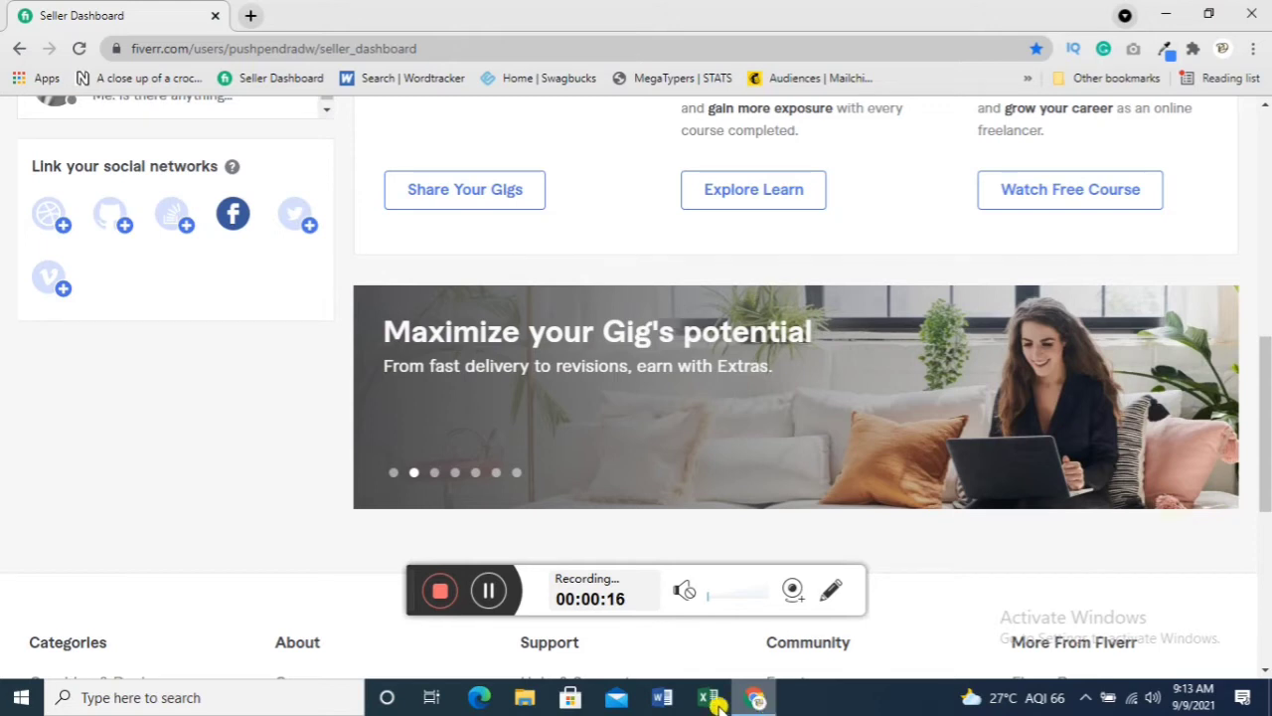
pyautogui.scroll(5, 825, 419)
pyautogui.scroll(2, 830, 420)
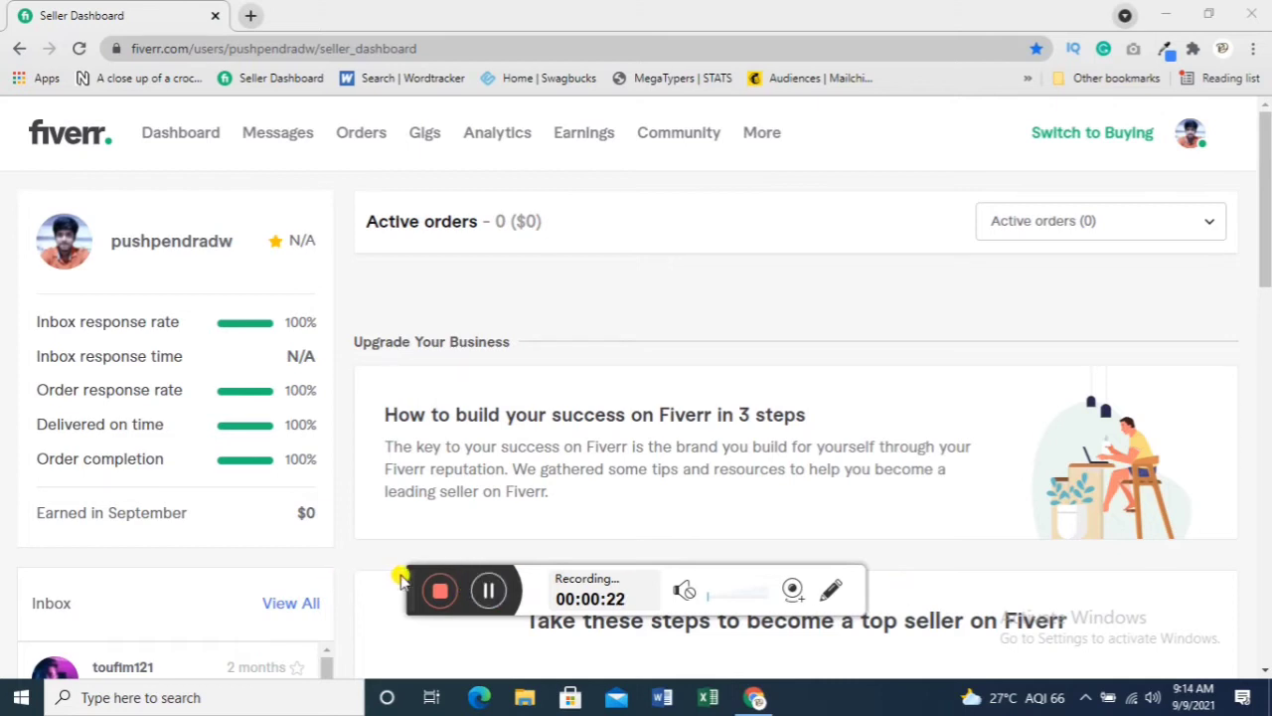
pyautogui.moveTo(404, 578); pyautogui.dragTo(1094, 636)
pyautogui.click(422, 142)
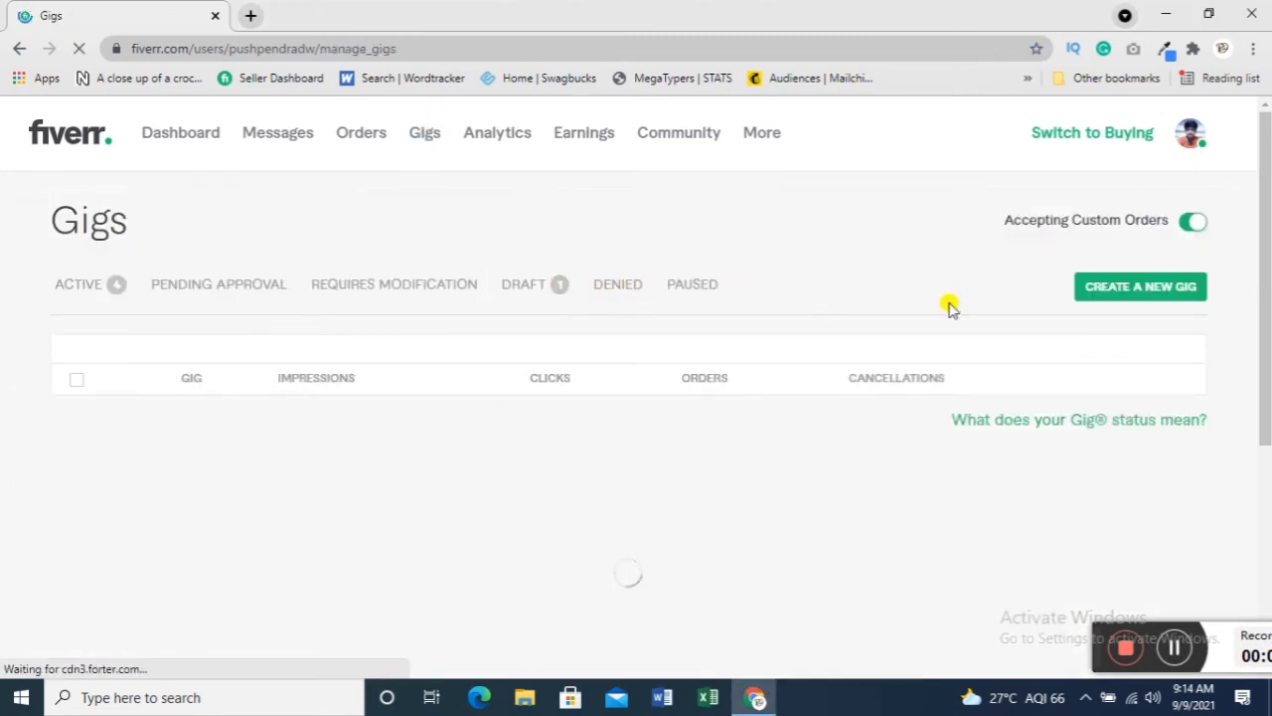
pyautogui.click(1138, 297)
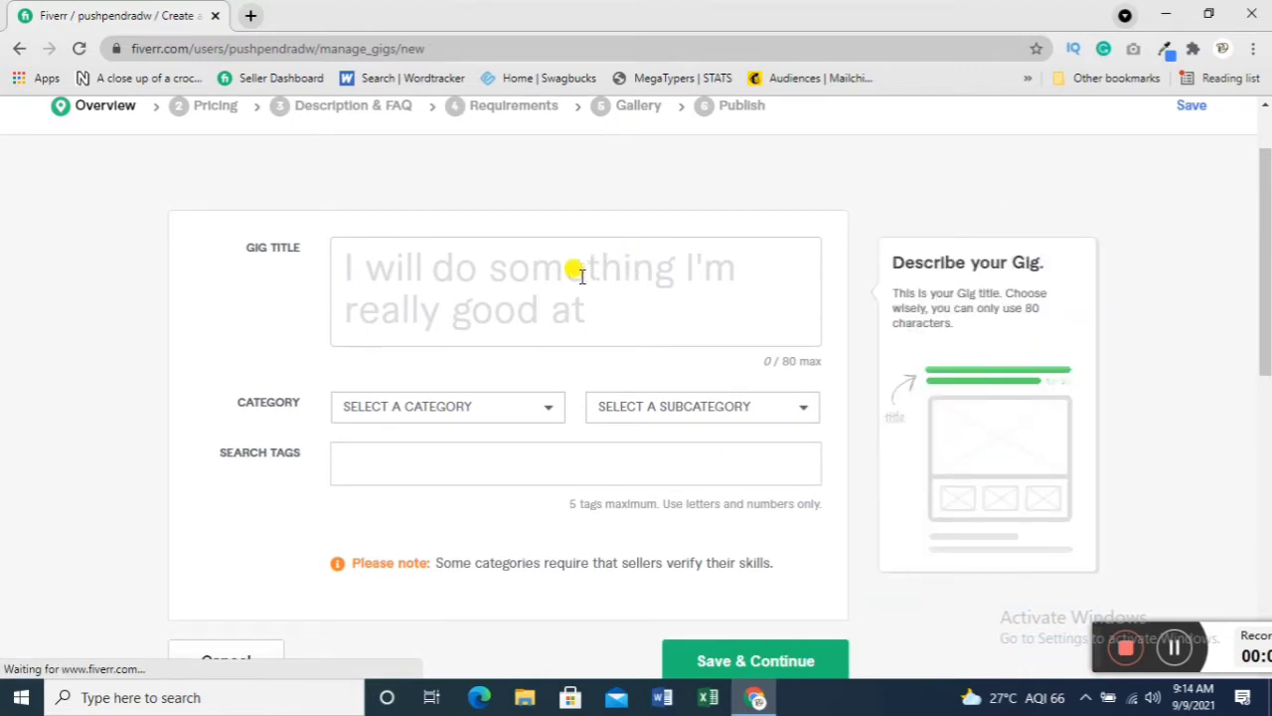
# - Enter "create a website for your business" as the gig title
pyautogui.click(546, 275)
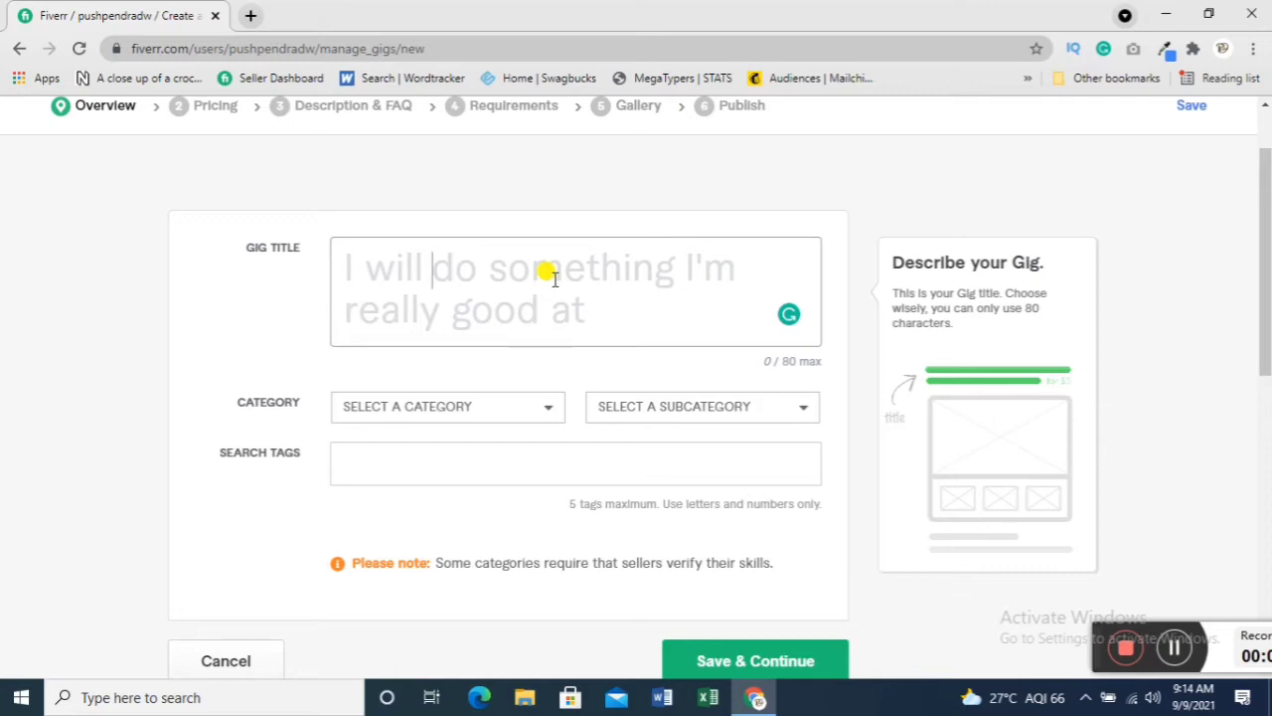
pyautogui.write('create a ')
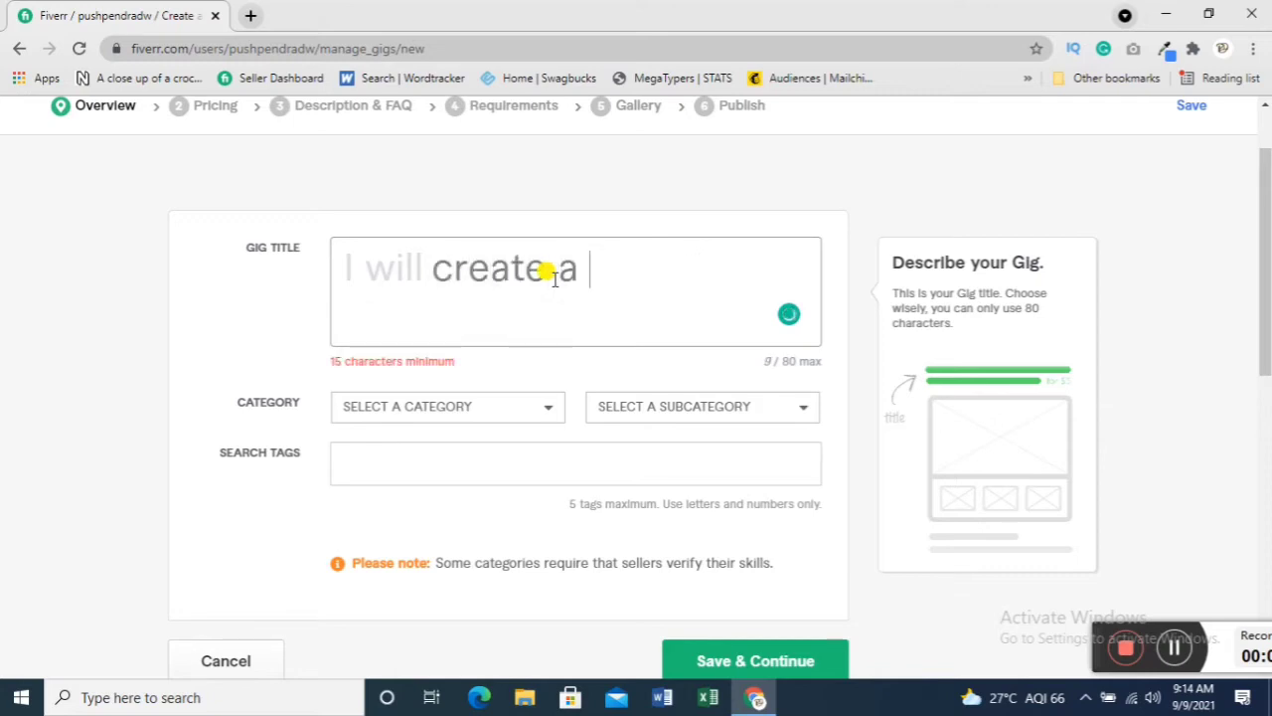
pyautogui.write('website ')
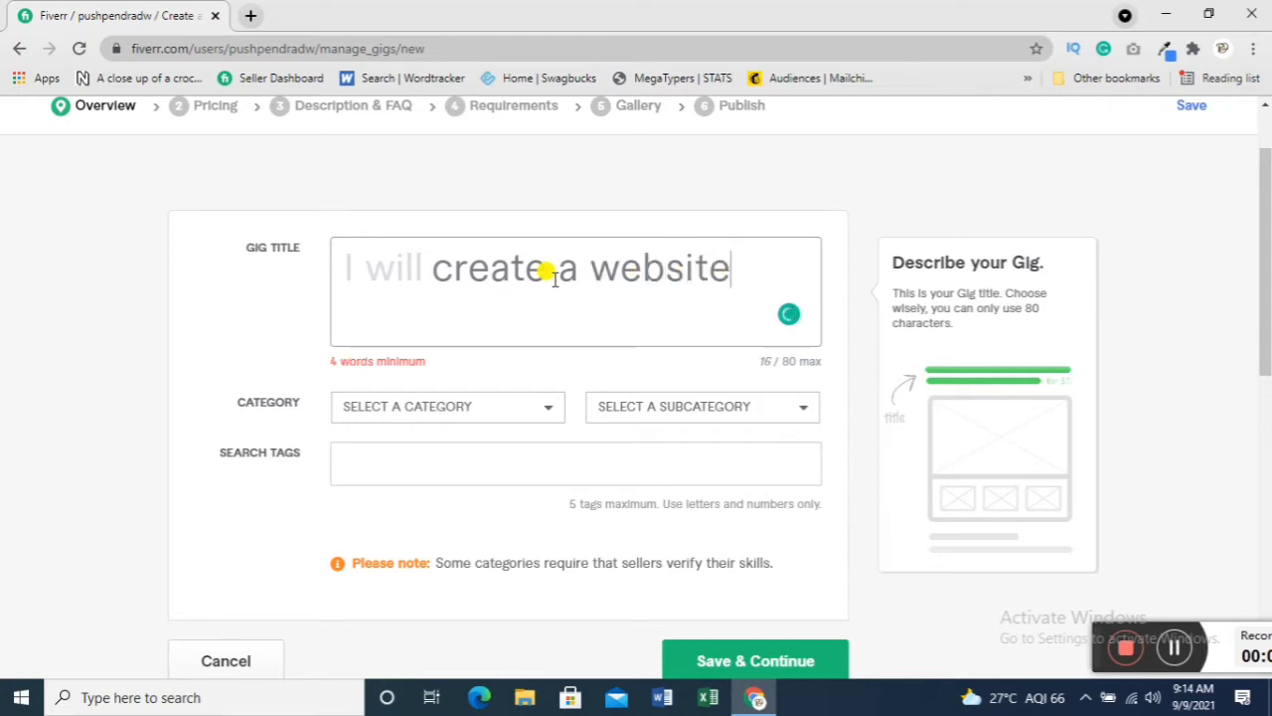
pyautogui.write('for your businmess')
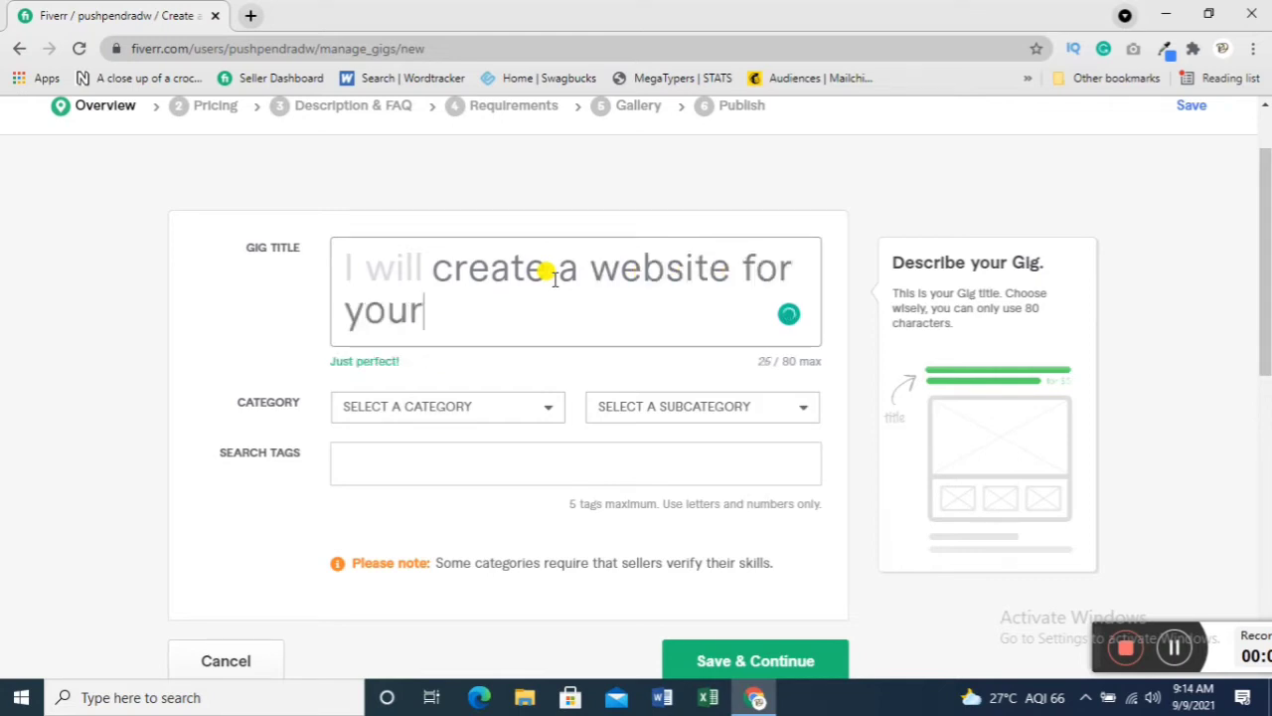
pyautogui.press('BackSpace')
pyautogui.press('BackSpace')
pyautogui.press('BackSpace')
pyautogui.press('BackSpace')
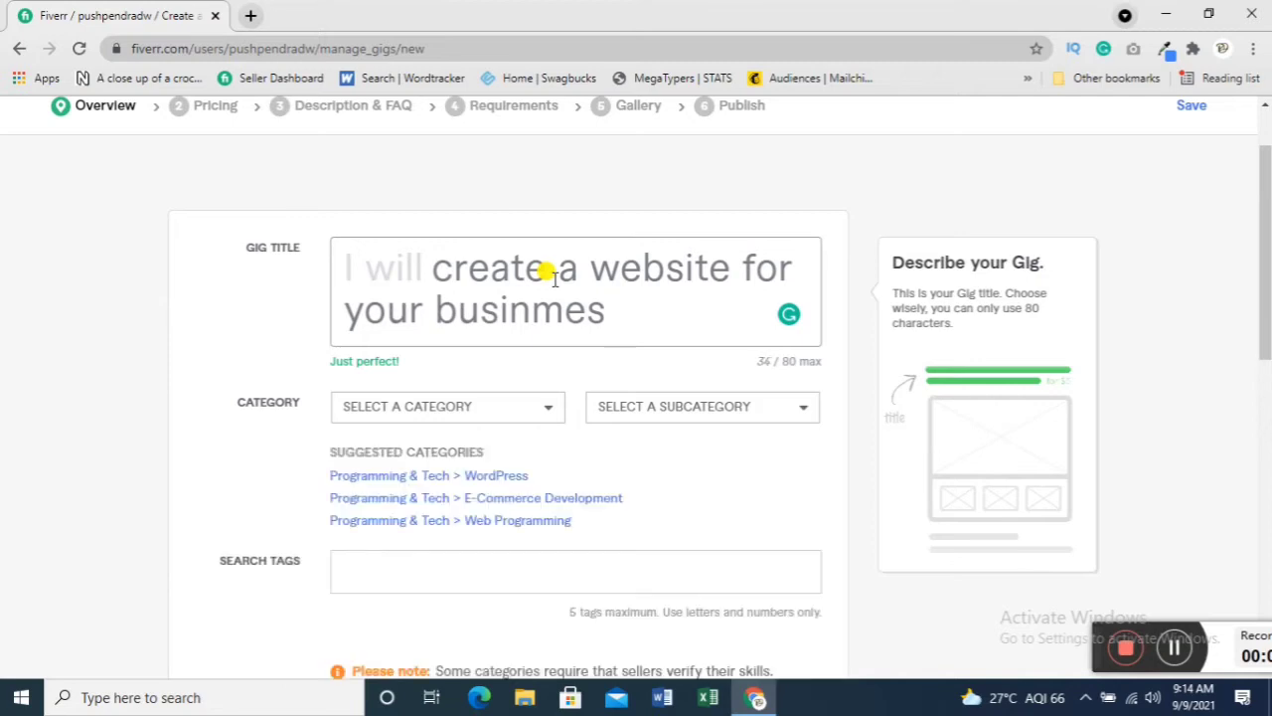
pyautogui.write('ess')
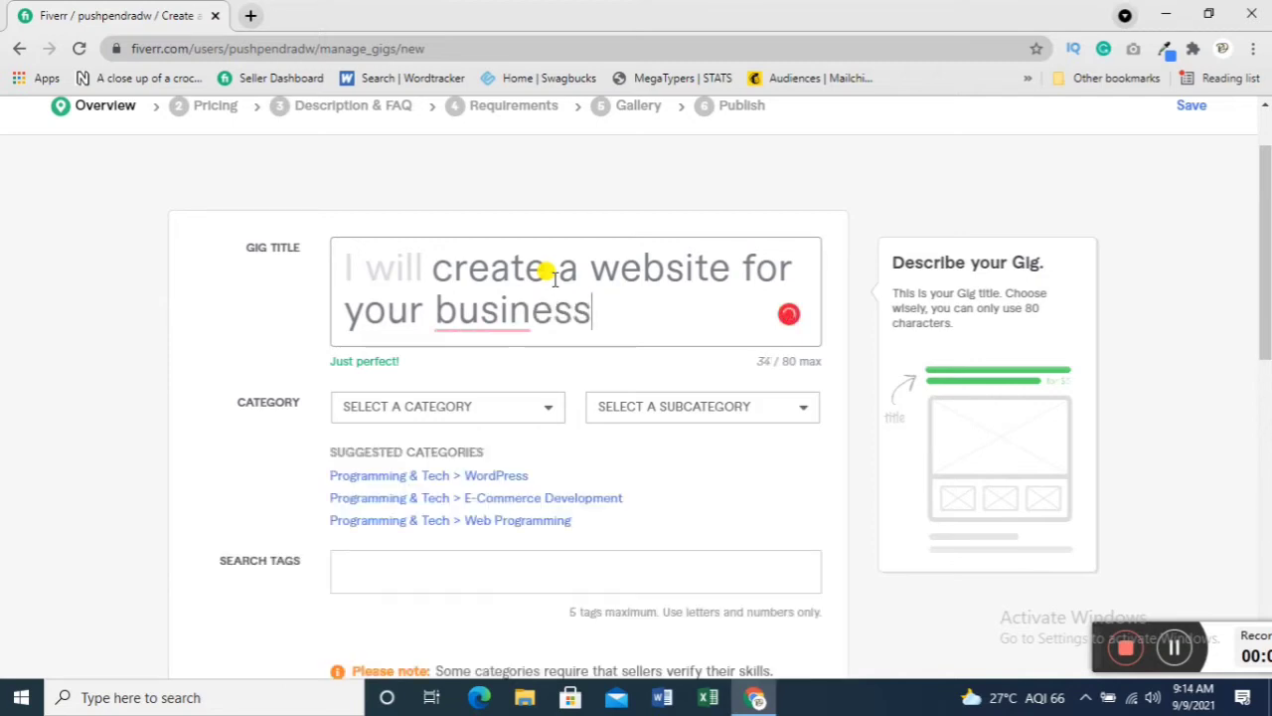
# - Replace the gig title with "create a WordPress website", applying the suggested WordPress spelling
pyautogui.press('BackSpace')
pyautogui.press('BackSpace')
pyautogui.press('BackSpace')
pyautogui.press('BackSpace')
pyautogui.press('BackSpace')
pyautogui.press('BackSpace')
pyautogui.press('BackSpace')
pyautogui.press('BackSpace')
pyautogui.press('BackSpace')
pyautogui.press('BackSpace')
pyautogui.press('BackSpace')
pyautogui.press('BackSpace')
pyautogui.press('BackSpace')
pyautogui.press('BackSpace')
pyautogui.press('BackSpace')
pyautogui.press('BackSpace')
pyautogui.press('BackSpace')
pyautogui.press('BackSpace')
pyautogui.press('BackSpace')
pyautogui.press('BackSpace')
pyautogui.press('BackSpace')
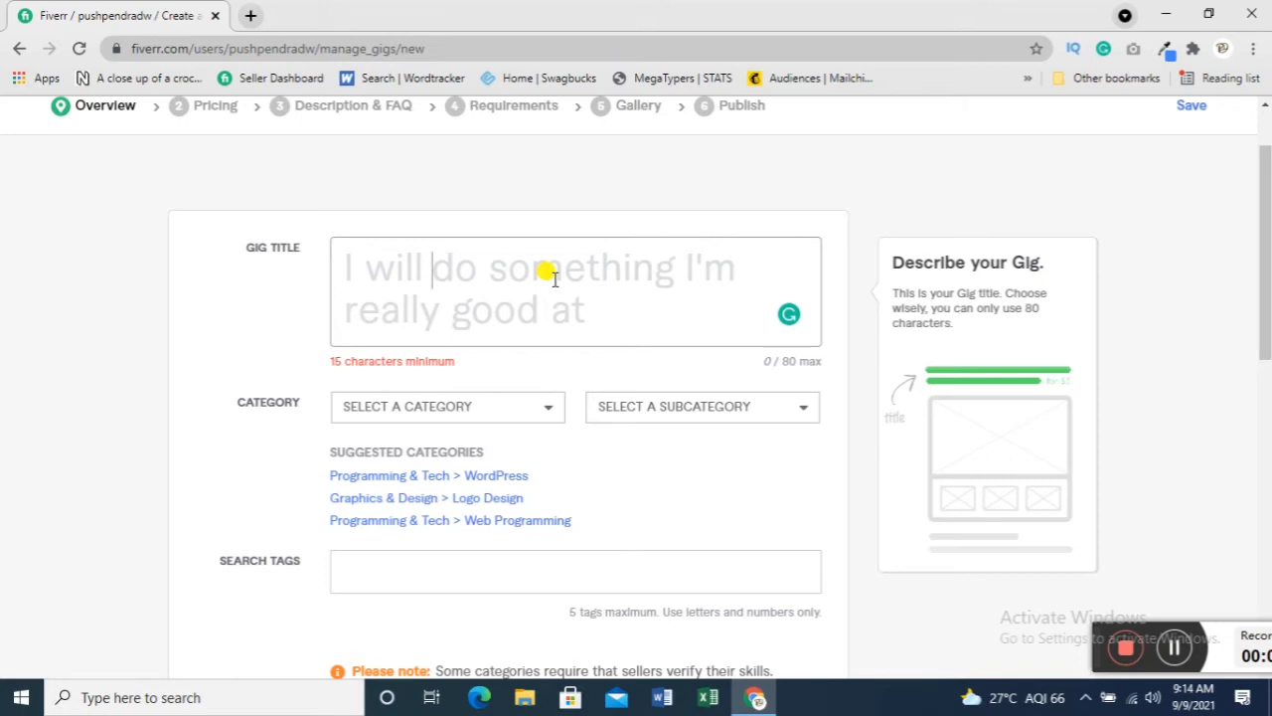
pyautogui.write('cre')
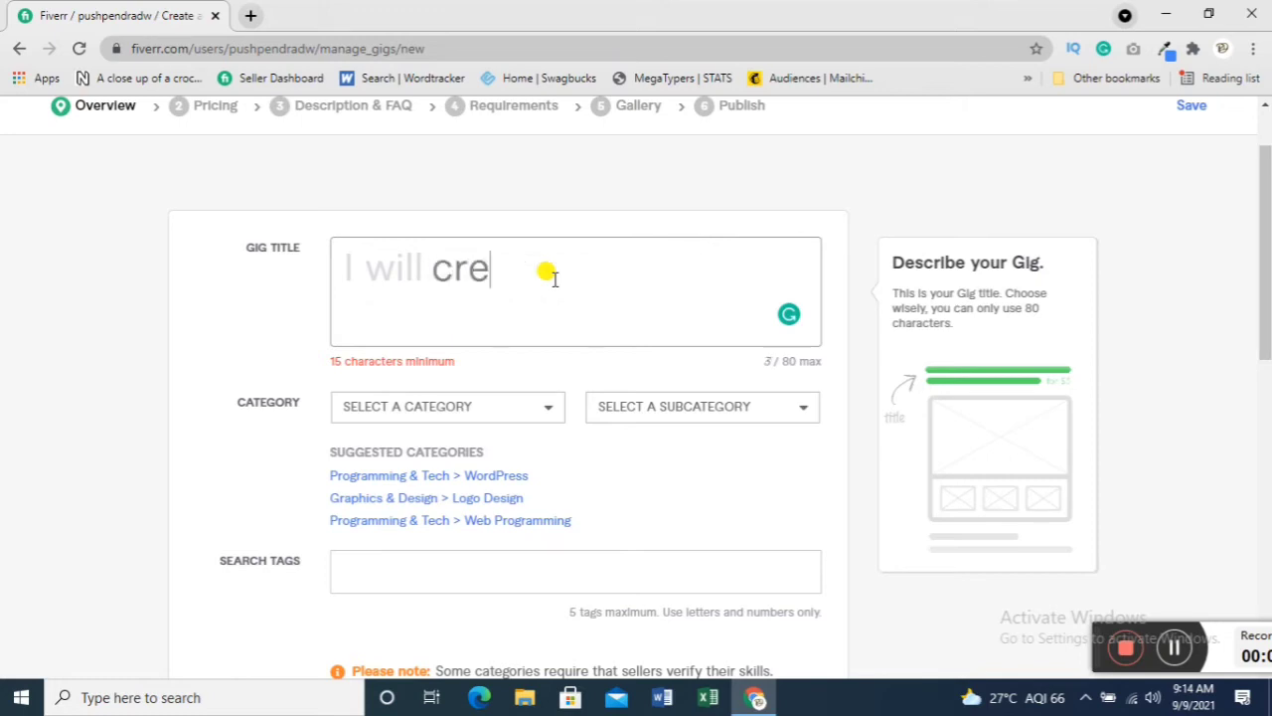
pyautogui.write('ate a word')
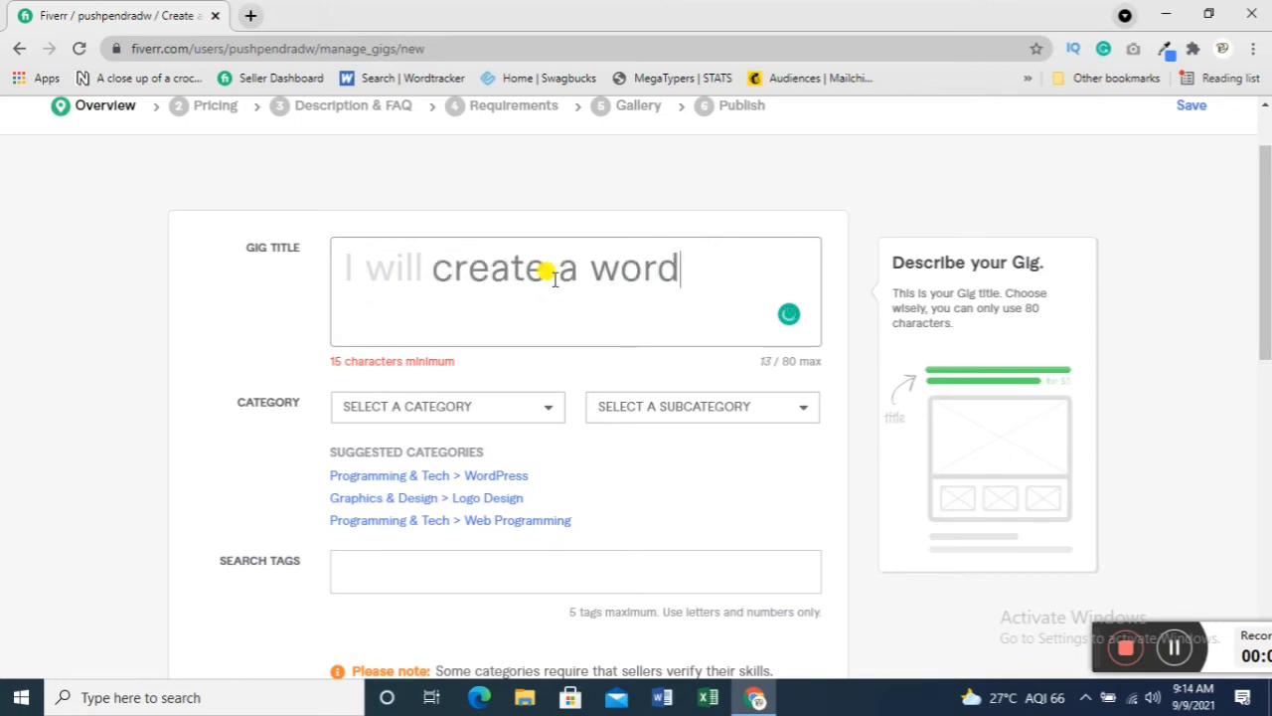
pyautogui.write('press website')
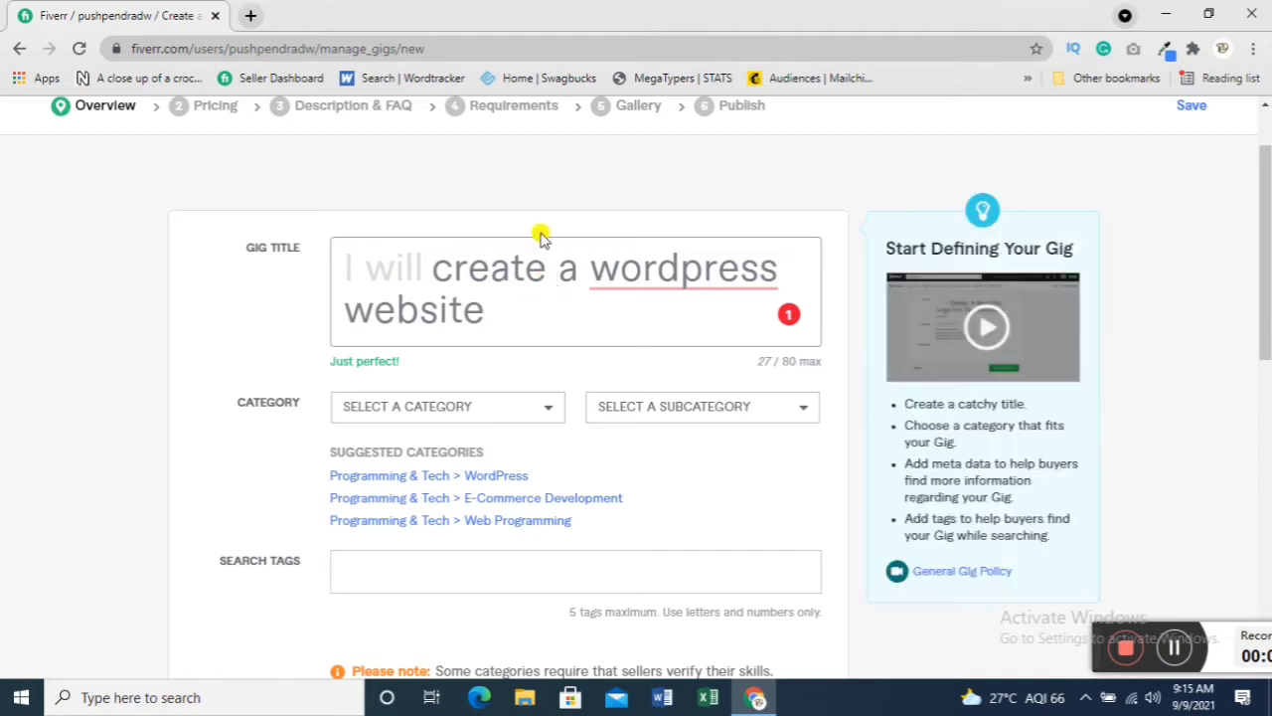
pyautogui.moveTo(674, 273)
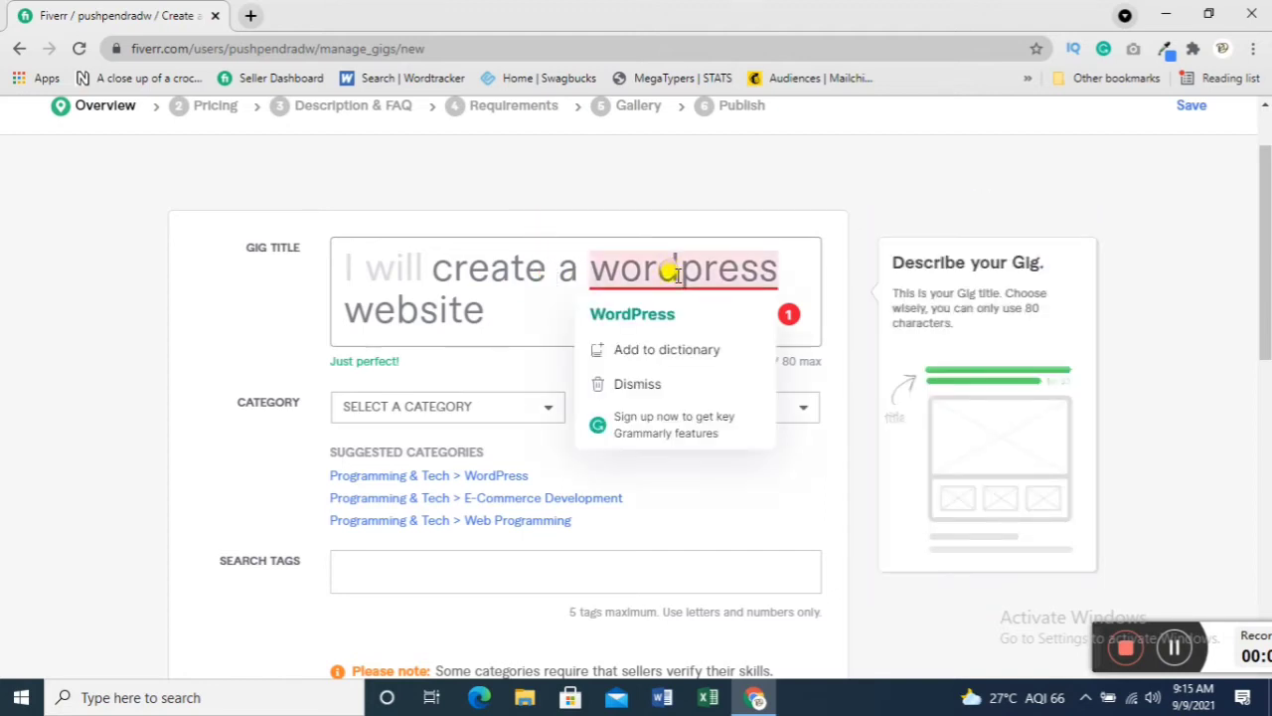
pyautogui.click(659, 315)
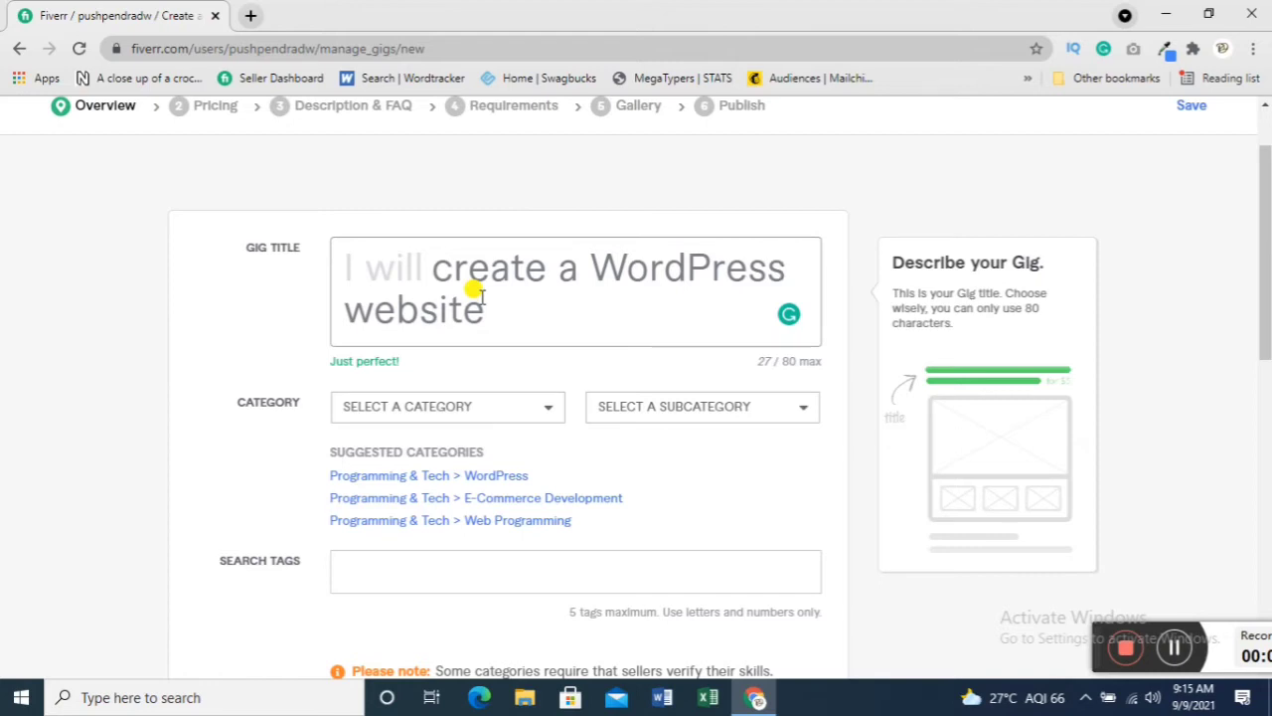
# - Set the gig's category to Graphics & Design
pyautogui.scroll(-1, 532, 319)
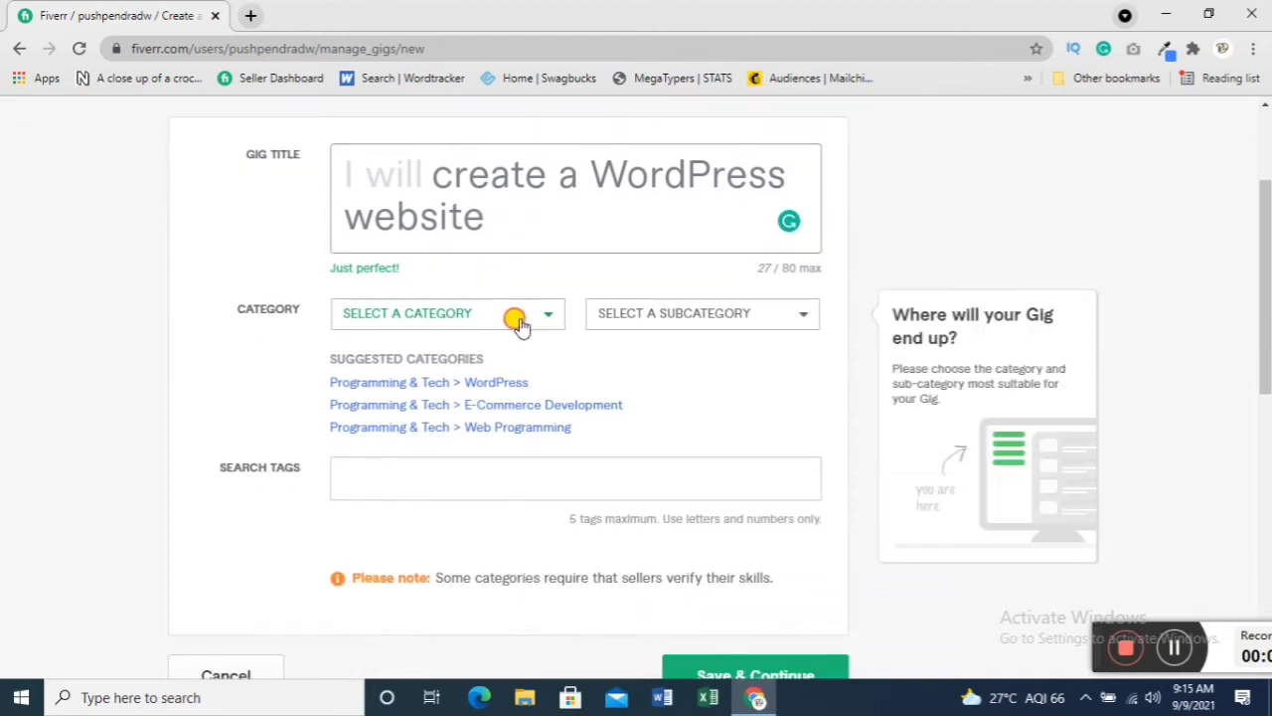
pyautogui.click(517, 321)
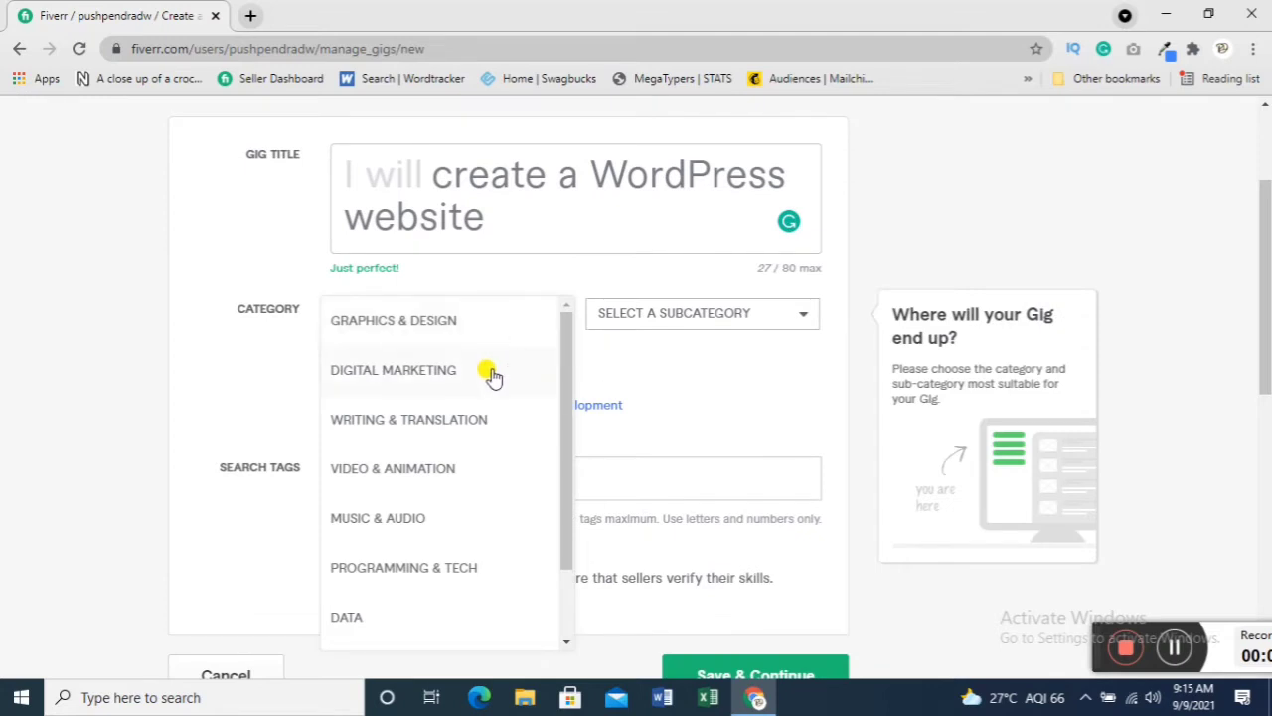
pyautogui.moveTo(591, 172); pyautogui.dragTo(603, 210)
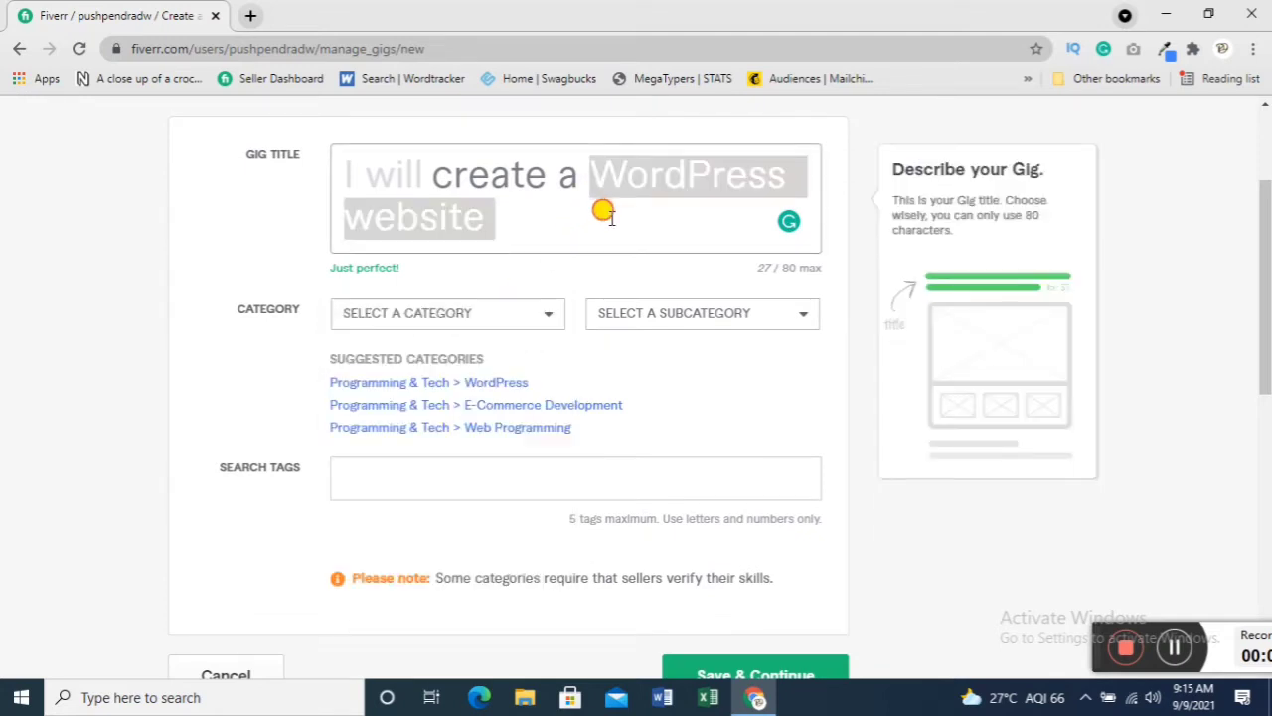
pyautogui.click(604, 211)
pyautogui.click(523, 308)
pyautogui.scroll(-1, 483, 428)
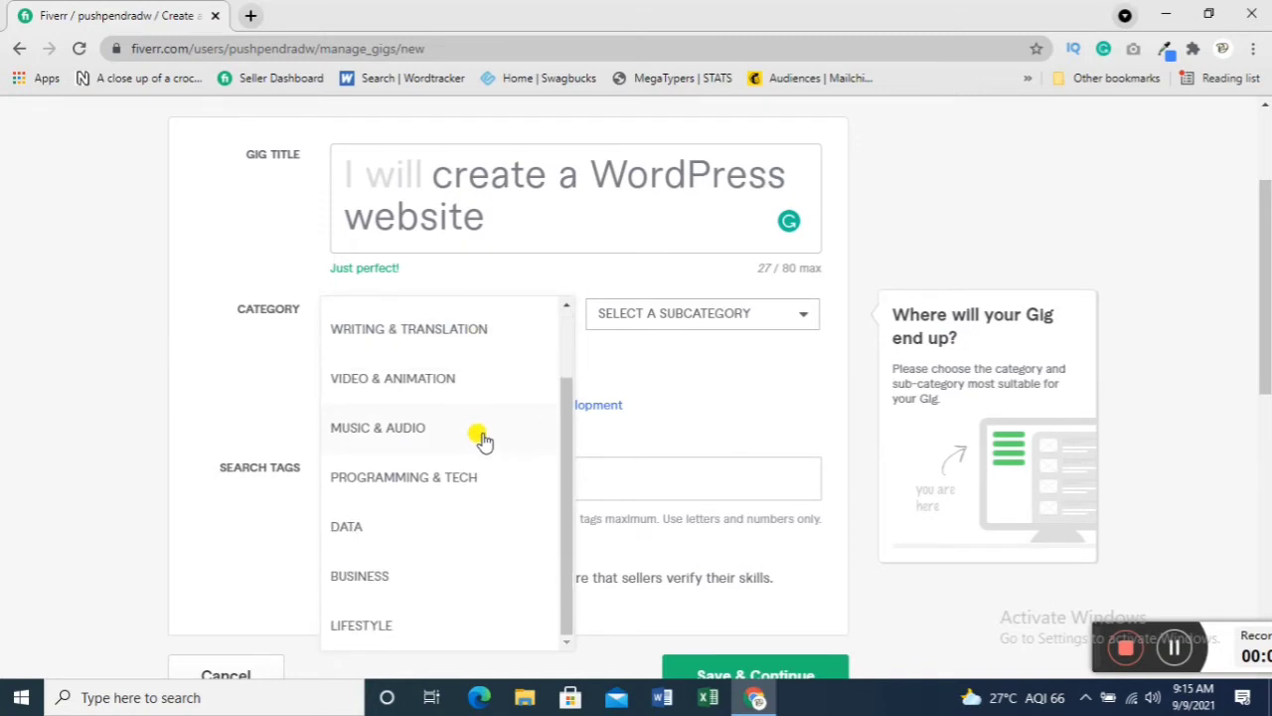
pyautogui.scroll(-1, 478, 463)
pyautogui.scroll(1, 463, 404)
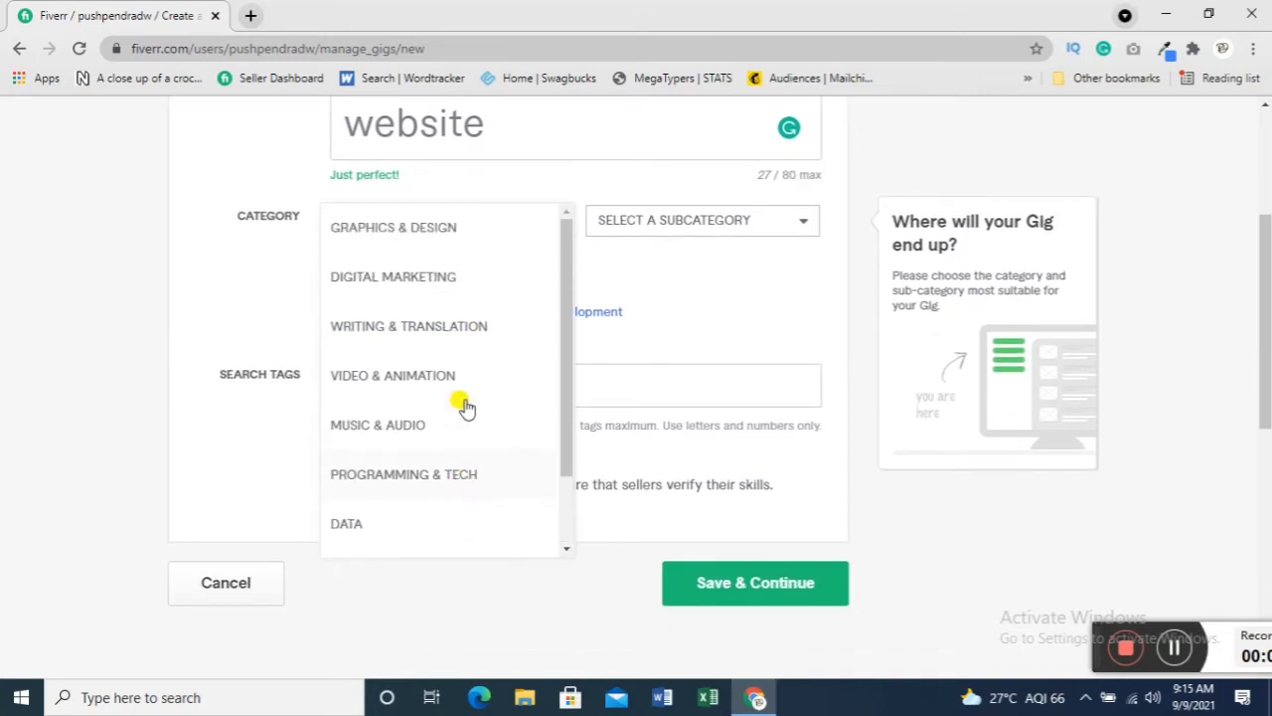
pyautogui.click(450, 249)
pyautogui.scroll(1, 537, 258)
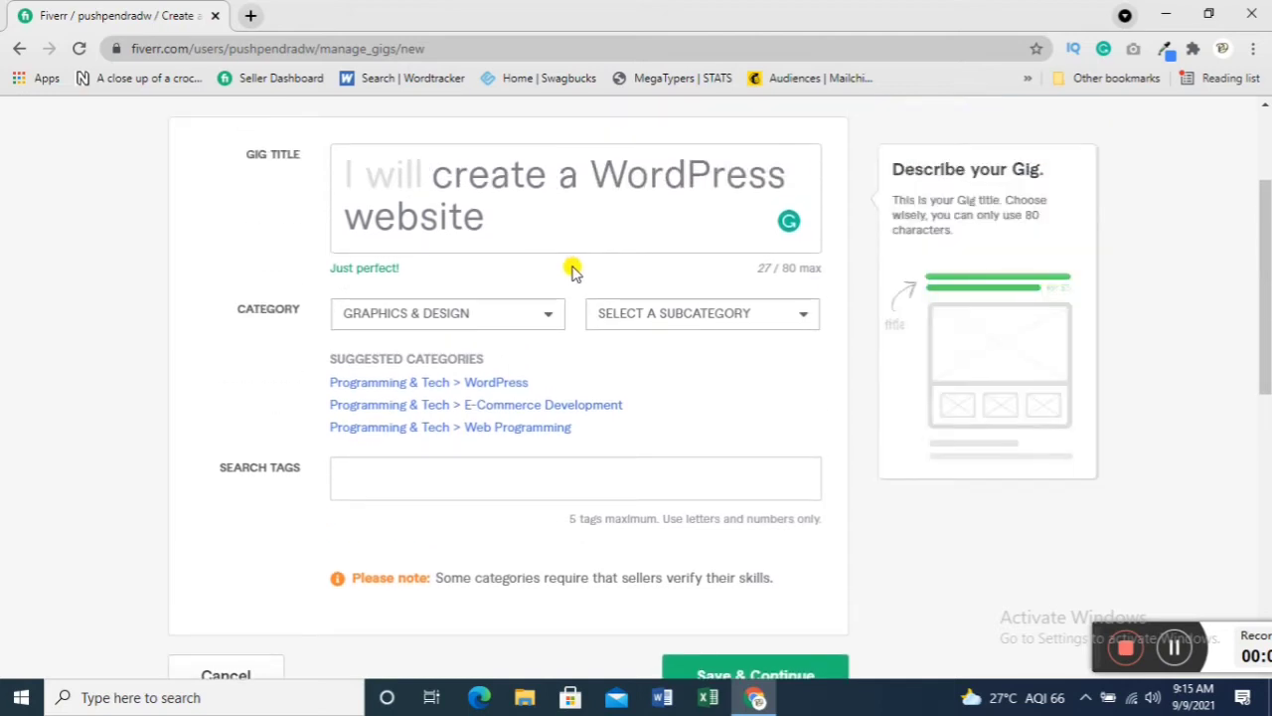
# - Set the gig's subcategory to Website Design
pyautogui.click(707, 305)
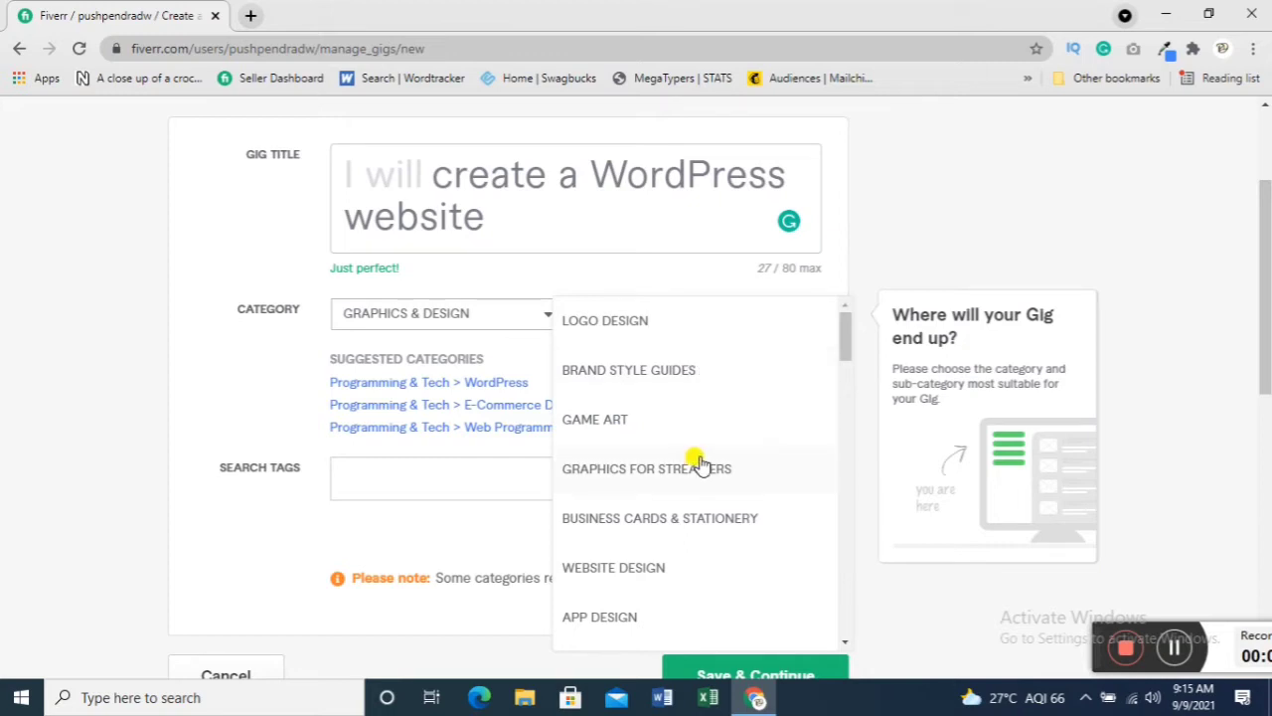
pyautogui.scroll(-2, 702, 460)
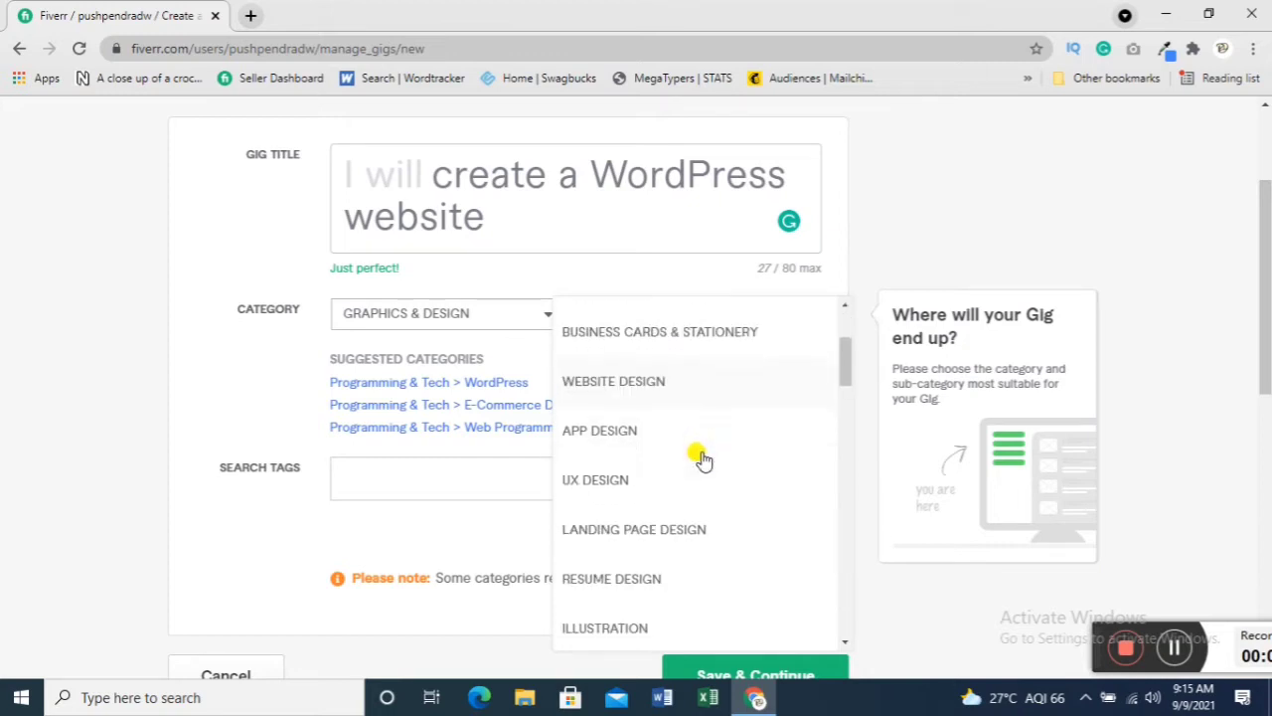
pyautogui.click(583, 391)
# - Select E-Commerce, Blog and Educational as the website types in the gig metadata
pyautogui.scroll(-2, 636, 361)
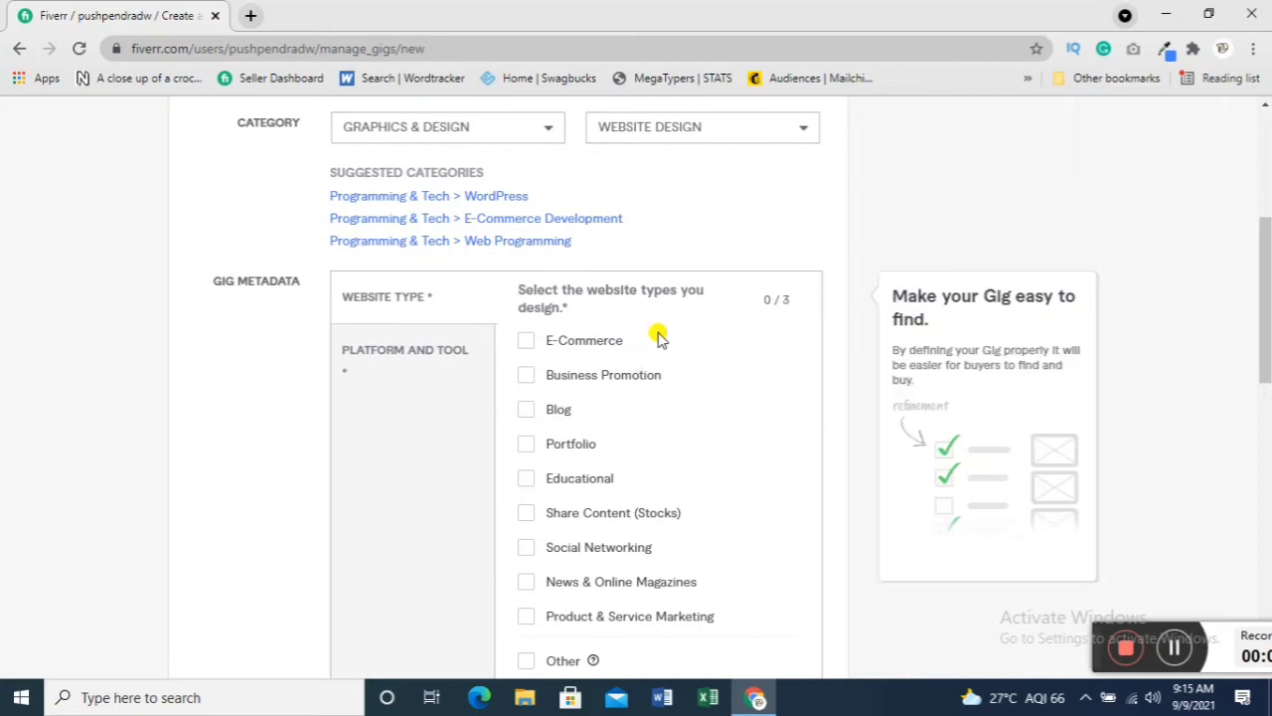
pyautogui.scroll(-3, 659, 339)
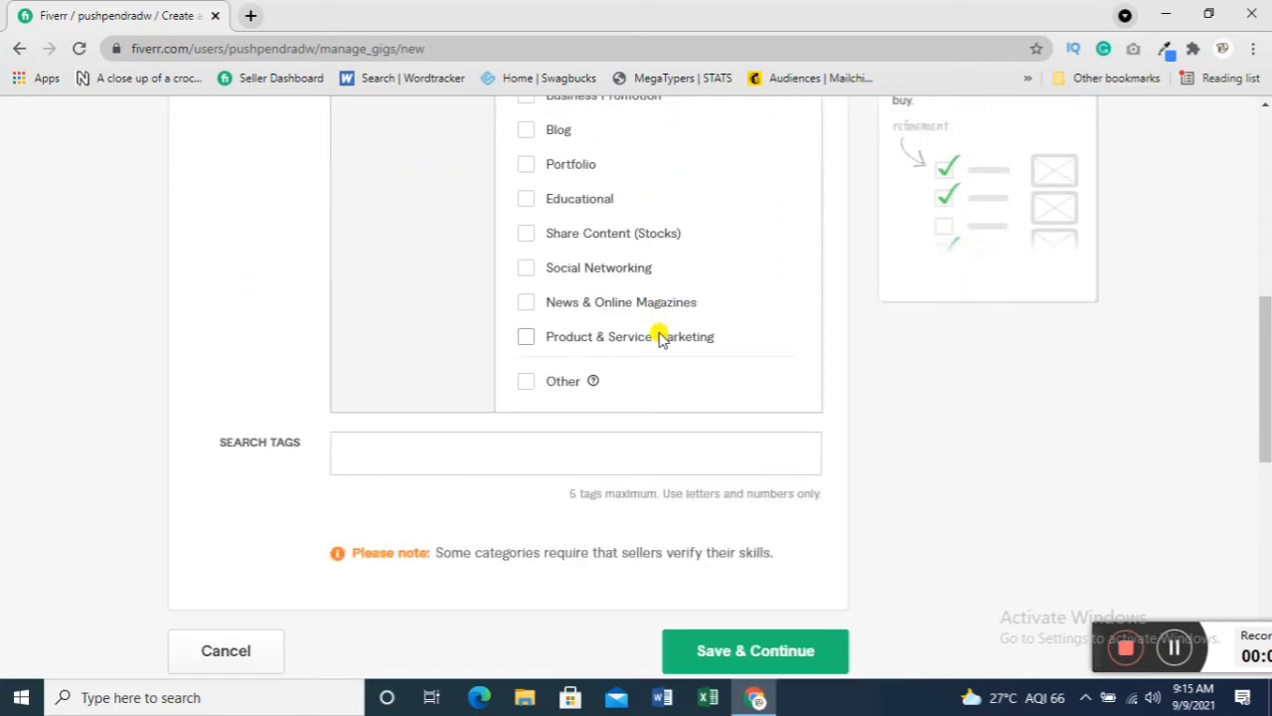
pyautogui.scroll(2, 664, 332)
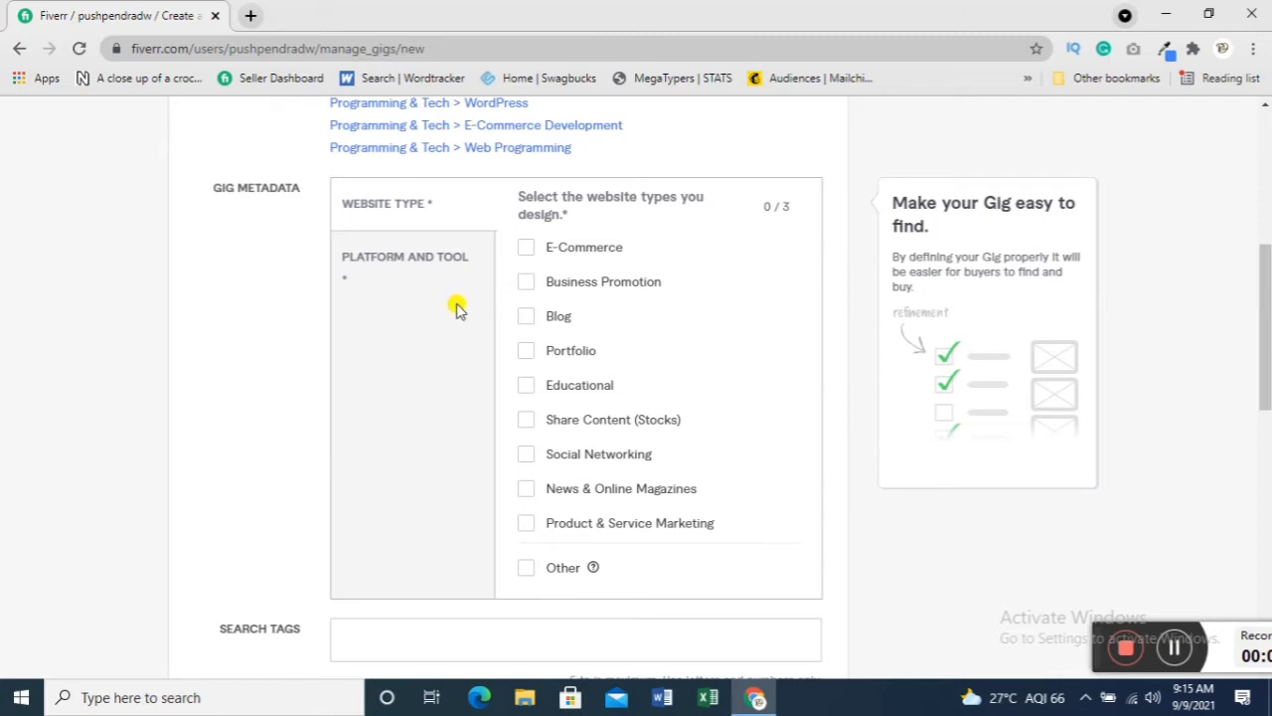
pyautogui.click(525, 248)
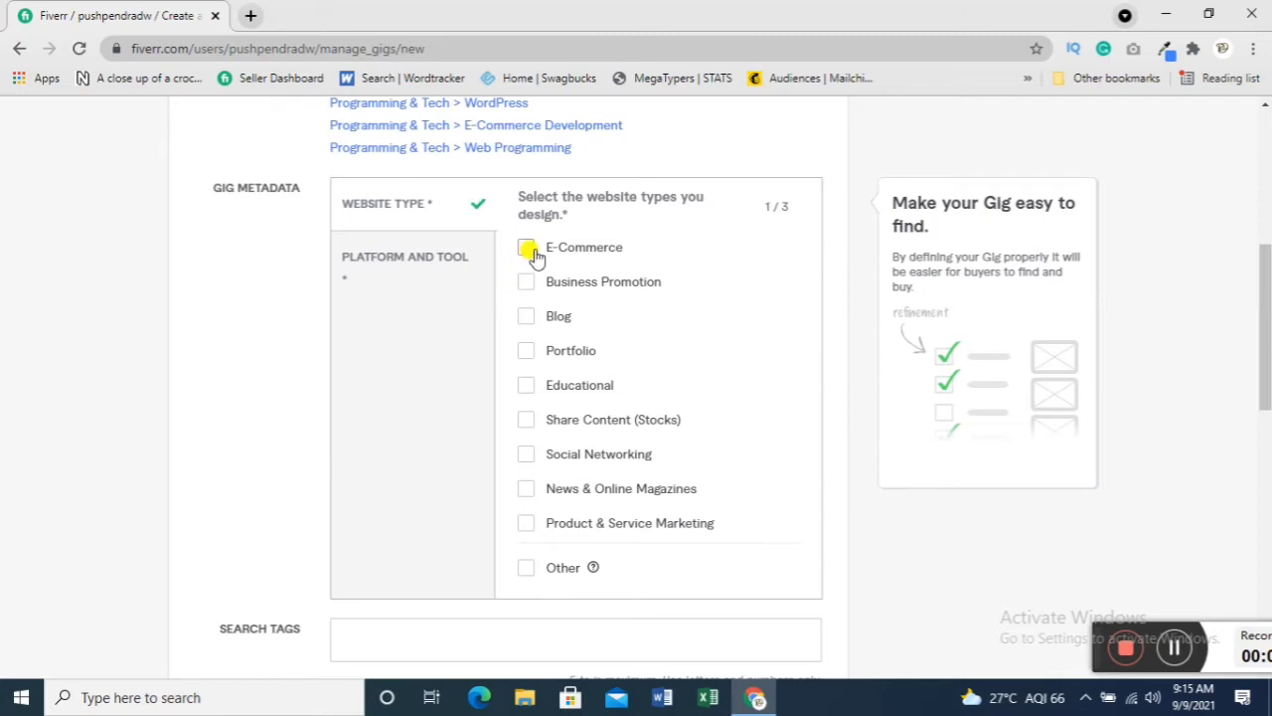
pyautogui.click(527, 317)
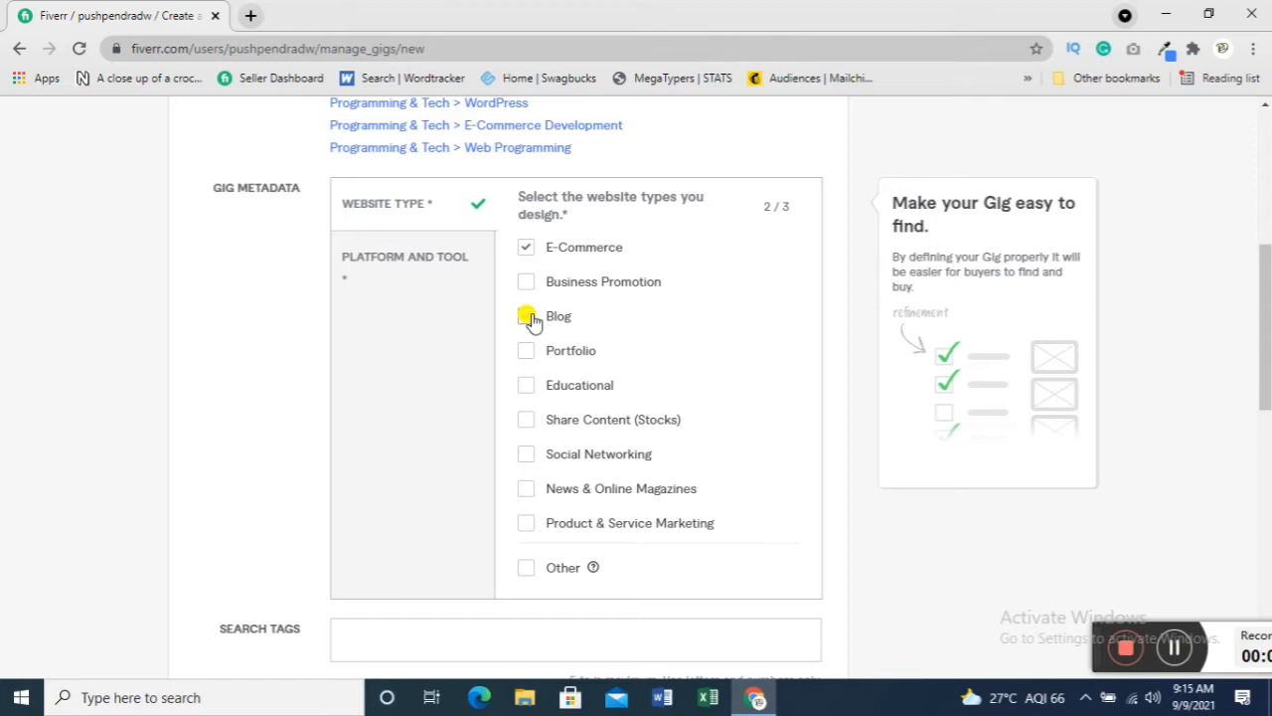
pyautogui.click(527, 388)
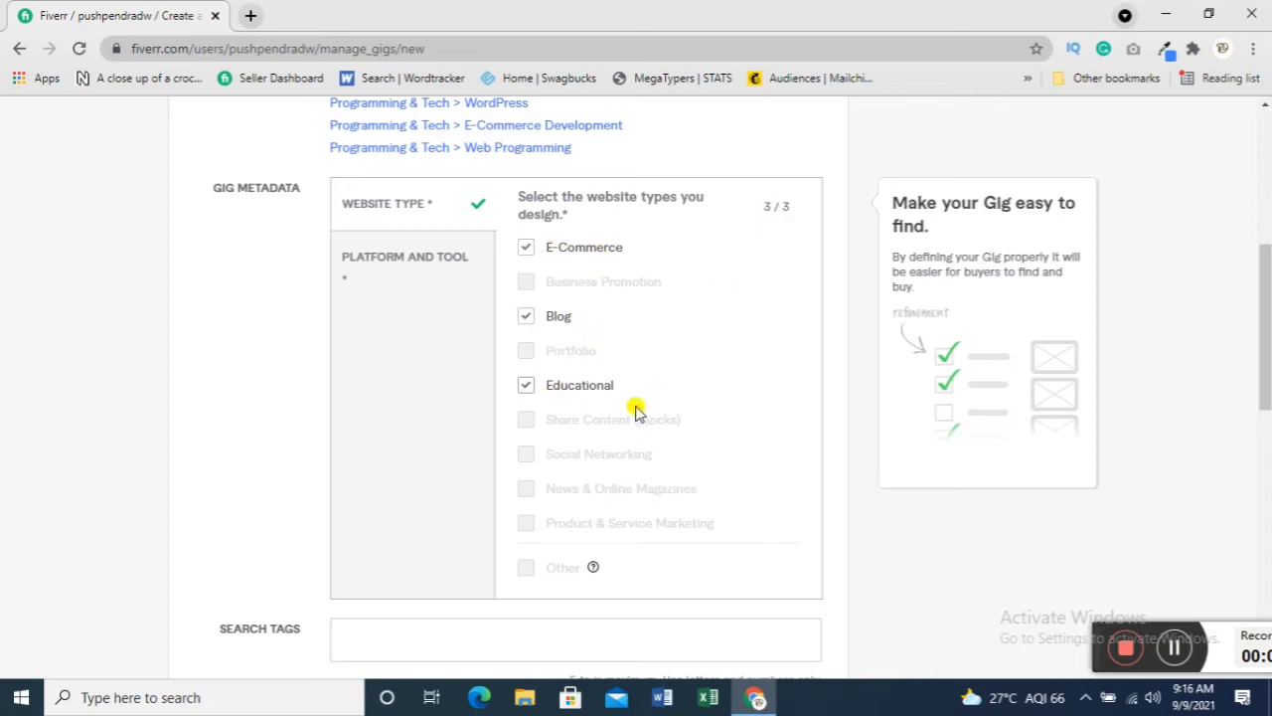
# - Select Wordpress, Wix and Magento as the gig's platforms and tools in the metadata
pyautogui.click(425, 260)
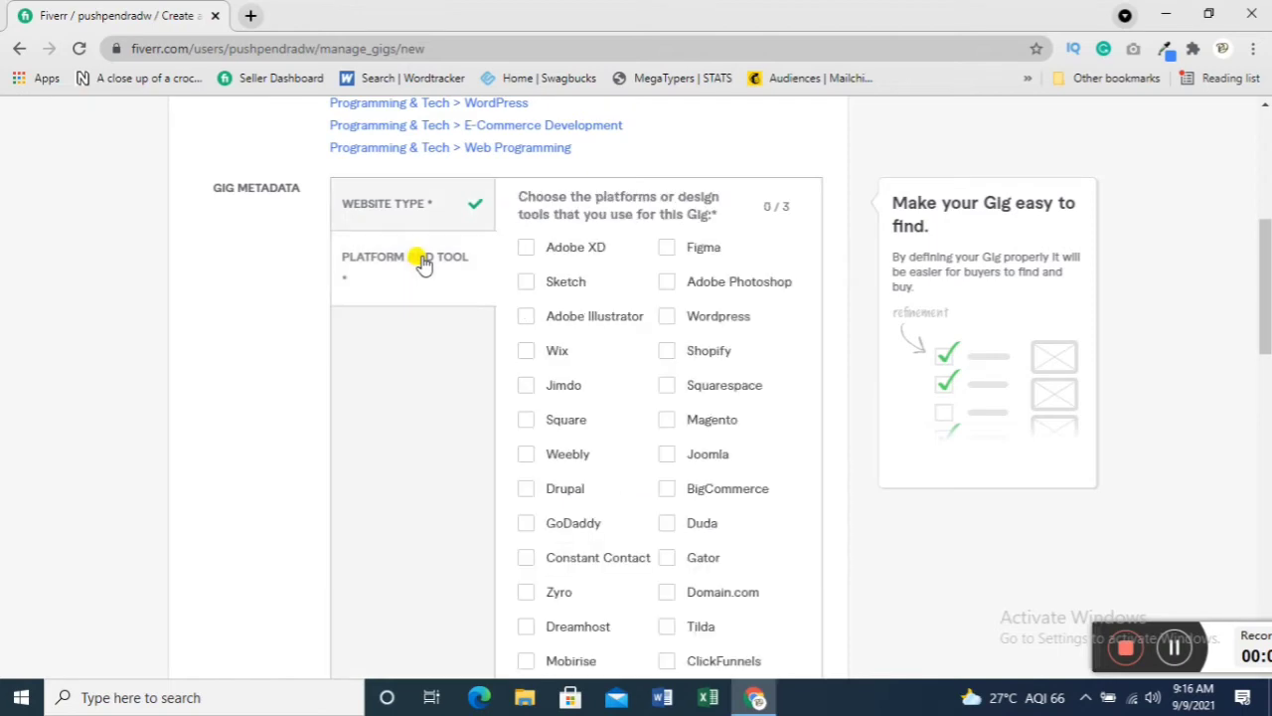
pyautogui.click(666, 323)
pyautogui.click(524, 356)
pyautogui.click(667, 423)
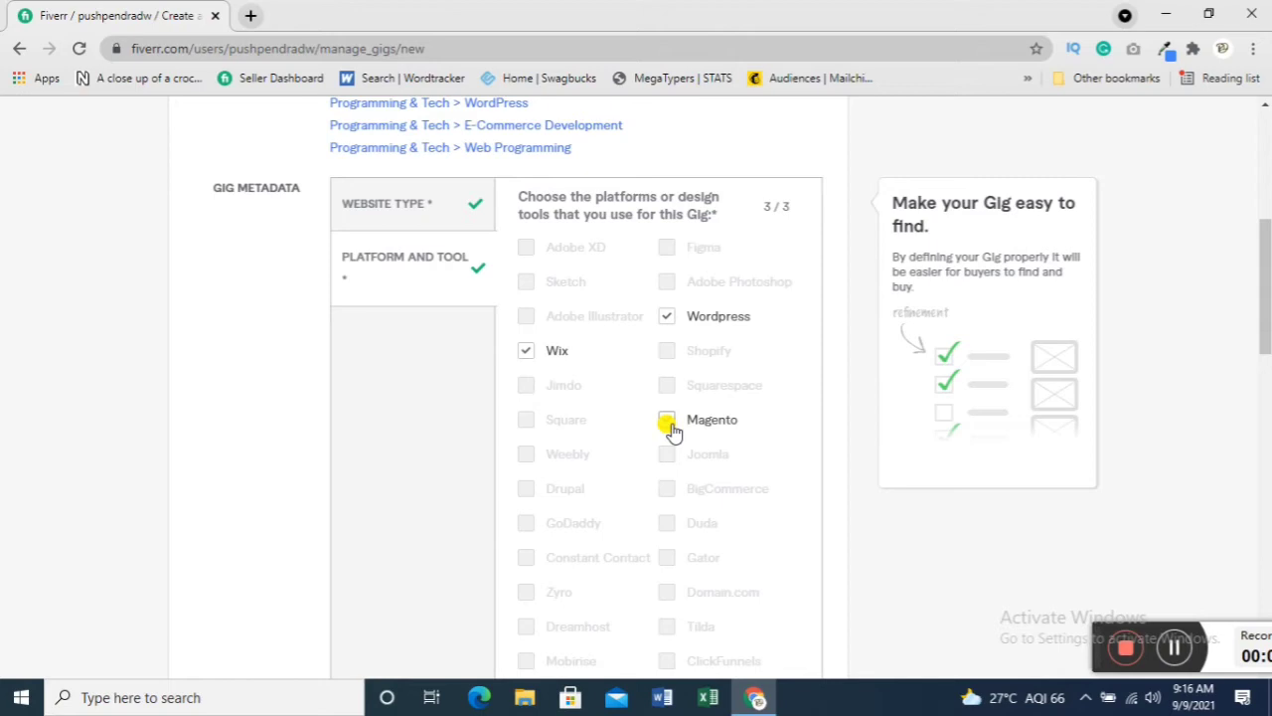
# - Add the search tags "build website", "wordpress developer" and "wix" to the gig from the suggested terms
pyautogui.scroll(-10, 671, 427)
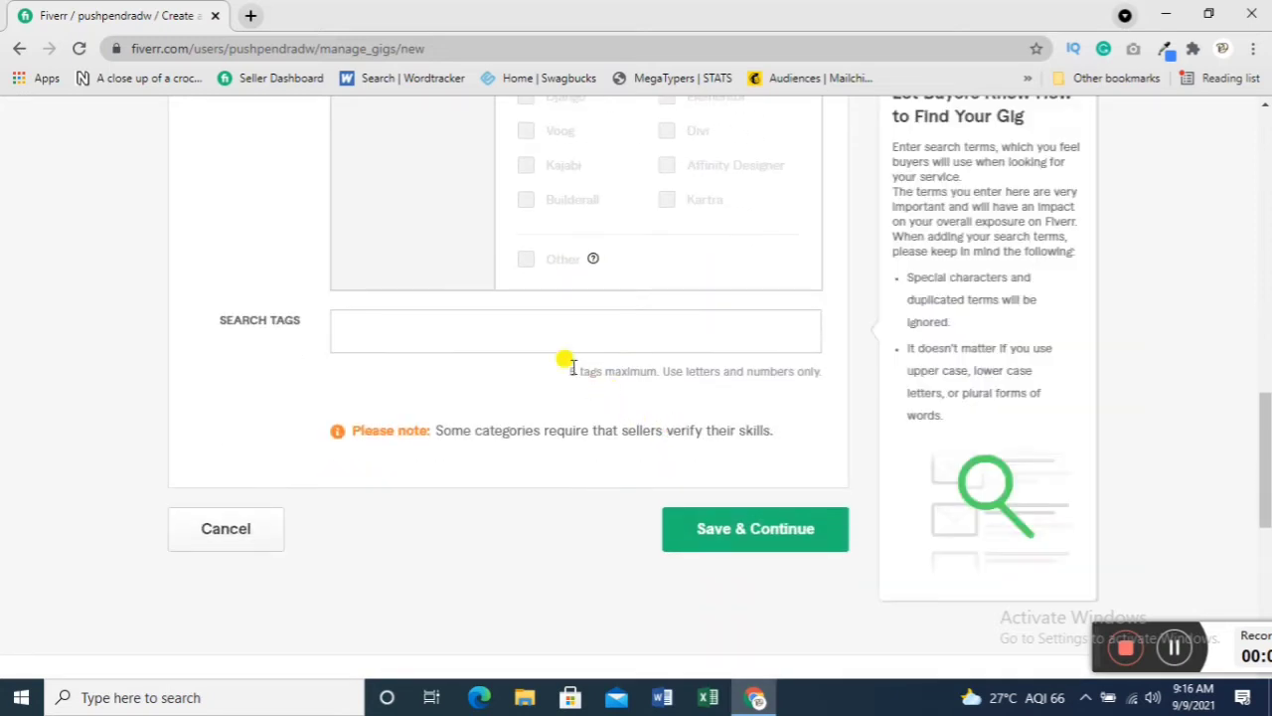
pyautogui.click(543, 338)
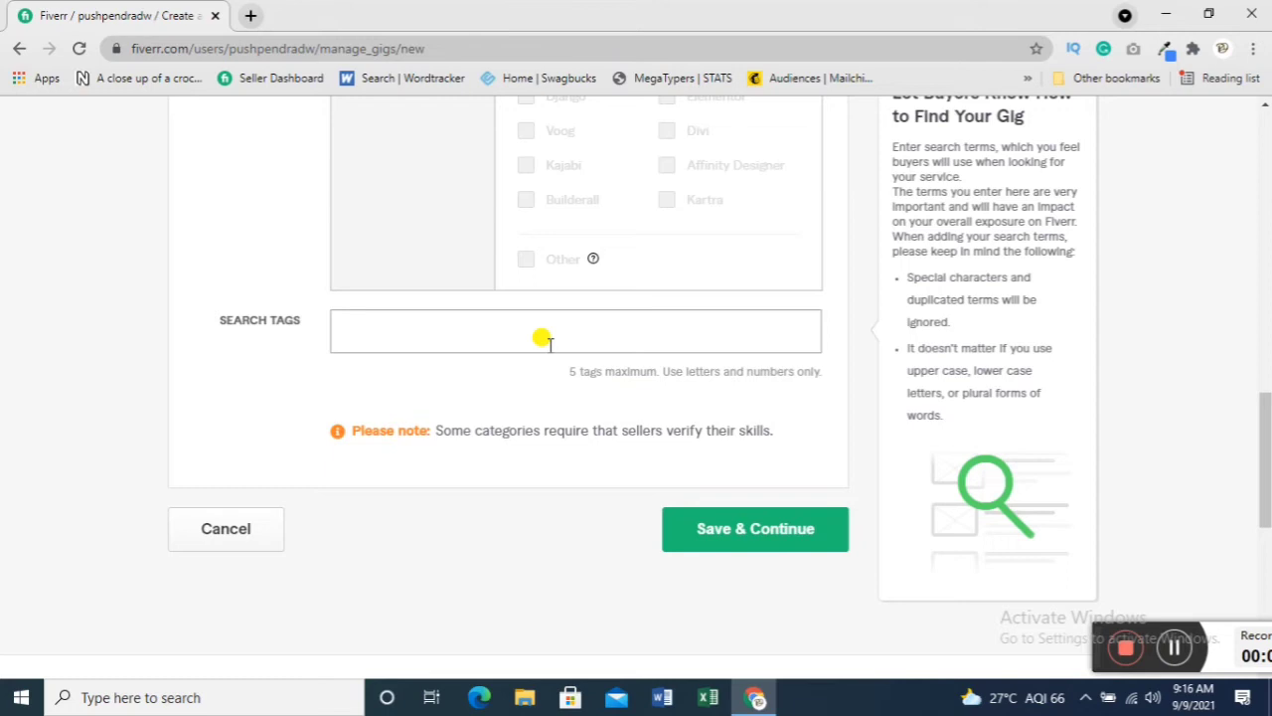
pyautogui.write('website')
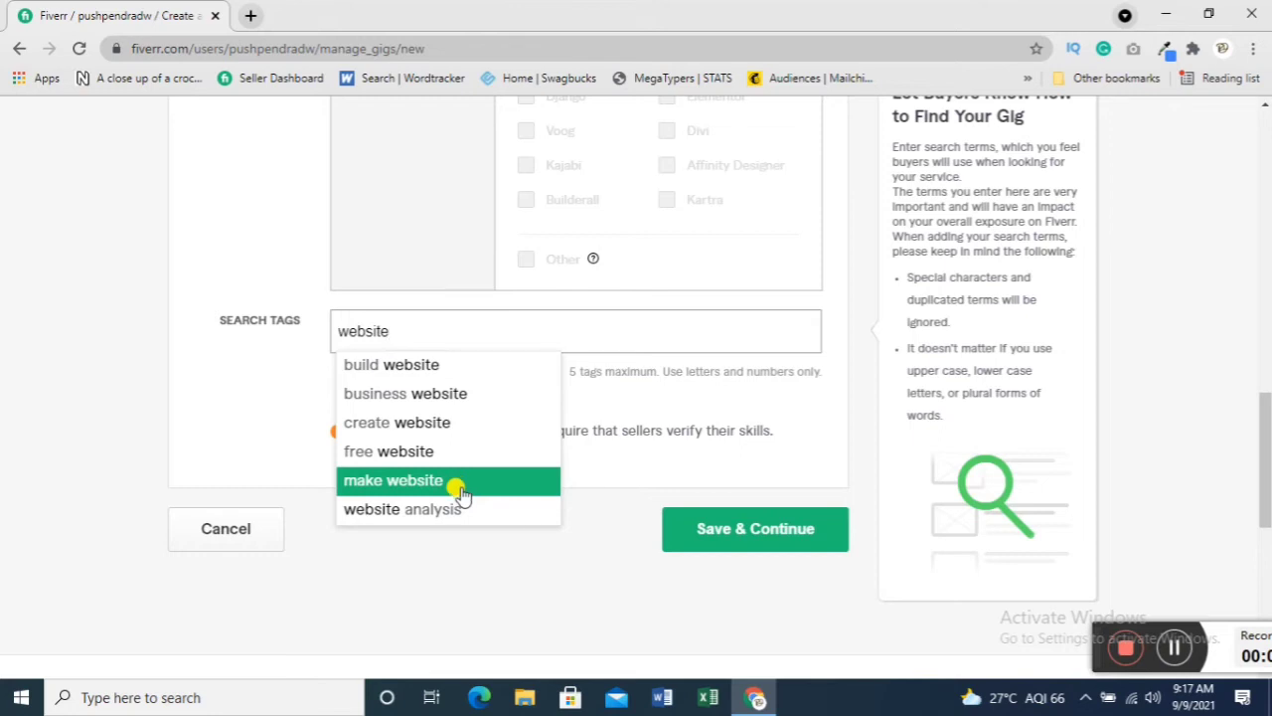
pyautogui.click(440, 367)
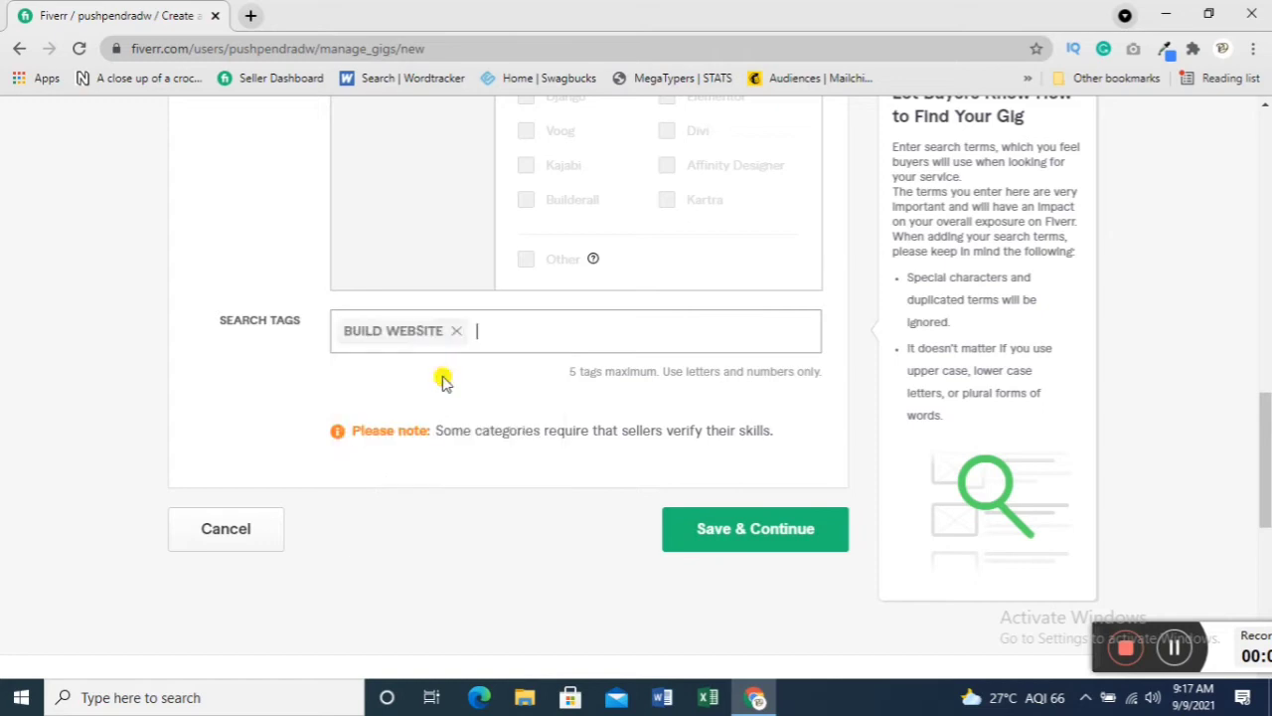
pyautogui.write('wordpress')
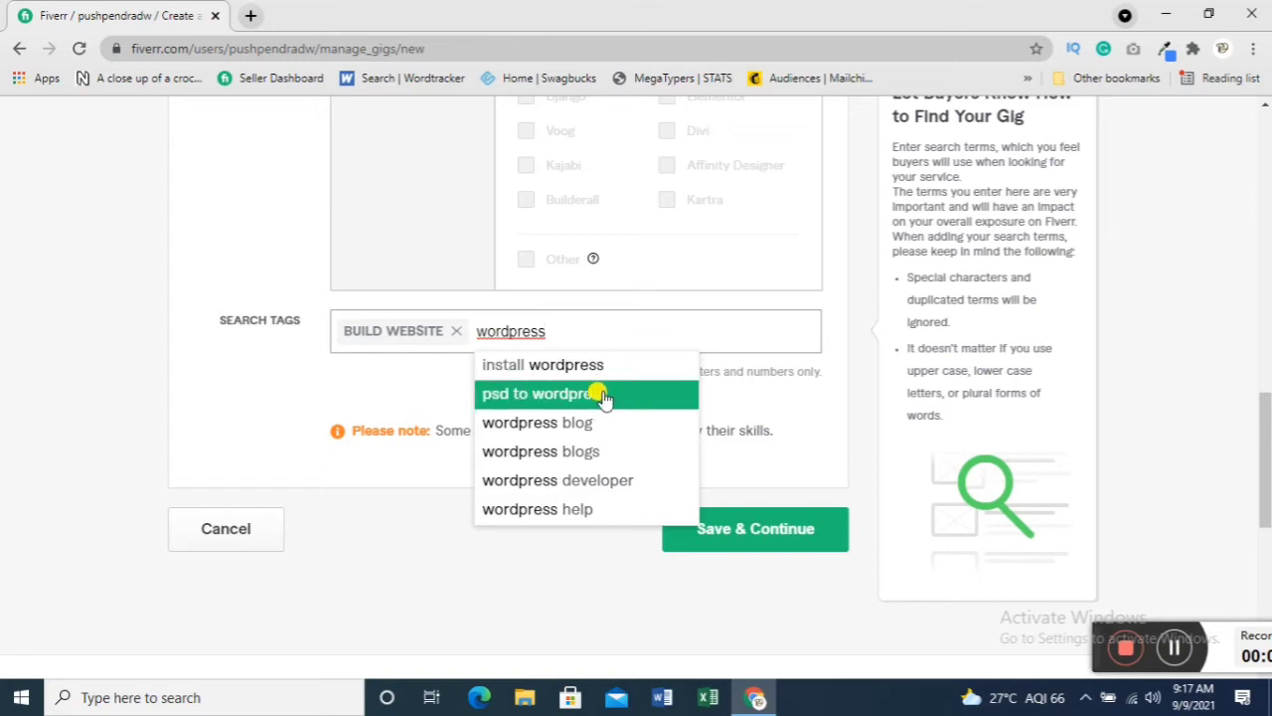
pyautogui.click(604, 480)
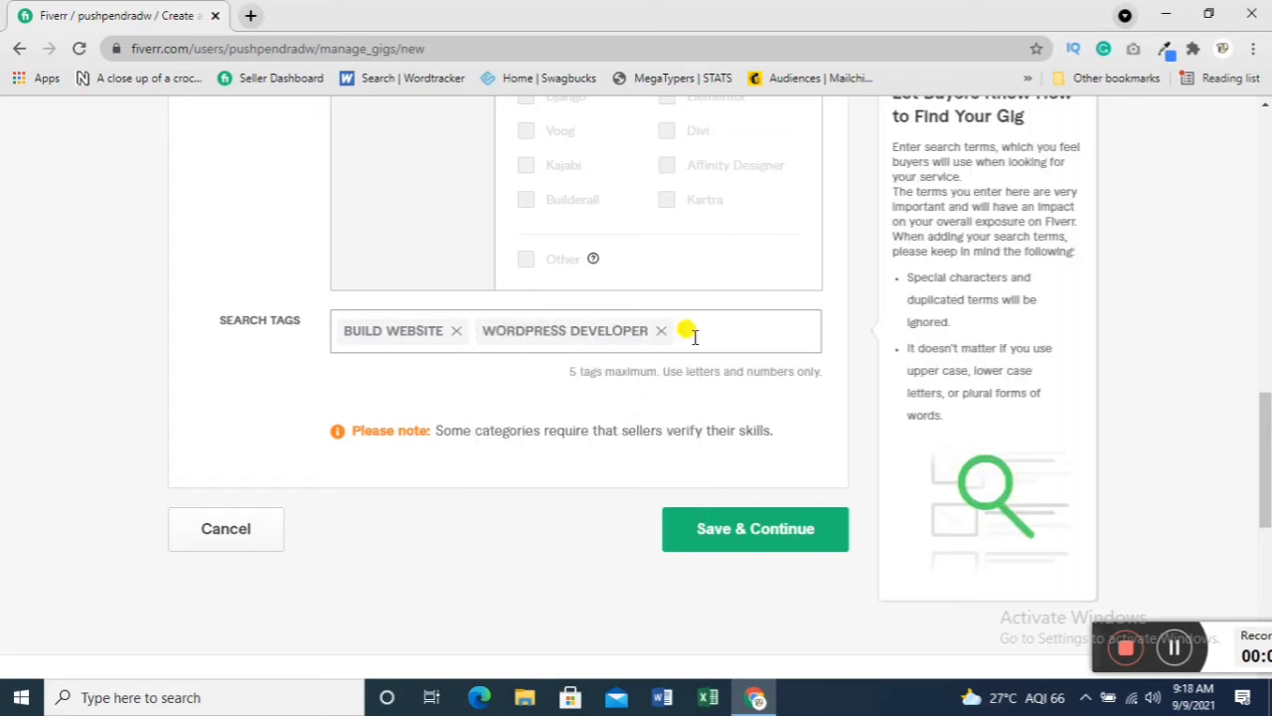
pyautogui.write('wix')
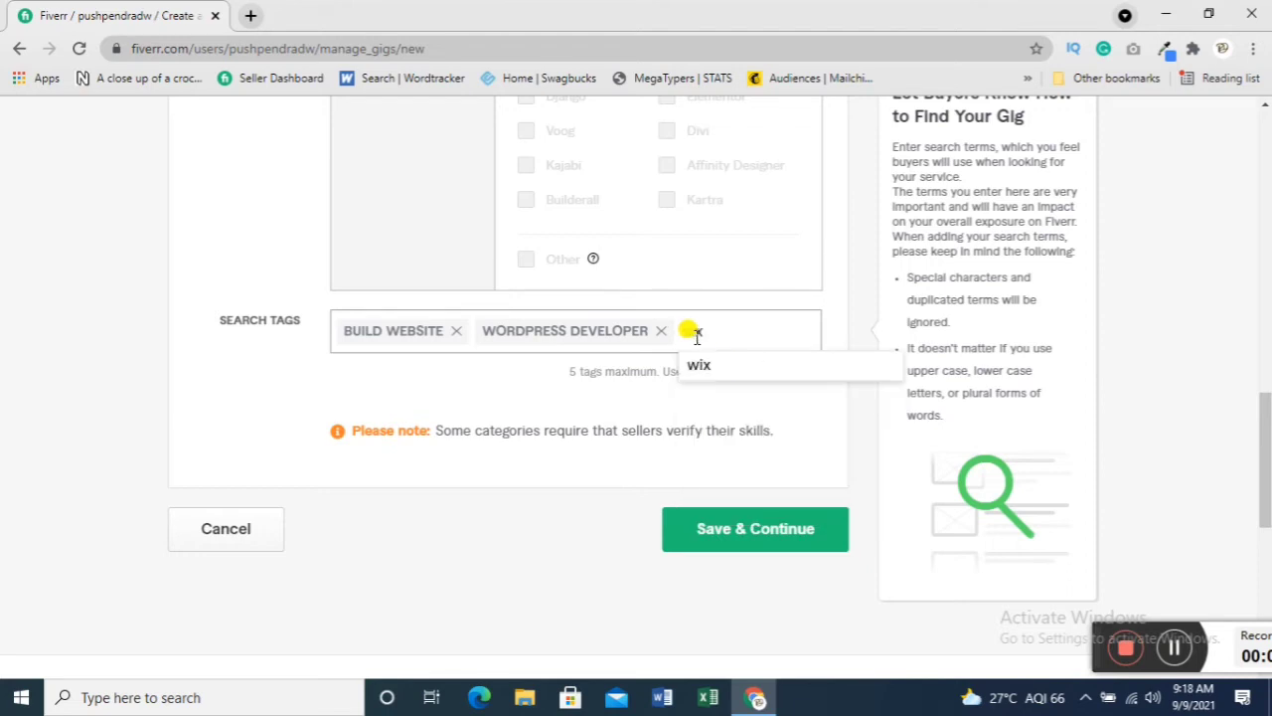
pyautogui.click(731, 363)
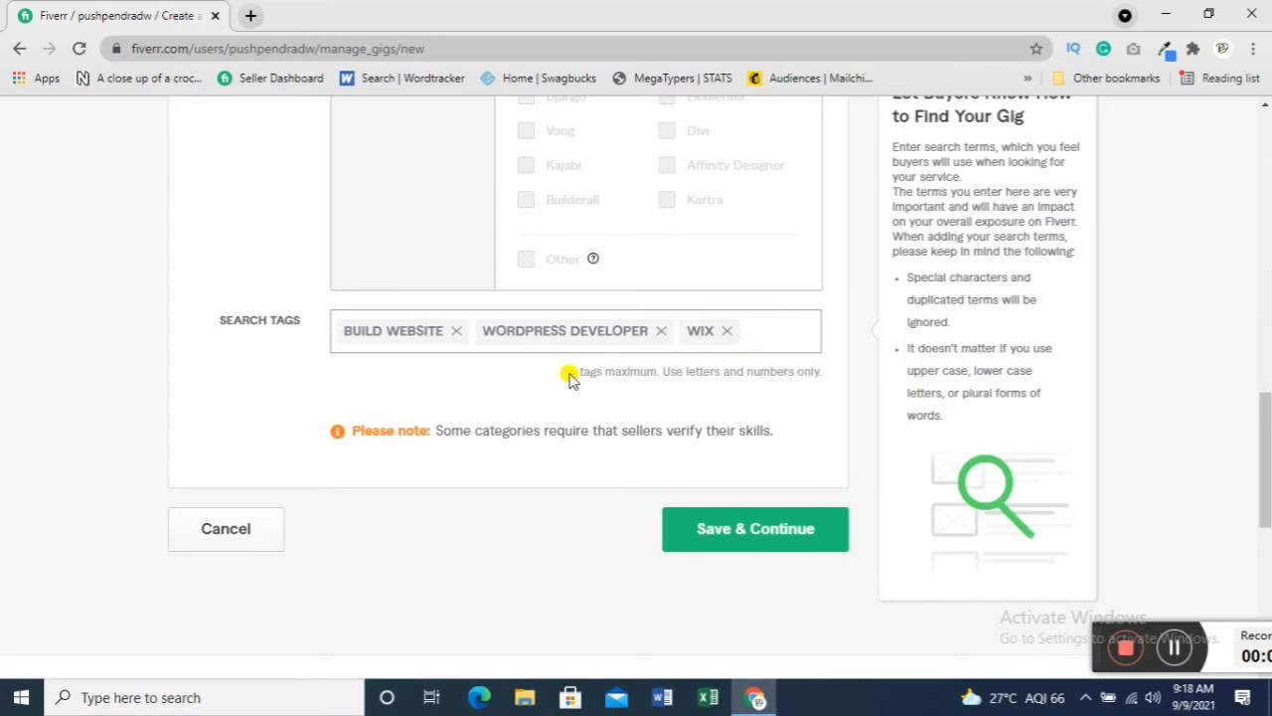
# - Save the gig overview and continue to the pricing stage
pyautogui.moveTo(569, 373); pyautogui.dragTo(723, 382)
pyautogui.click(726, 383)
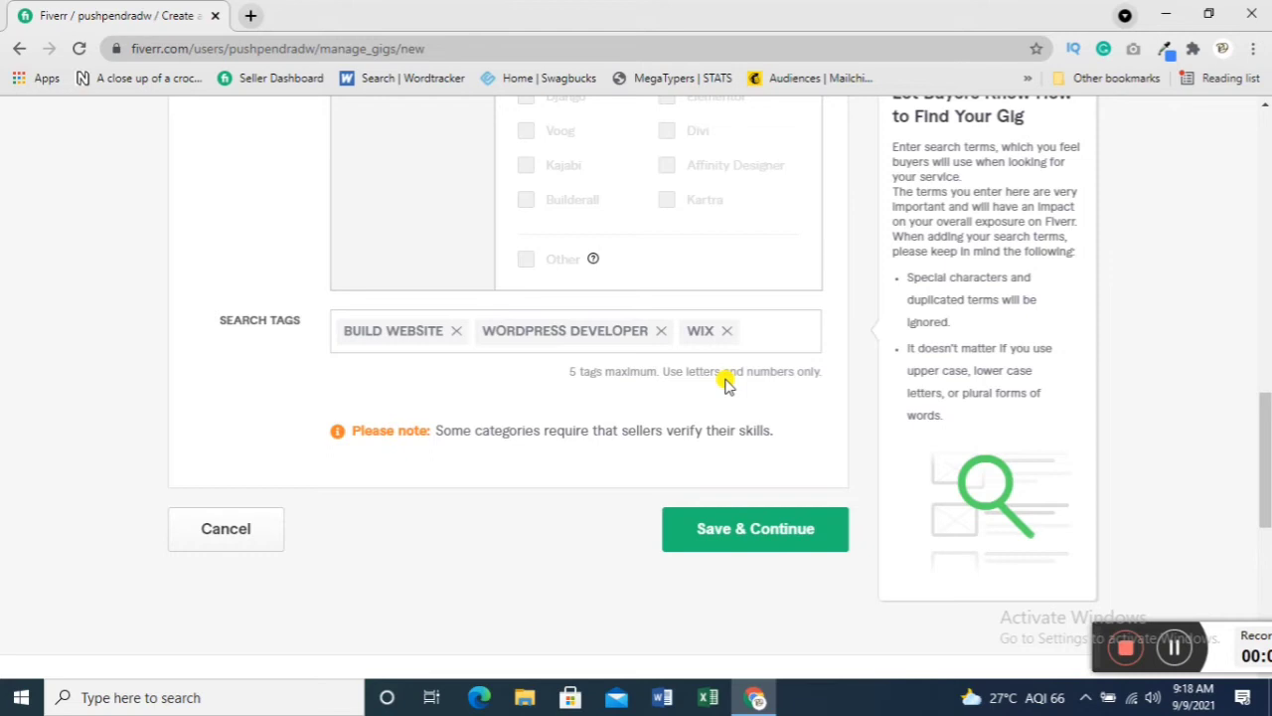
pyautogui.click(750, 535)
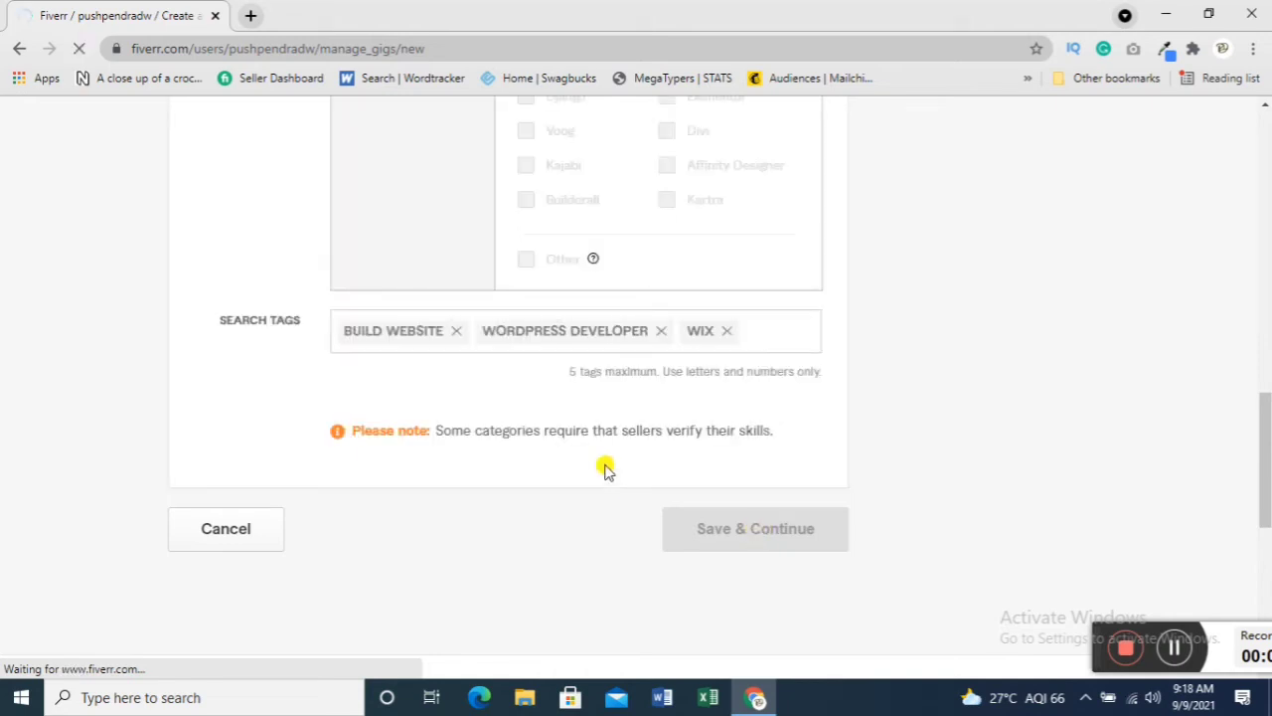
pyautogui.scroll(4, 610, 400)
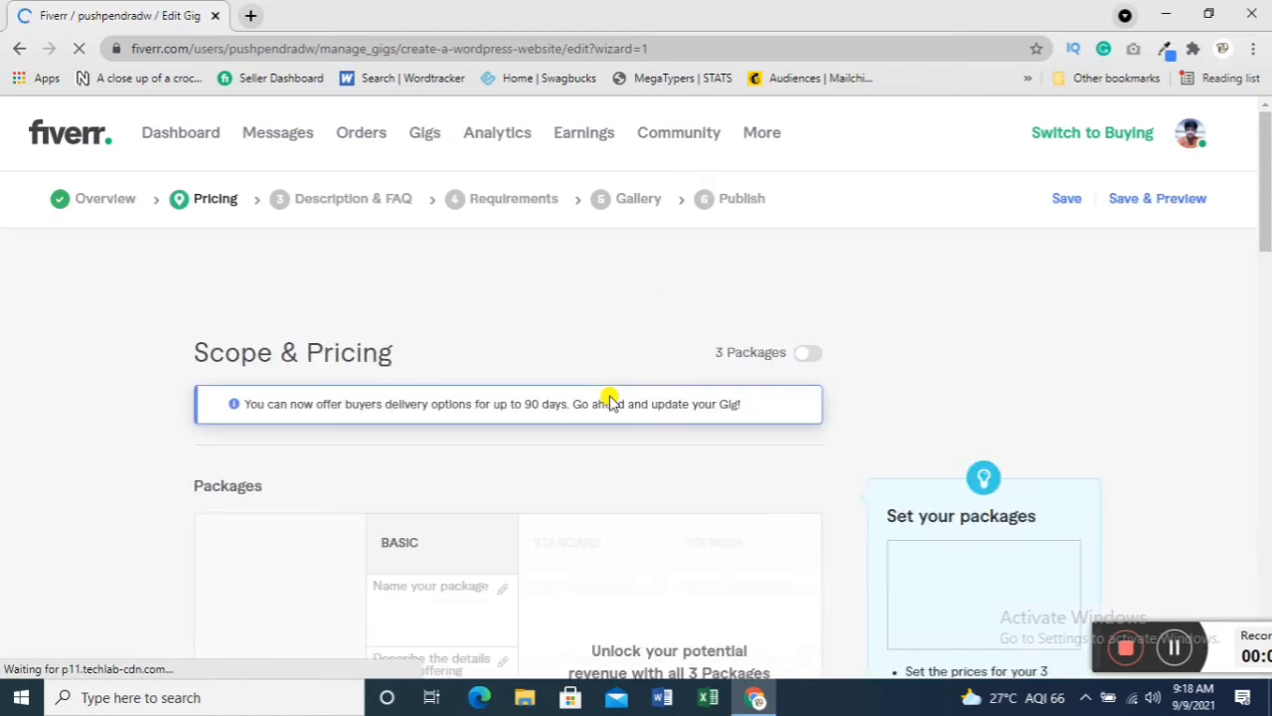
# - Enable all three gig packages and dismiss the introductory explanation of how packages work
pyautogui.scroll(-2, 611, 401)
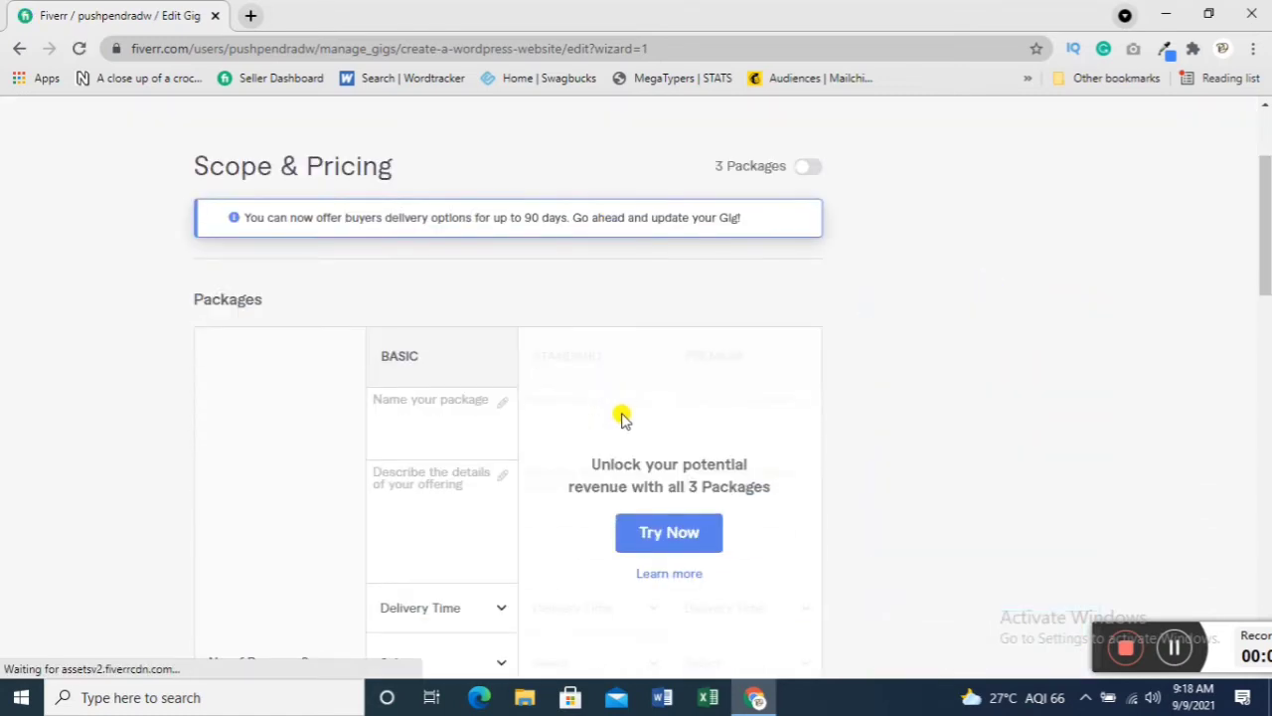
pyautogui.scroll(-1, 621, 425)
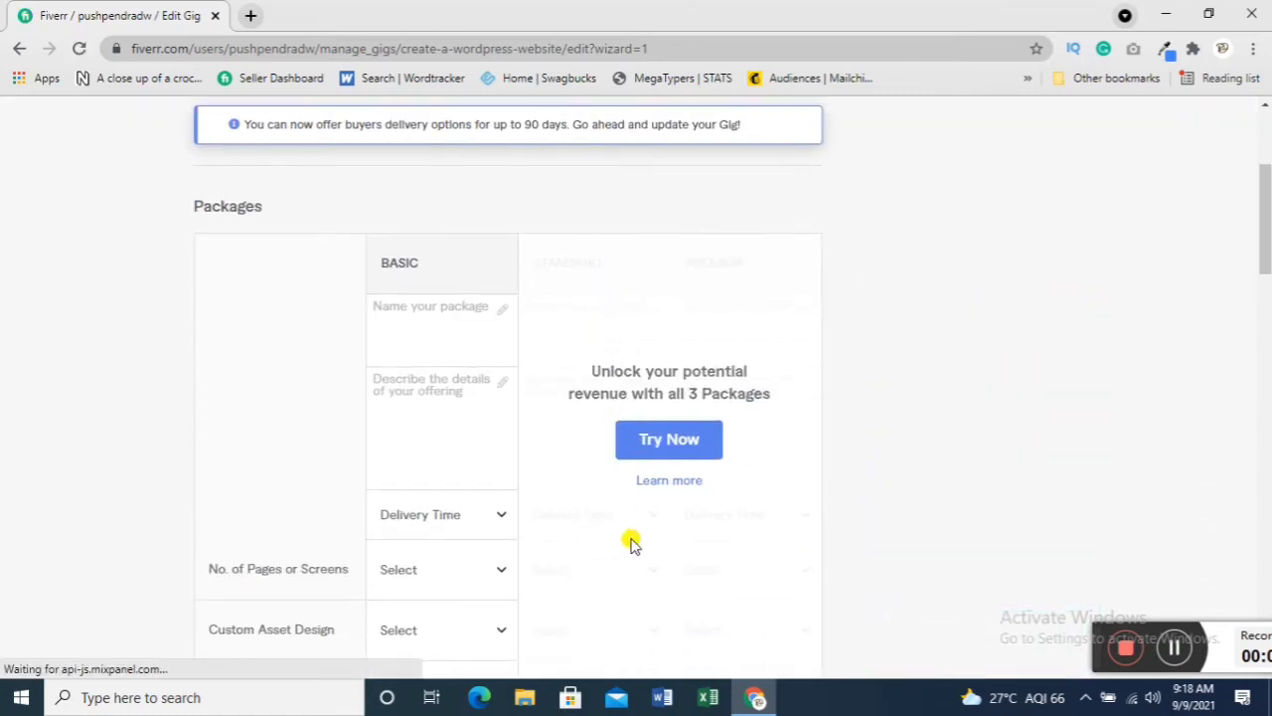
pyautogui.scroll(-2, 750, 408)
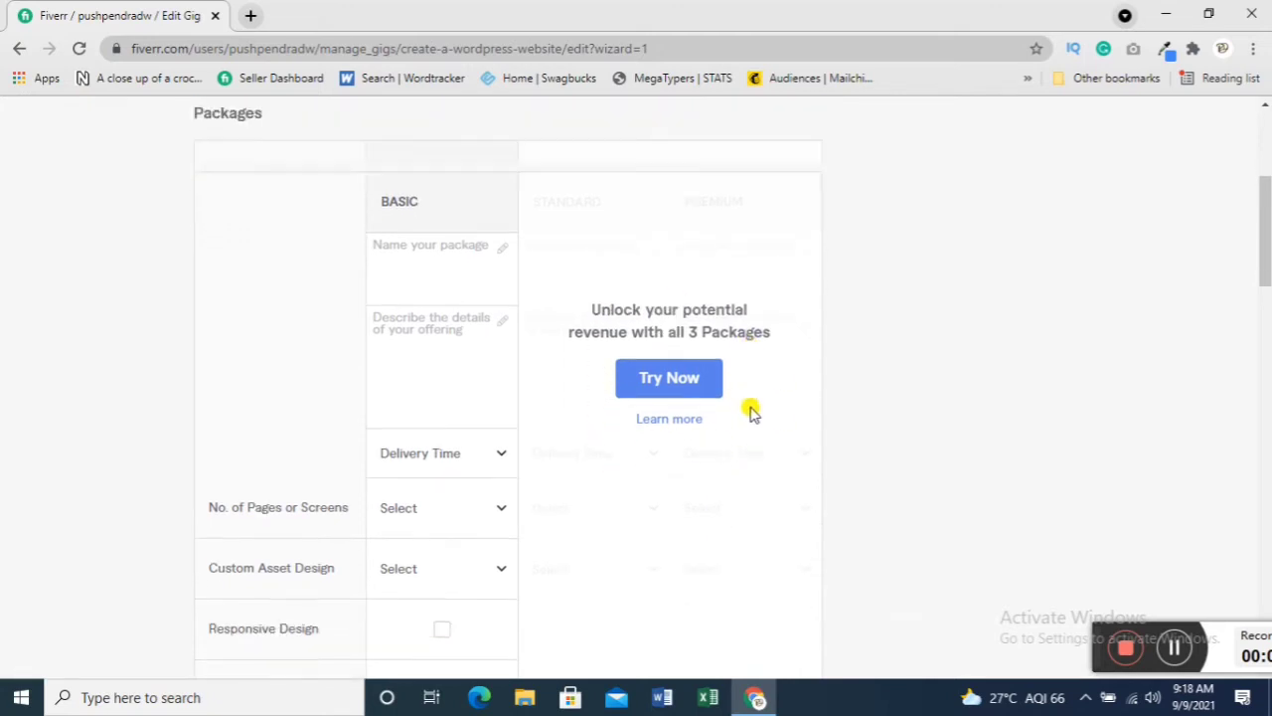
pyautogui.scroll(1, 750, 411)
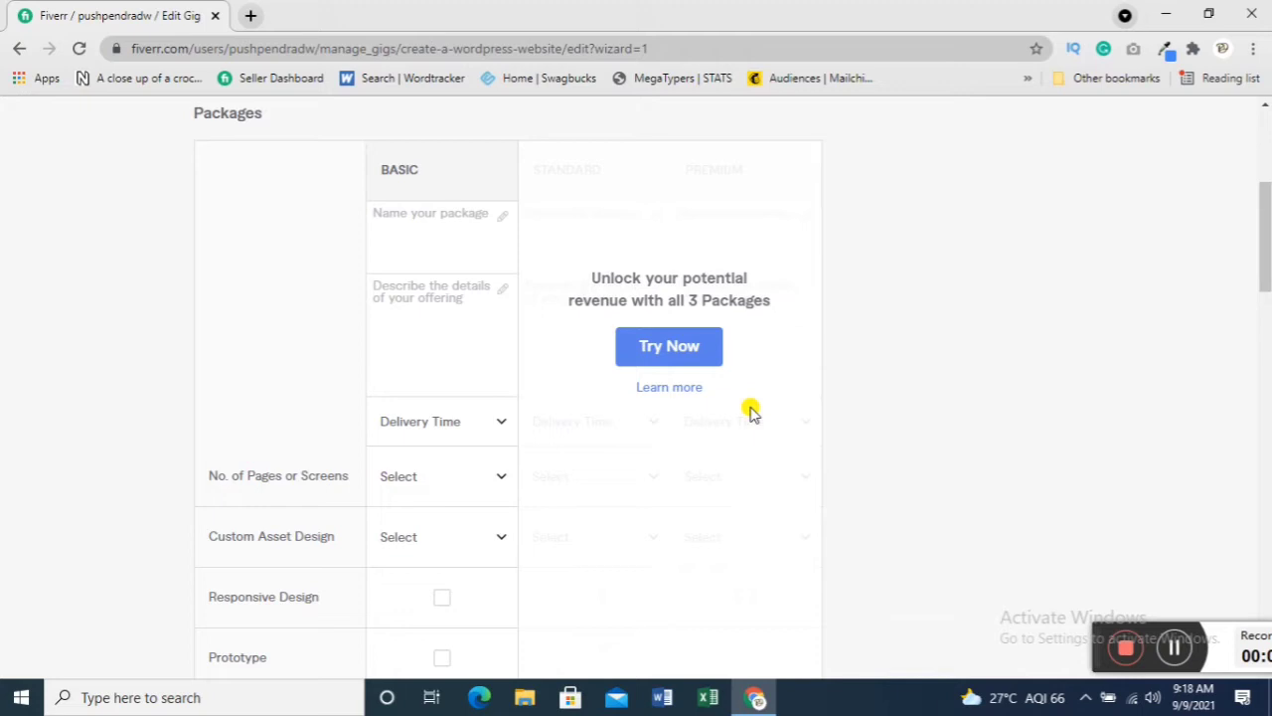
pyautogui.click(664, 356)
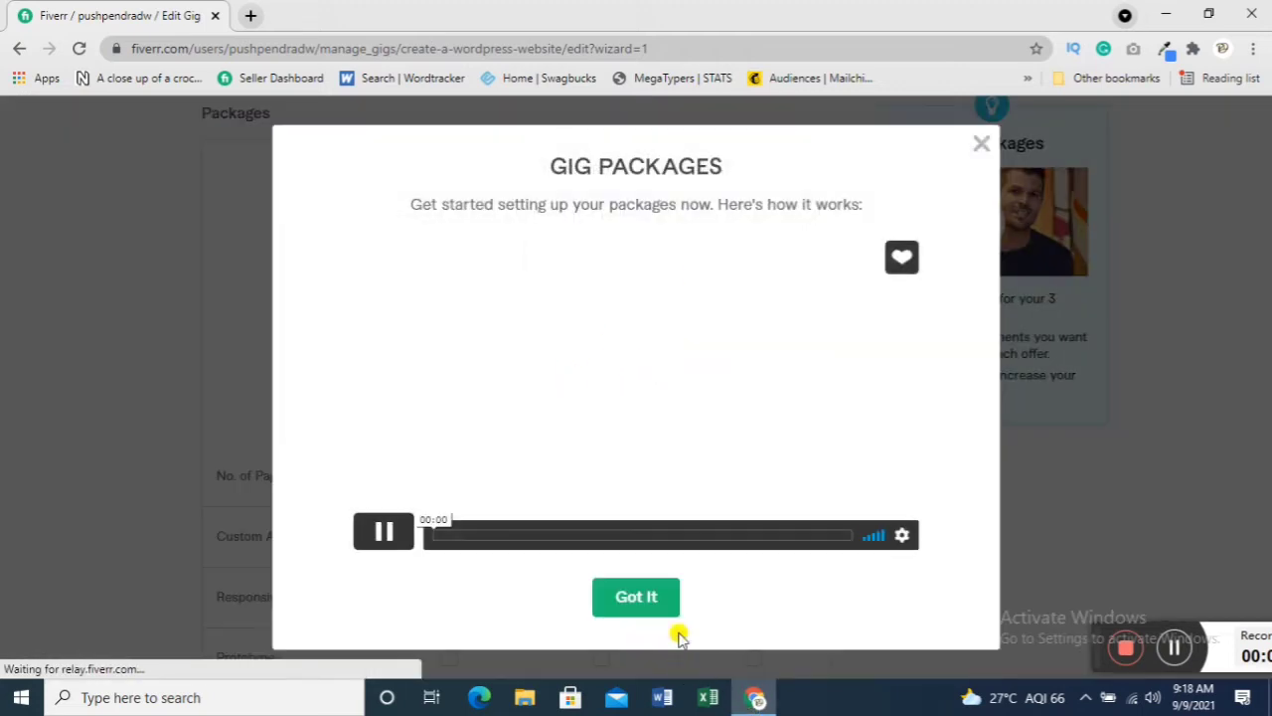
pyautogui.click(652, 601)
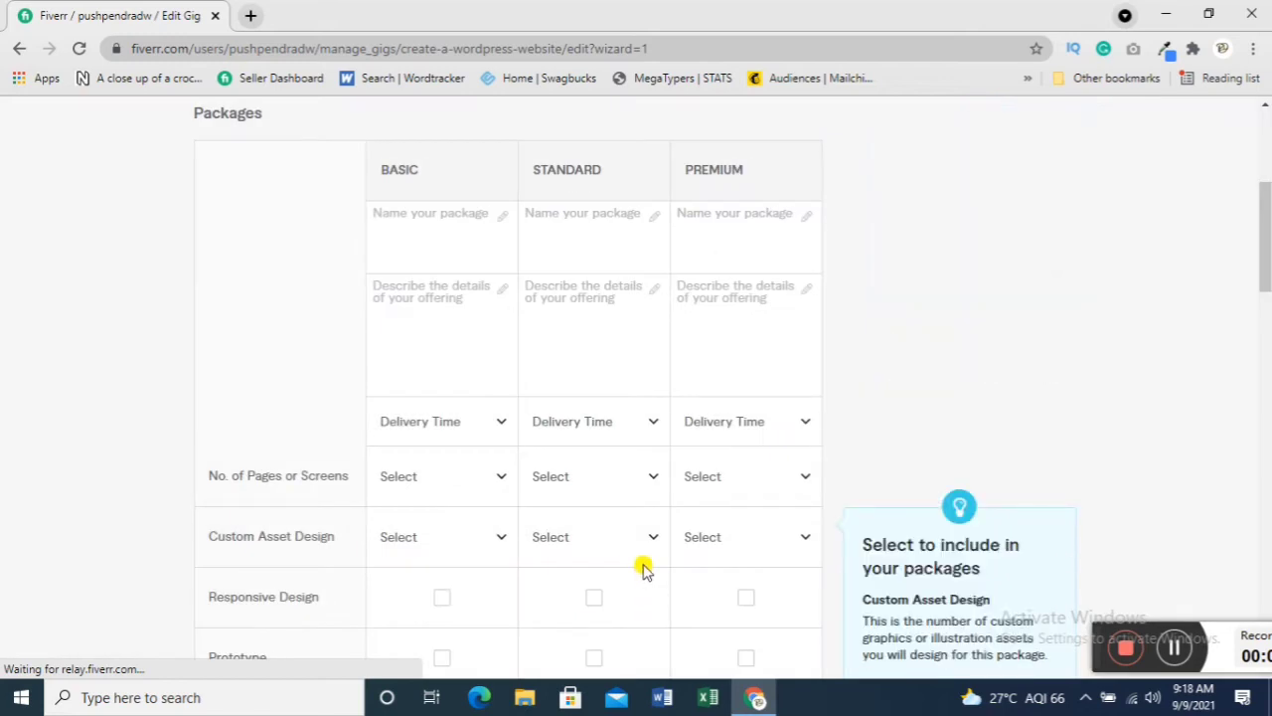
# - Name the Basic package Bronze, the Standard package Silver and the Premium package Gold
pyautogui.scroll(1, 647, 567)
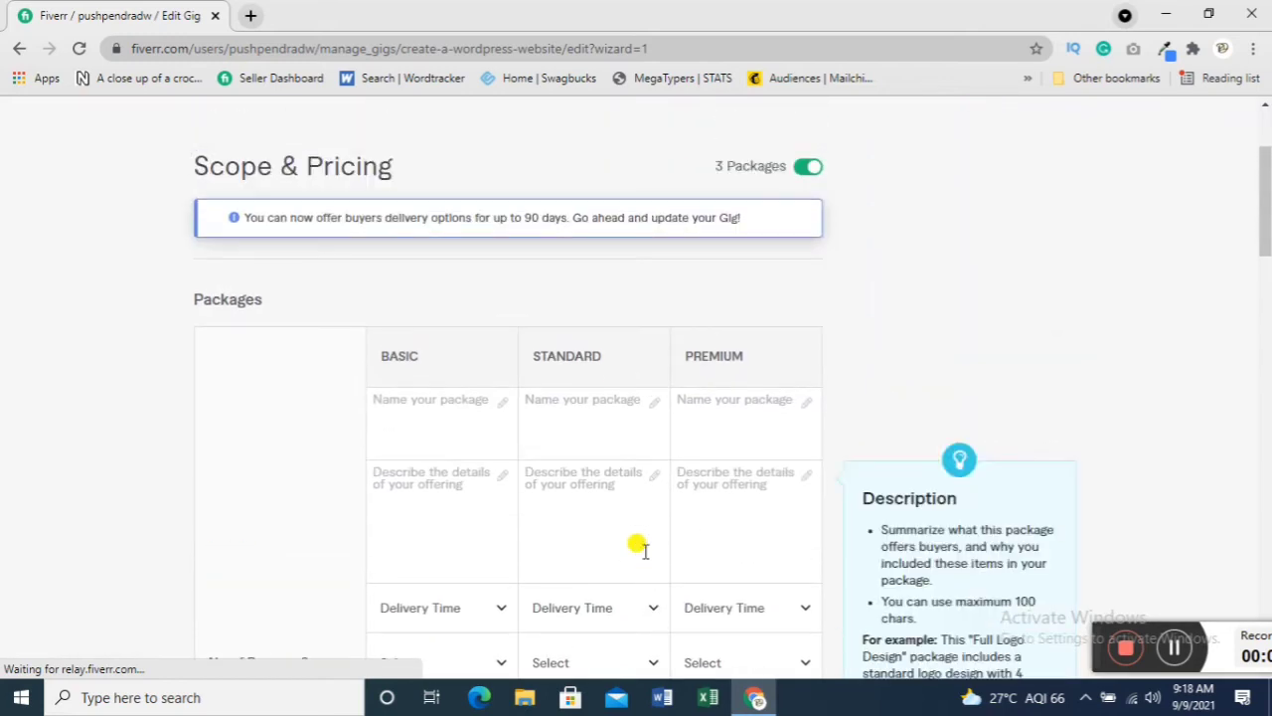
pyautogui.scroll(-3, 642, 550)
pyautogui.scroll(1, 559, 423)
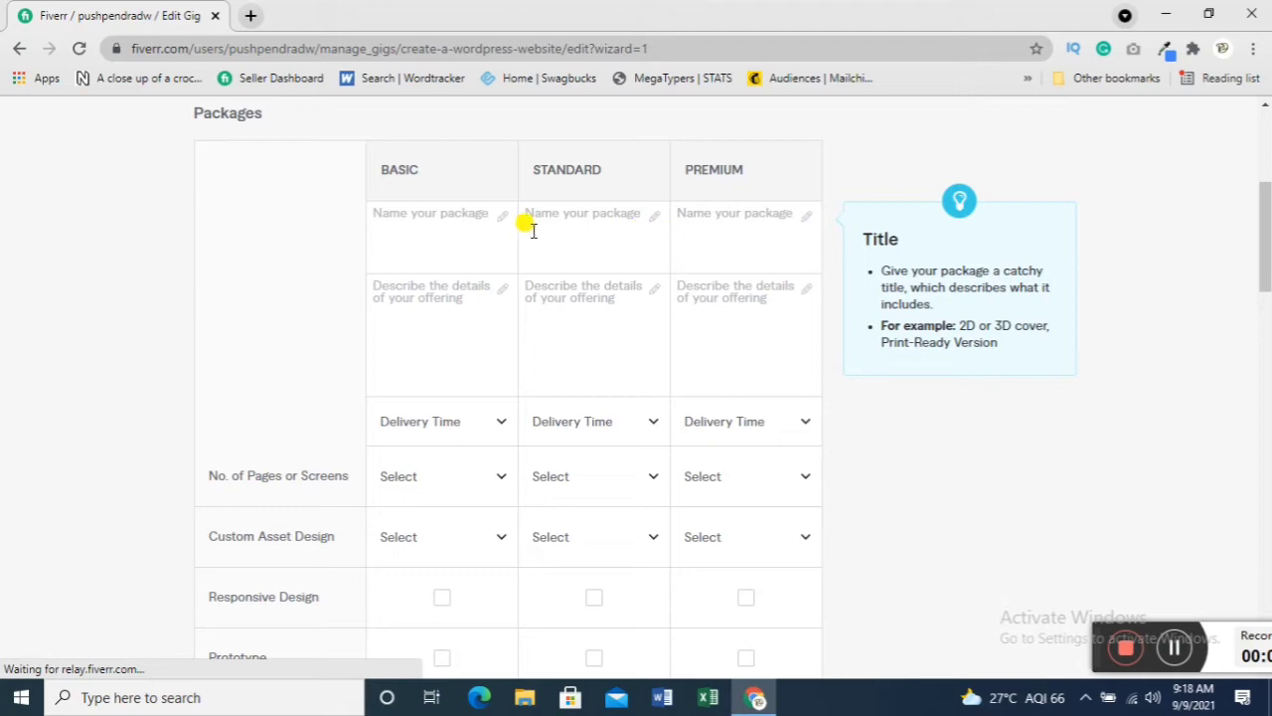
pyautogui.click(411, 232)
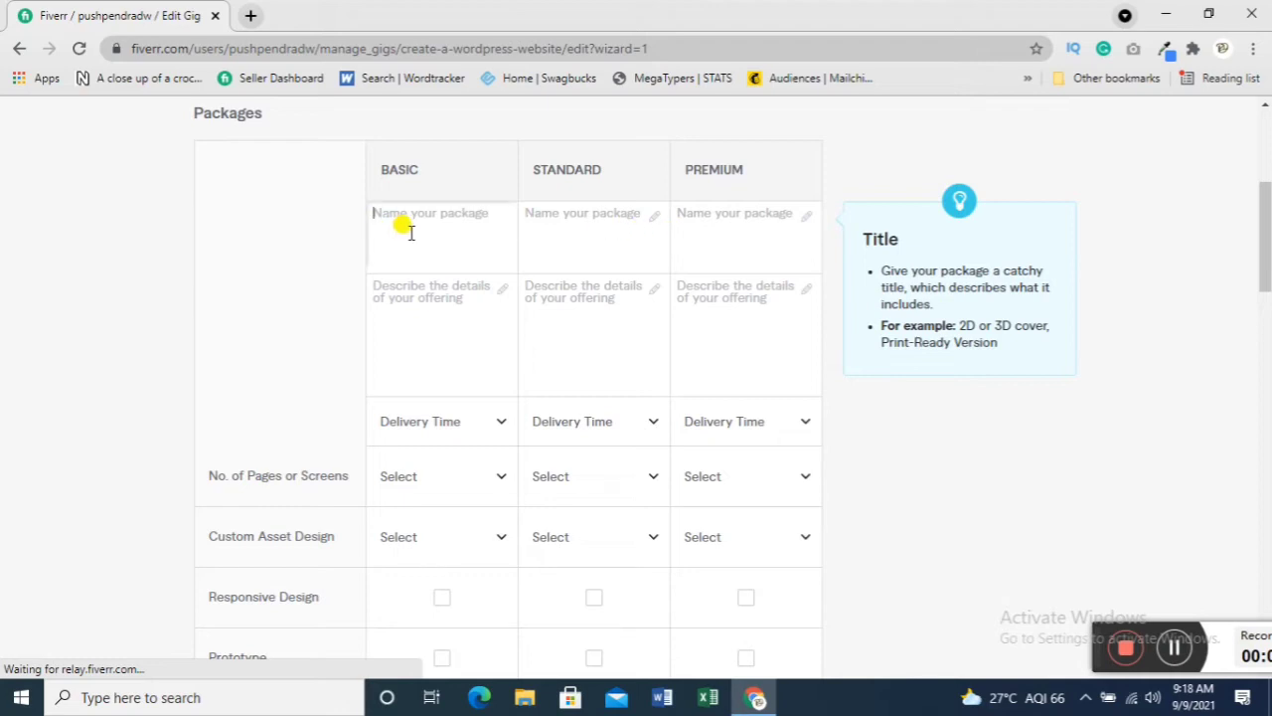
pyautogui.write('Bronze')
pyautogui.click(590, 216)
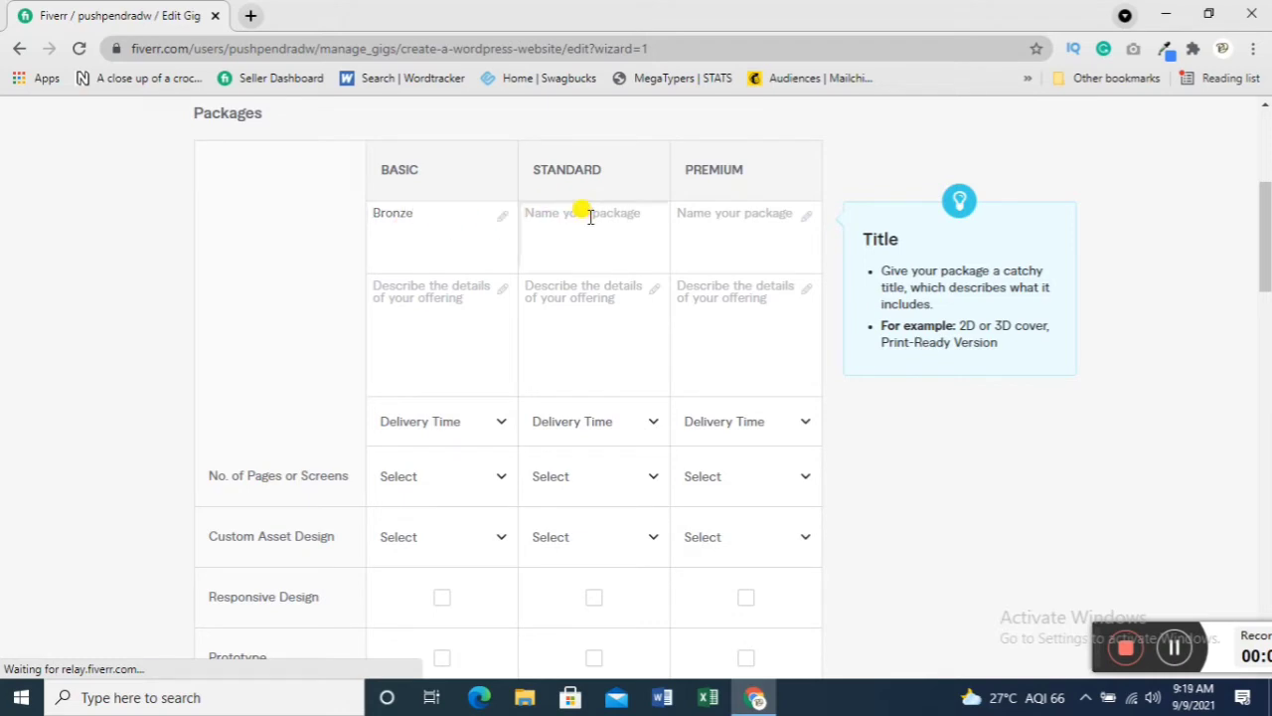
pyautogui.write('Silver')
pyautogui.click(683, 206)
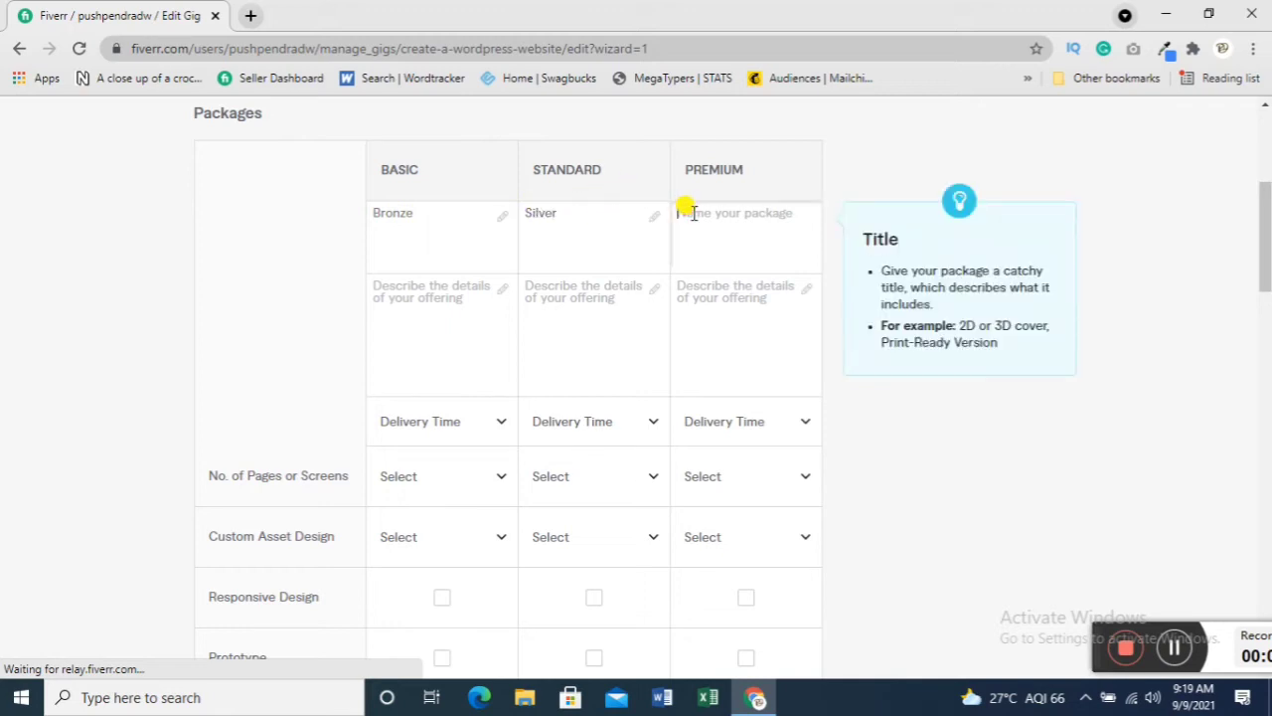
pyautogui.write('Gold')
# - Describe the Basic package's offering as "5 Pages + Content"
pyautogui.click(443, 280)
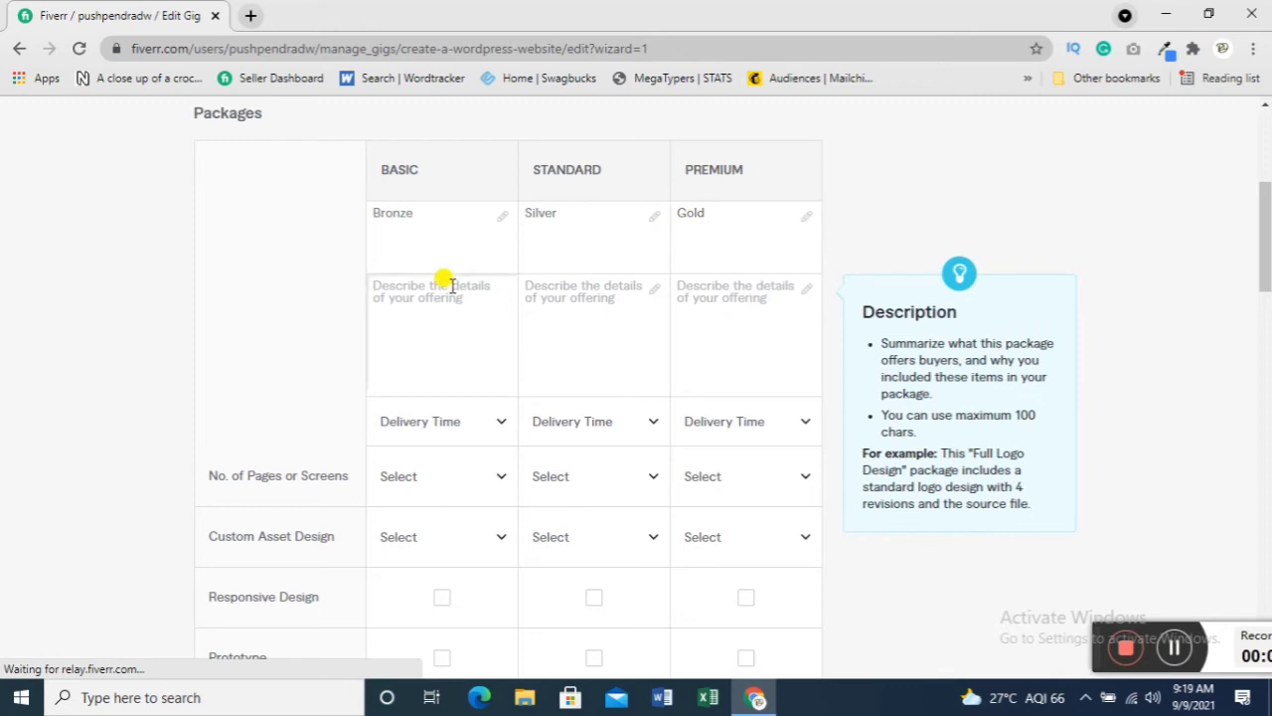
pyautogui.write('5 G')
pyautogui.press('BackSpace')
pyautogui.write('P')
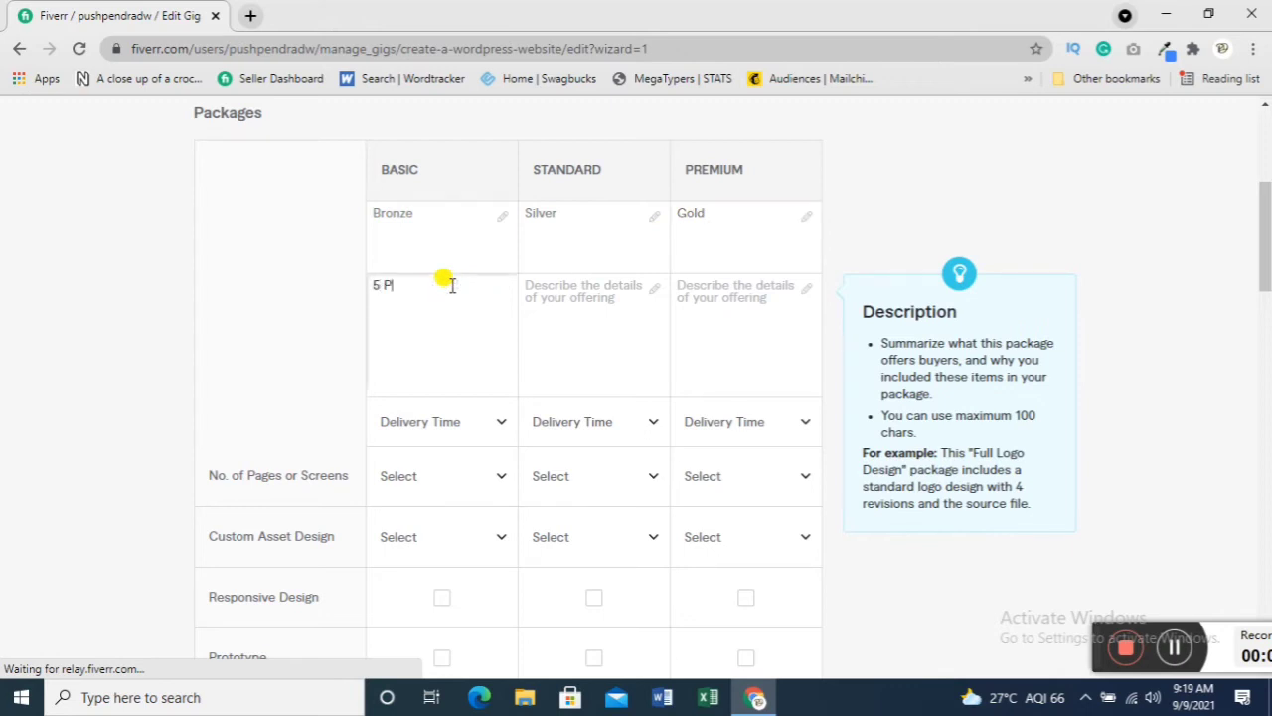
pyautogui.write('ages')
pyautogui.write('+ Content')
# - Describe the Standard package's offering as "10 pages + content + Graphics"
pyautogui.click(566, 279)
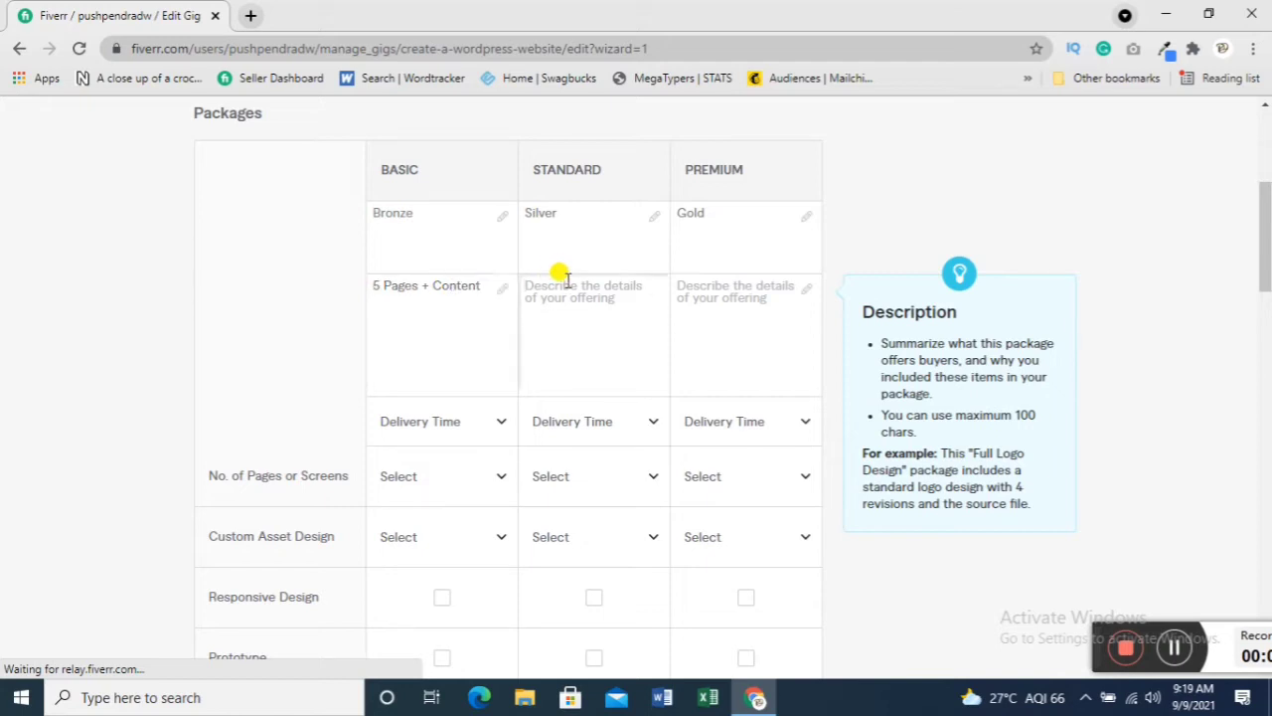
pyautogui.write('10 pa')
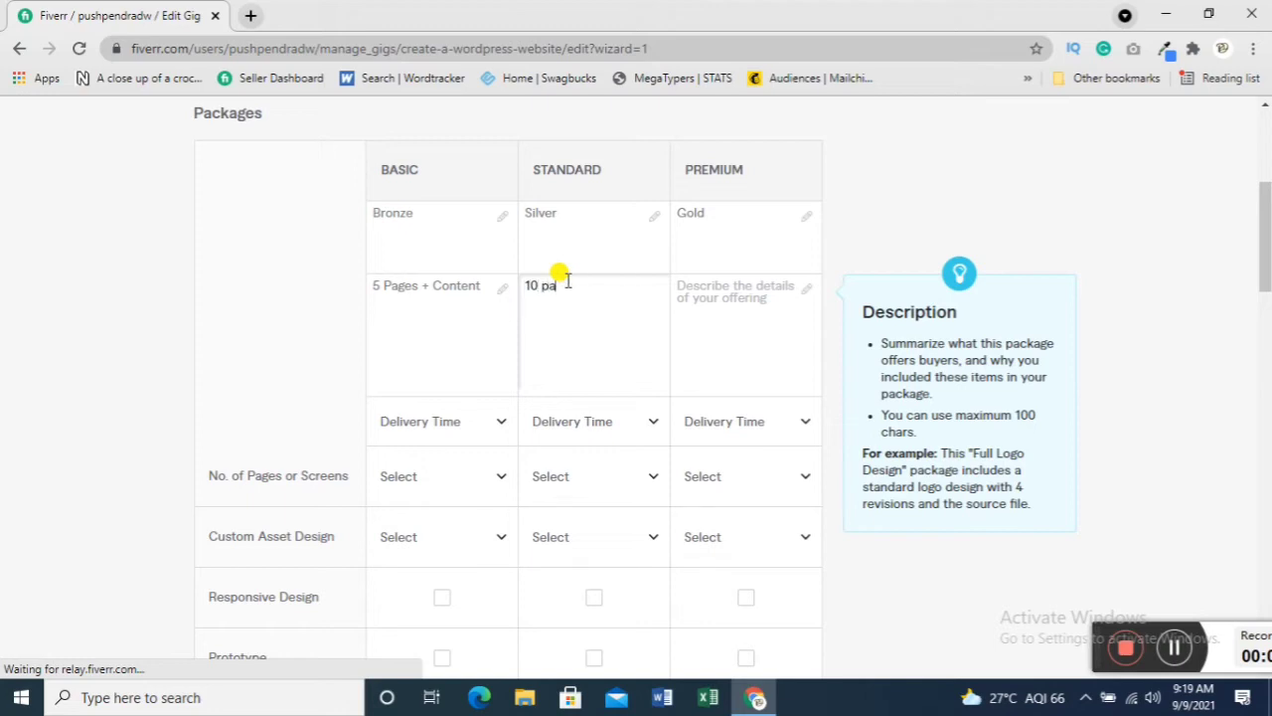
pyautogui.write('ges + content + Graphics')
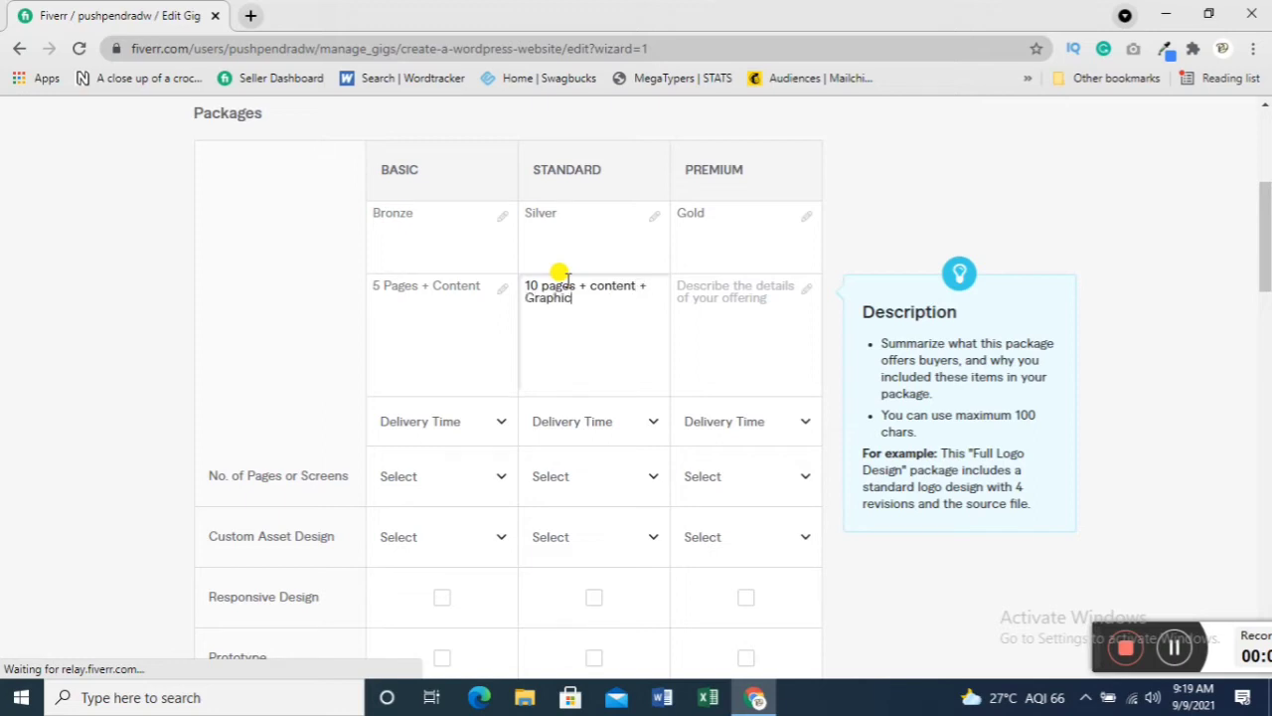
# - Describe the Premium package's offering as "Unlimited pages + content + graphics + Seo tools integrations"
pyautogui.click(735, 287)
pyautogui.write('Unlim')
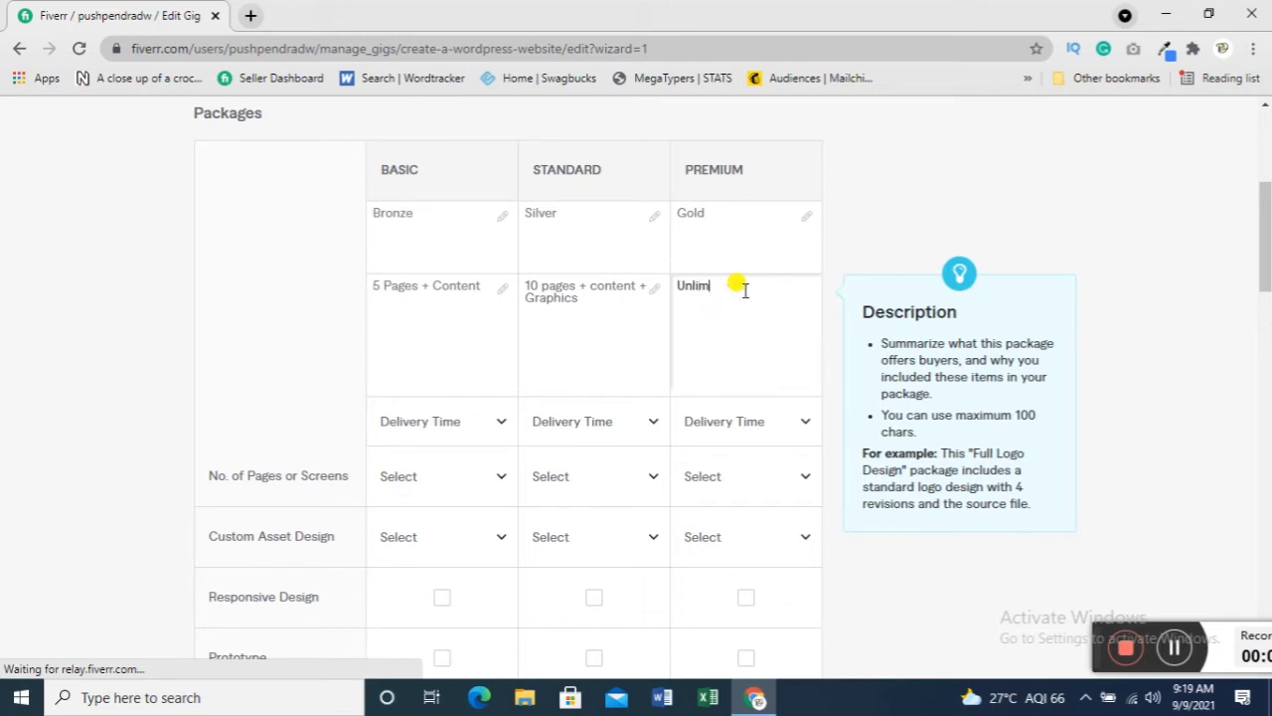
pyautogui.write('ited')
pyautogui.write('pages ')
pyautogui.write('+ co')
pyautogui.write('ntn')
pyautogui.write('e')
pyautogui.write('nt +')
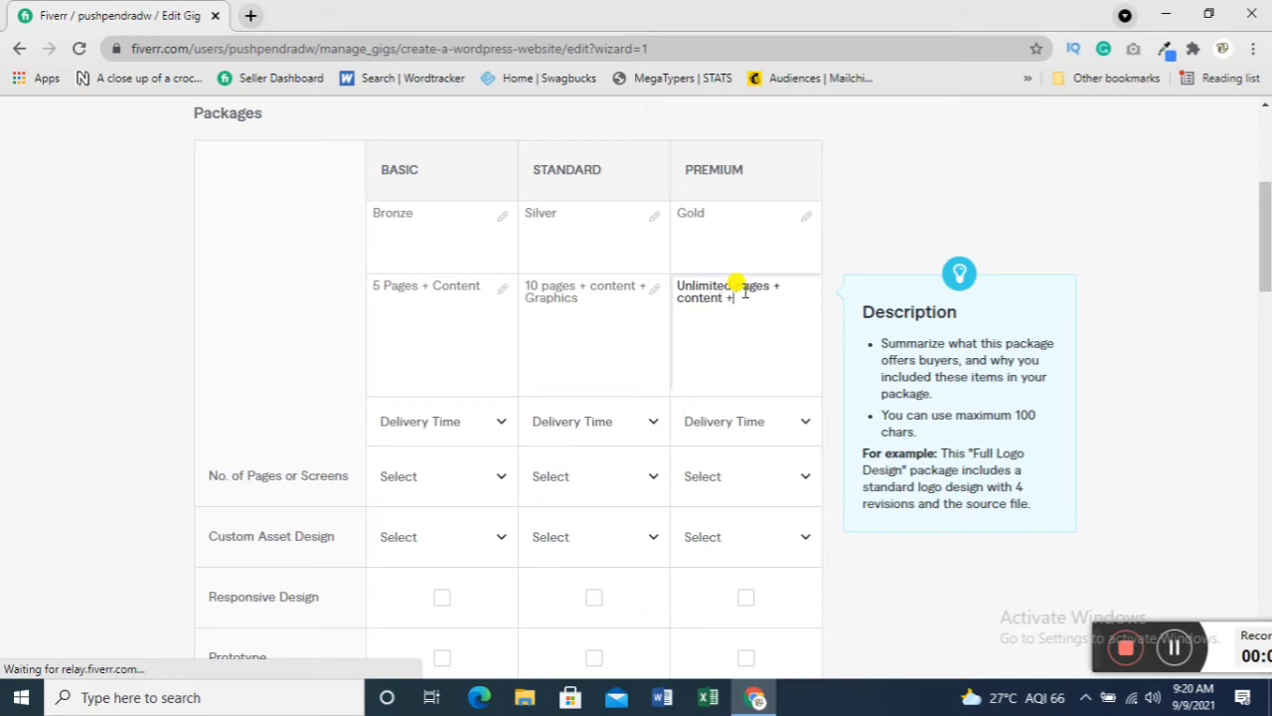
pyautogui.write(' graphics +')
pyautogui.write(' Seo tools')
pyautogui.write(' im')
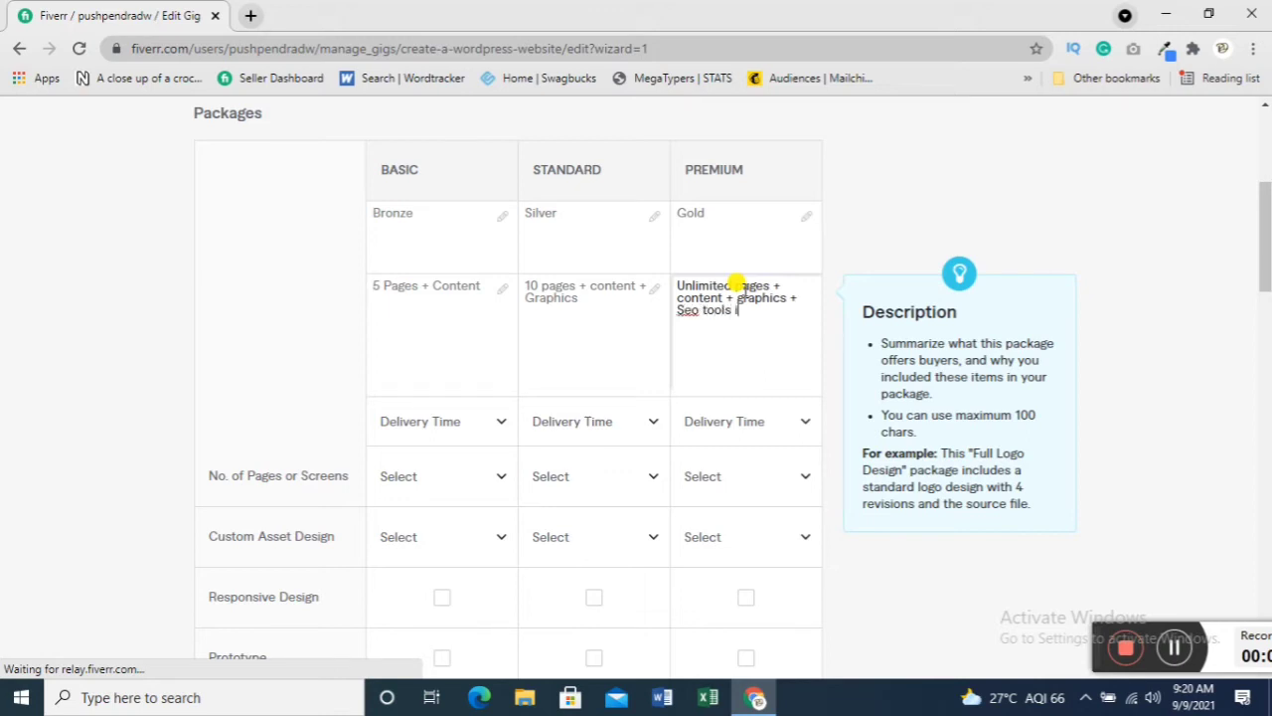
pyautogui.press('BackSpace')
pyautogui.write('ntegrations')
pyautogui.click(821, 274)
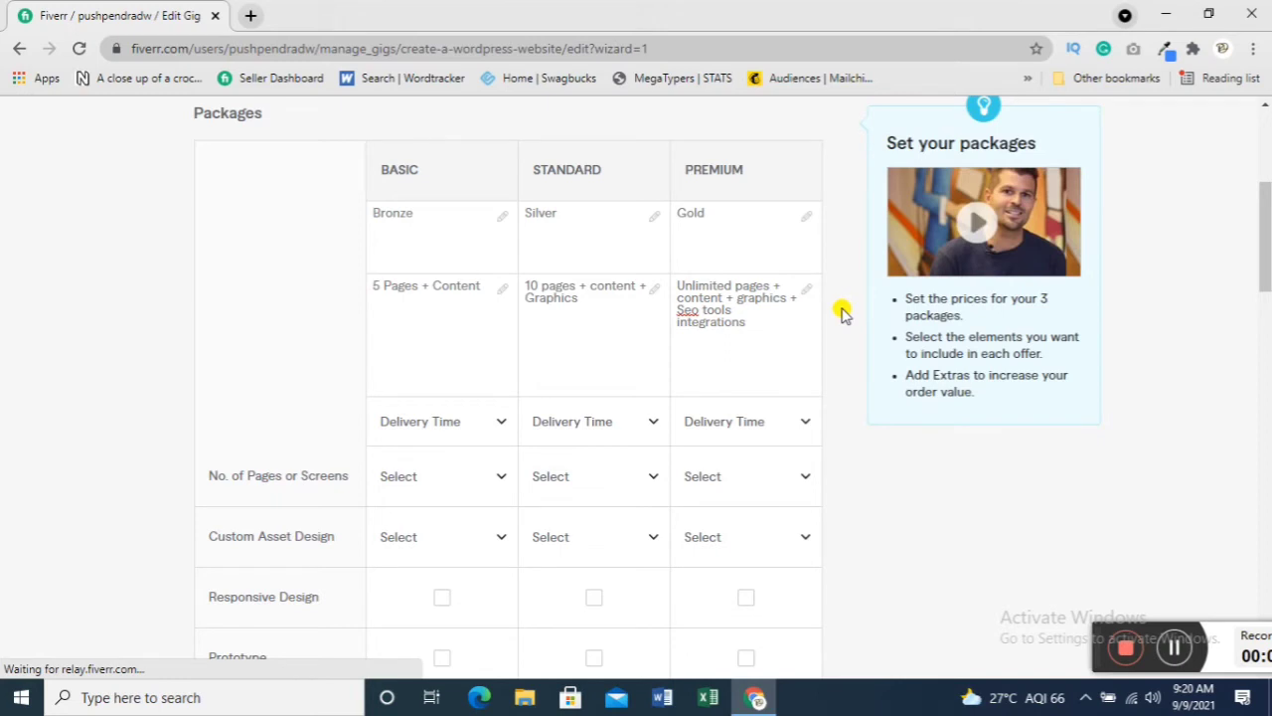
# - Set the Basic package's delivery time to 1 day
pyautogui.scroll(-1, 840, 313)
pyautogui.scroll(-2, 785, 299)
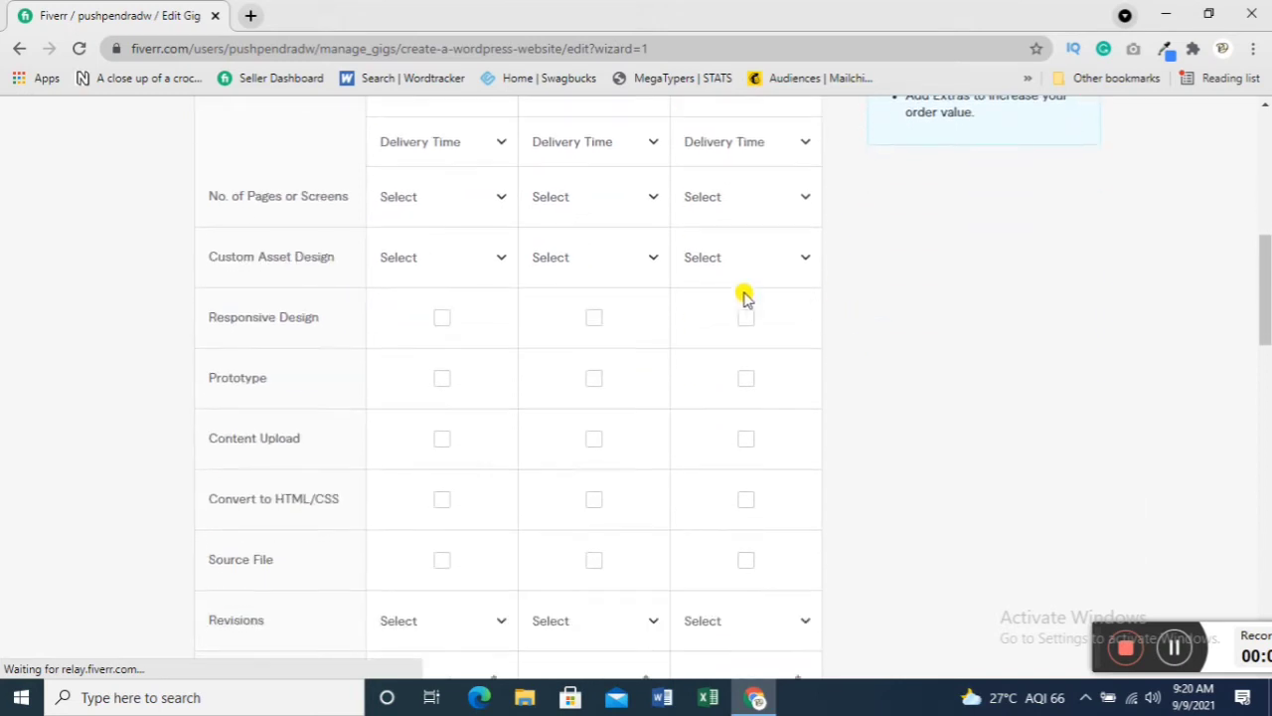
pyautogui.scroll(1, 577, 204)
pyautogui.click(497, 257)
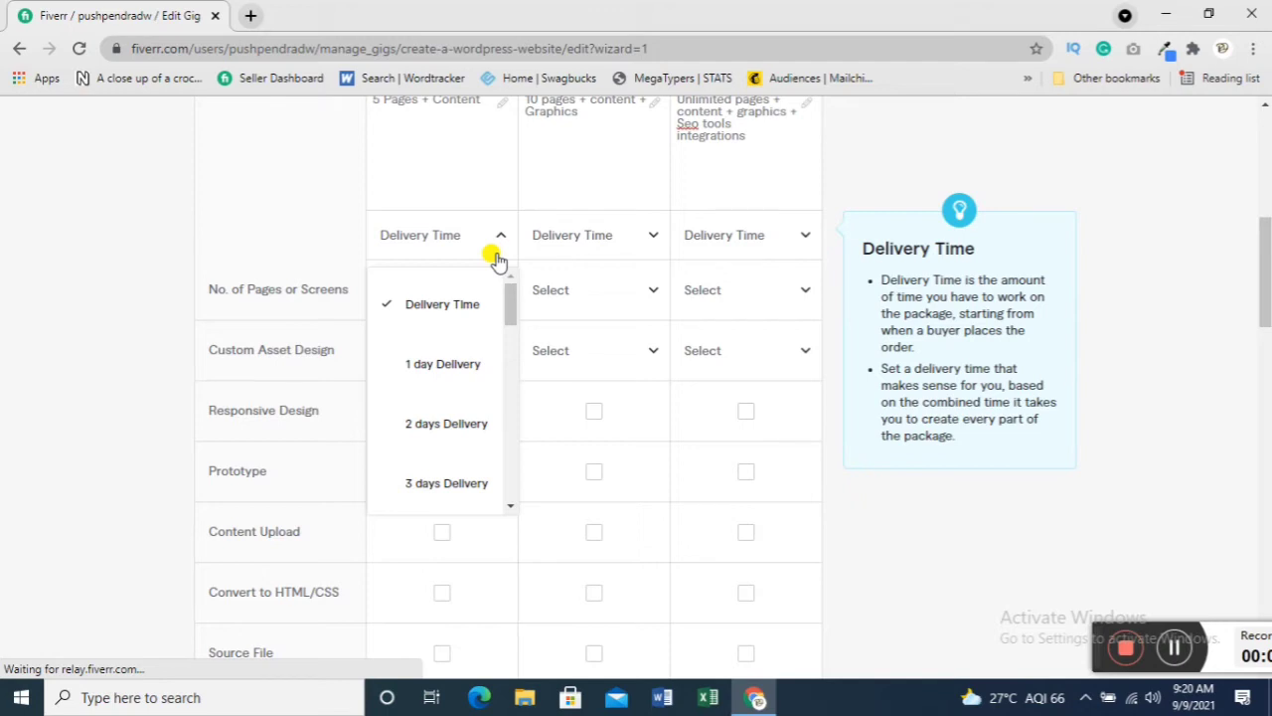
pyautogui.scroll(1, 497, 258)
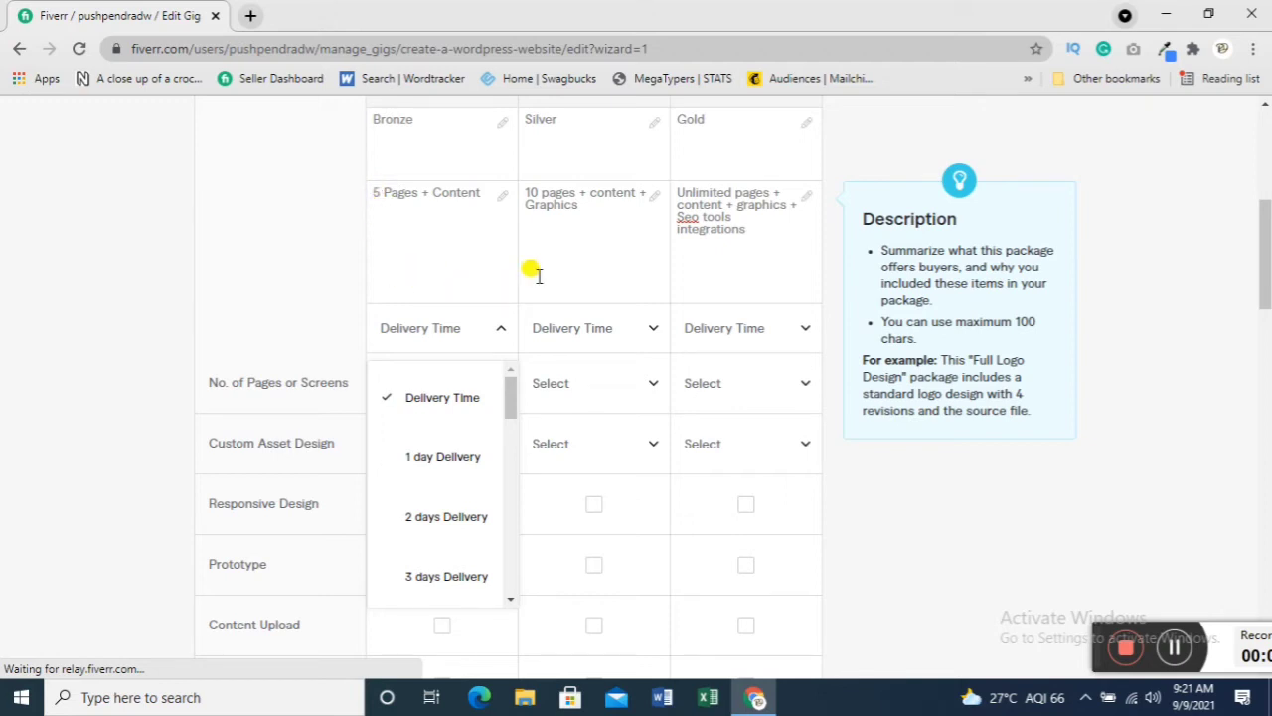
pyautogui.scroll(-1, 534, 270)
pyautogui.scroll(1, 534, 283)
pyautogui.click(447, 454)
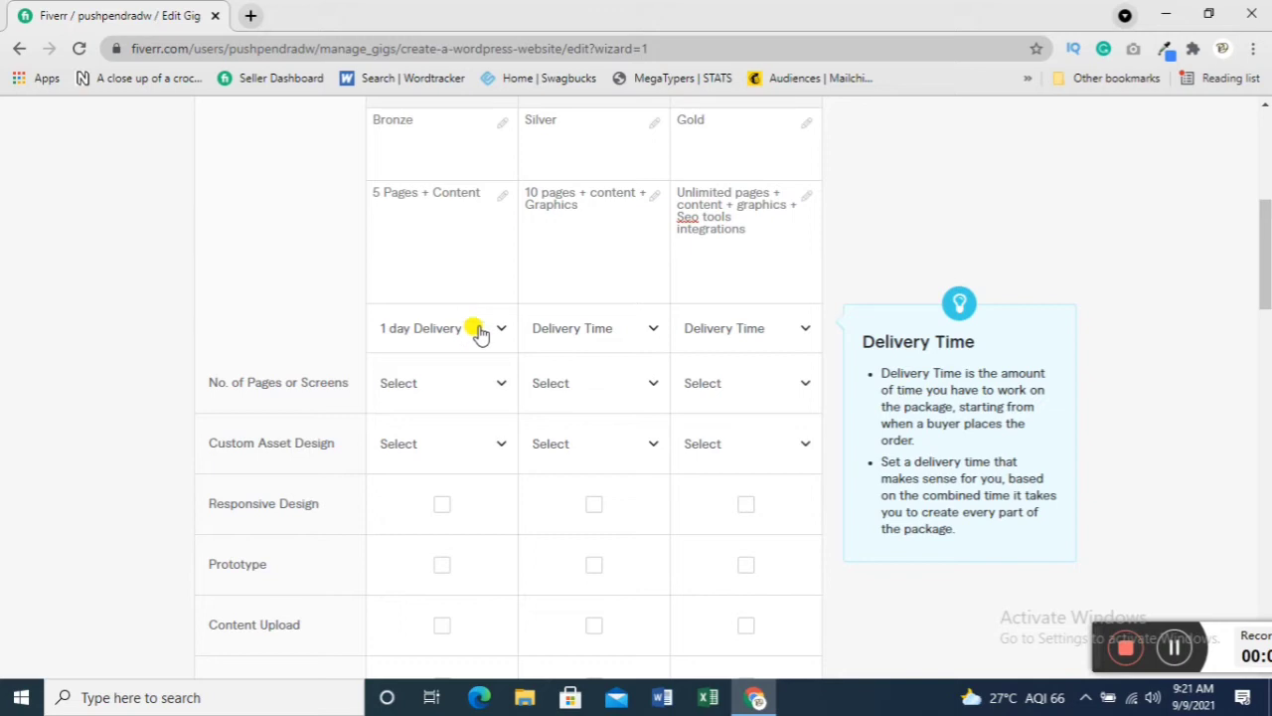
# - Set the delivery time to 3 days for the Basic package and 6 days for the Standard package
pyautogui.click(477, 328)
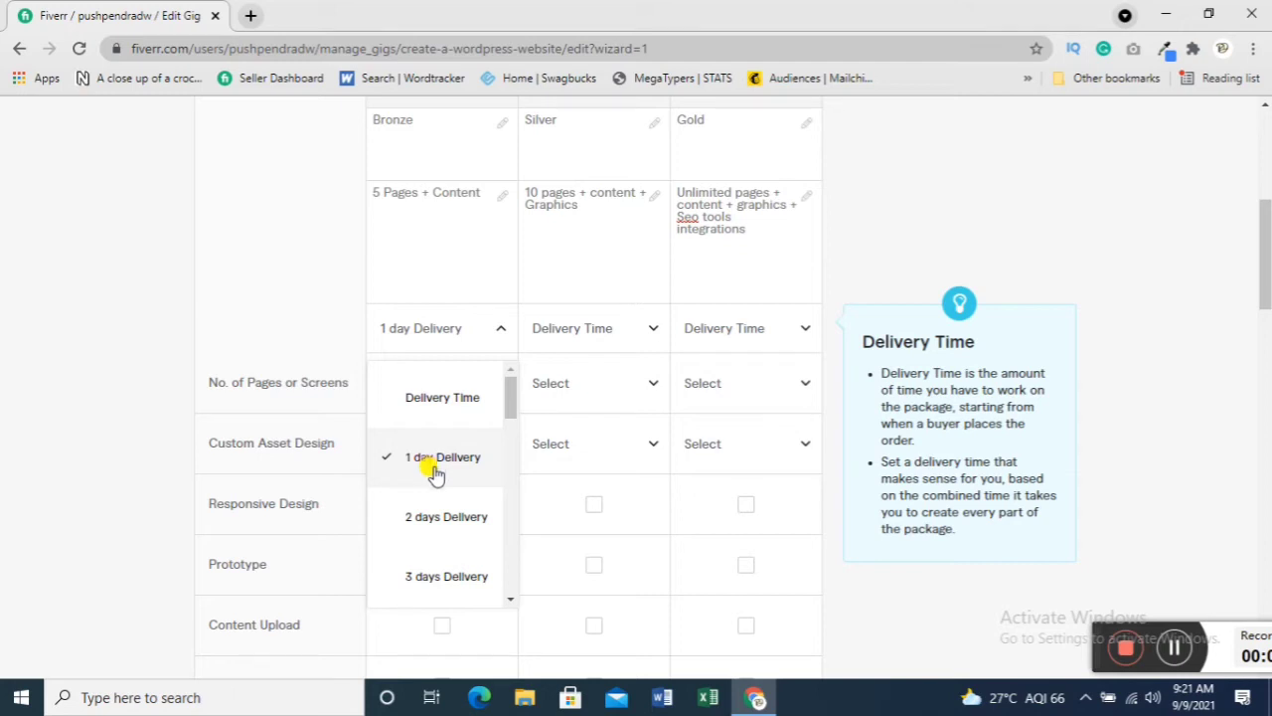
pyautogui.click(425, 575)
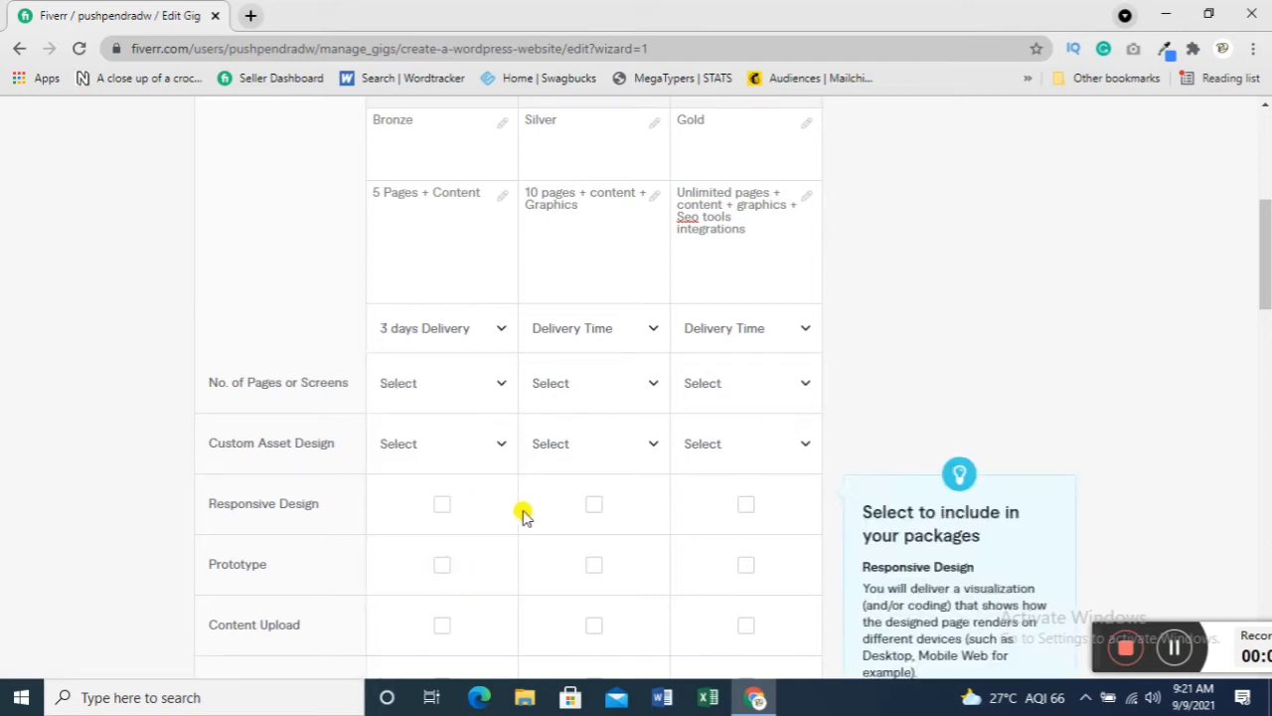
pyautogui.click(553, 338)
pyautogui.scroll(-3, 577, 483)
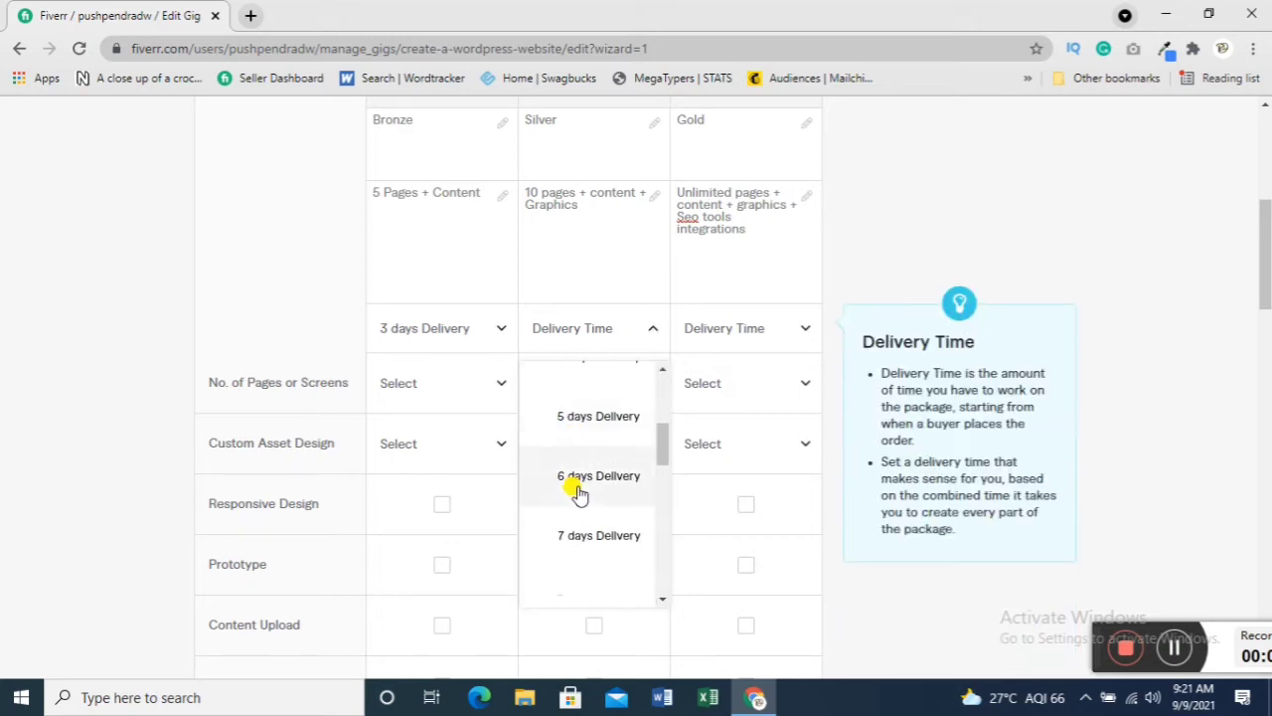
pyautogui.click(574, 475)
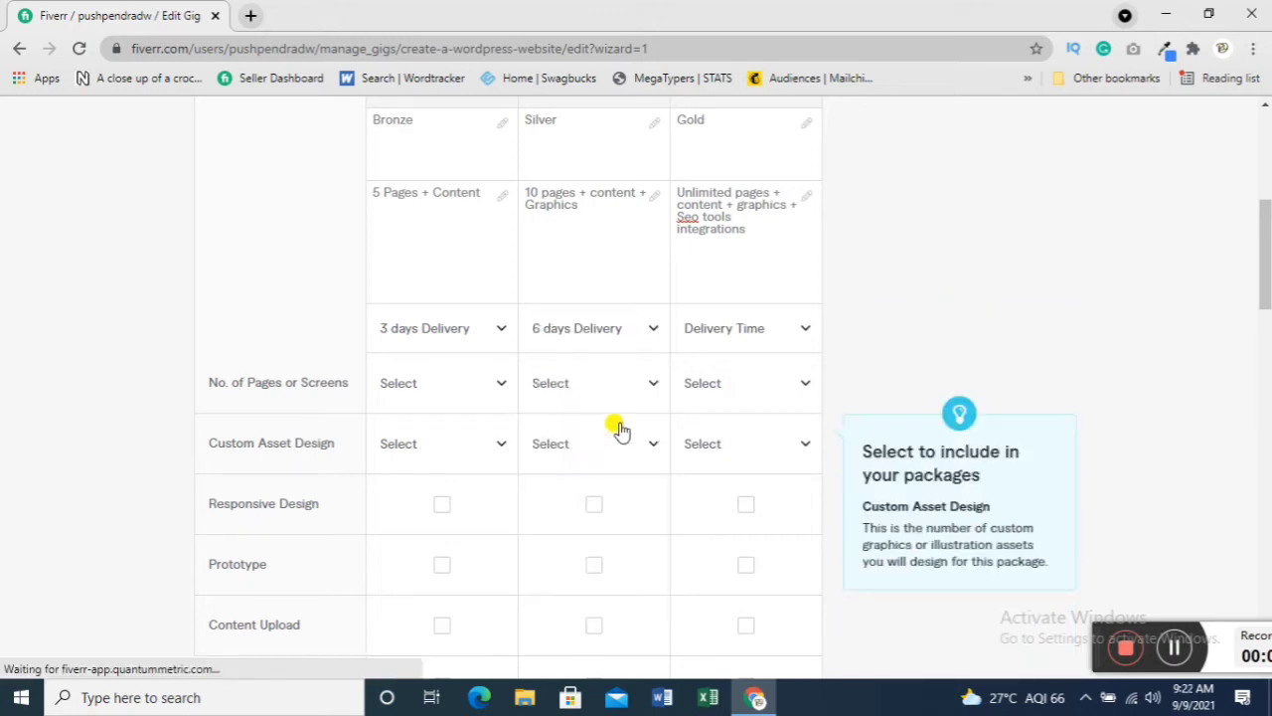
# - Set the Premium package's delivery time to 10 days
pyautogui.click(710, 341)
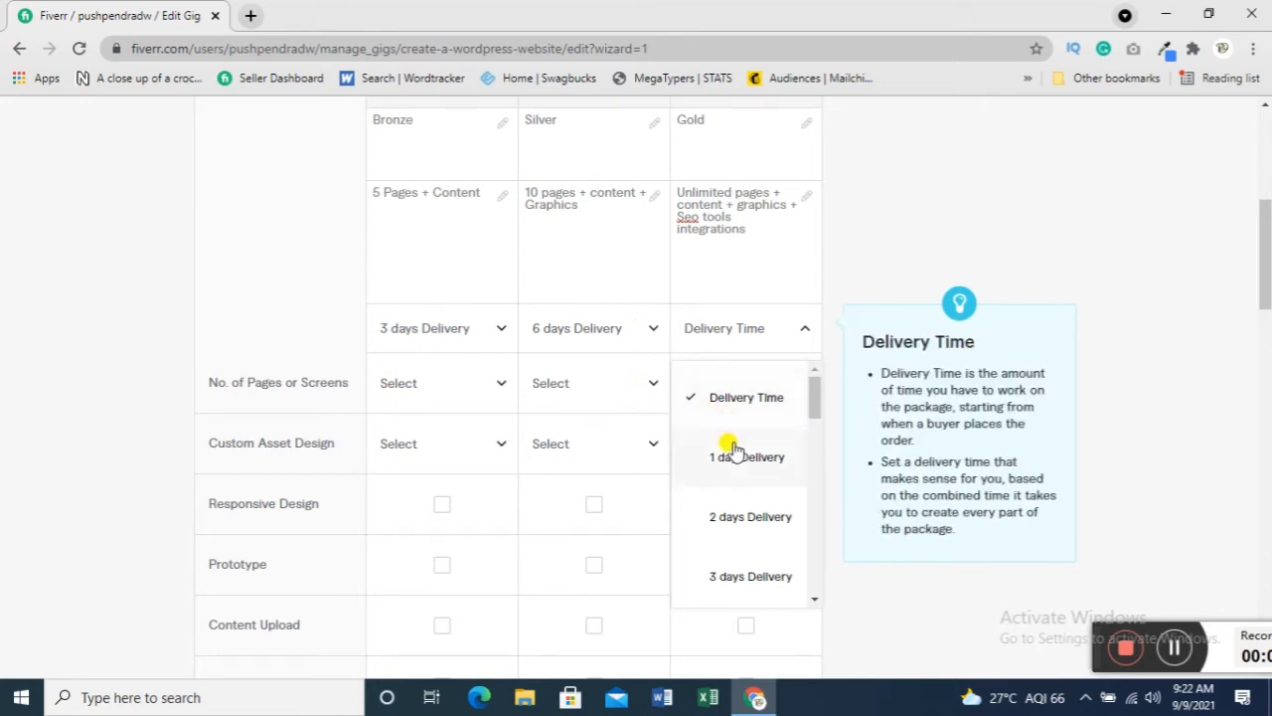
pyautogui.scroll(-3, 731, 457)
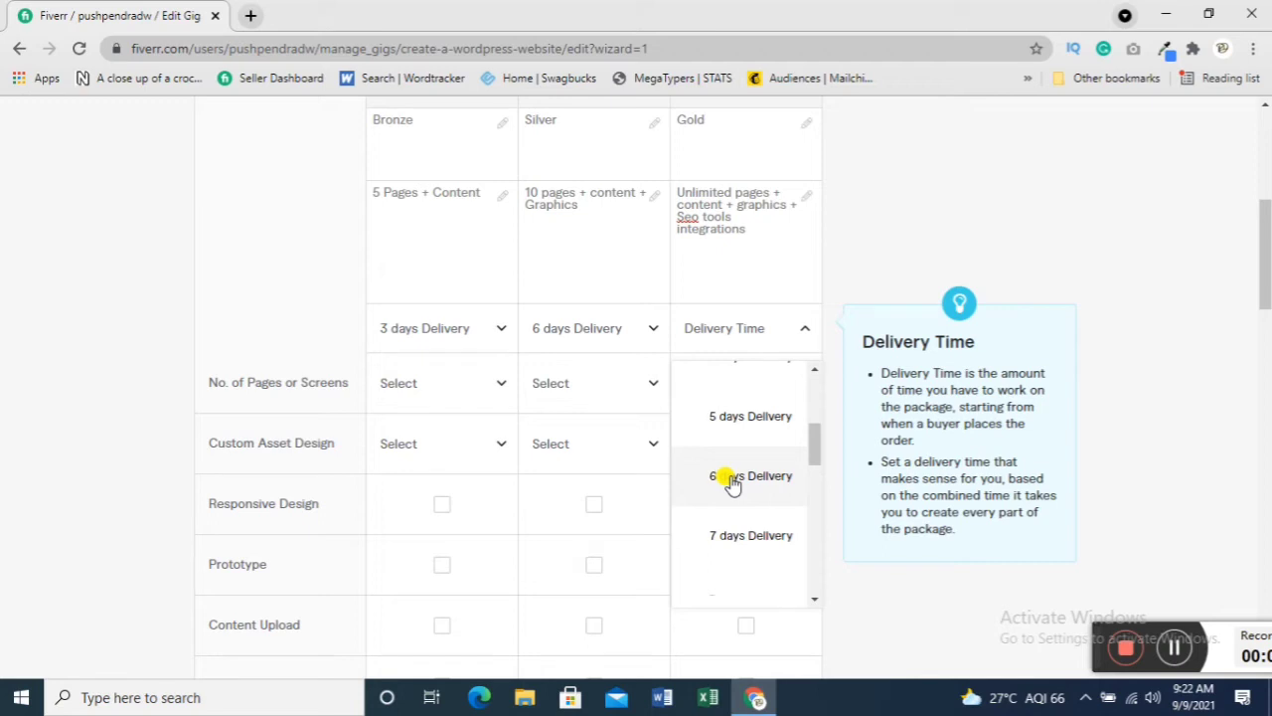
pyautogui.scroll(-3, 732, 482)
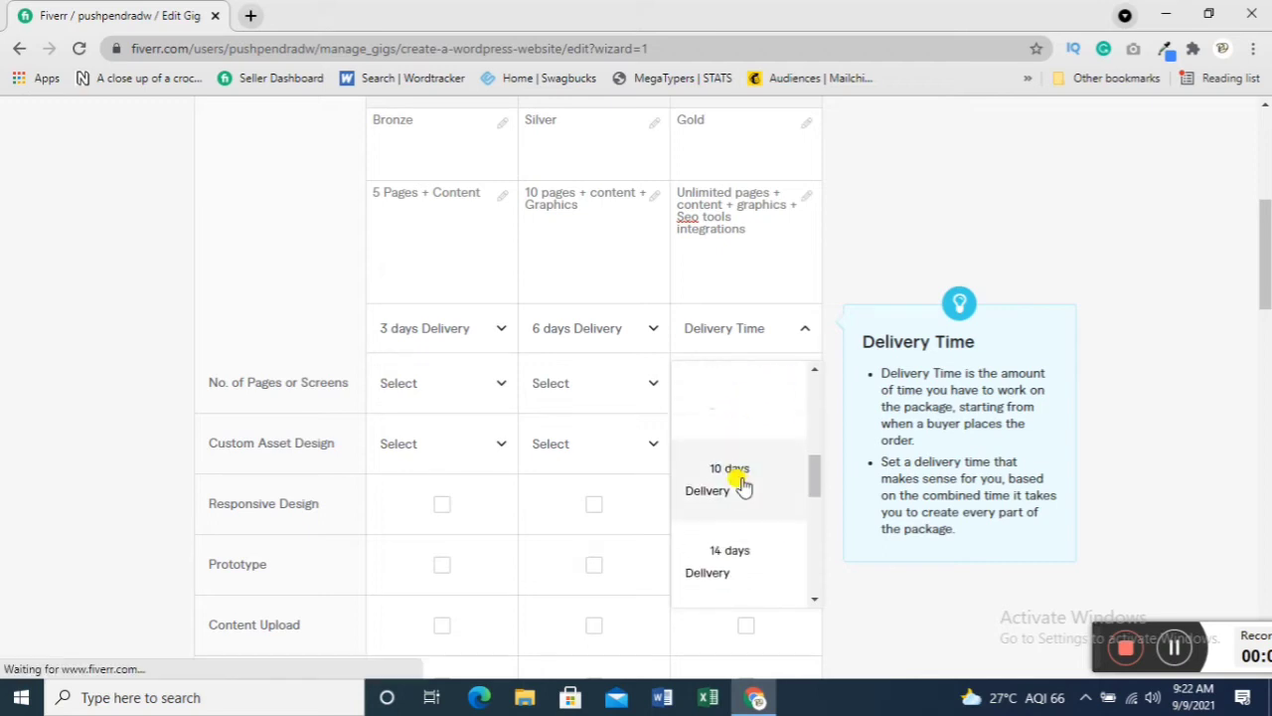
pyautogui.click(743, 485)
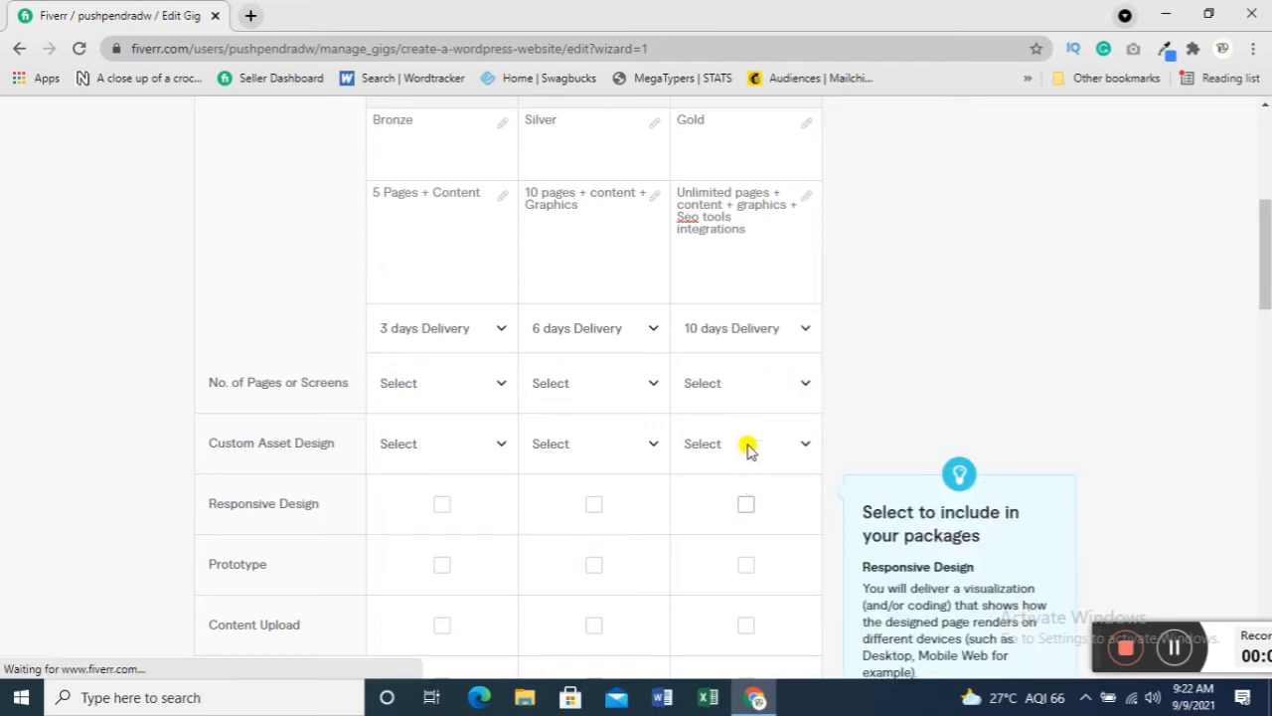
# - Set the number of pages or screens to 5 for the Basic package and 10 for the Standard package
pyautogui.click(457, 398)
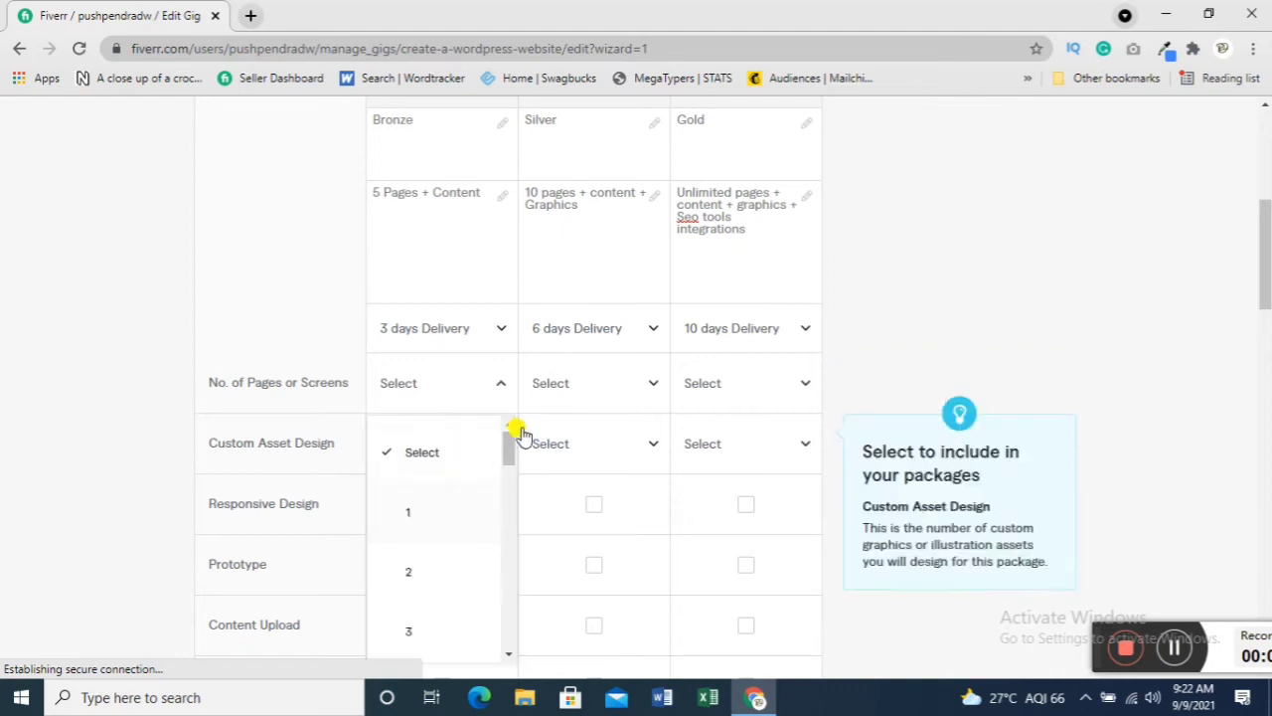
pyautogui.moveTo(508, 453); pyautogui.dragTo(511, 480)
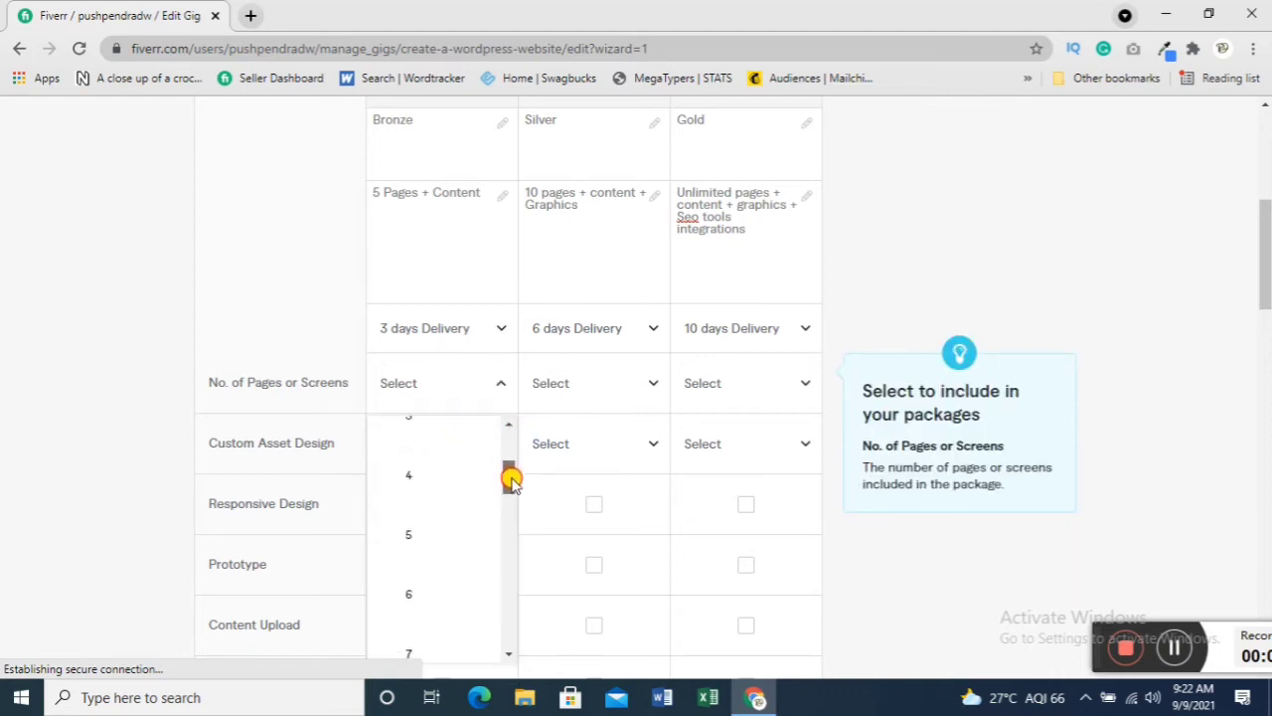
pyautogui.click(469, 522)
pyautogui.click(577, 412)
pyautogui.scroll(-3, 562, 547)
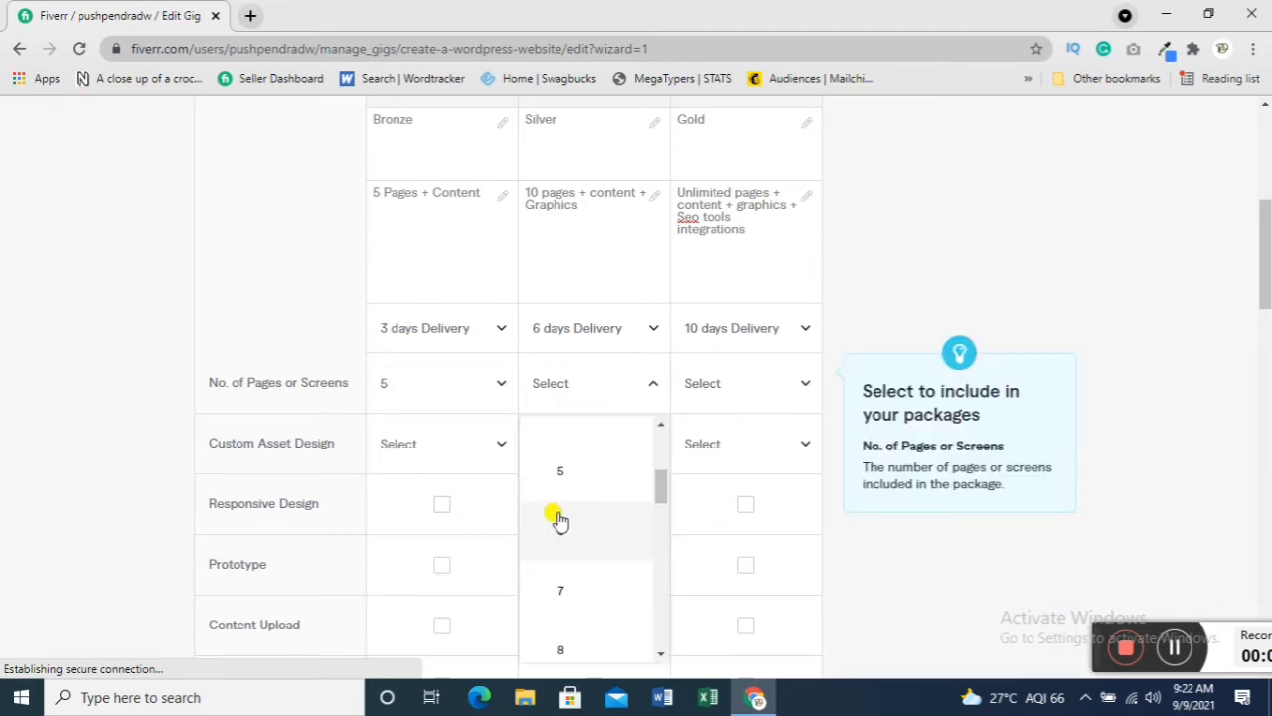
pyautogui.scroll(-5, 587, 576)
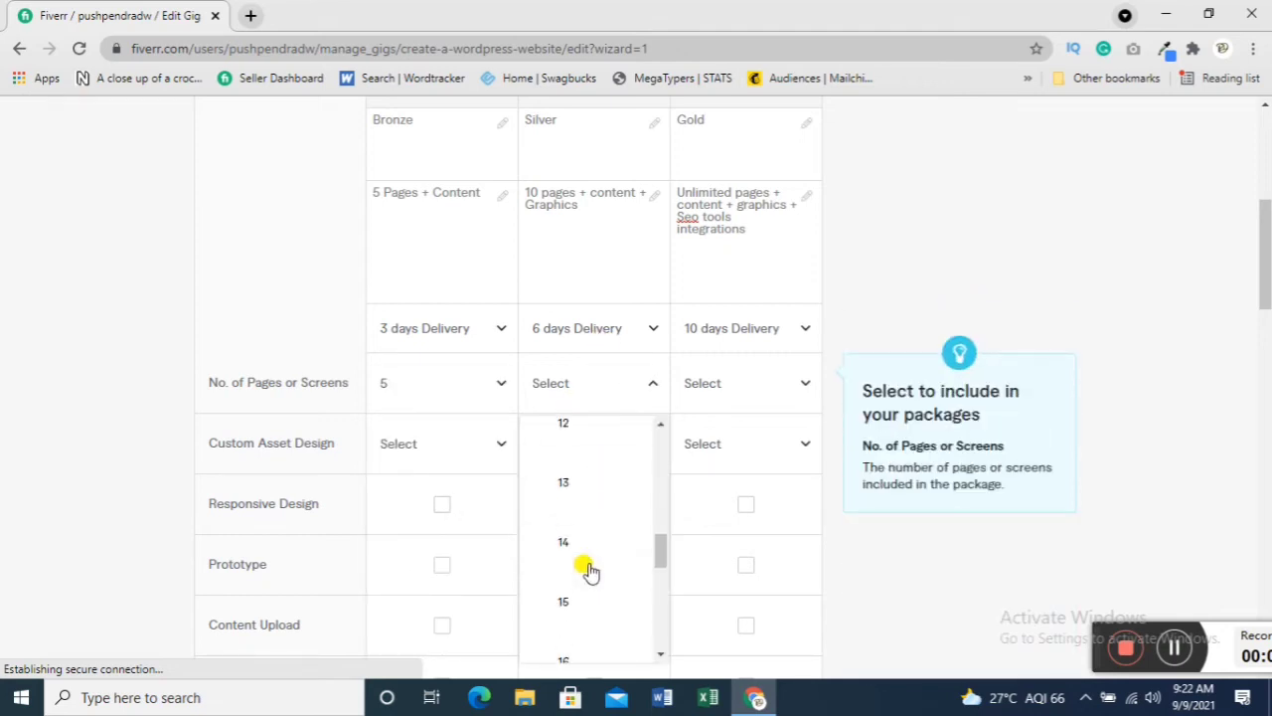
pyautogui.scroll(3, 571, 487)
pyautogui.click(566, 500)
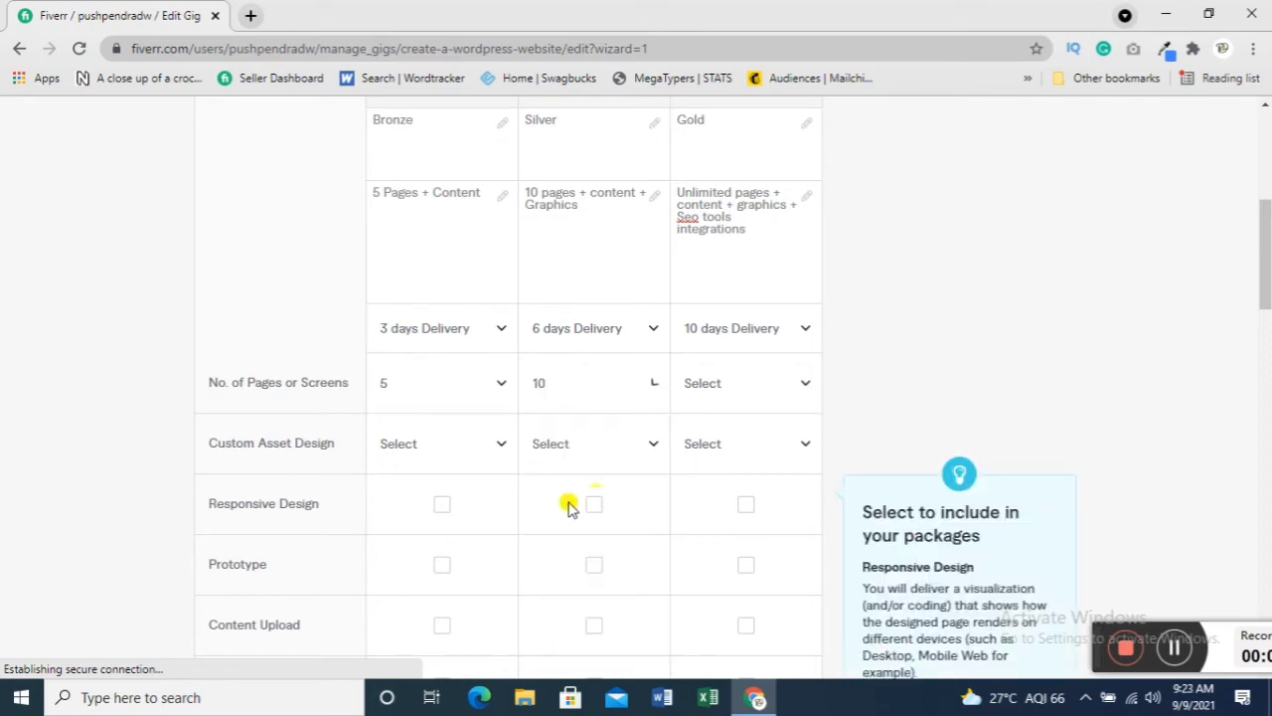
# - Set the Premium package's number of pages or screens to 25
pyautogui.click(714, 398)
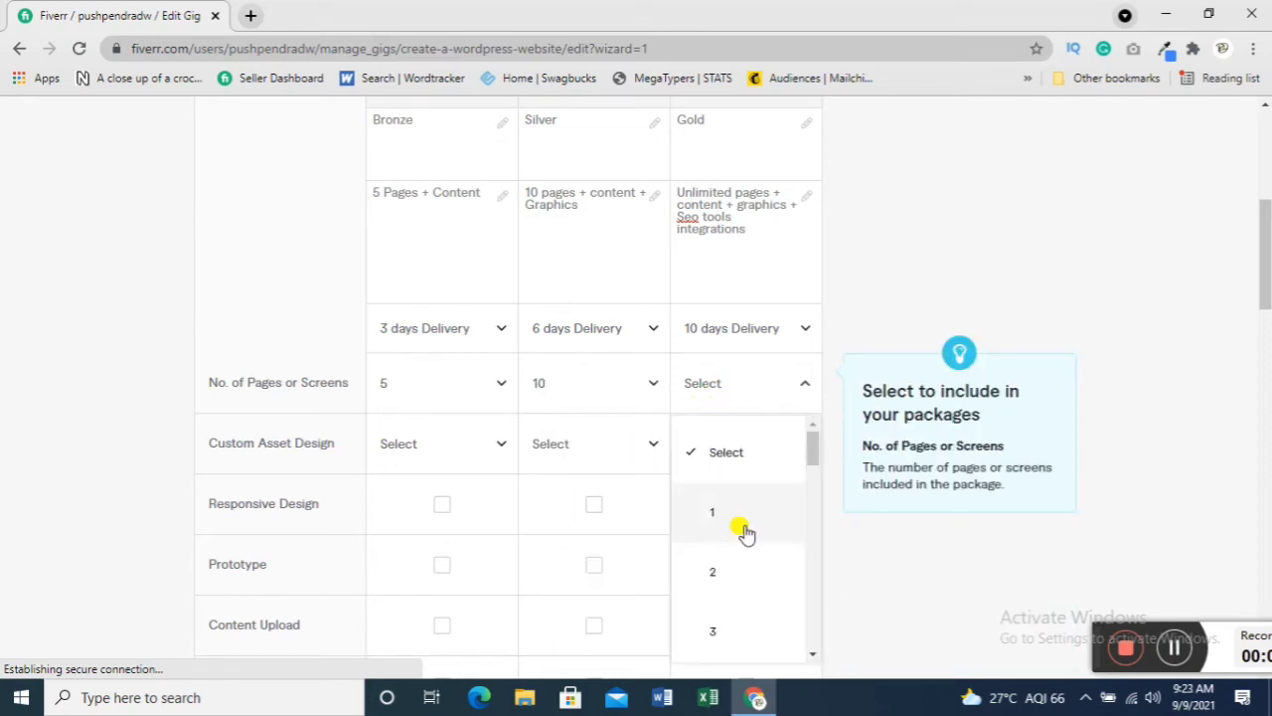
pyautogui.scroll(-3, 746, 532)
pyautogui.scroll(-2, 743, 532)
pyautogui.scroll(2, 744, 532)
pyautogui.scroll(-10, 743, 527)
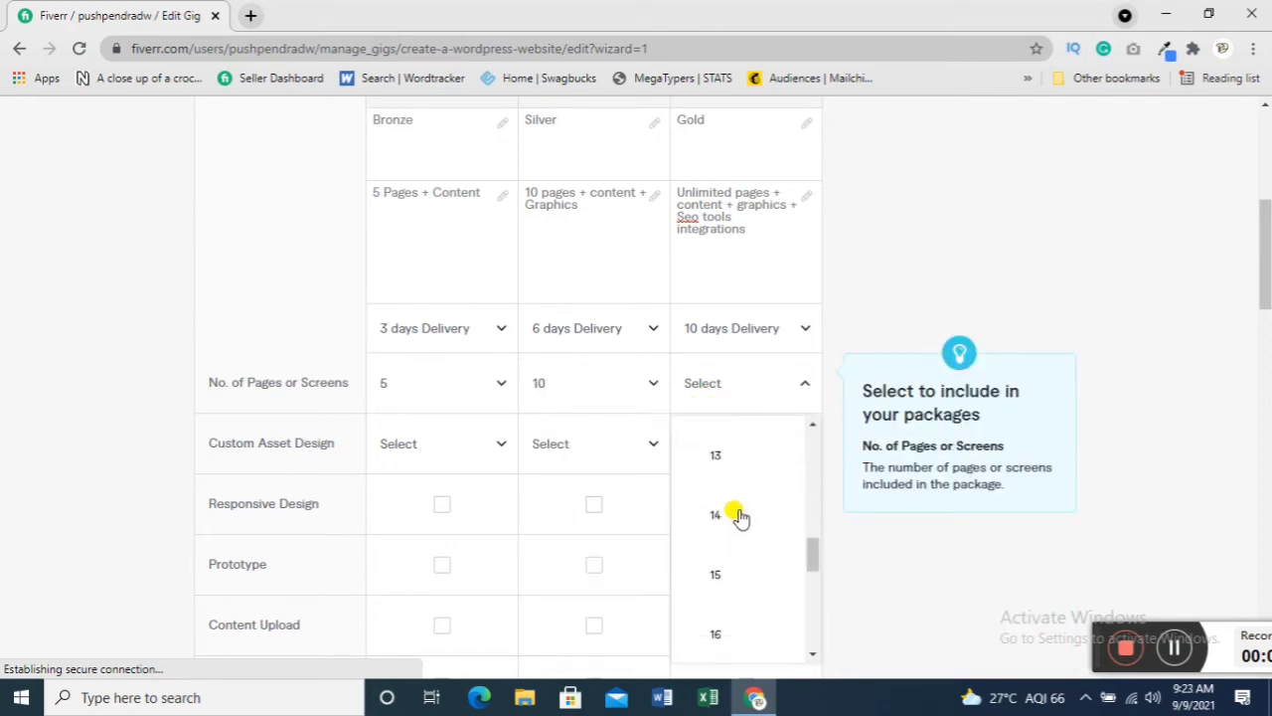
pyautogui.scroll(5, 750, 646)
pyautogui.scroll(-11, 855, 513)
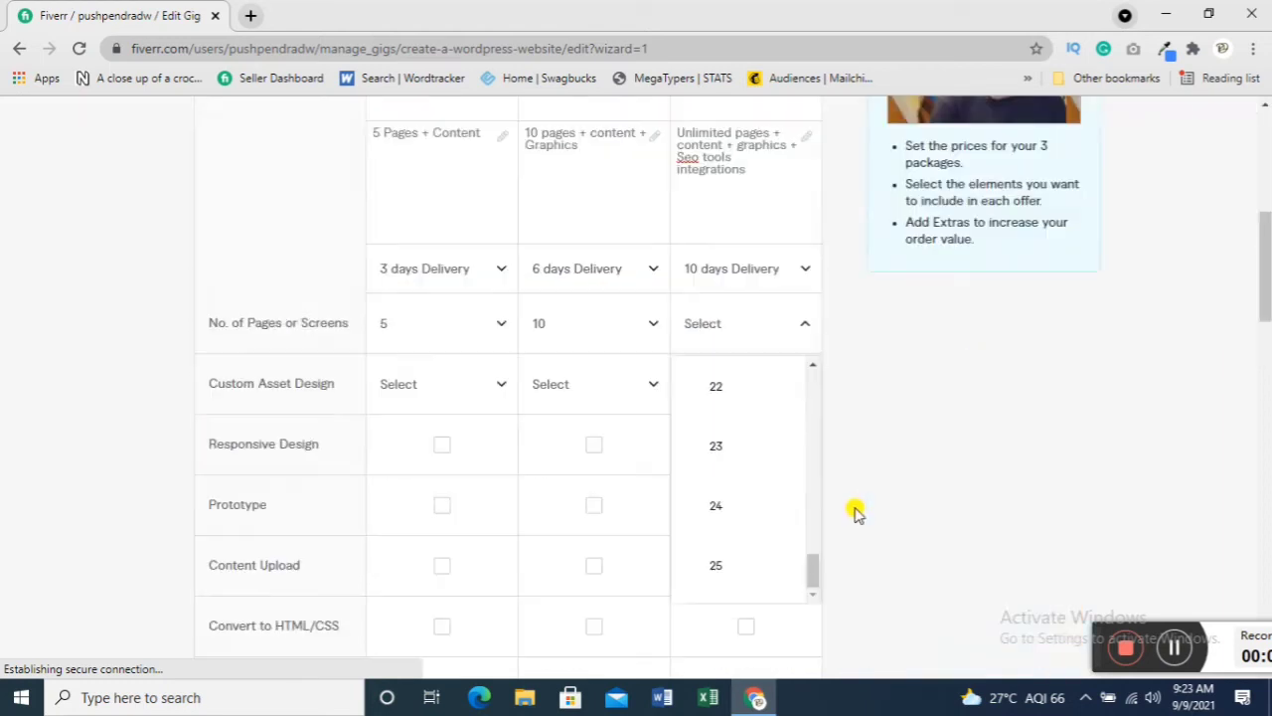
pyautogui.scroll(5, 845, 512)
pyautogui.scroll(-2, 738, 537)
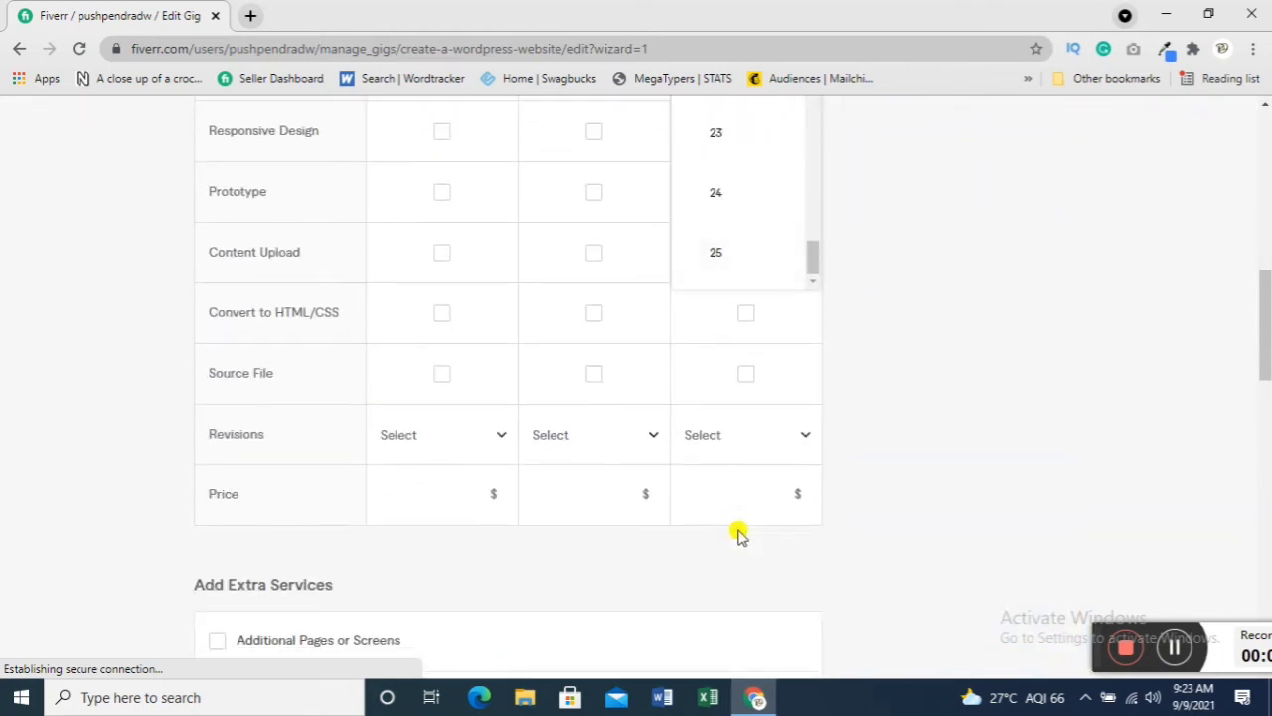
pyautogui.scroll(1, 755, 517)
pyautogui.scroll(12, 744, 417)
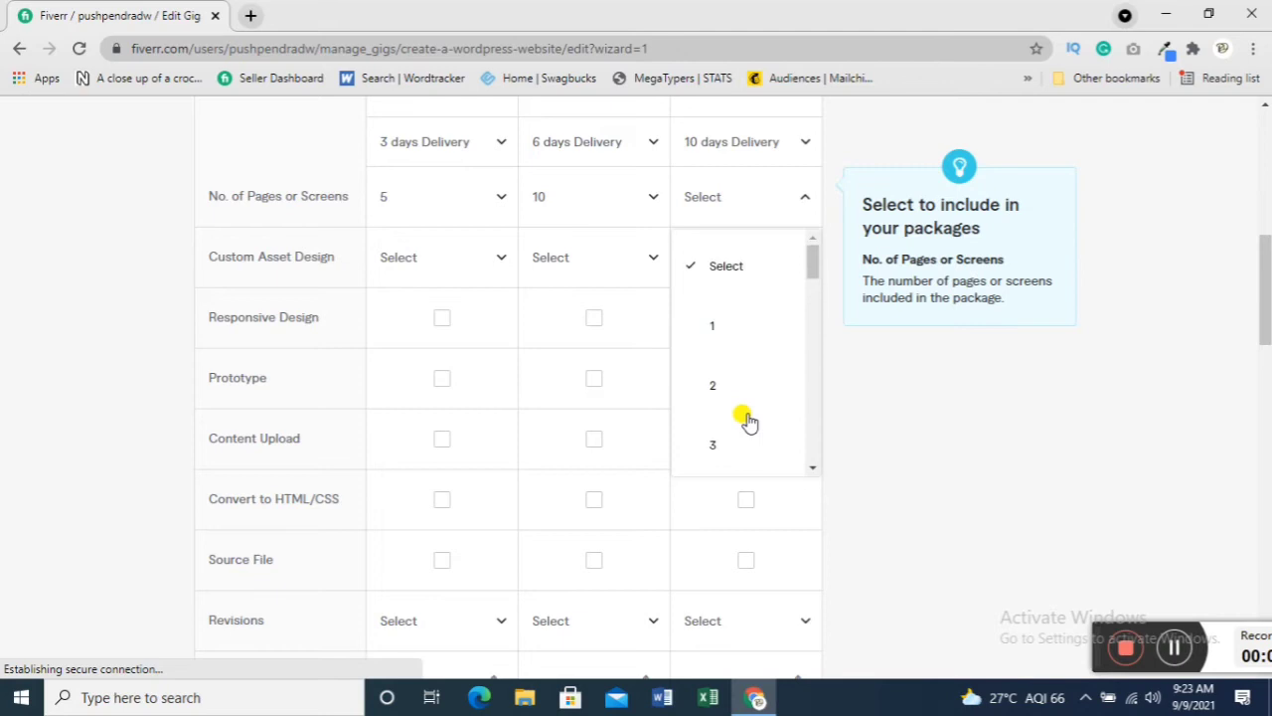
pyautogui.scroll(-15, 742, 347)
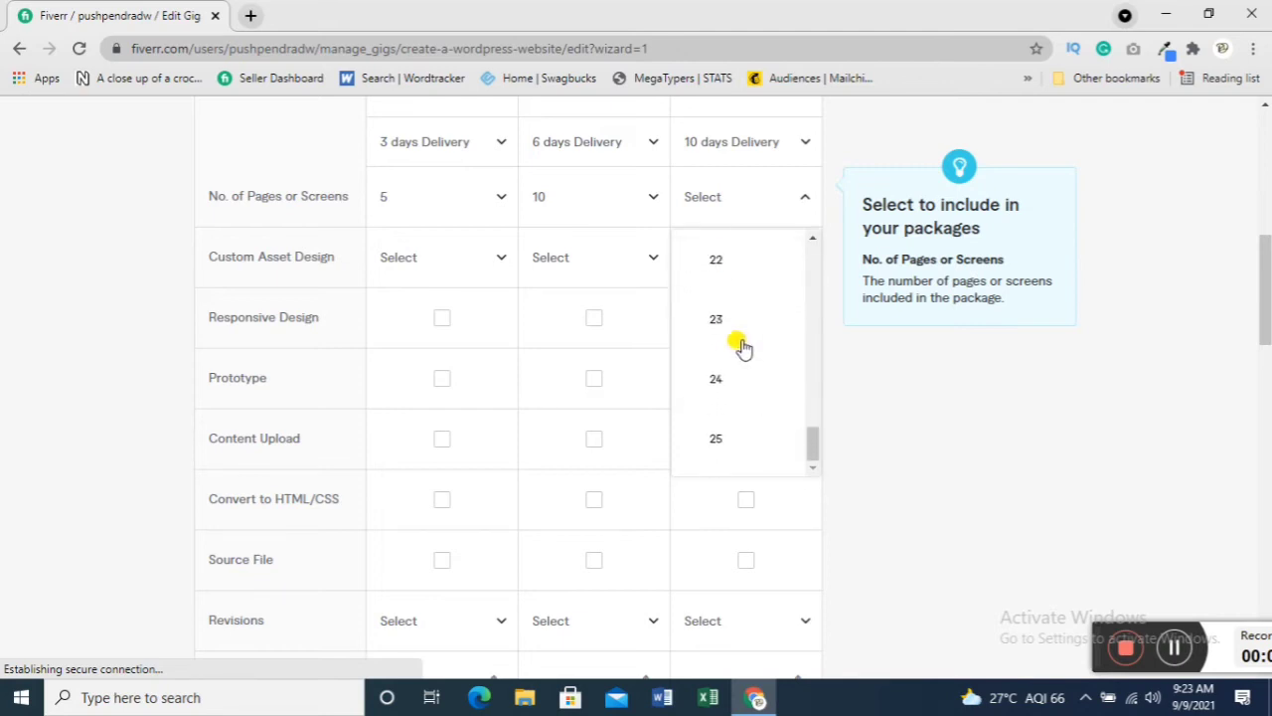
pyautogui.scroll(7, 740, 358)
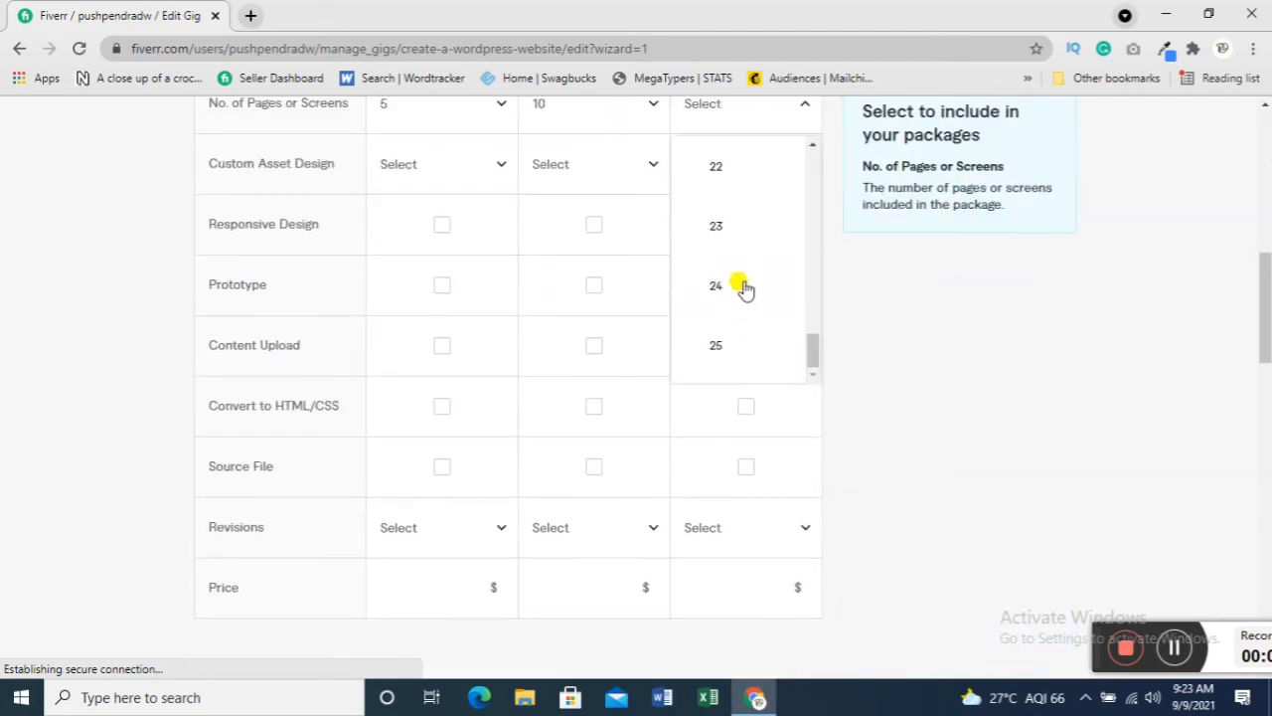
pyautogui.click(736, 345)
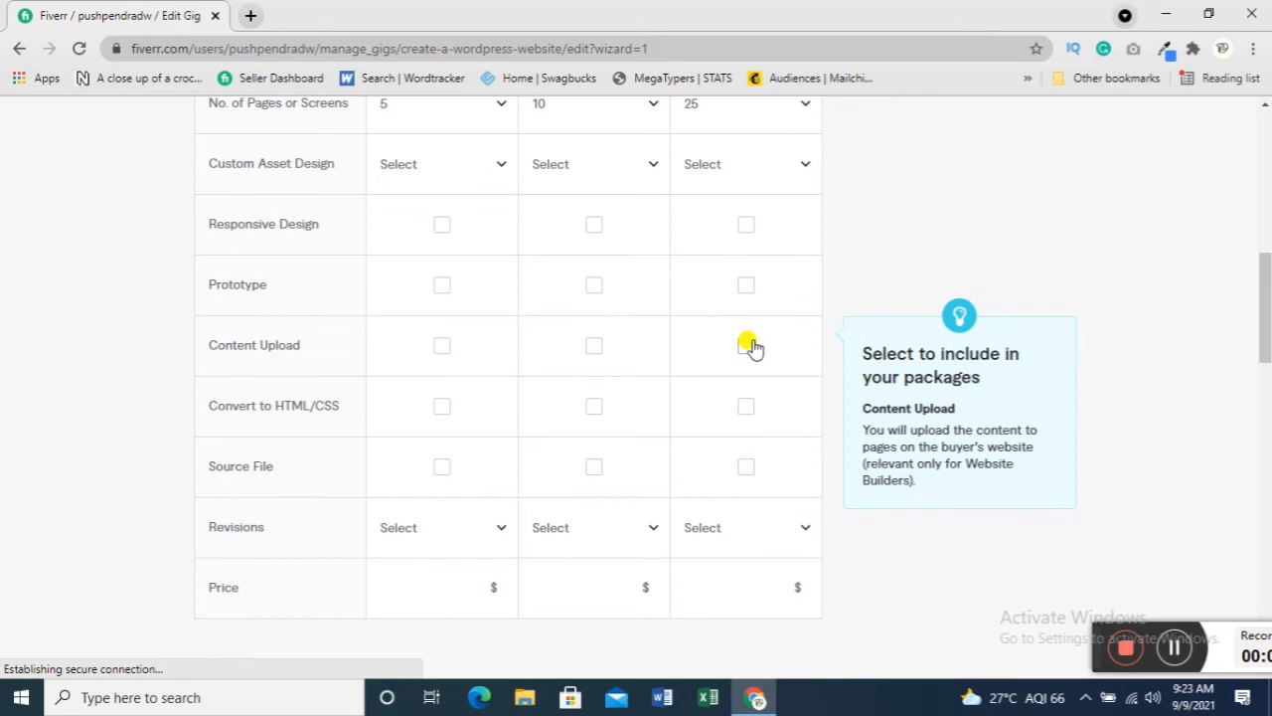
# - Set Custom Asset Design to 2 for the Basic, Standard and Premium packages
pyautogui.click(456, 176)
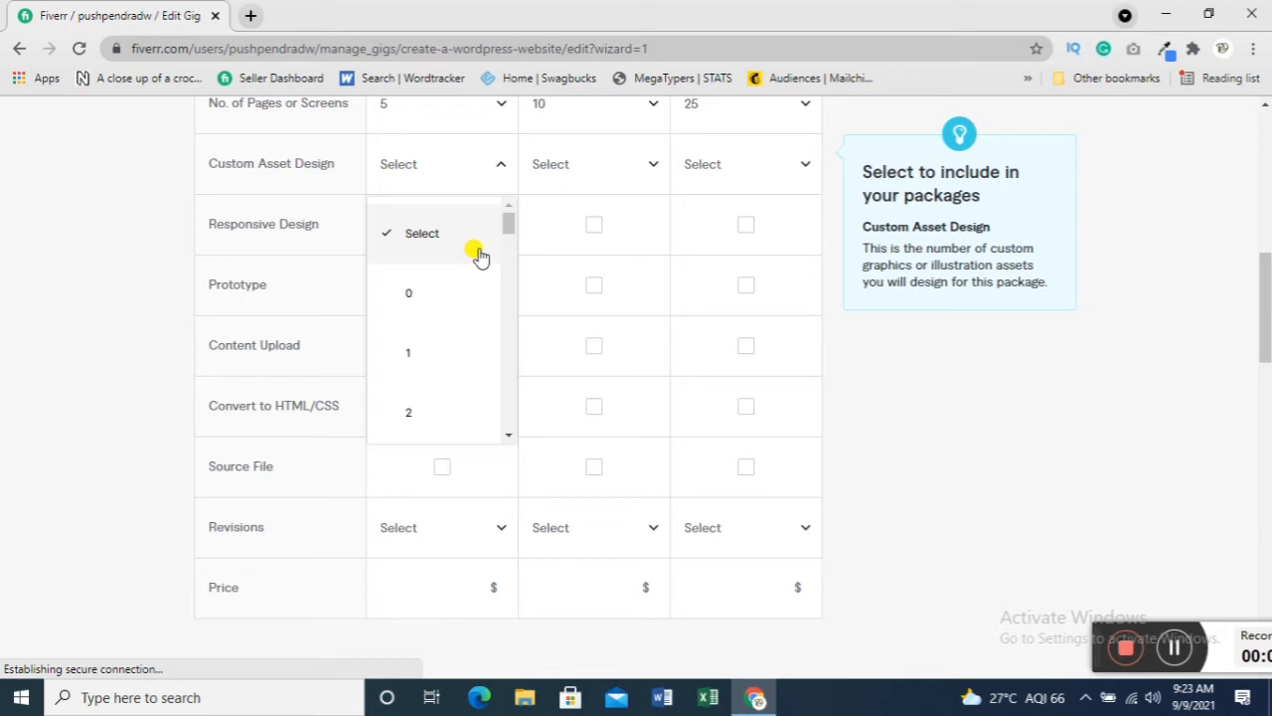
pyautogui.click(440, 165)
pyautogui.click(445, 165)
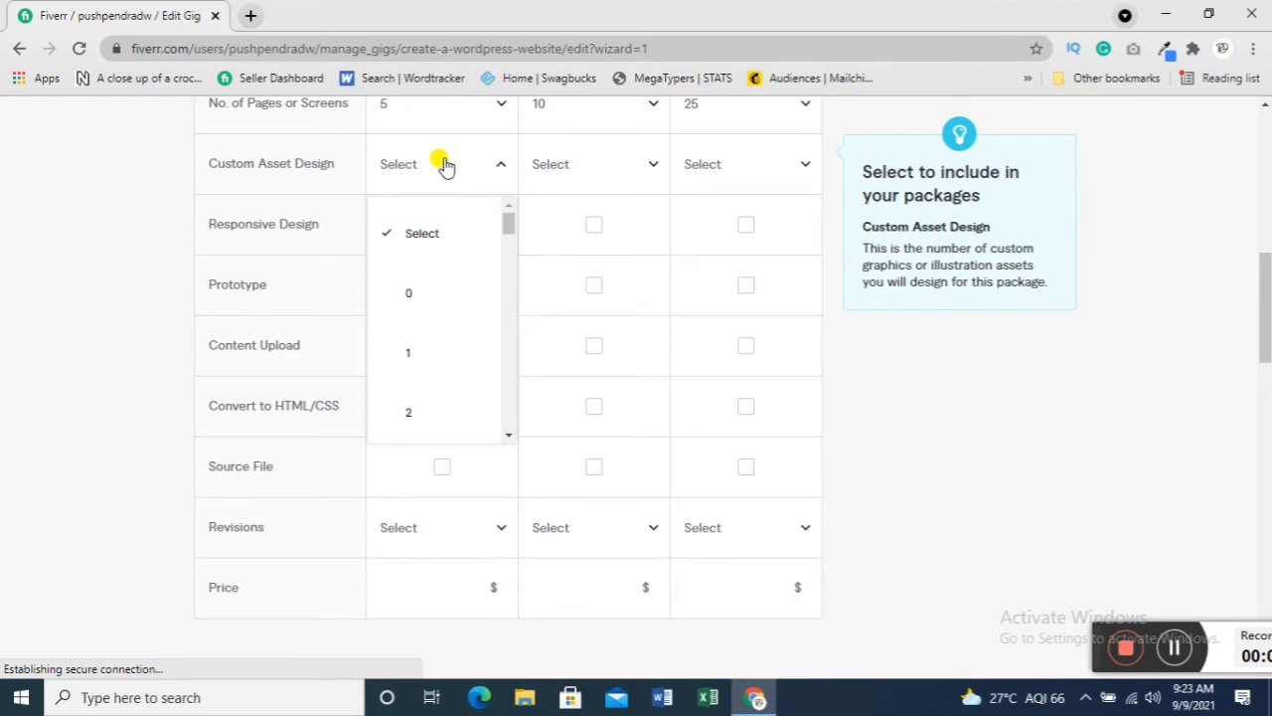
pyautogui.scroll(-2, 446, 255)
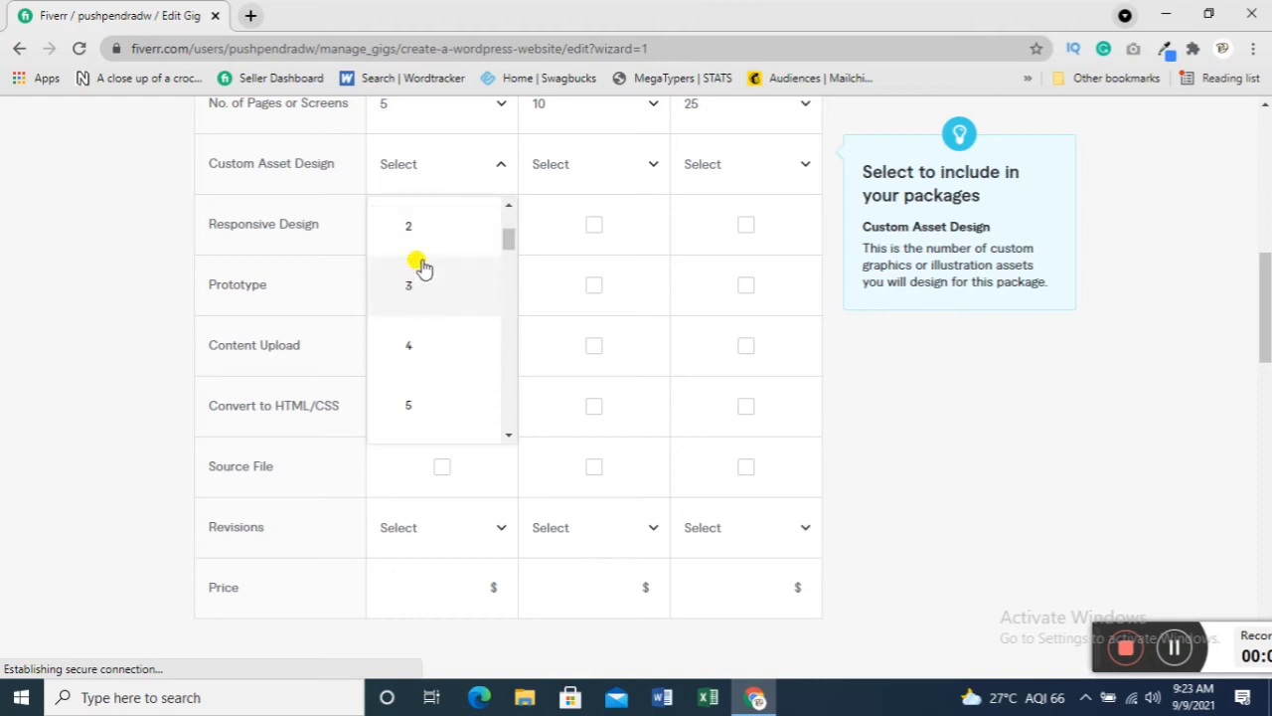
pyautogui.click(426, 231)
pyautogui.click(566, 171)
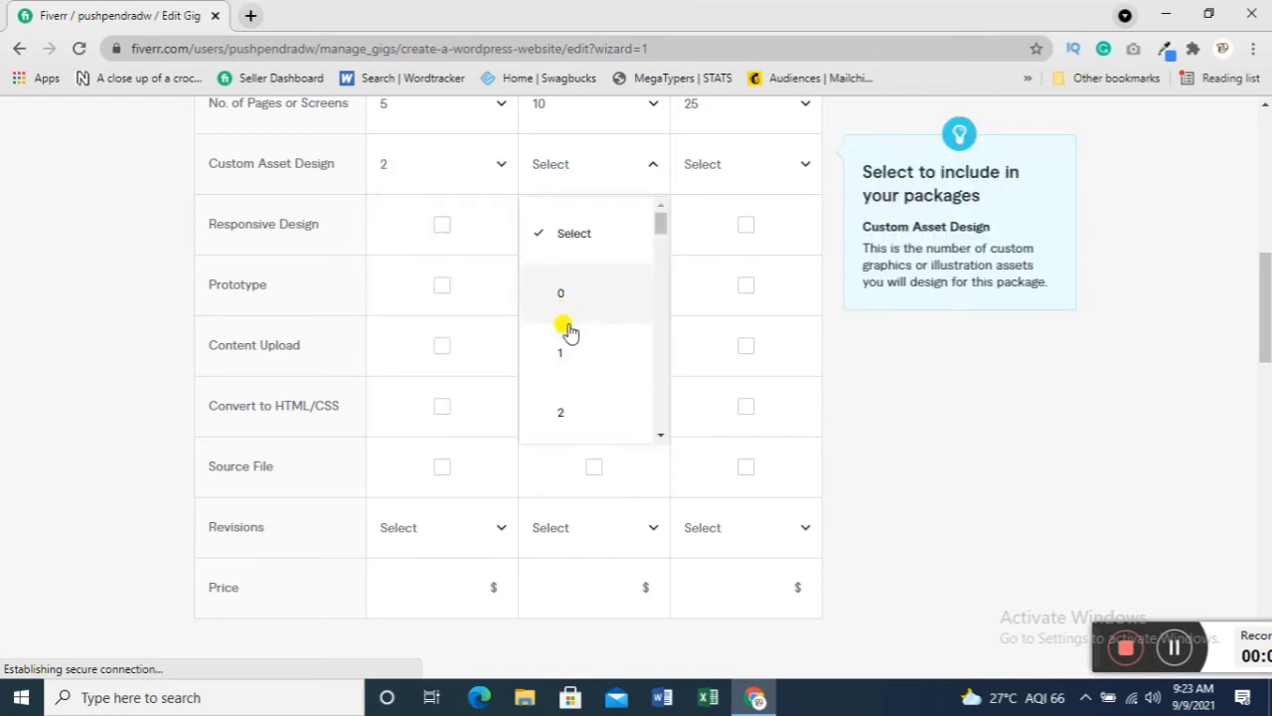
pyautogui.click(568, 408)
pyautogui.click(752, 161)
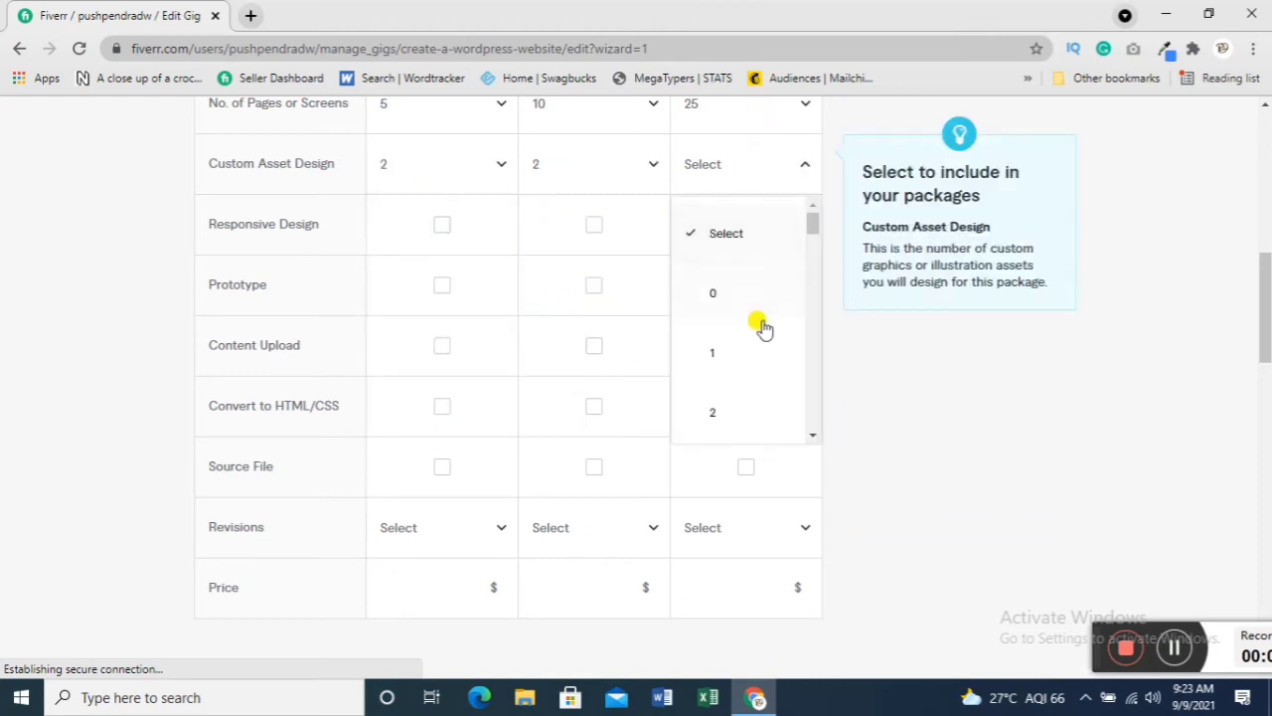
pyautogui.scroll(-1, 753, 401)
pyautogui.click(734, 325)
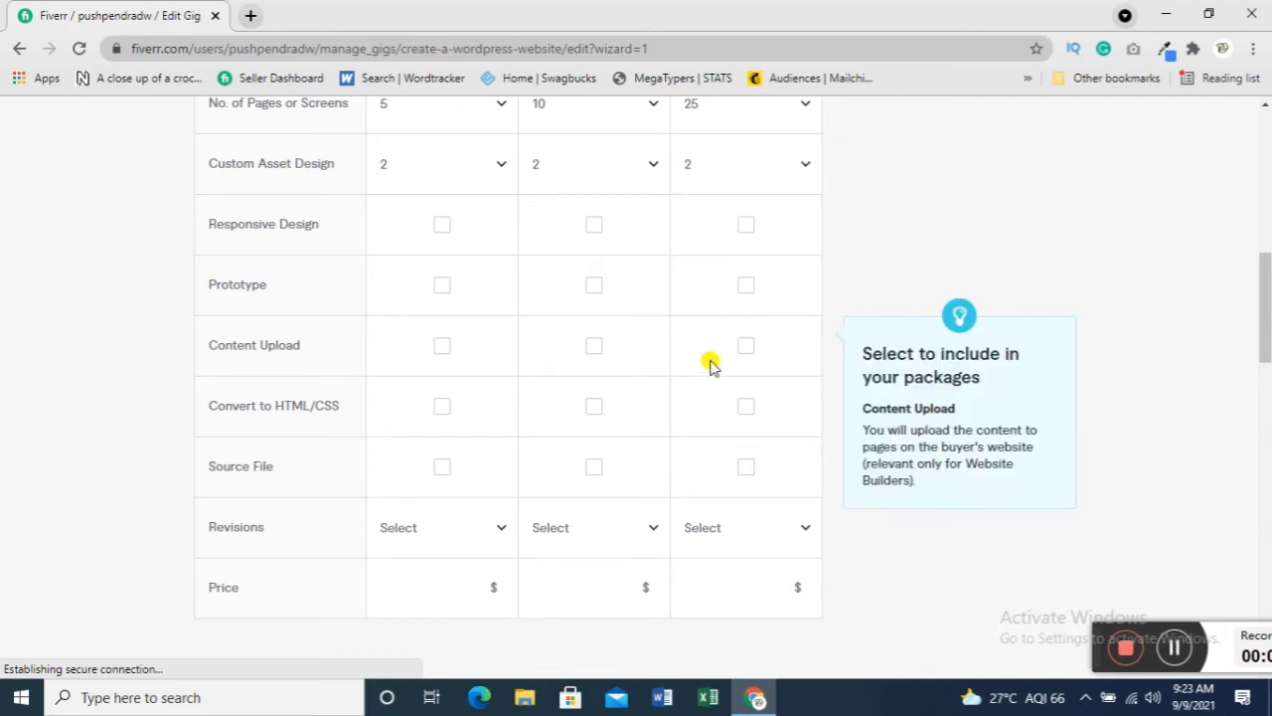
# - Include Responsive Design and Prototype in all three packages
pyautogui.click(444, 227)
pyautogui.click(594, 227)
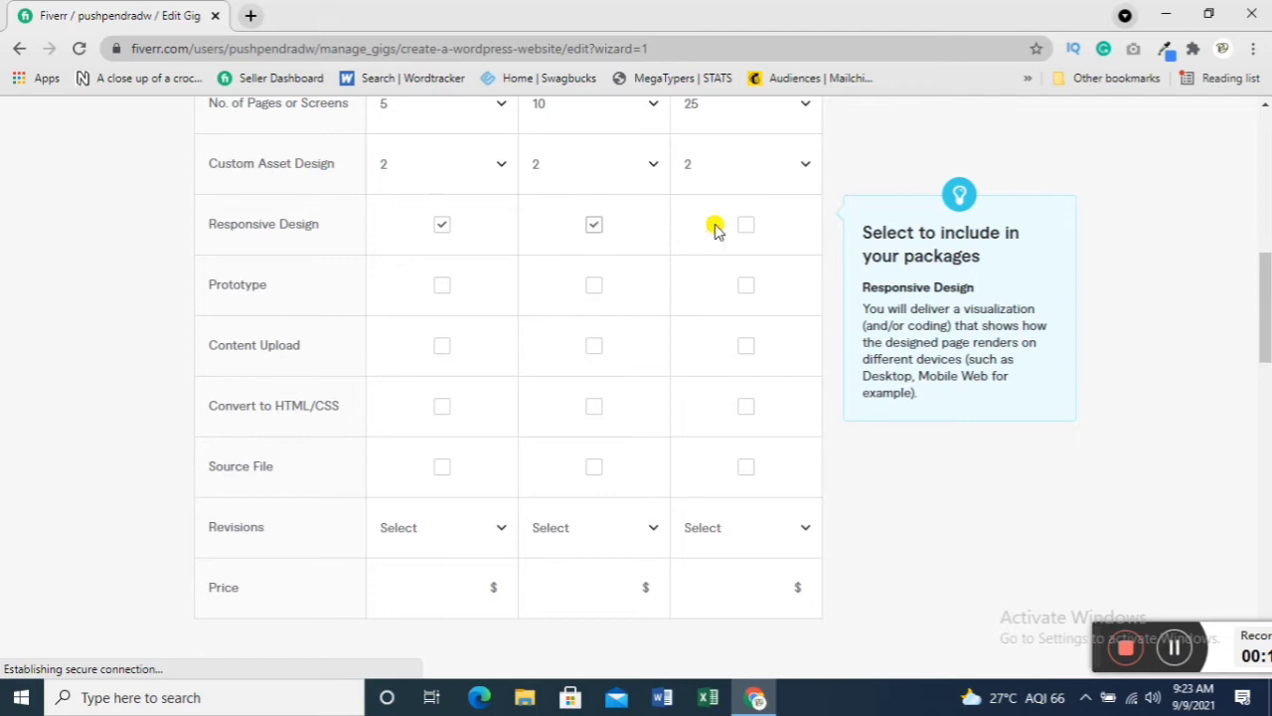
pyautogui.click(746, 227)
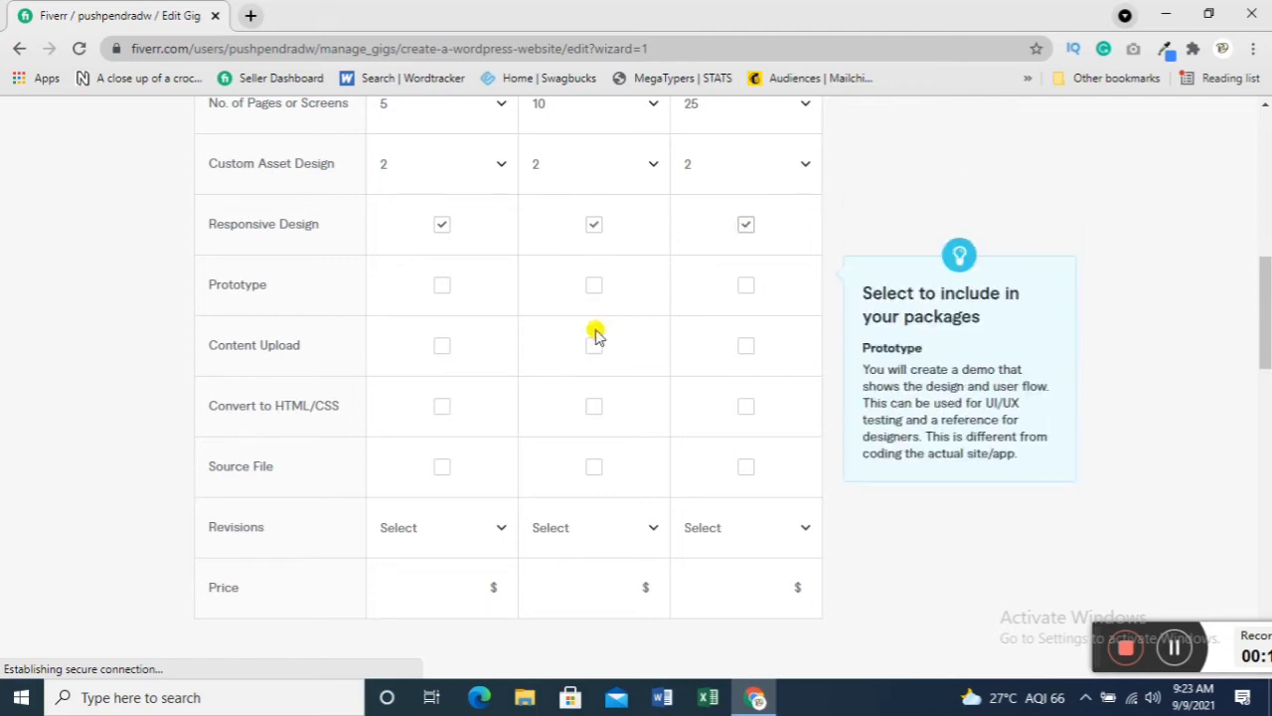
pyautogui.click(441, 286)
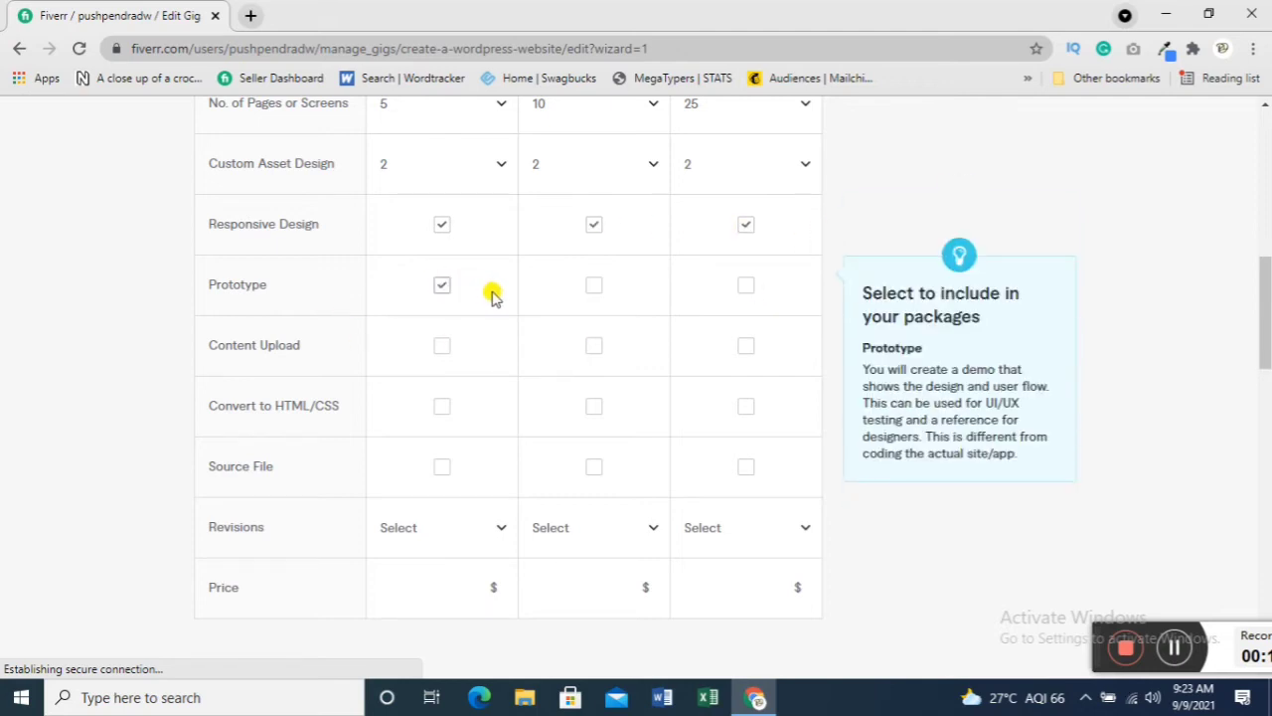
pyautogui.click(596, 287)
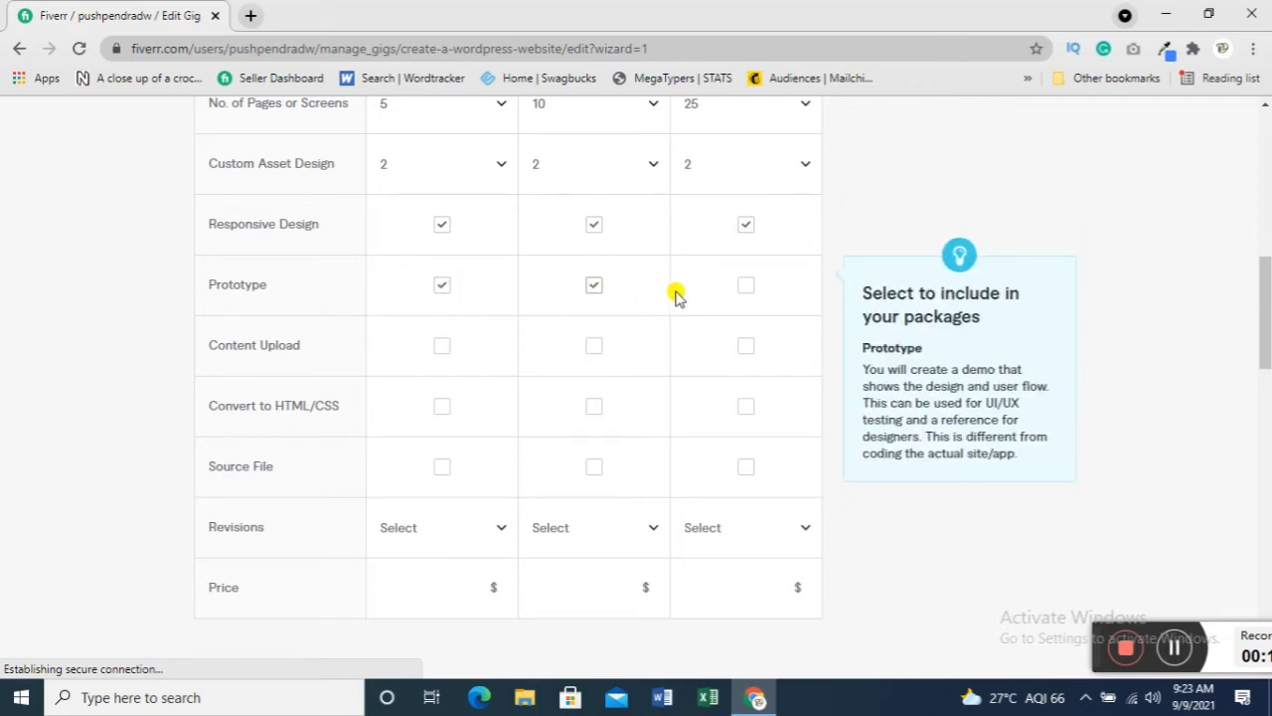
pyautogui.click(747, 288)
# - Include Content Upload in the Basic, Standard and Premium packages
pyautogui.click(442, 347)
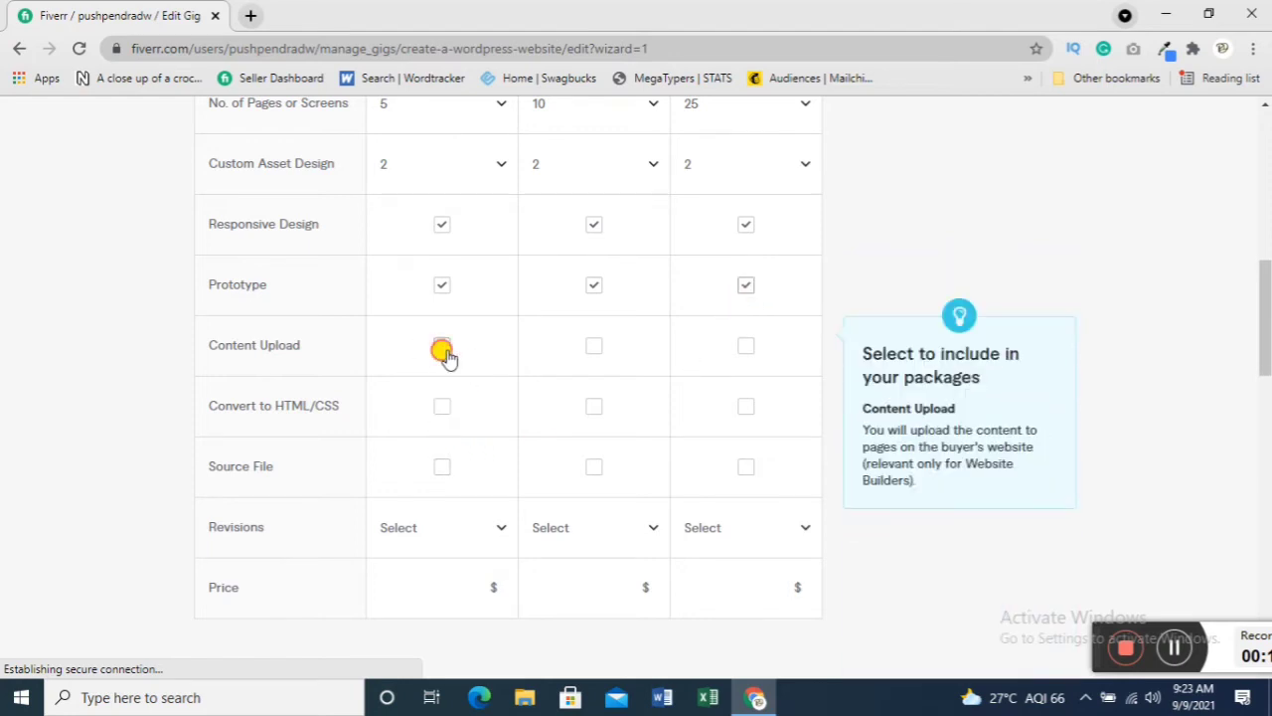
pyautogui.scroll(4, 544, 353)
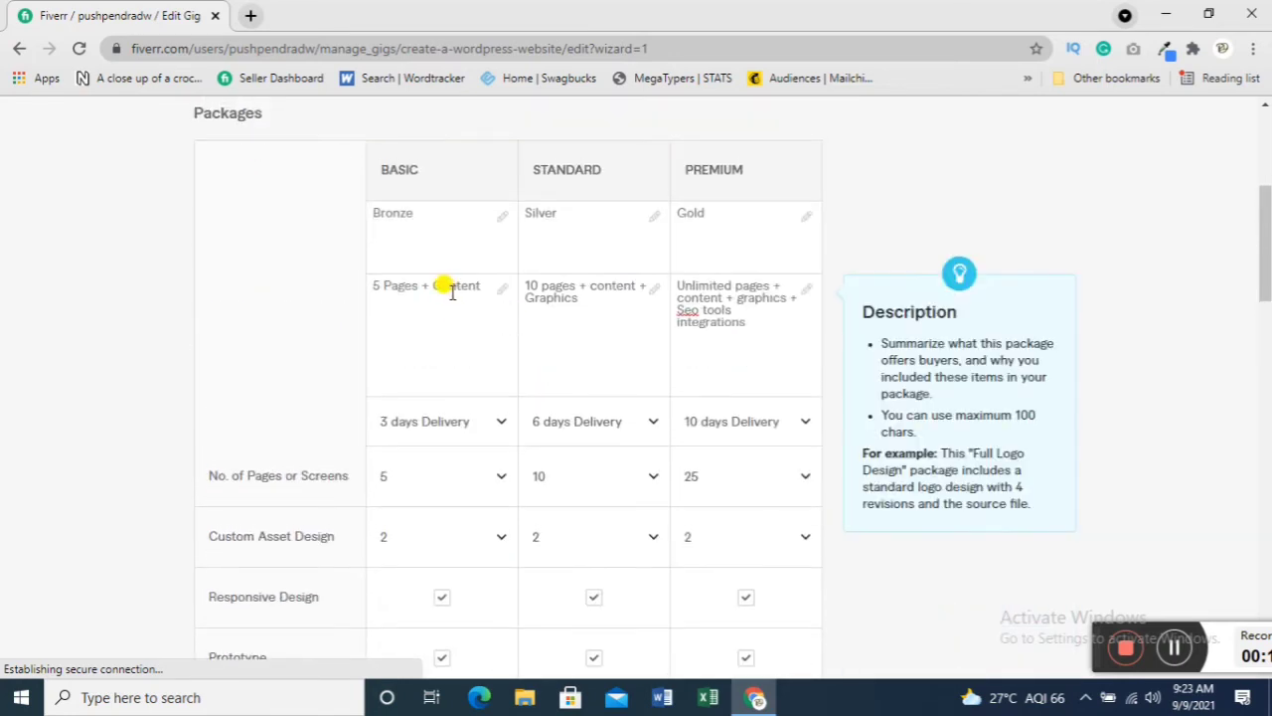
pyautogui.scroll(-7, 680, 320)
pyautogui.scroll(2, 597, 247)
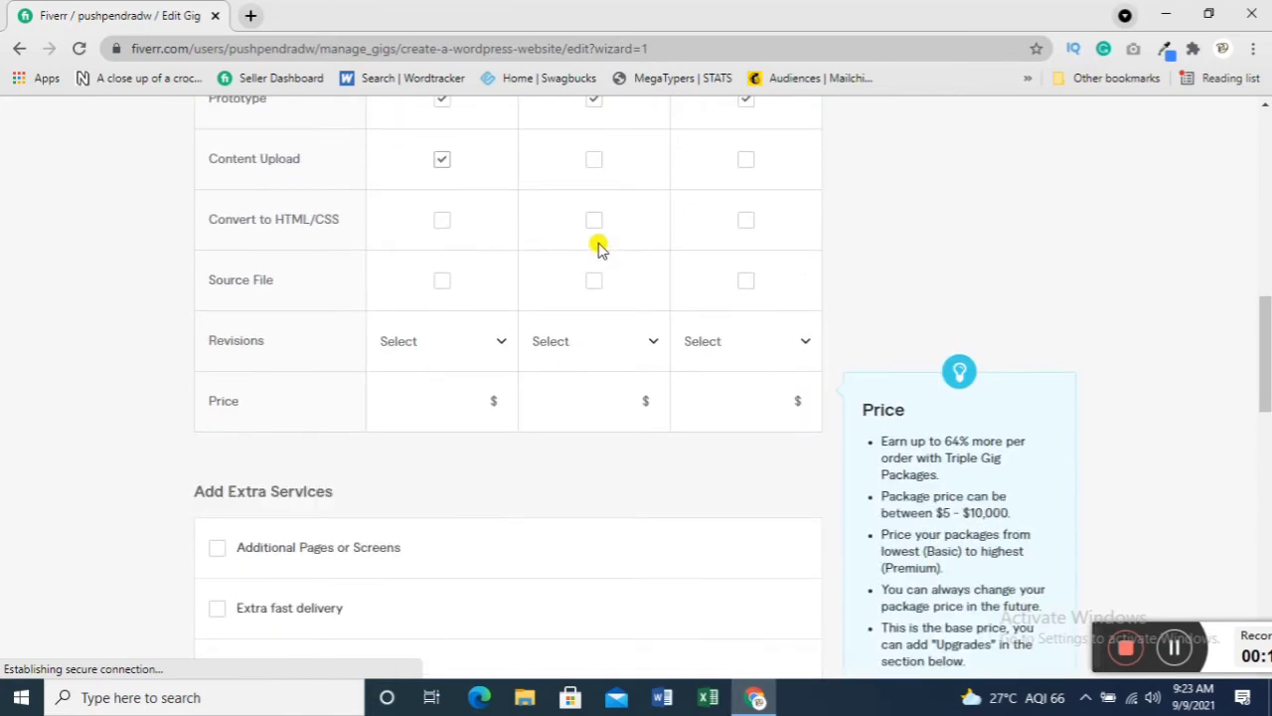
pyautogui.scroll(1, 583, 213)
pyautogui.click(593, 256)
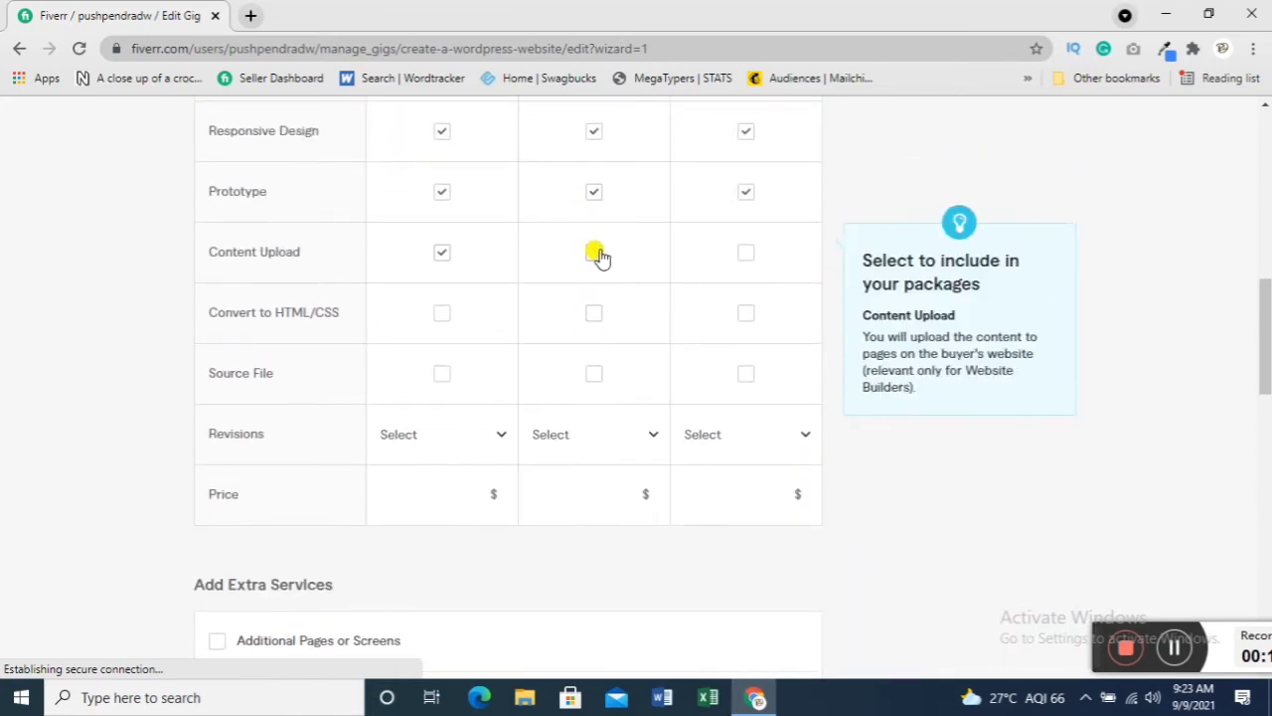
pyautogui.click(744, 256)
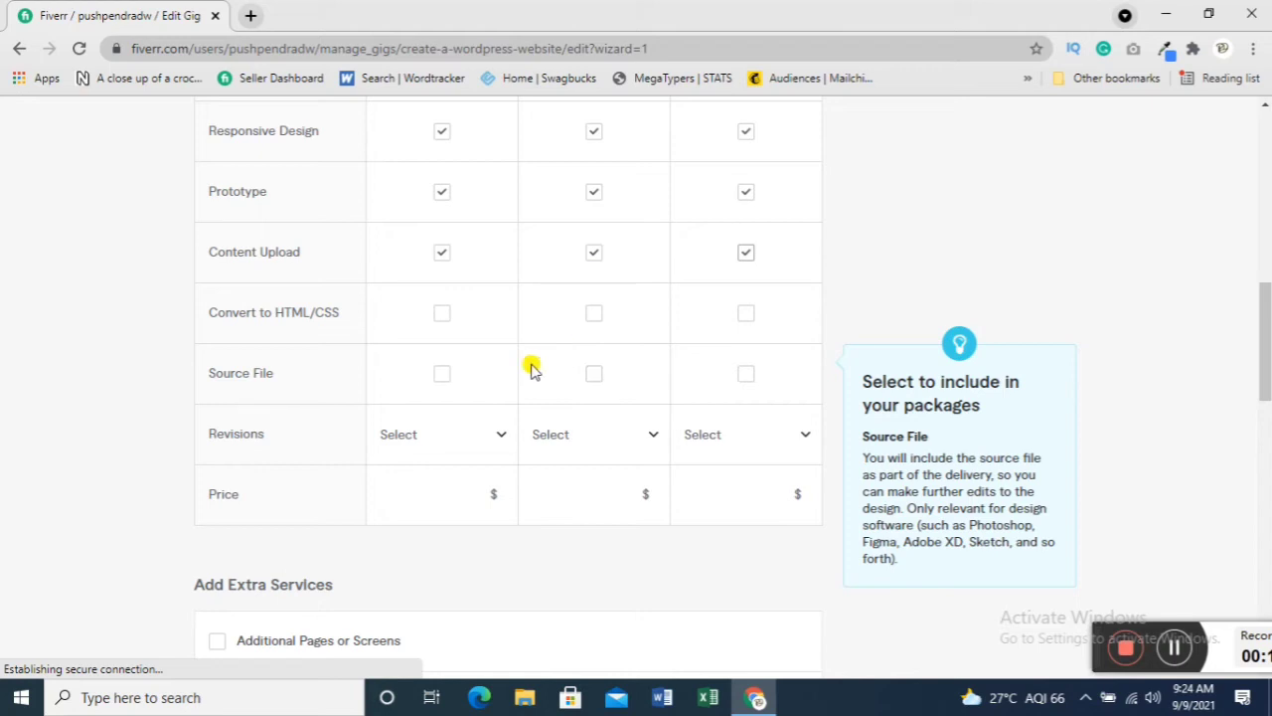
# - Include Source File in the Basic, Standard and Premium packages
pyautogui.click(442, 372)
pyautogui.click(593, 374)
pyautogui.click(748, 375)
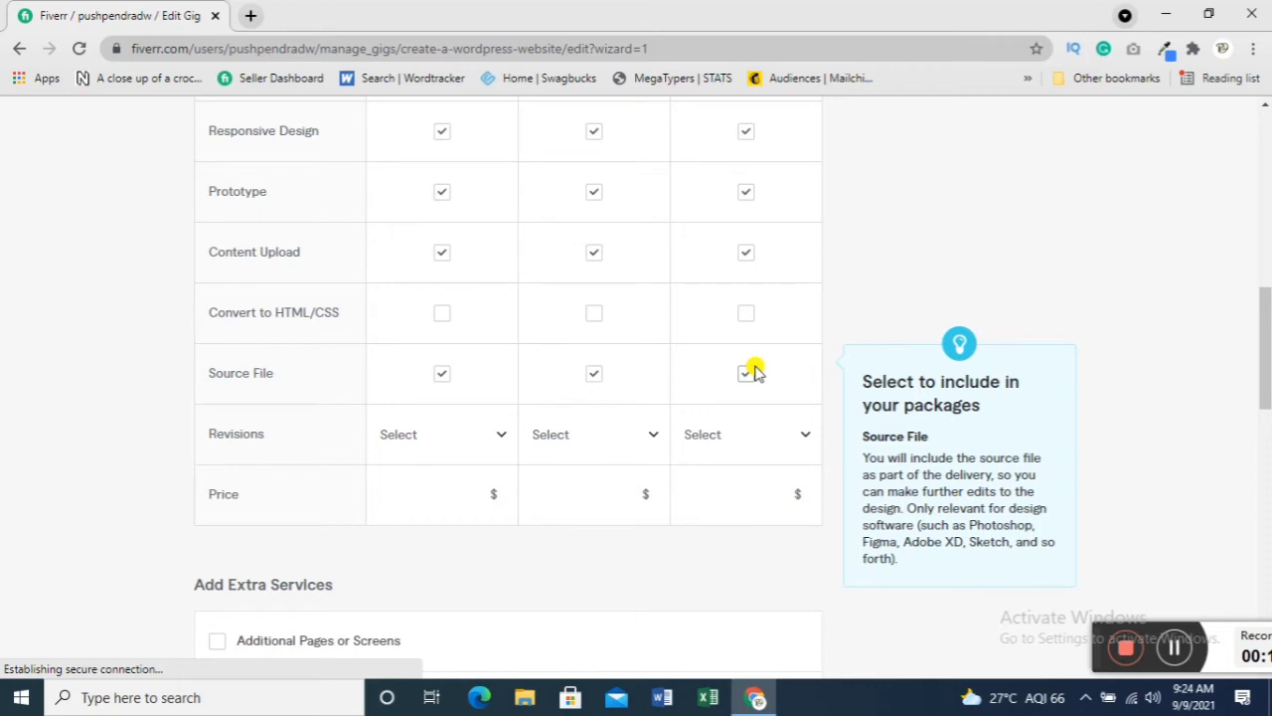
# - Set the number of revisions to 3 for the Basic, Standard and Premium packages
pyautogui.scroll(-2, 756, 370)
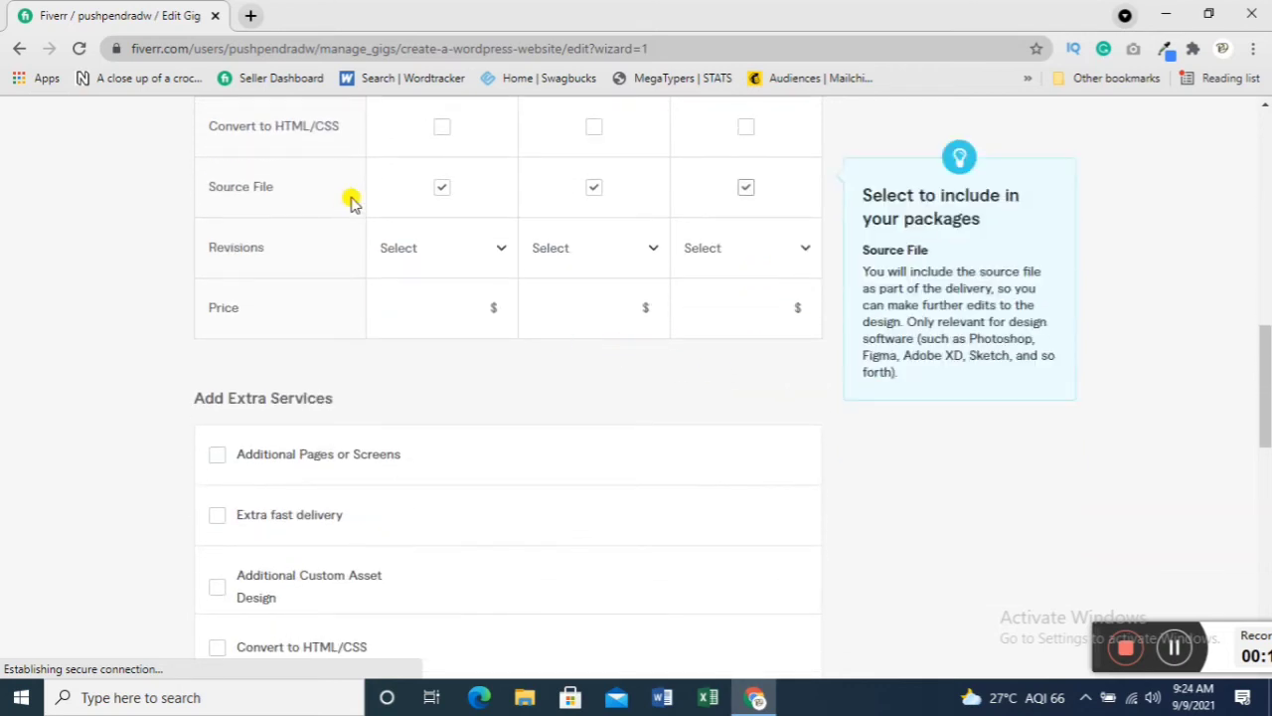
pyautogui.click(445, 247)
pyautogui.scroll(-1, 428, 395)
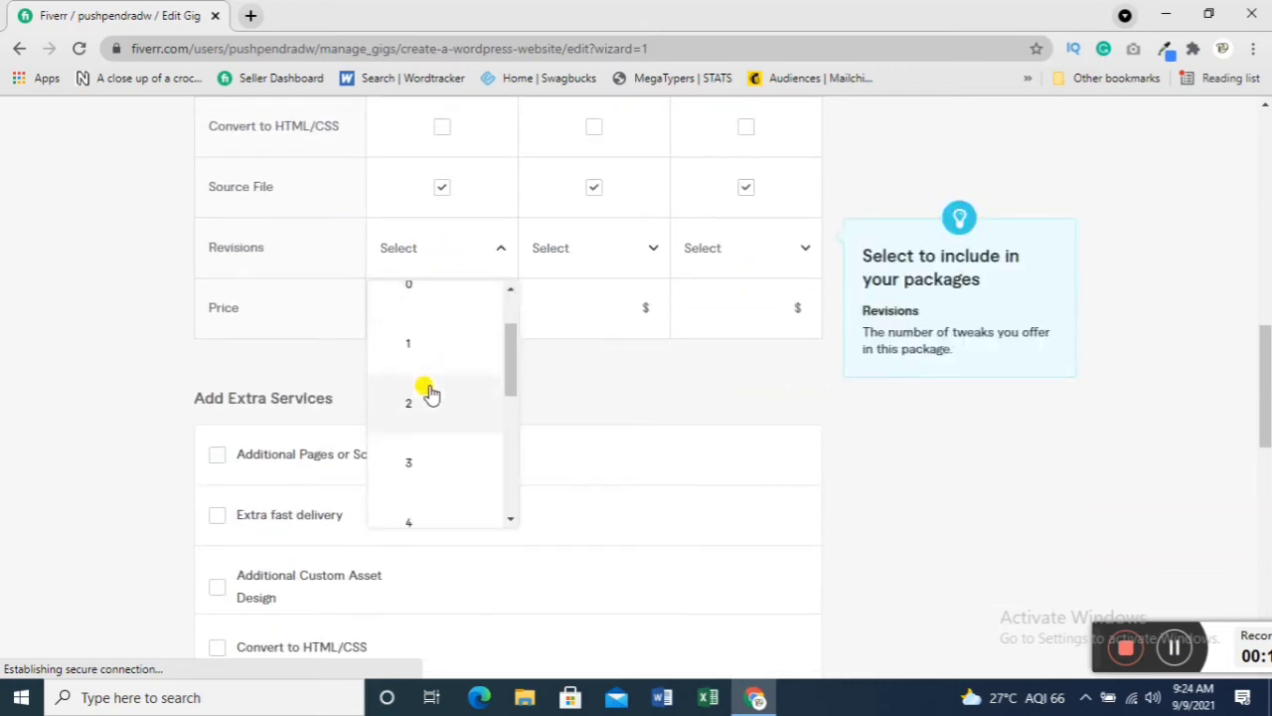
pyautogui.click(419, 463)
pyautogui.click(594, 261)
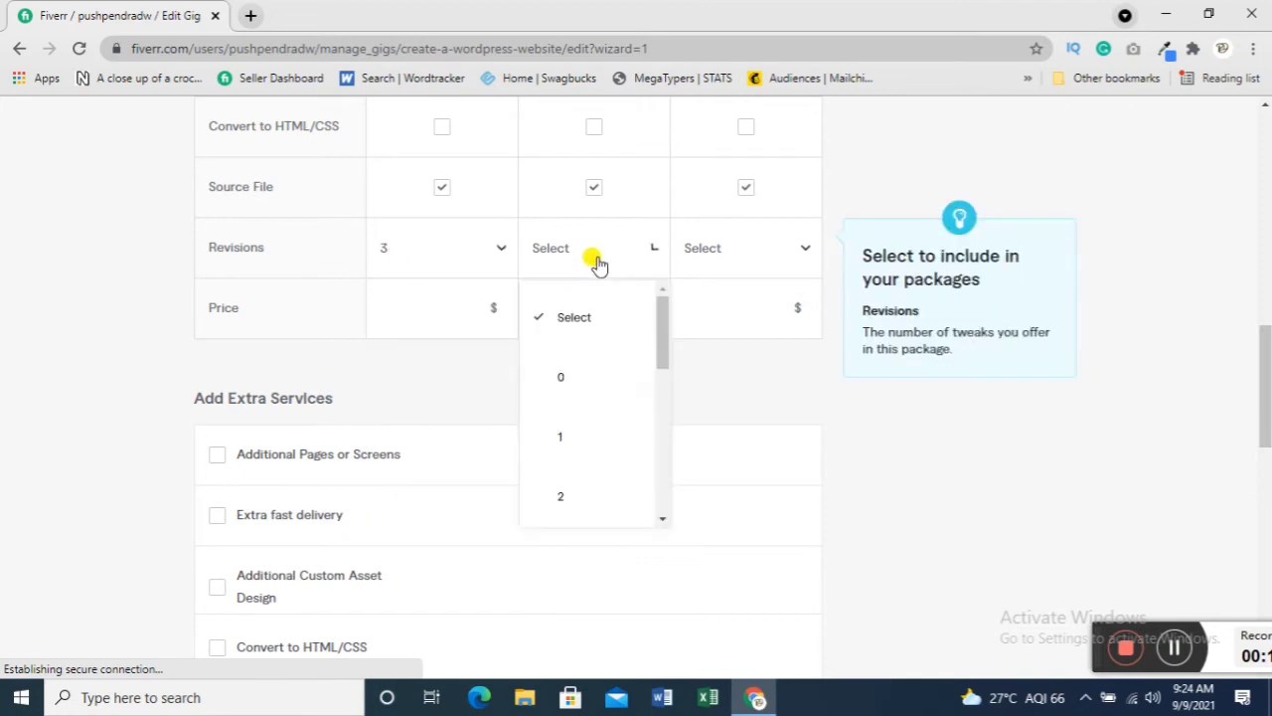
pyautogui.scroll(-2, 611, 409)
pyautogui.click(610, 370)
pyautogui.click(730, 254)
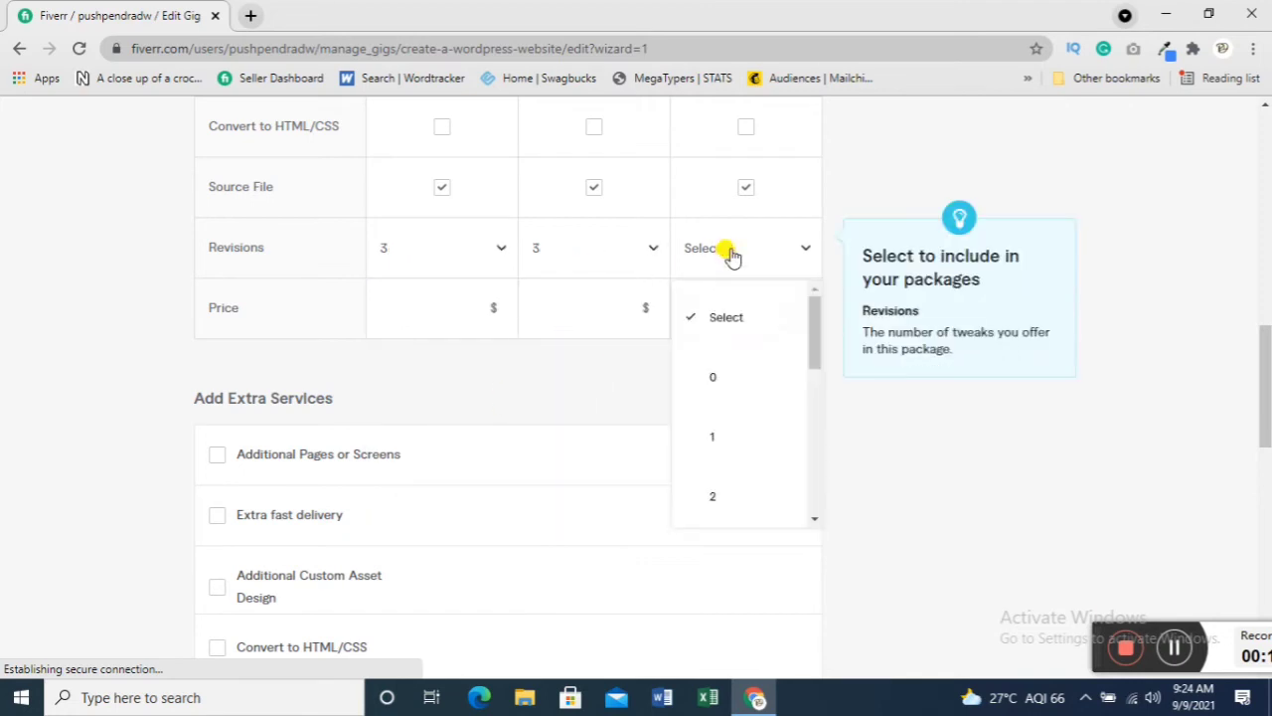
pyautogui.scroll(-2, 724, 395)
pyautogui.click(727, 444)
# - Review the package details and set the Basic package's price to $100
pyautogui.click(425, 316)
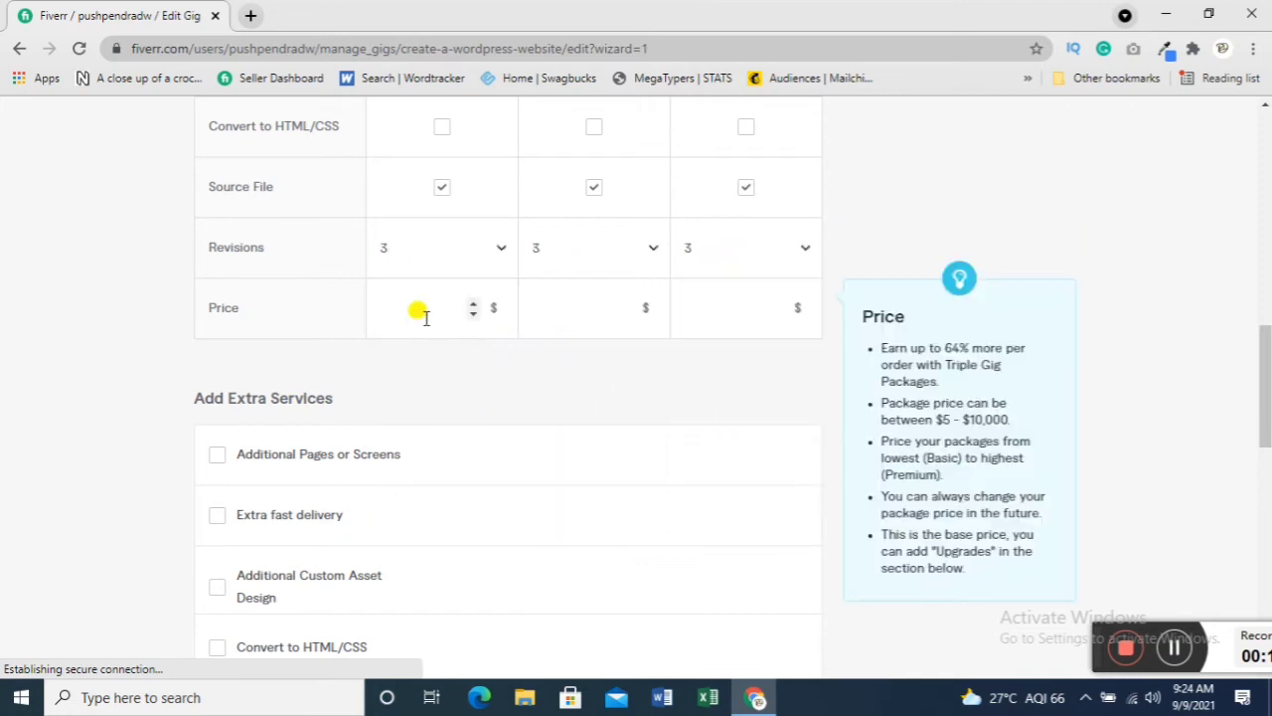
pyautogui.scroll(10, 425, 308)
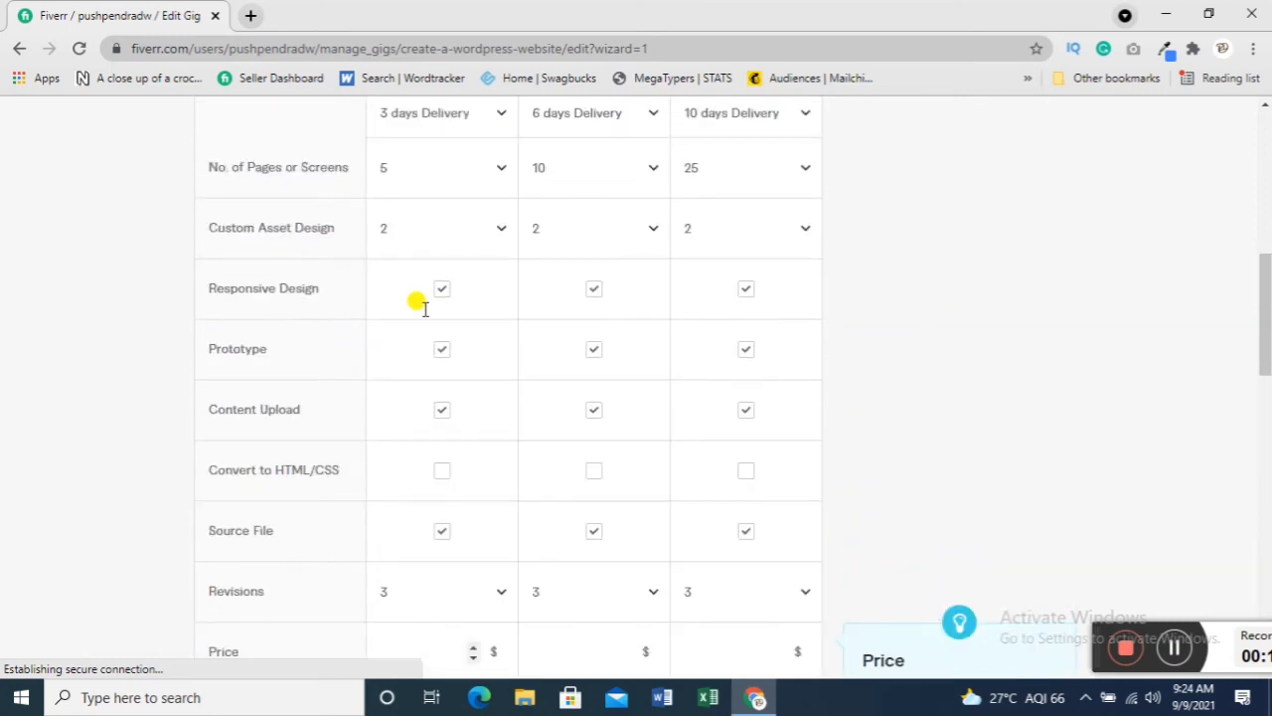
pyautogui.scroll(-1, 424, 308)
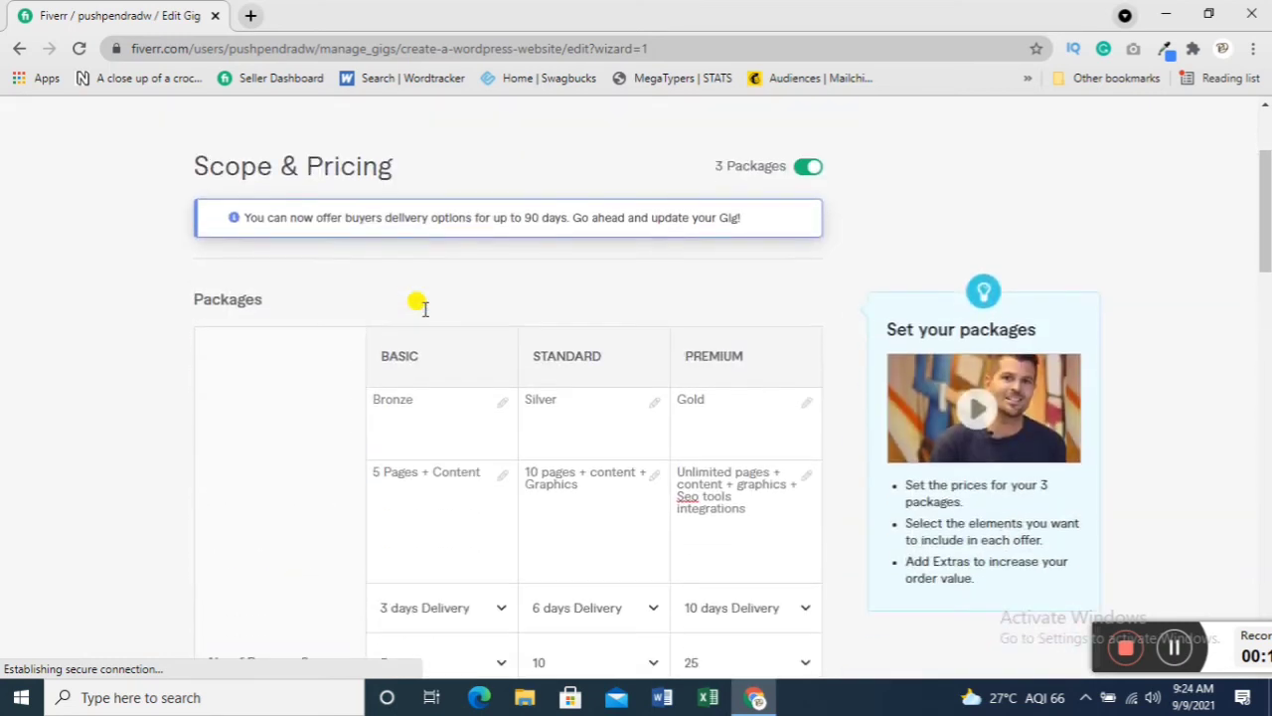
pyautogui.scroll(-1, 423, 314)
pyautogui.click(423, 312)
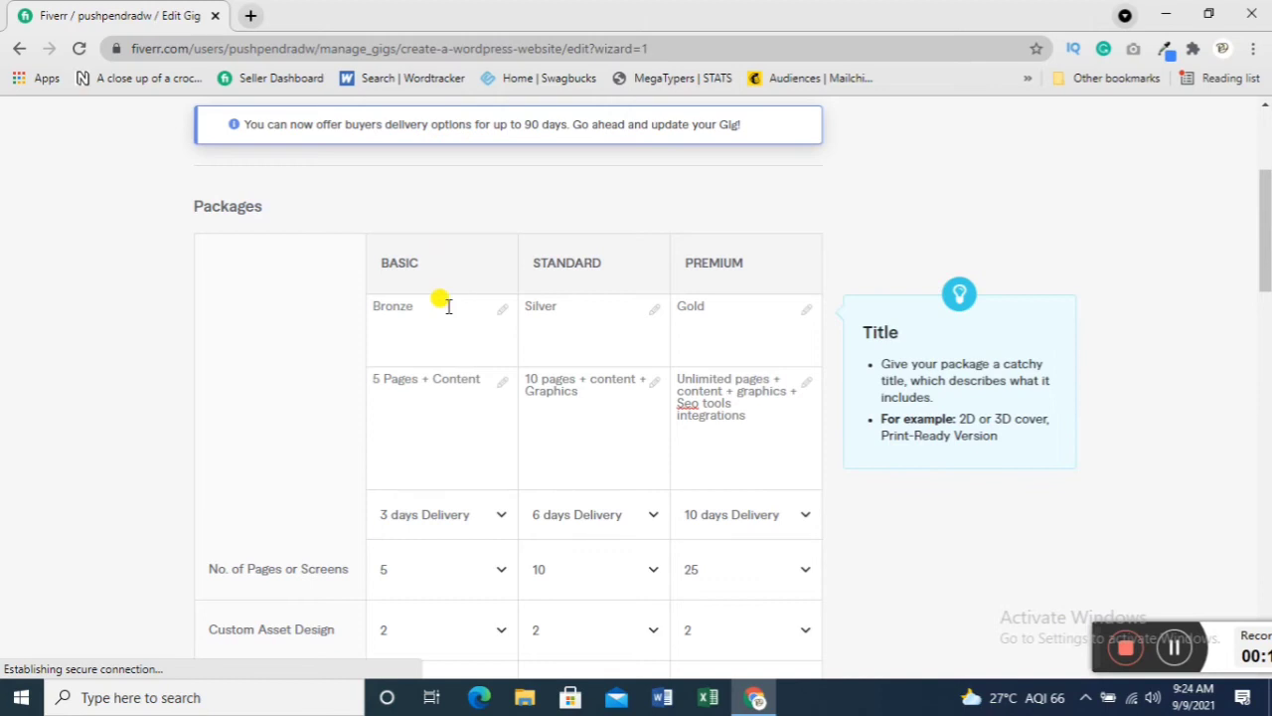
pyautogui.scroll(-7, 448, 307)
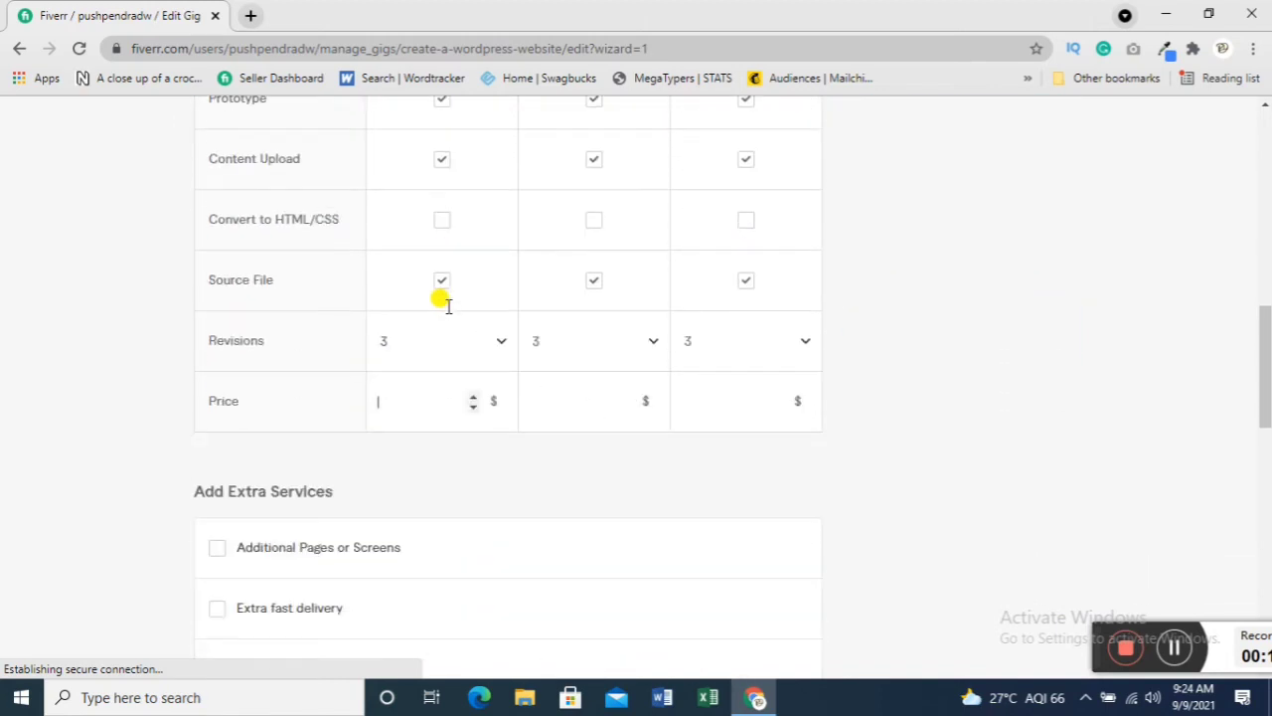
pyautogui.scroll(-1, 448, 306)
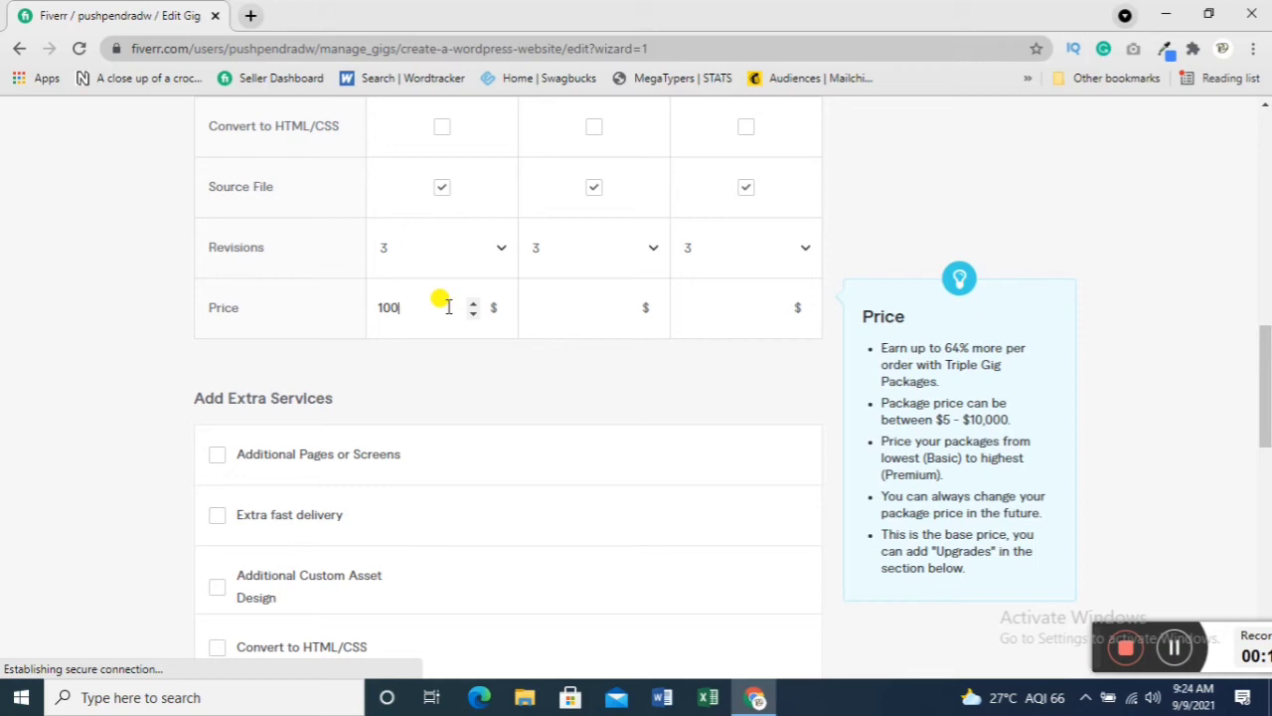
# - Open Fiverr's buying side in a new browser tab and search its services for "wordpress"
pyautogui.click(249, 14)
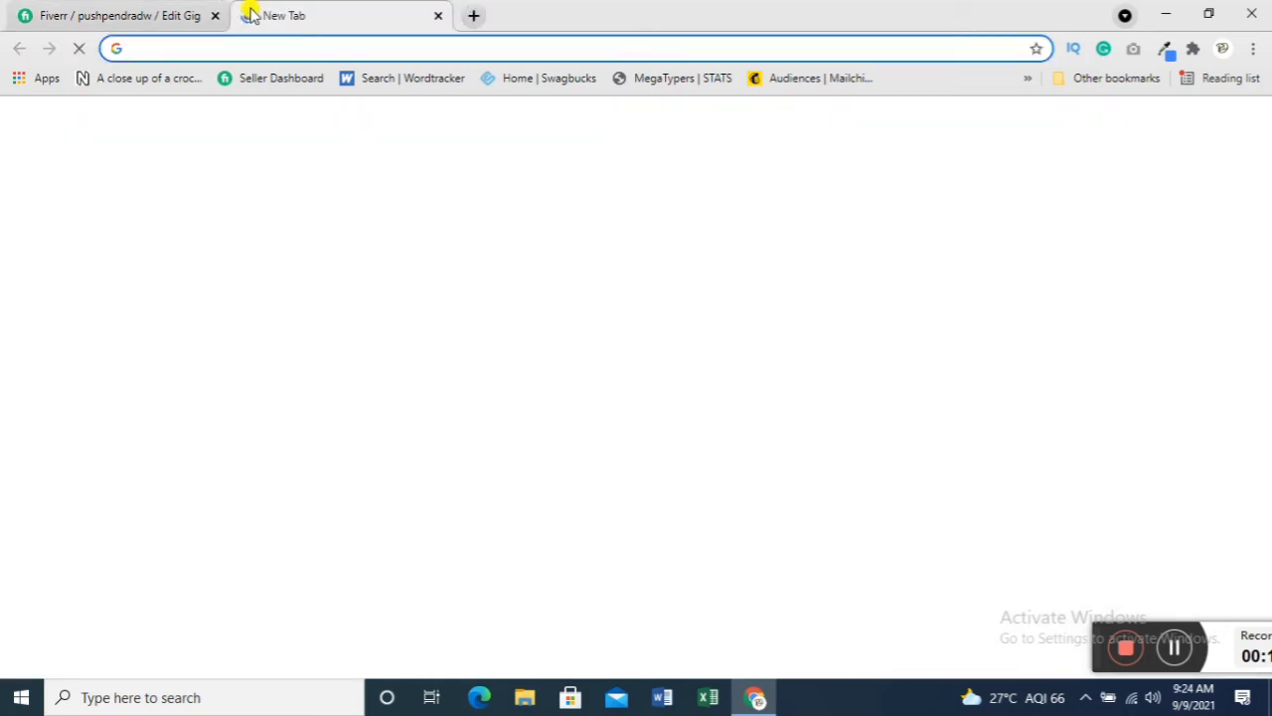
pyautogui.write('fiverr')
pyautogui.press('Return')
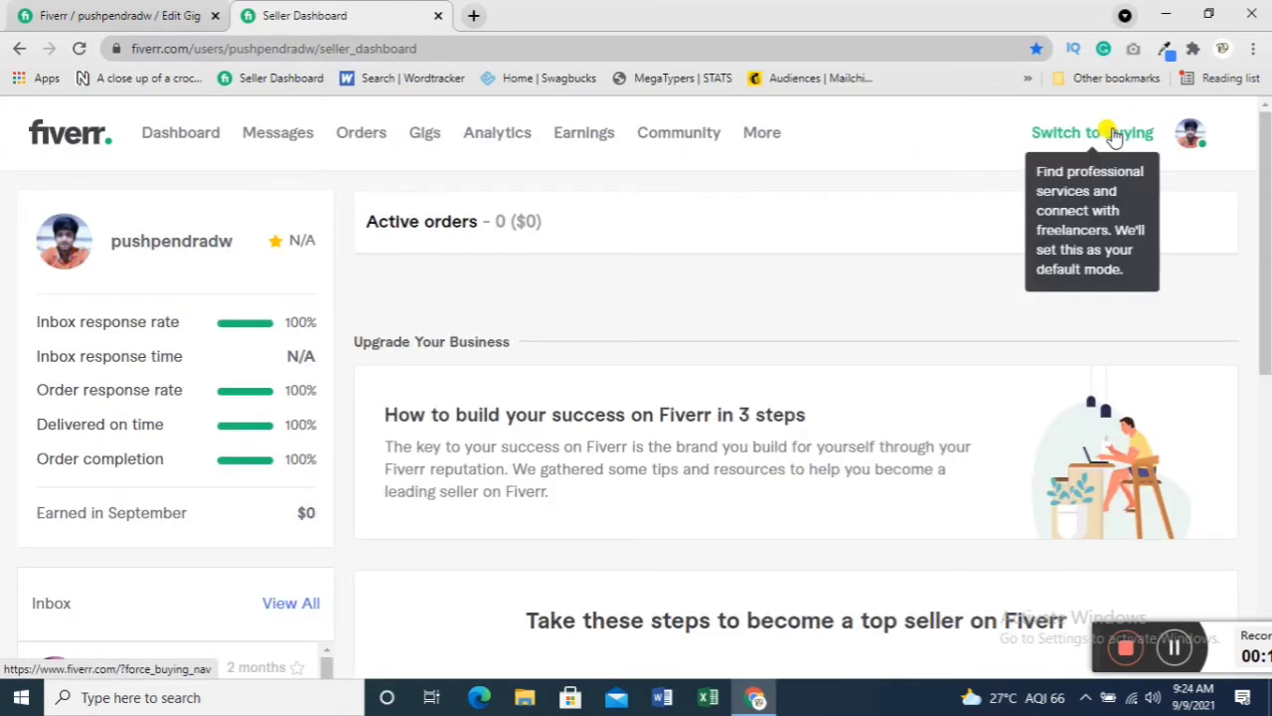
pyautogui.click(1115, 136)
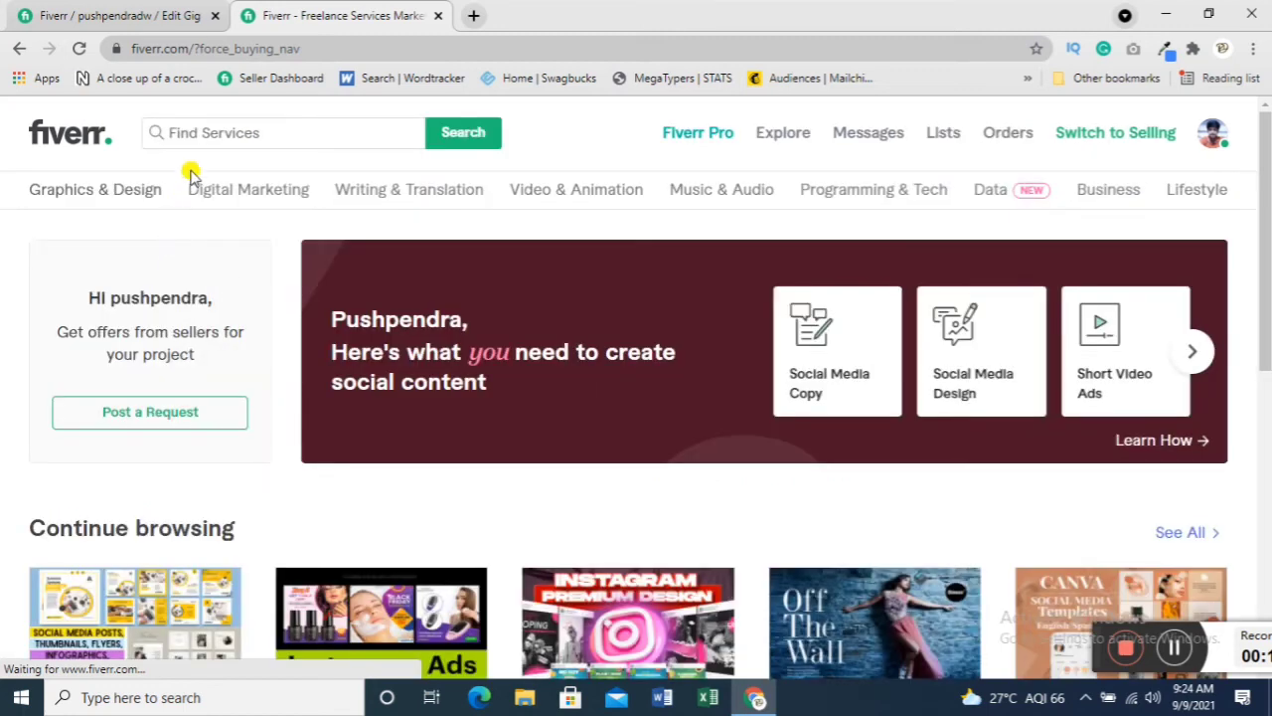
pyautogui.click(218, 133)
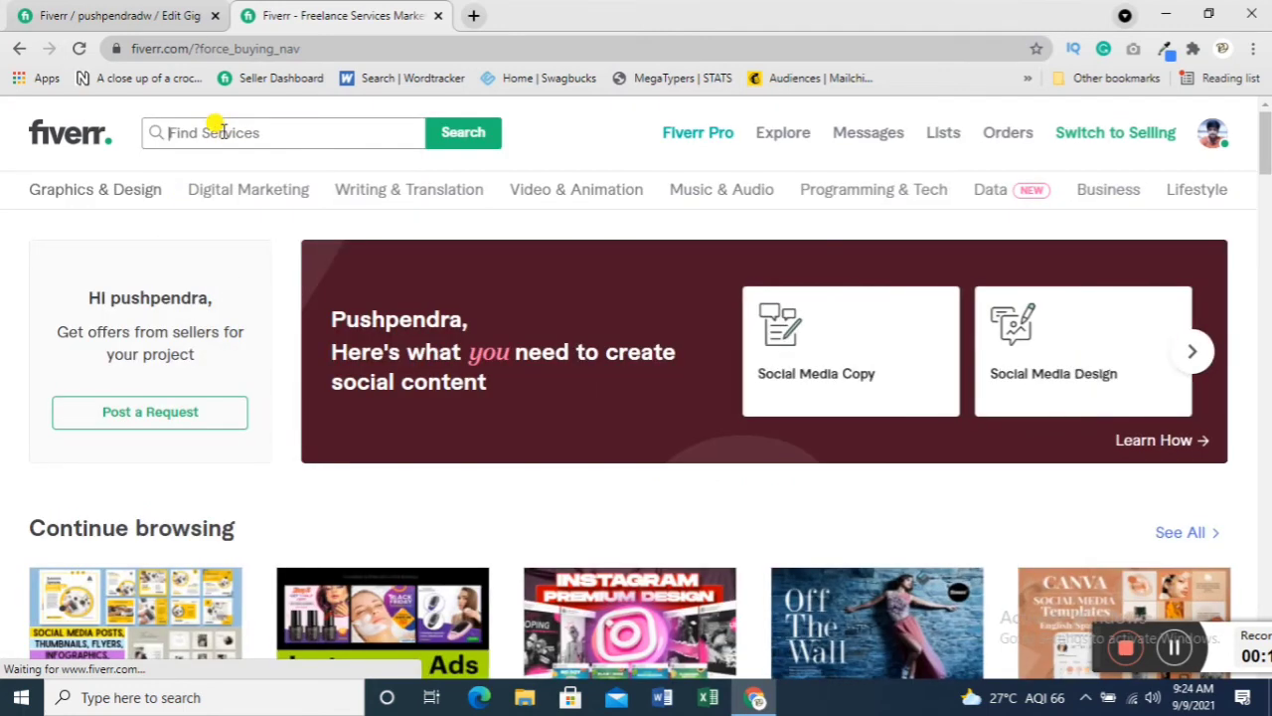
pyautogui.write('wordpress')
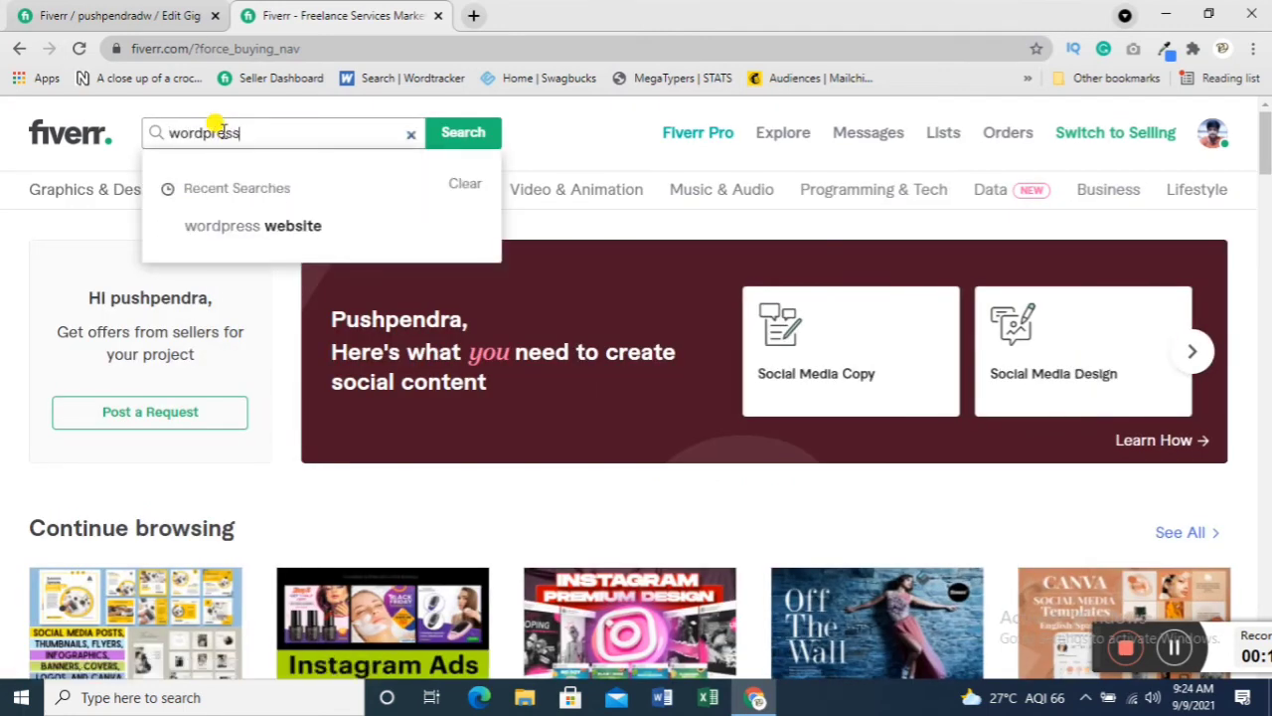
pyautogui.press('Return')
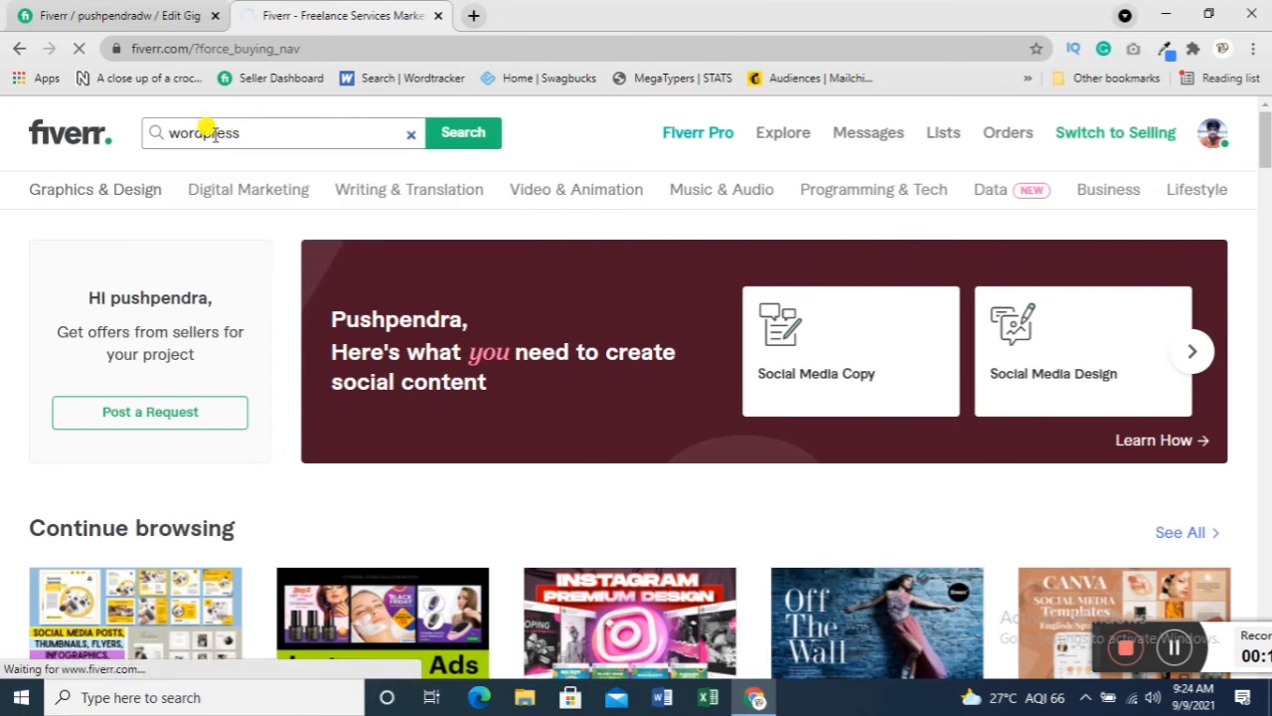
# - Examine the starting prices that other sellers charge for their WordPress gigs in the search results
pyautogui.scroll(-3, 651, 301)
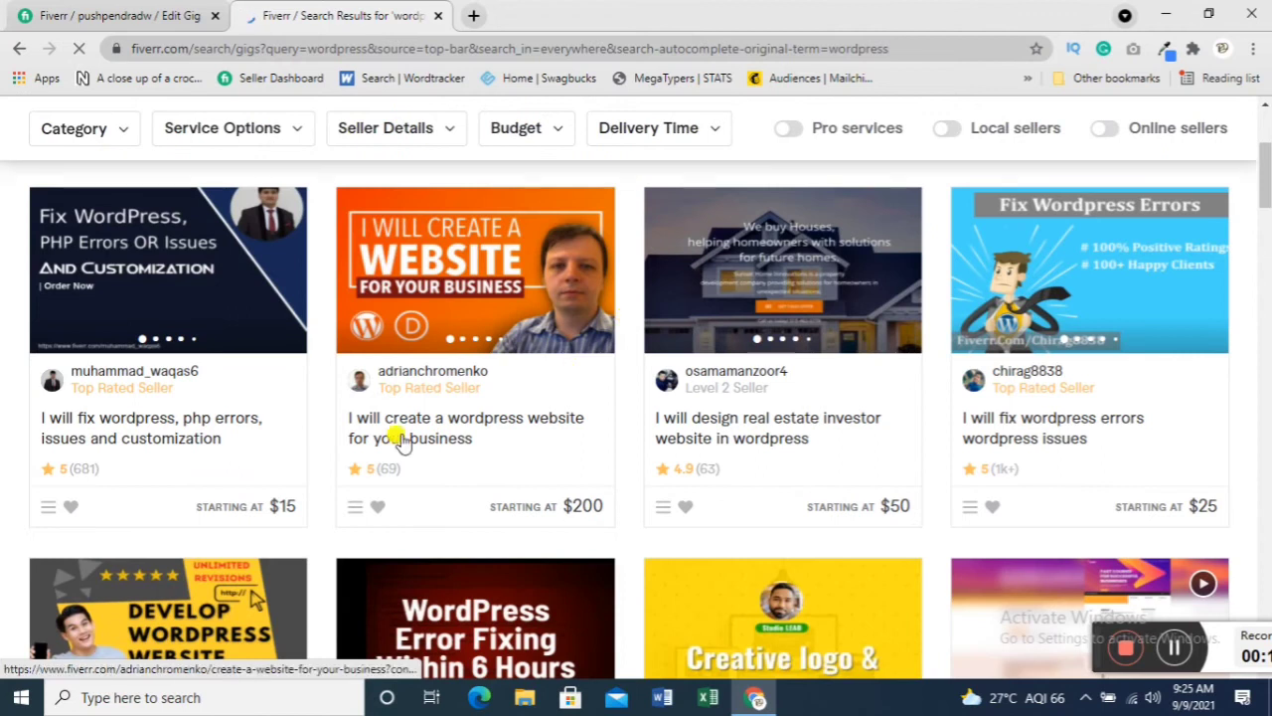
pyautogui.scroll(-1, 273, 502)
pyautogui.scroll(-2, 274, 494)
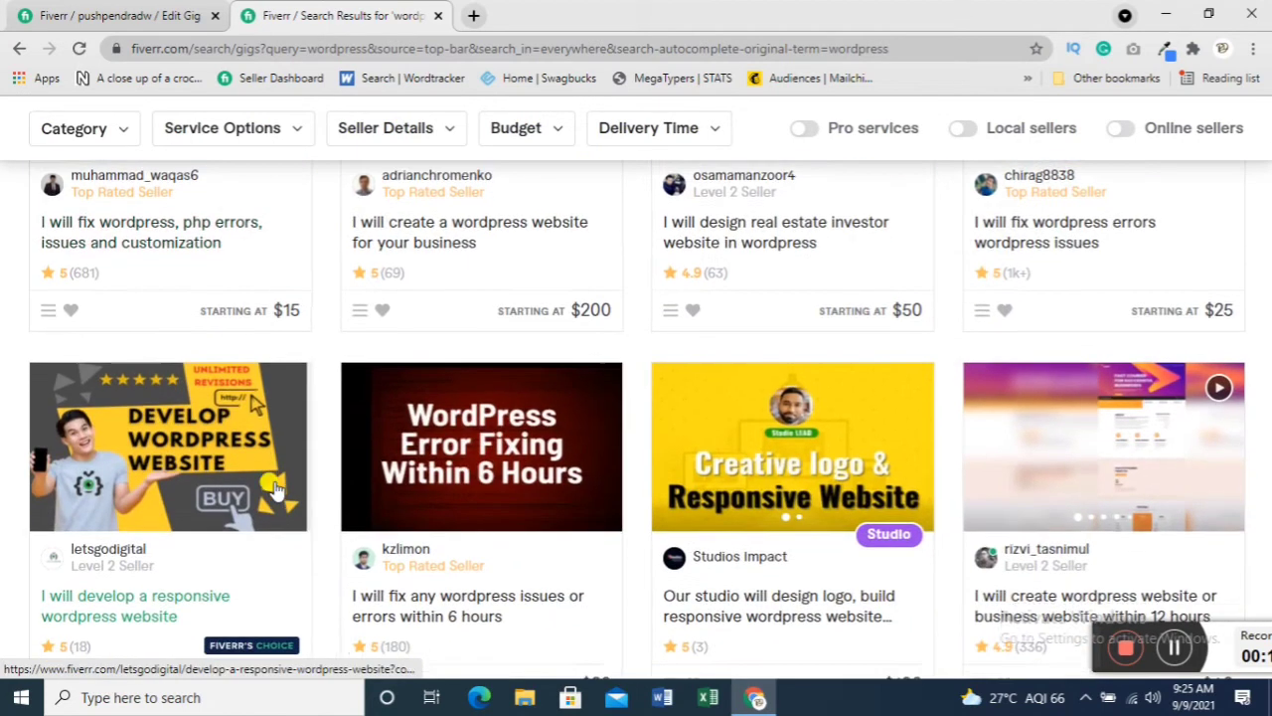
pyautogui.scroll(2, 847, 400)
pyautogui.scroll(-2, 850, 399)
pyautogui.scroll(-2, 850, 398)
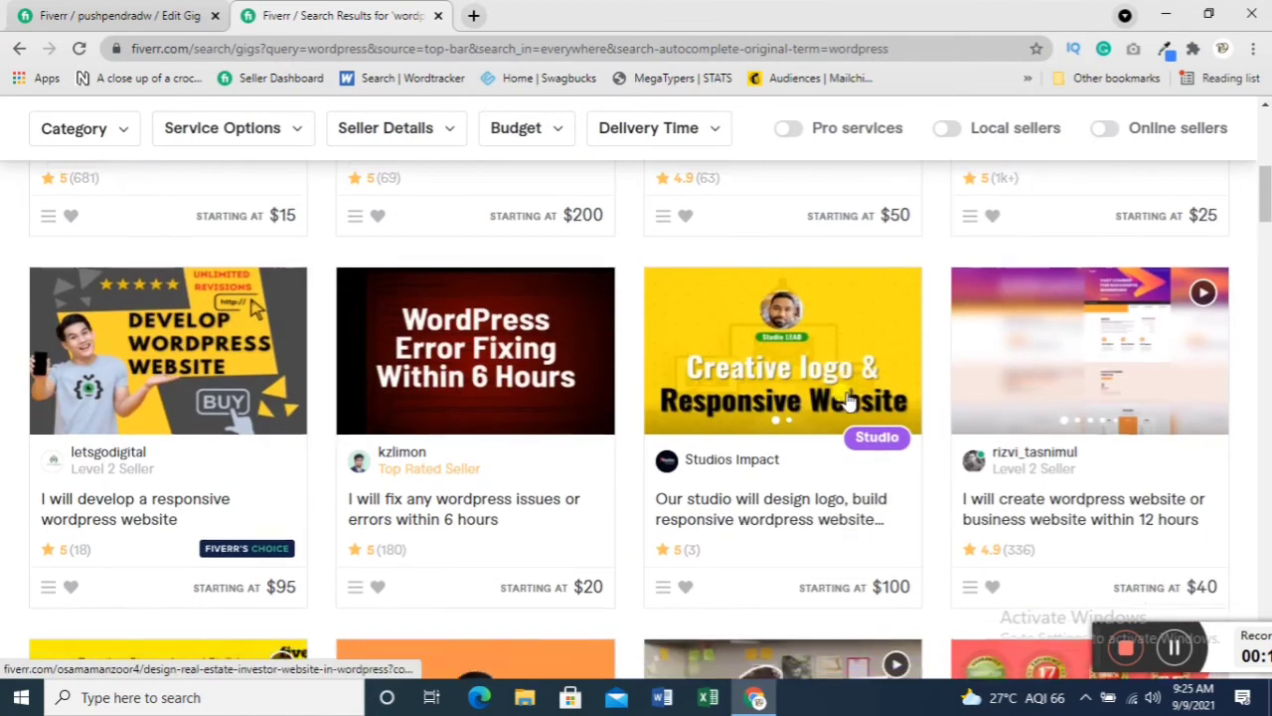
pyautogui.scroll(-3, 507, 388)
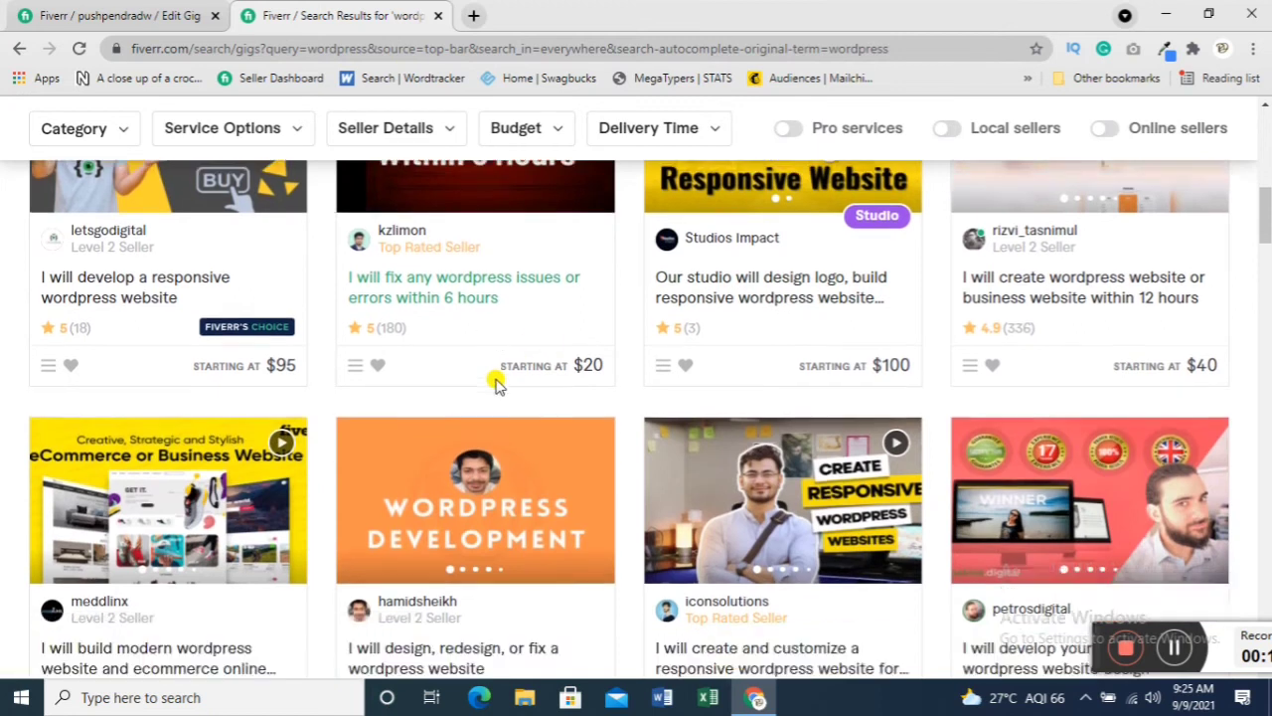
pyautogui.scroll(-1, 496, 383)
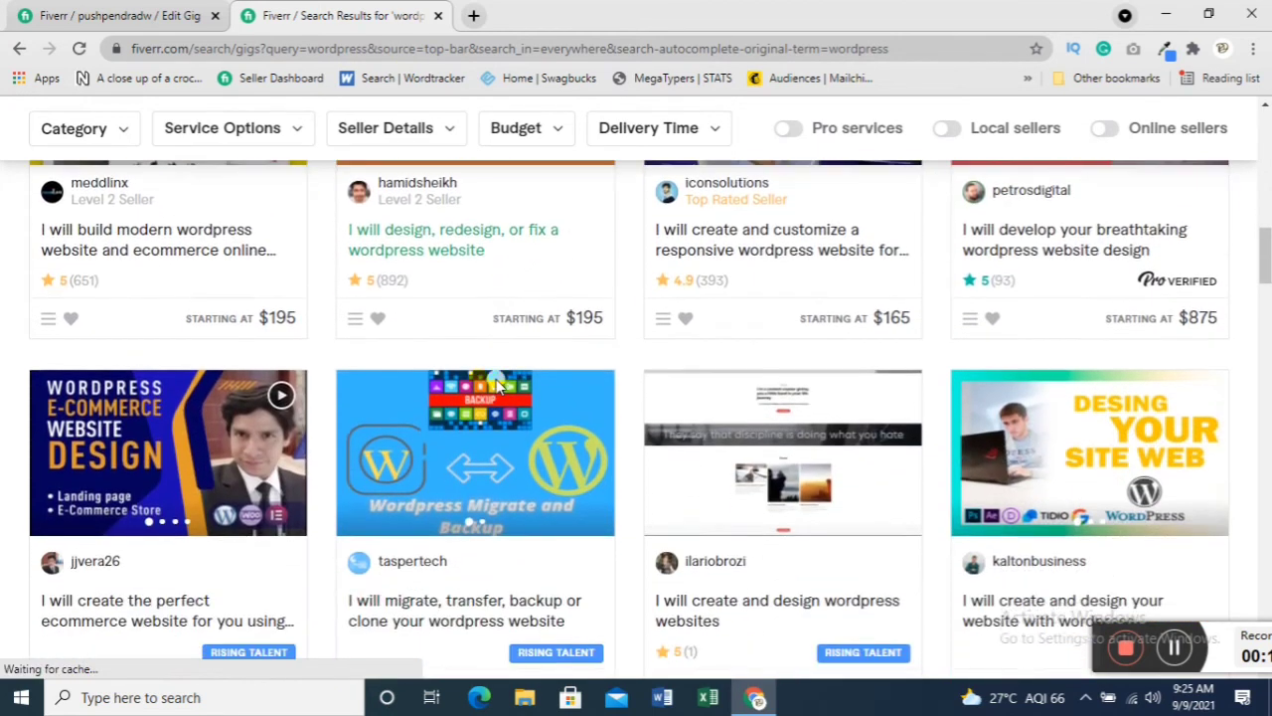
pyautogui.scroll(-1, 753, 280)
pyautogui.scroll(-4, 752, 279)
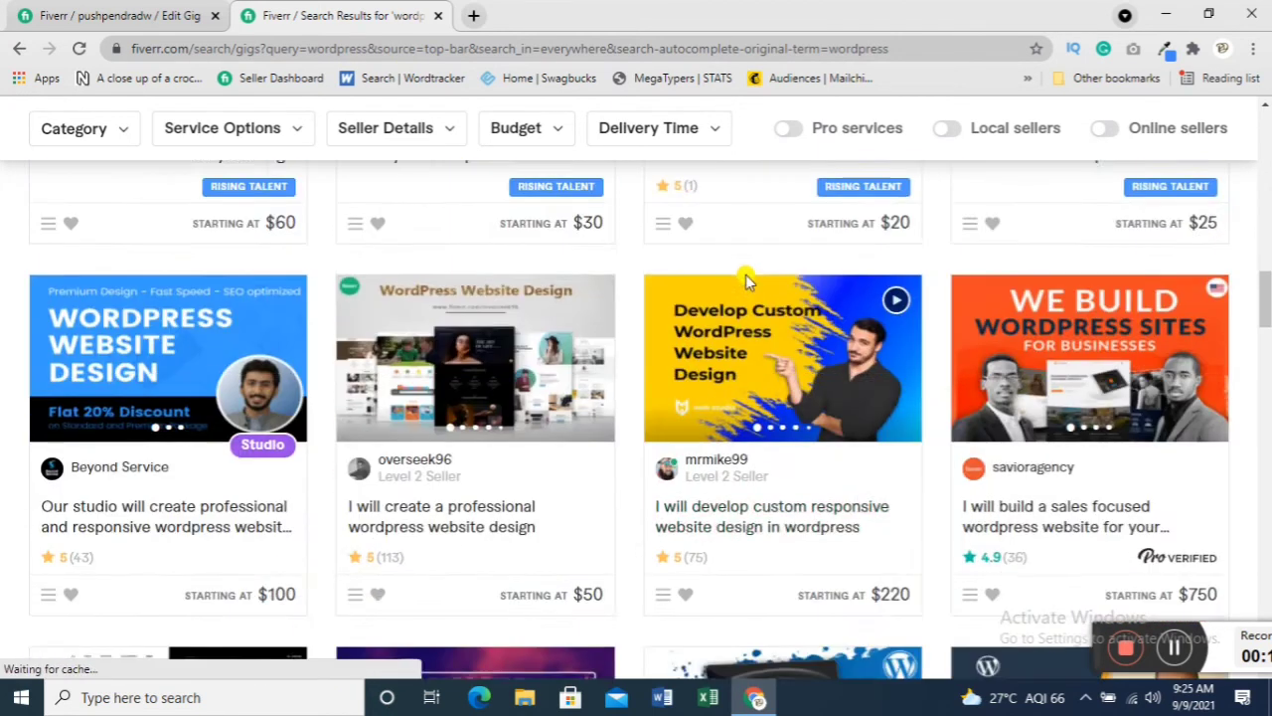
pyautogui.scroll(2, 746, 275)
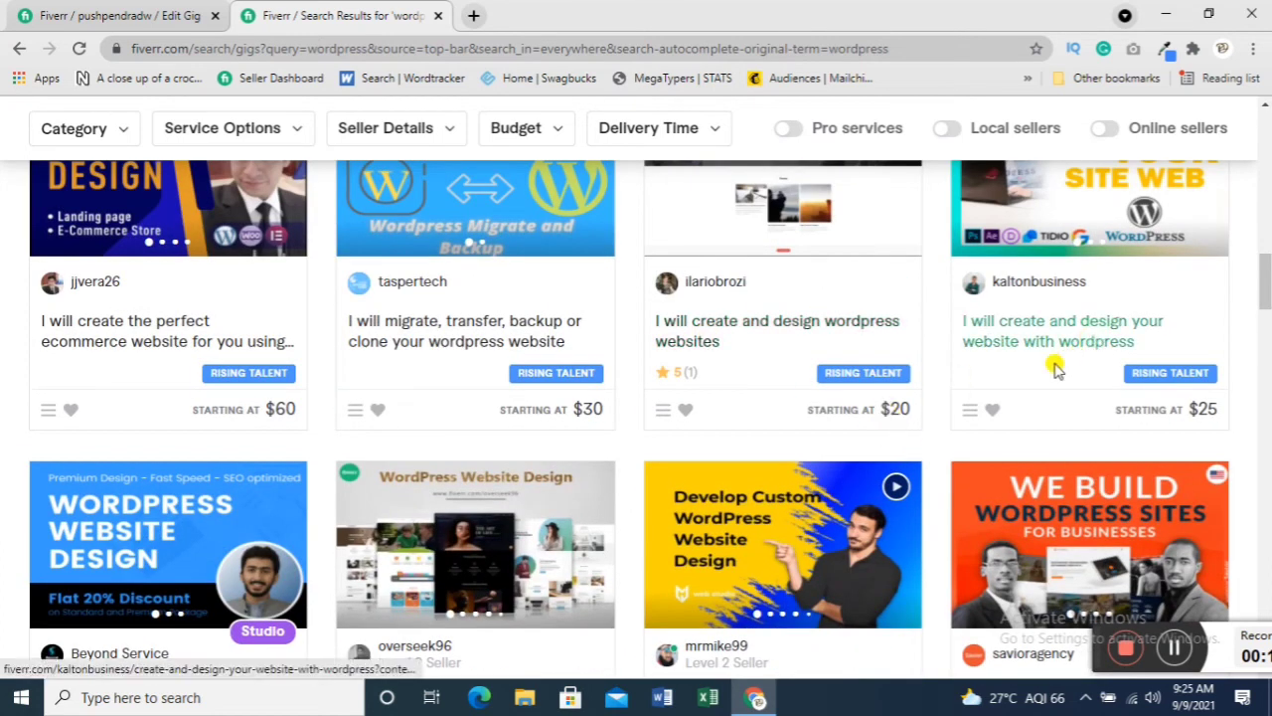
pyautogui.scroll(-6, 442, 313)
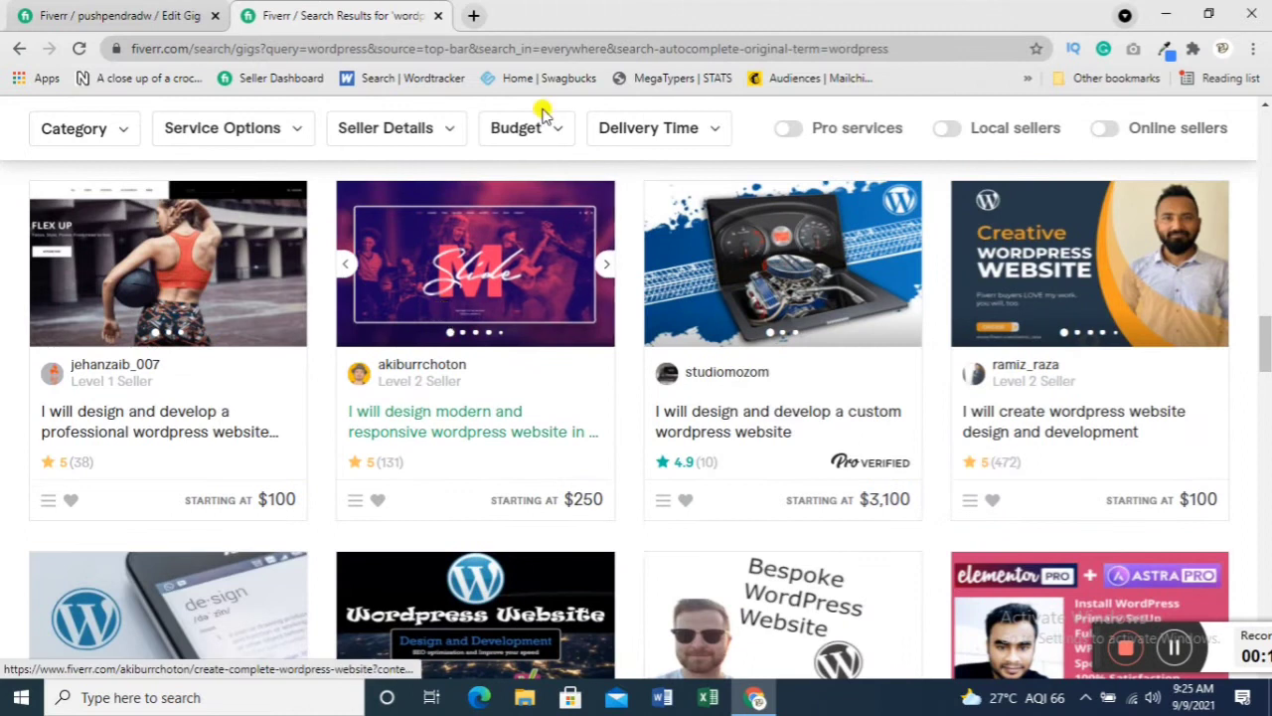
# - Return to the gig editor and price the packages at $10 for Basic, $50 for Standard and $100 for Premium
pyautogui.click(174, 16)
pyautogui.click(412, 287)
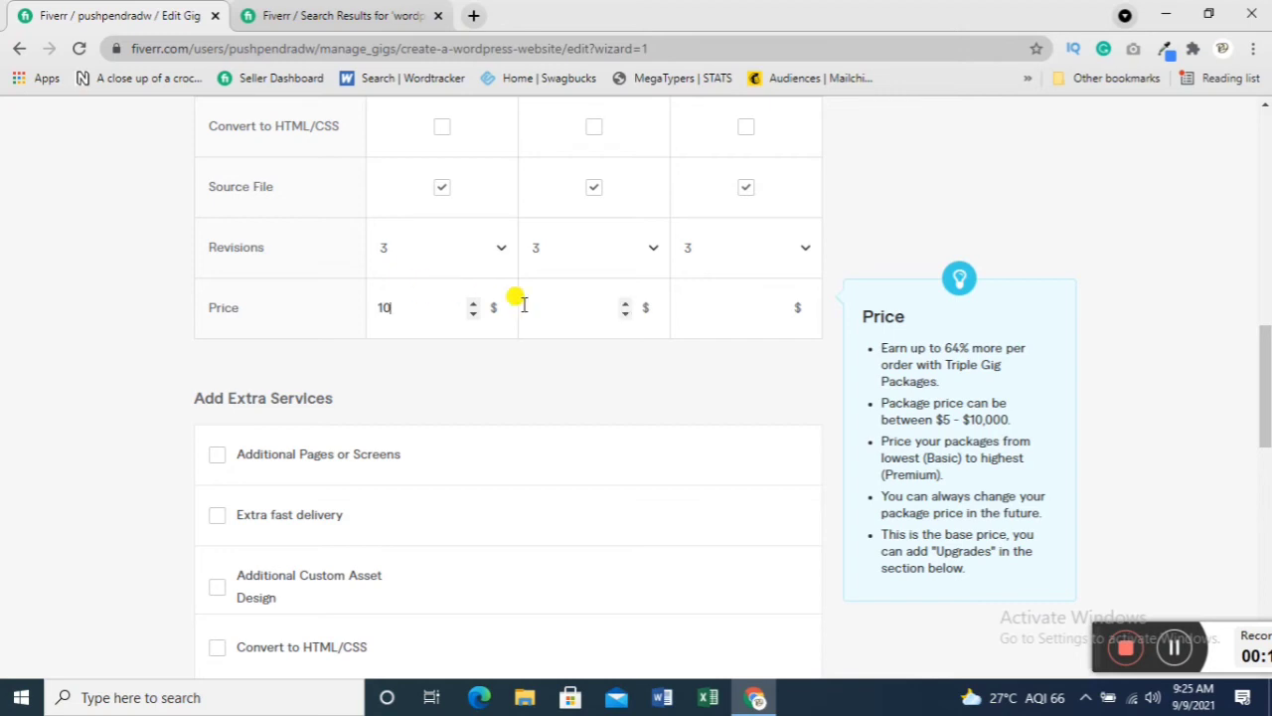
pyautogui.click(588, 311)
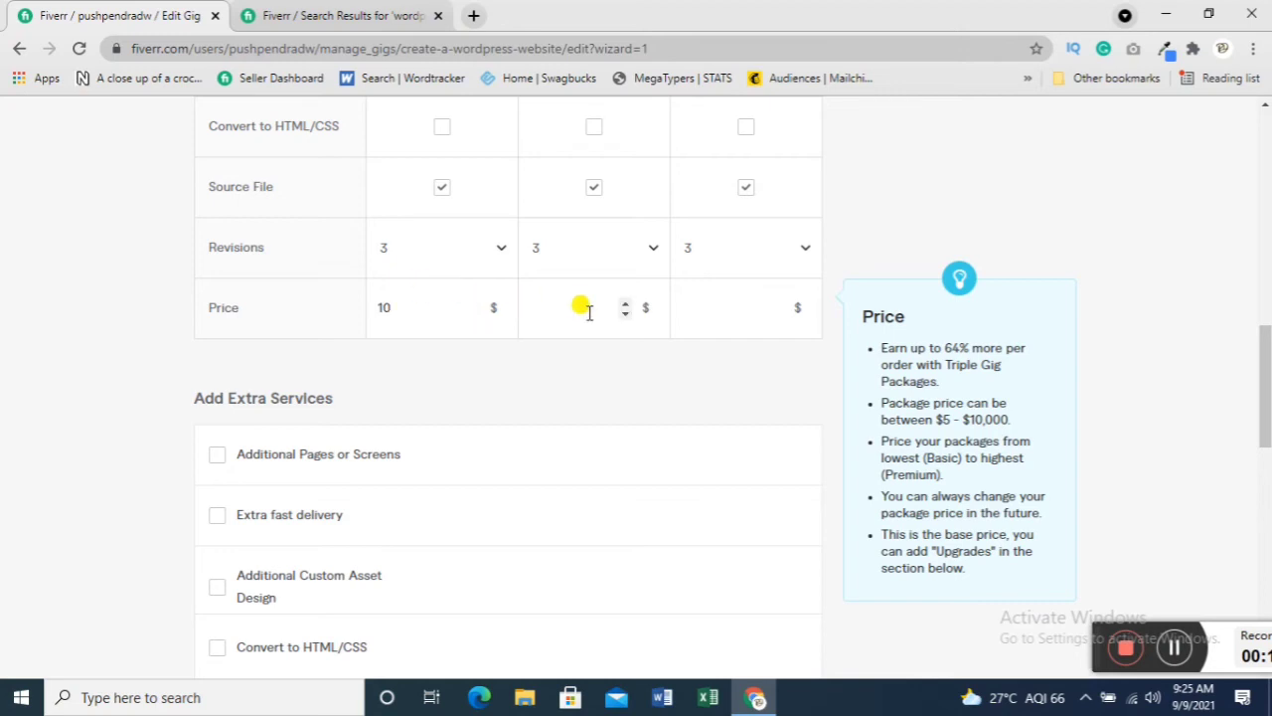
pyautogui.write('50')
pyautogui.click(723, 298)
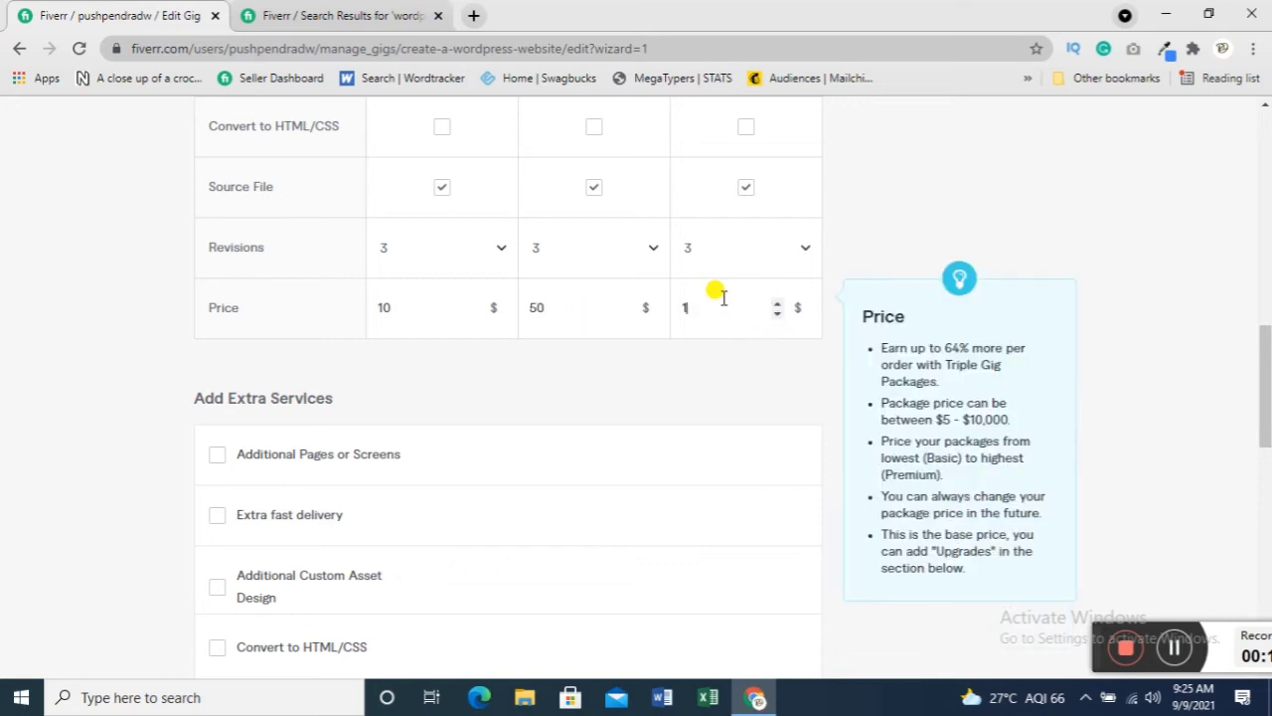
pyautogui.click(818, 400)
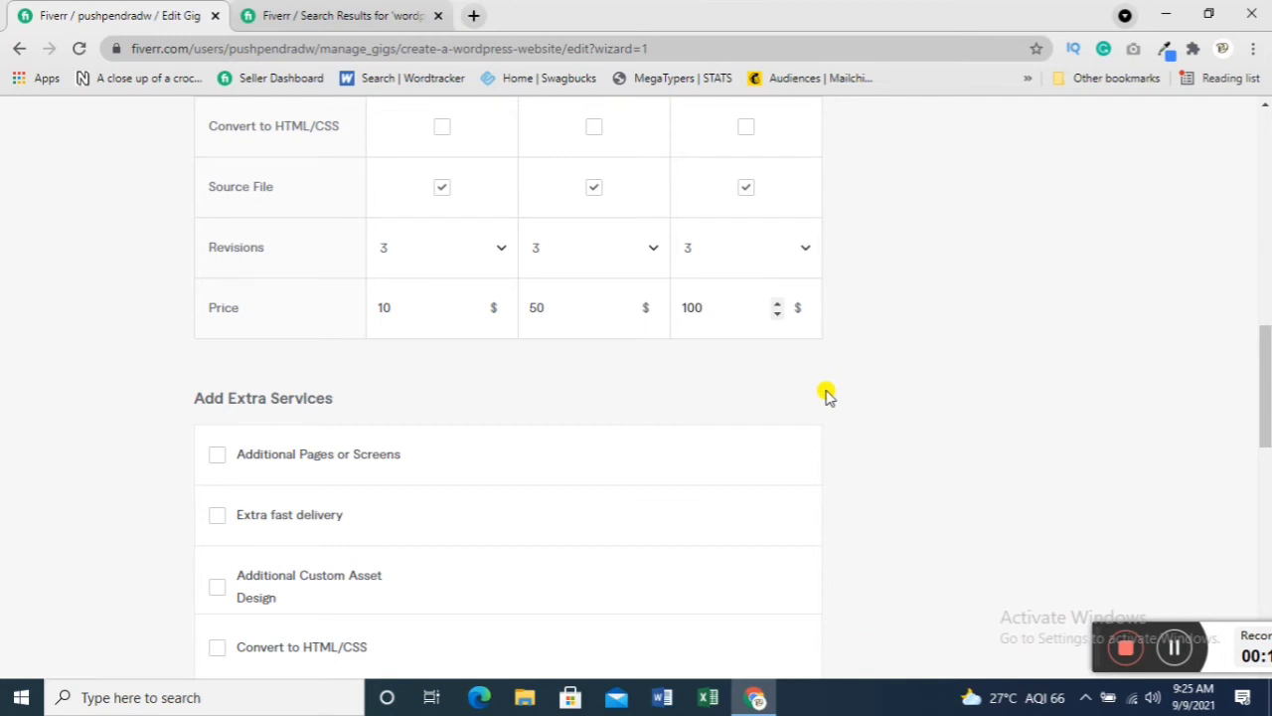
pyautogui.scroll(-2, 695, 363)
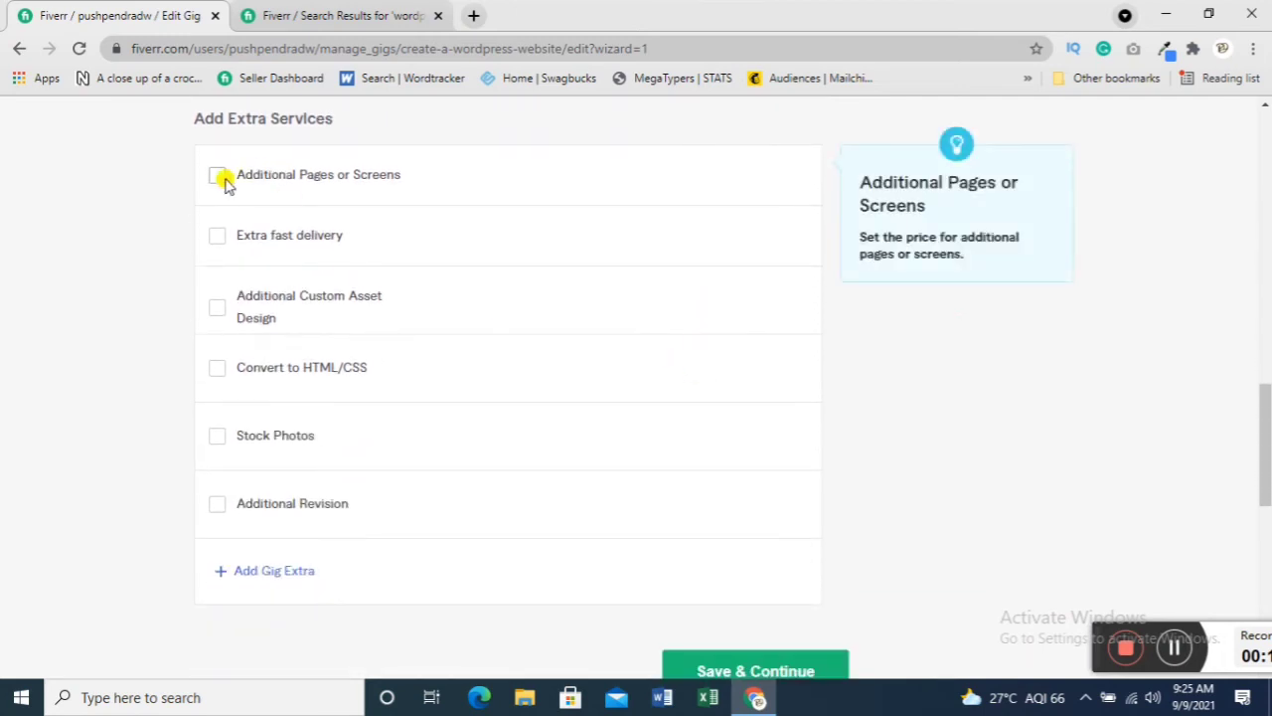
# - Add the Additional Pages or Screens extra, charging $5 per additional 1 page for the Basic, Standard and Premium packages
pyautogui.click(217, 179)
pyautogui.click(505, 228)
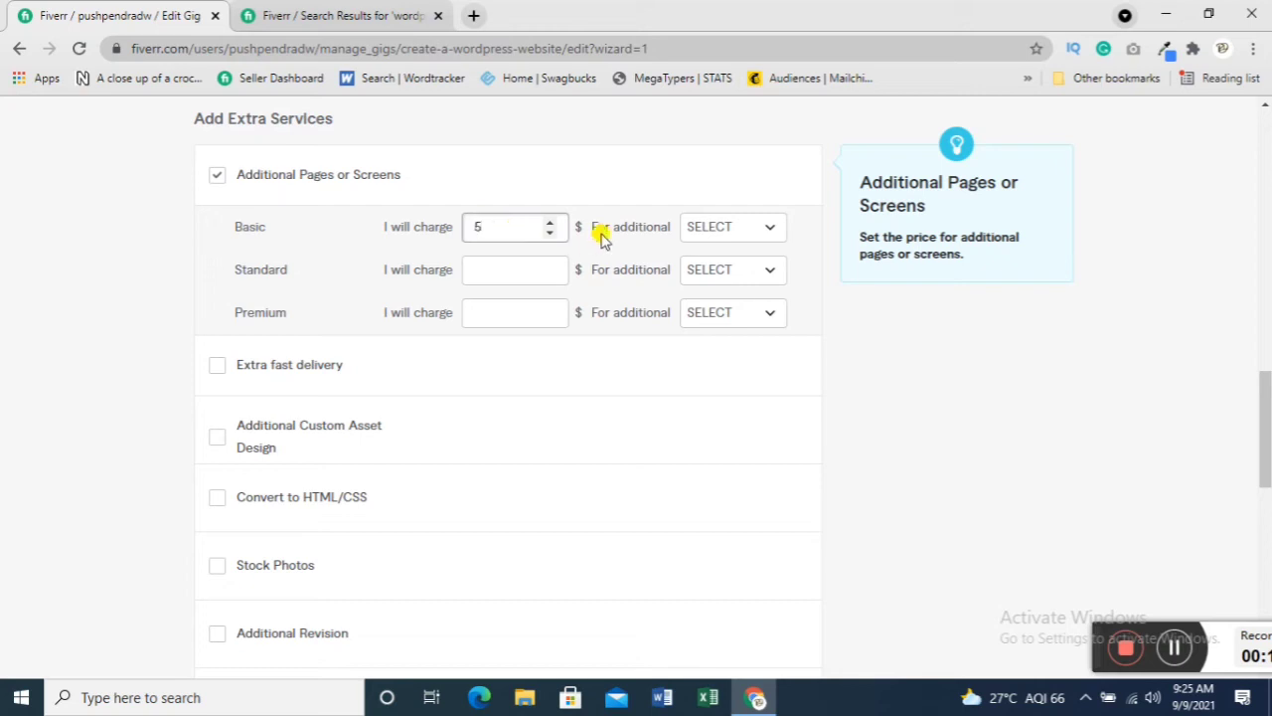
pyautogui.click(699, 227)
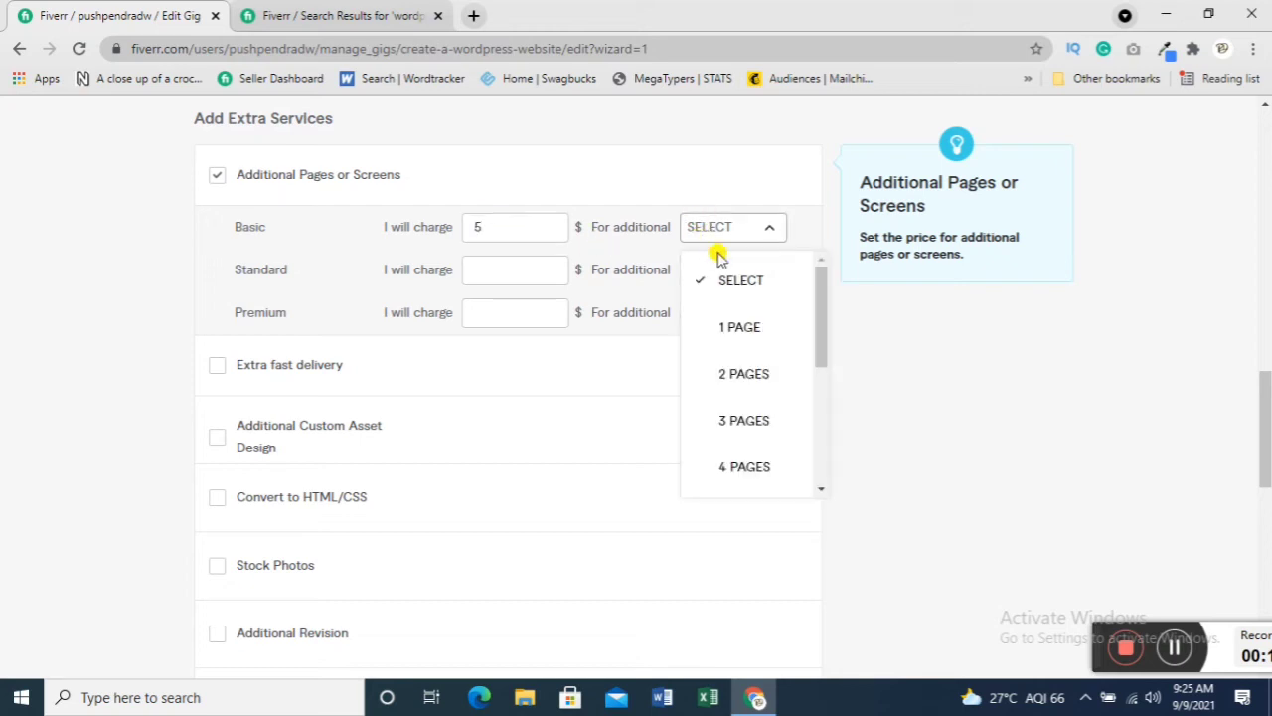
pyautogui.click(739, 327)
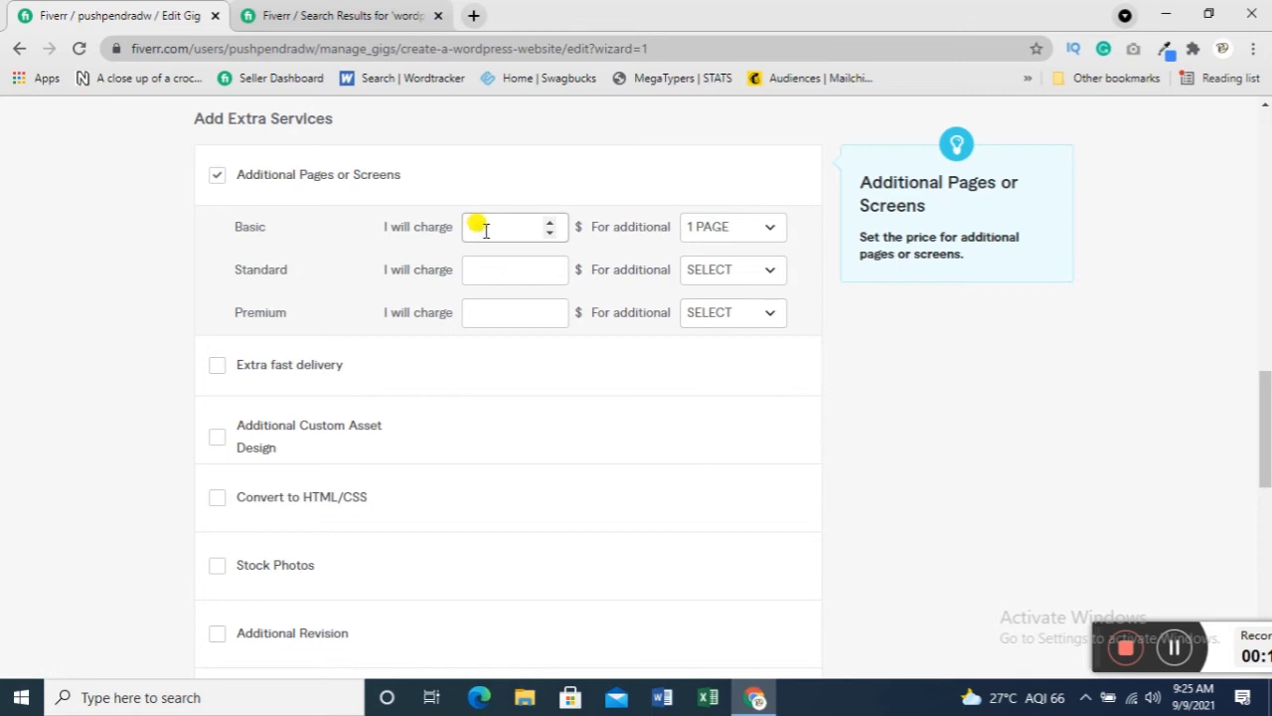
pyautogui.write('5')
pyautogui.click(746, 269)
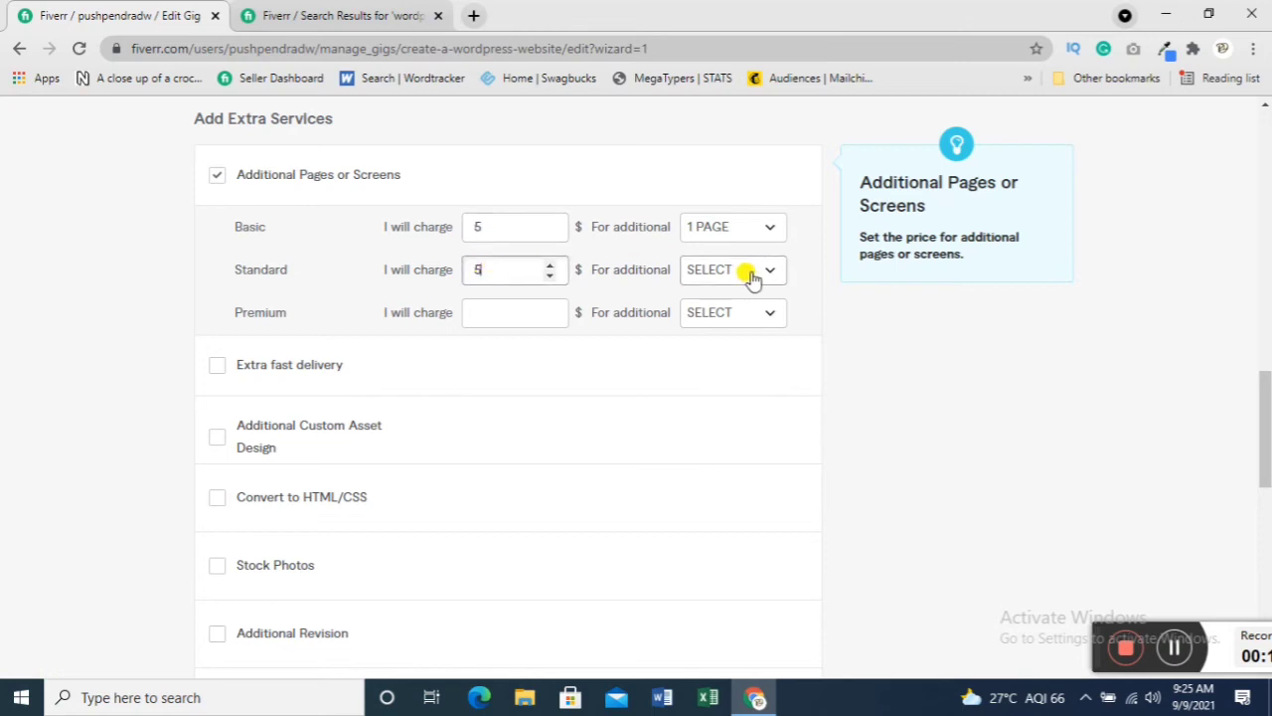
pyautogui.click(729, 362)
pyautogui.click(525, 310)
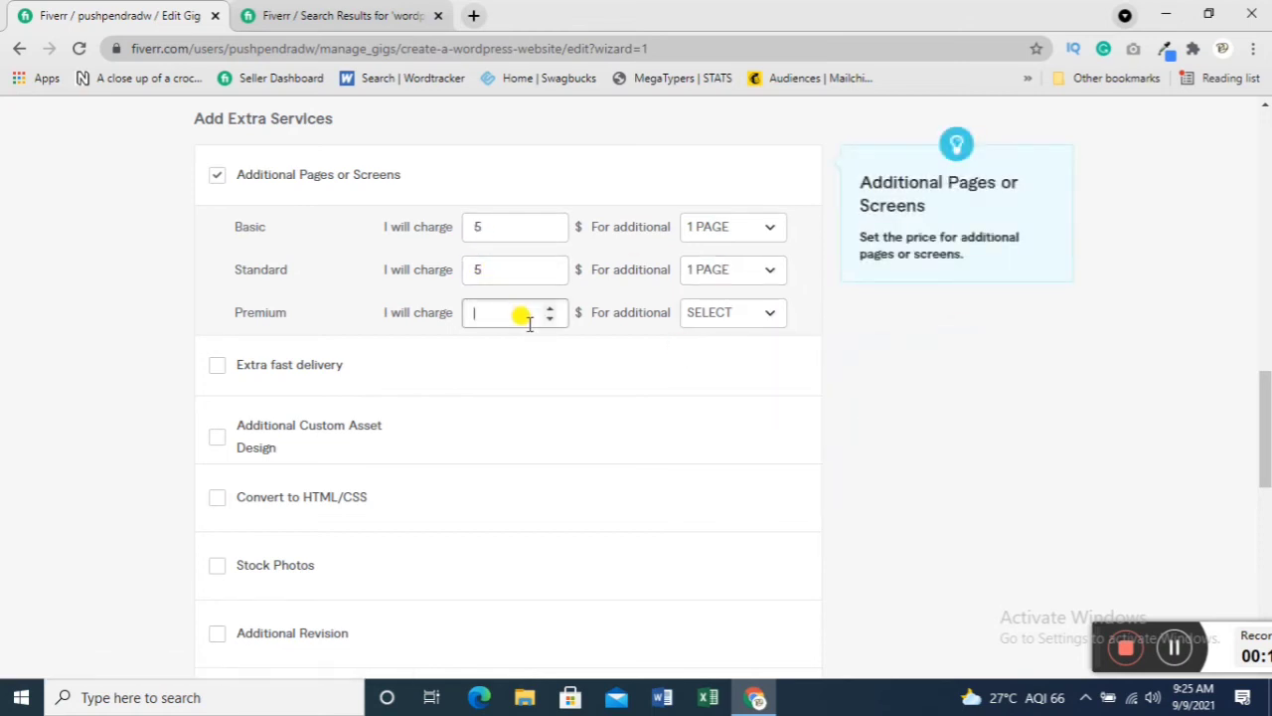
pyautogui.write('5')
pyautogui.click(696, 316)
pyautogui.click(721, 408)
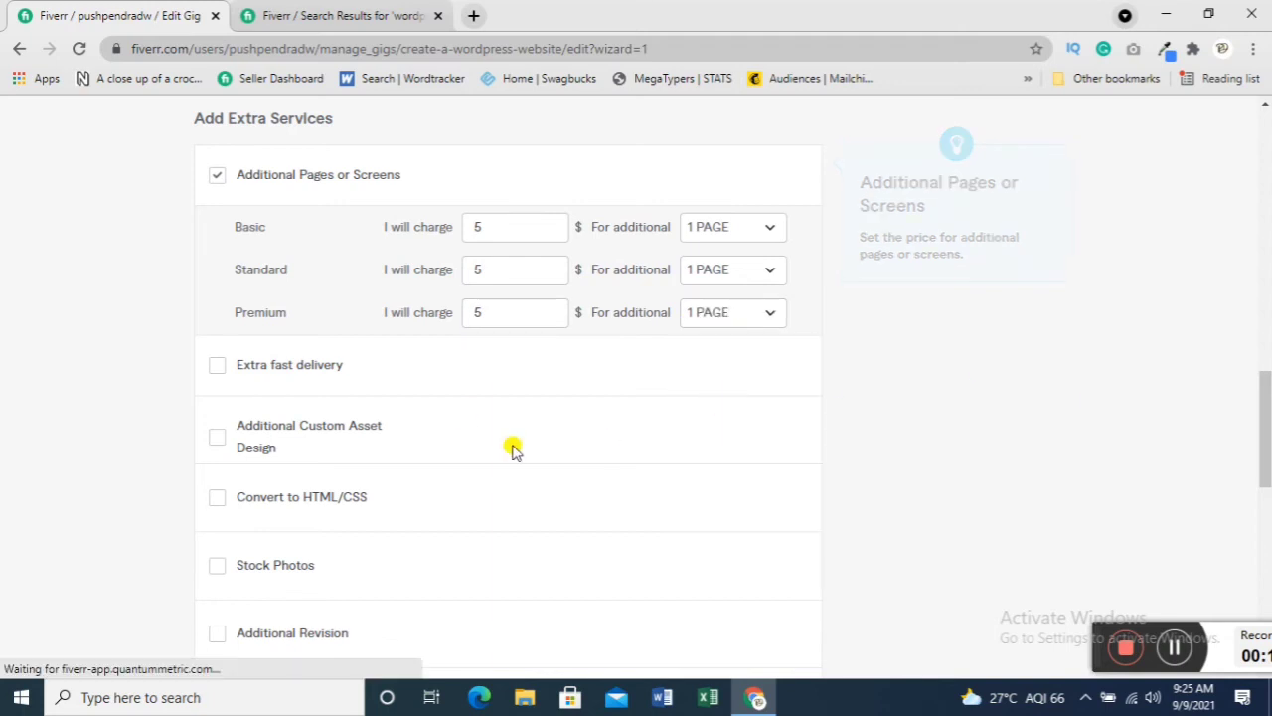
# - Enable the Extra fast delivery extra and offer 3-day delivery for an extra $20 on the Standard package
pyautogui.scroll(-1, 403, 332)
pyautogui.click(220, 277)
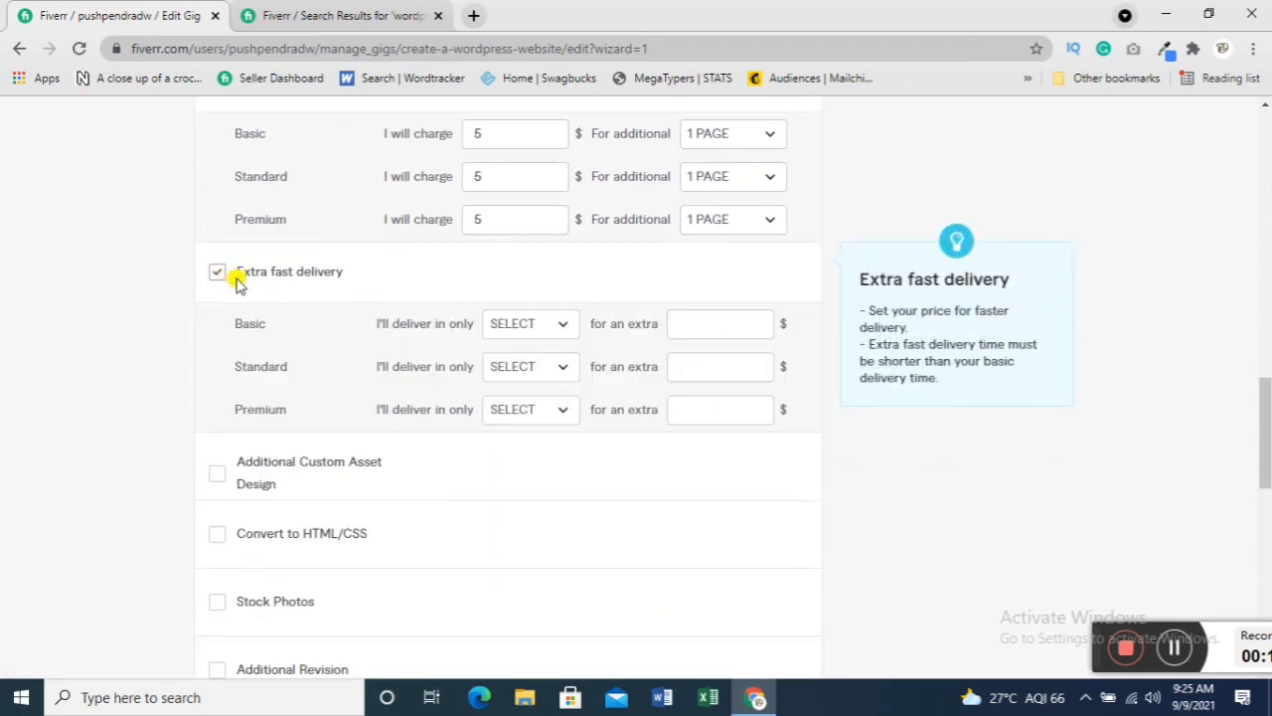
pyautogui.scroll(-1, 492, 276)
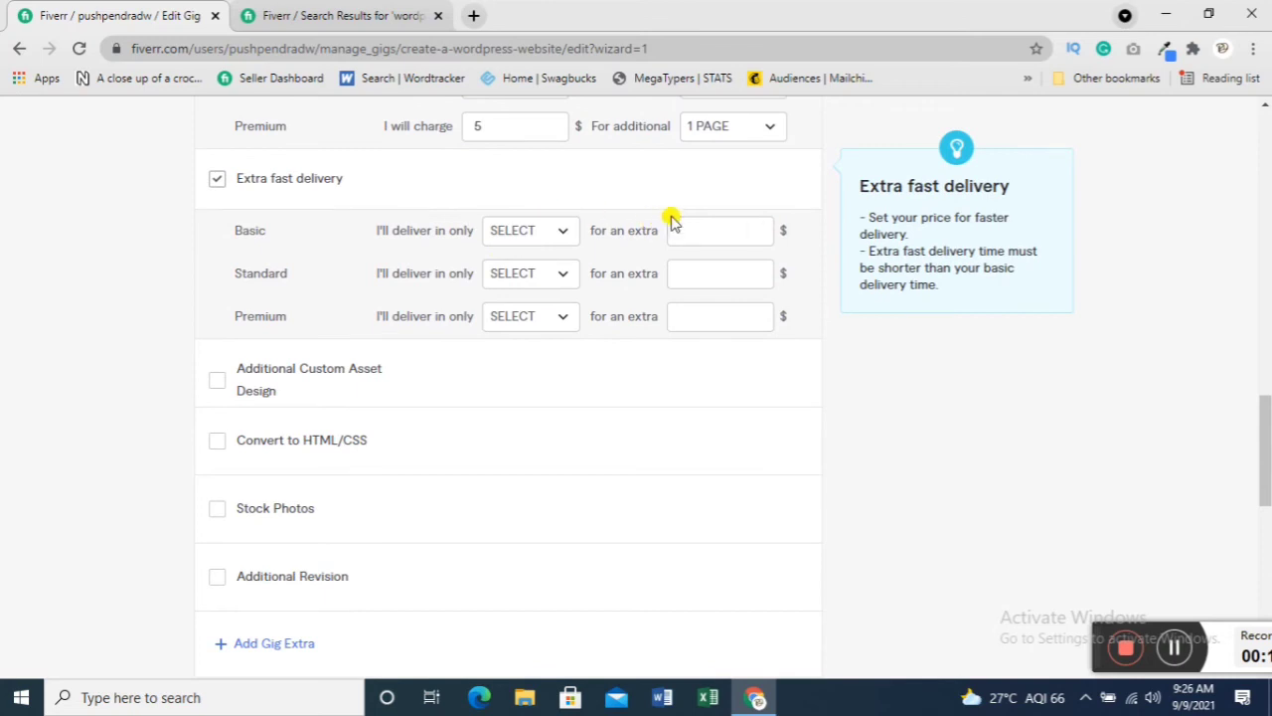
pyautogui.click(552, 275)
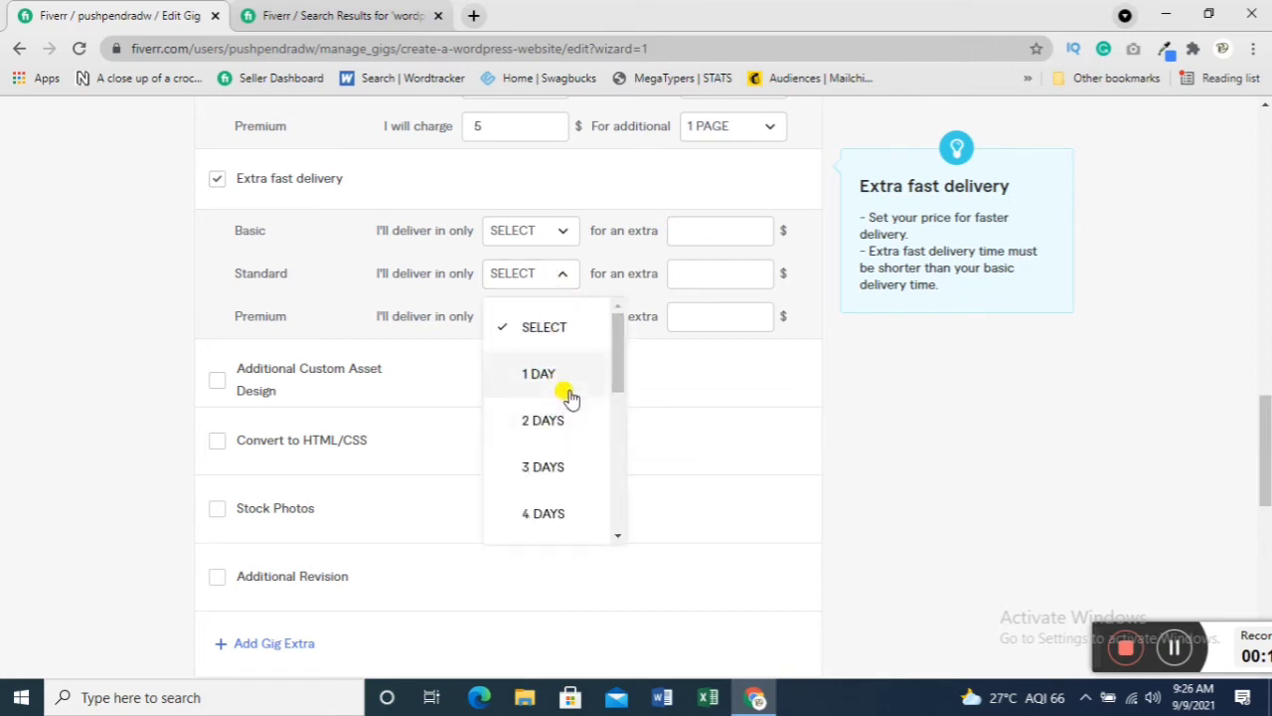
pyautogui.click(565, 459)
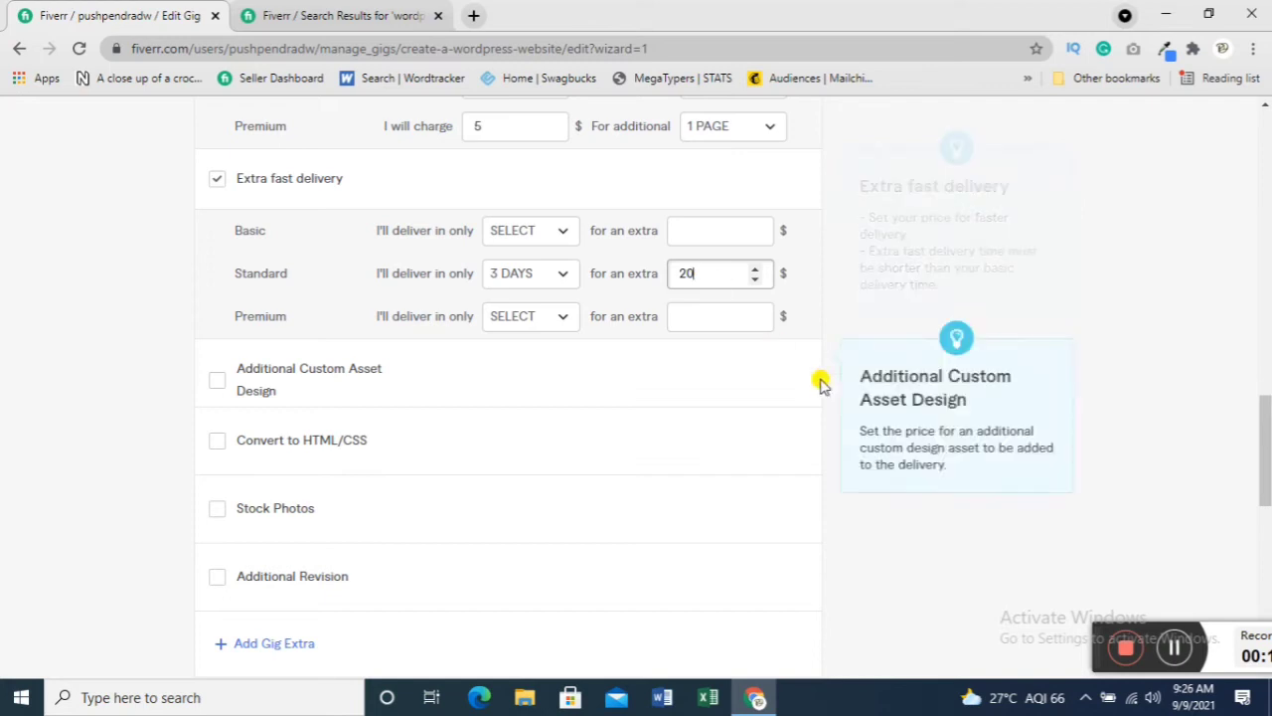
# - Offer extra fast delivery in 3 days for an extra $20 on the Premium package
pyautogui.scroll(-1, 835, 338)
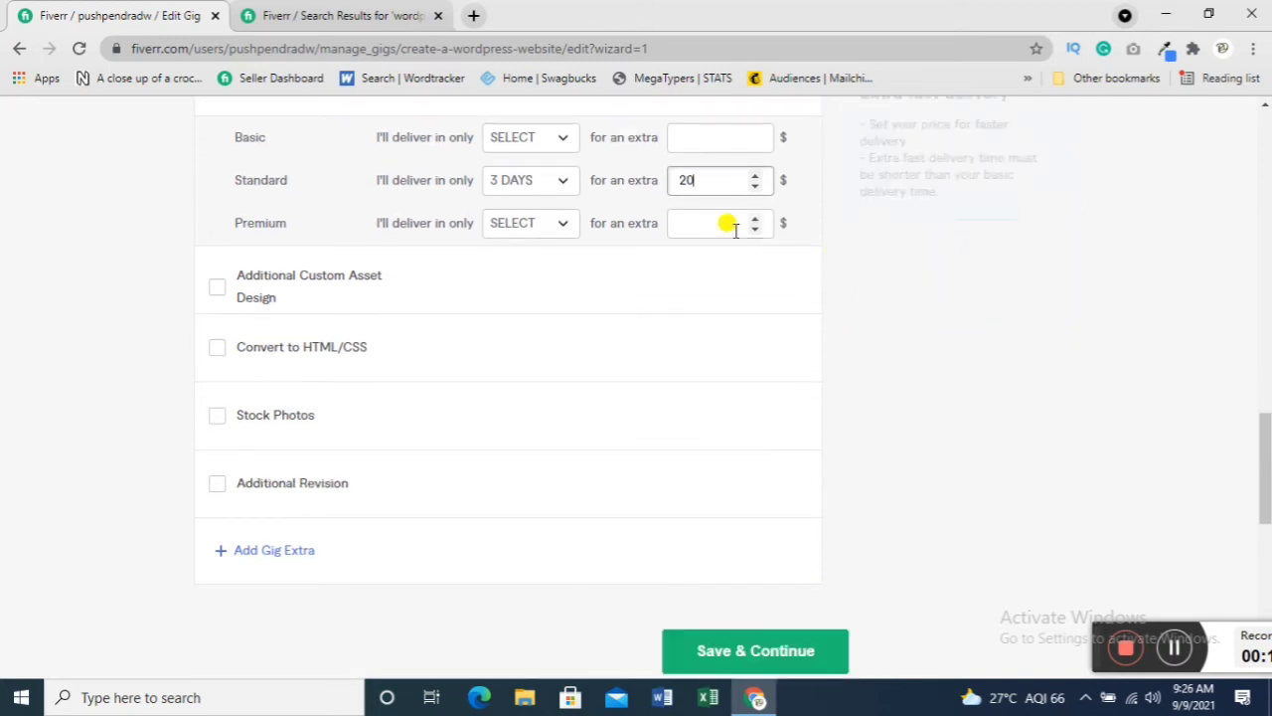
pyautogui.click(546, 229)
pyautogui.scroll(-2, 542, 437)
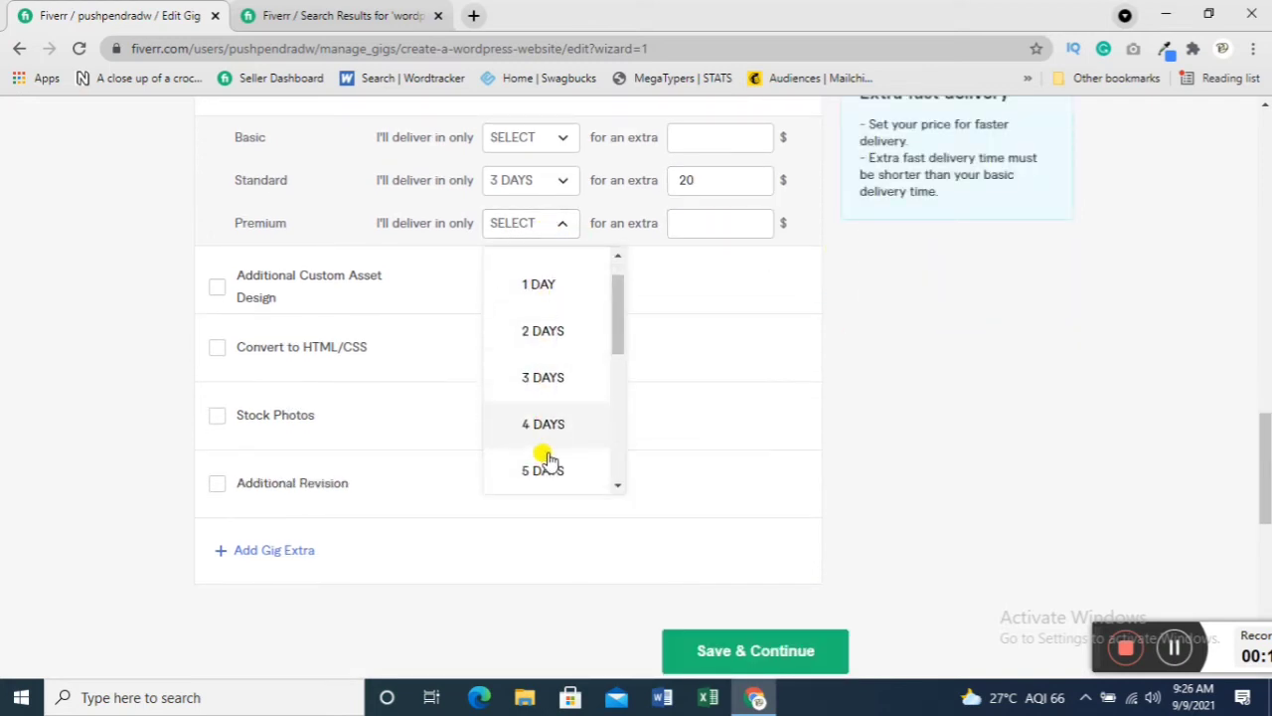
pyautogui.scroll(2, 547, 318)
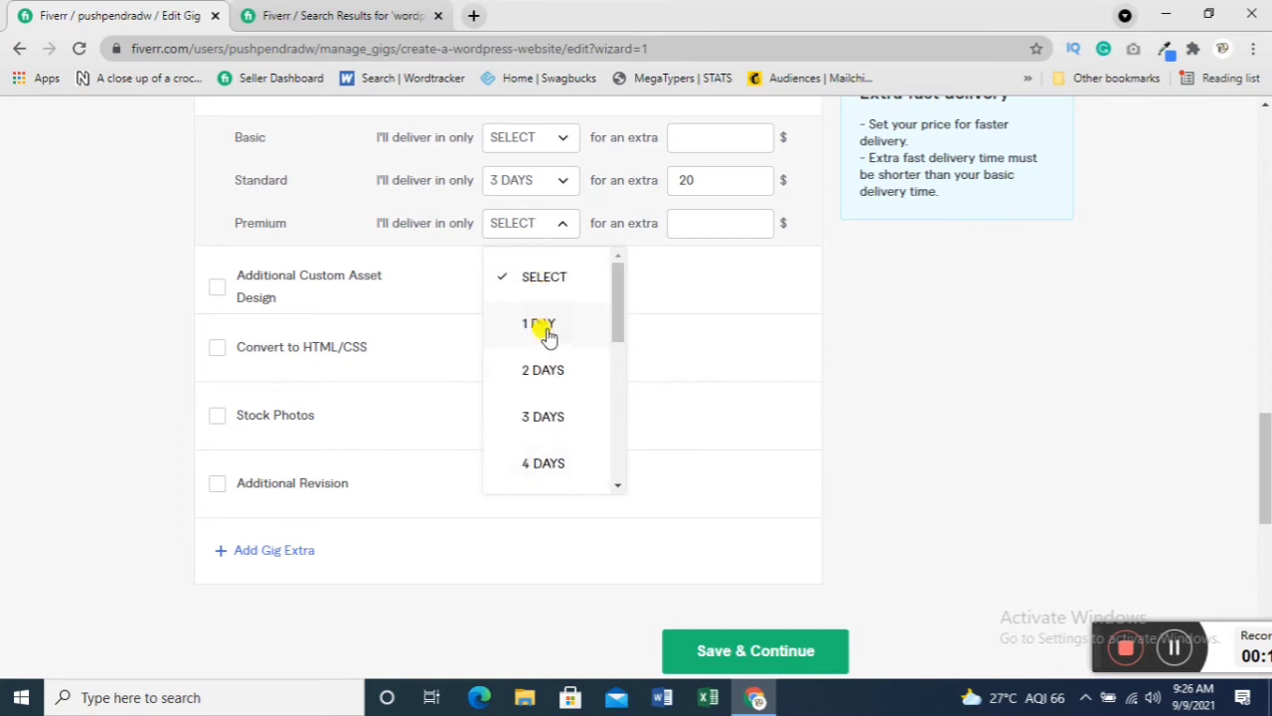
pyautogui.click(543, 417)
pyautogui.click(695, 225)
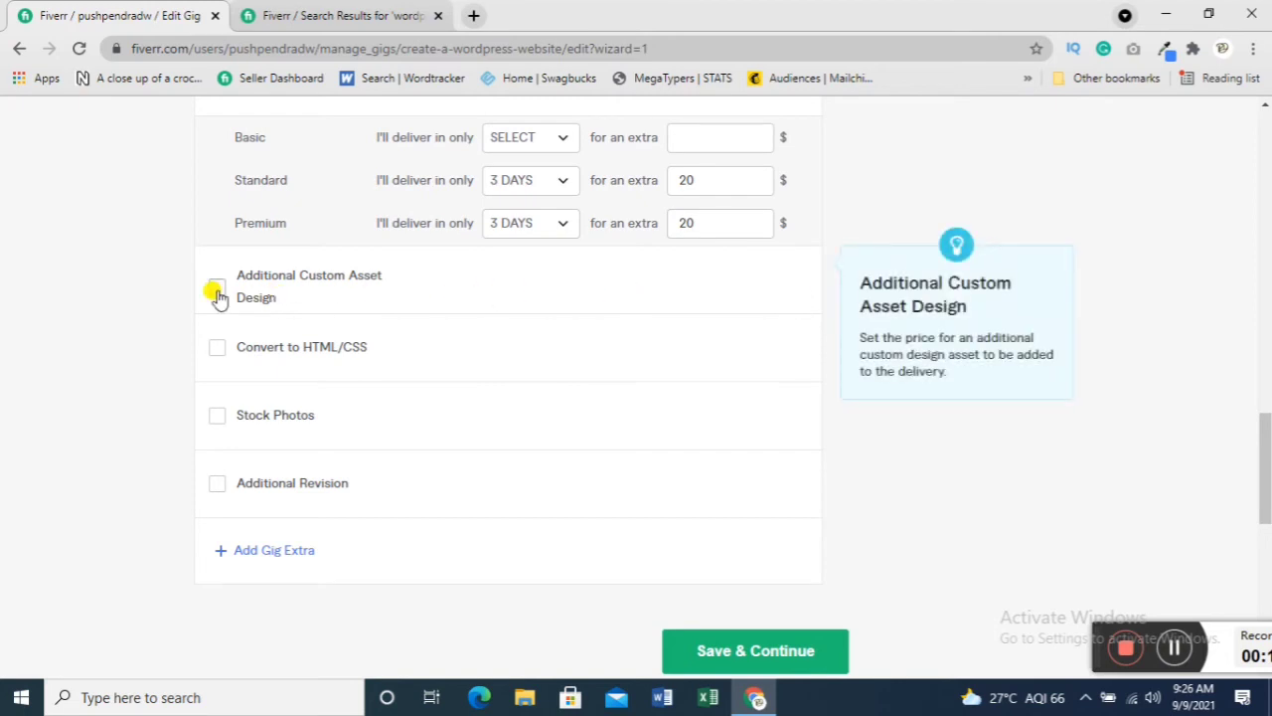
# - Check the packages' Custom Asset Design settings, and save the pricing section to continue to the description
pyautogui.scroll(8, 218, 298)
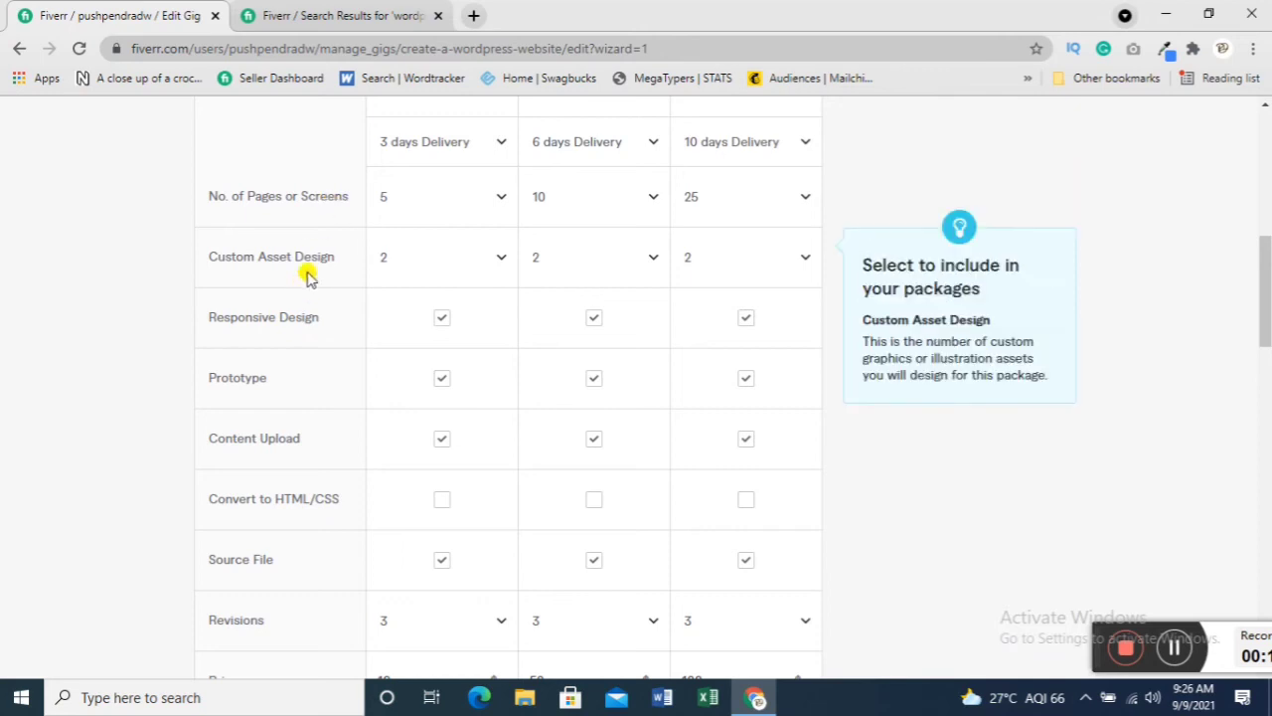
pyautogui.scroll(-6, 653, 269)
pyautogui.scroll(-4, 653, 270)
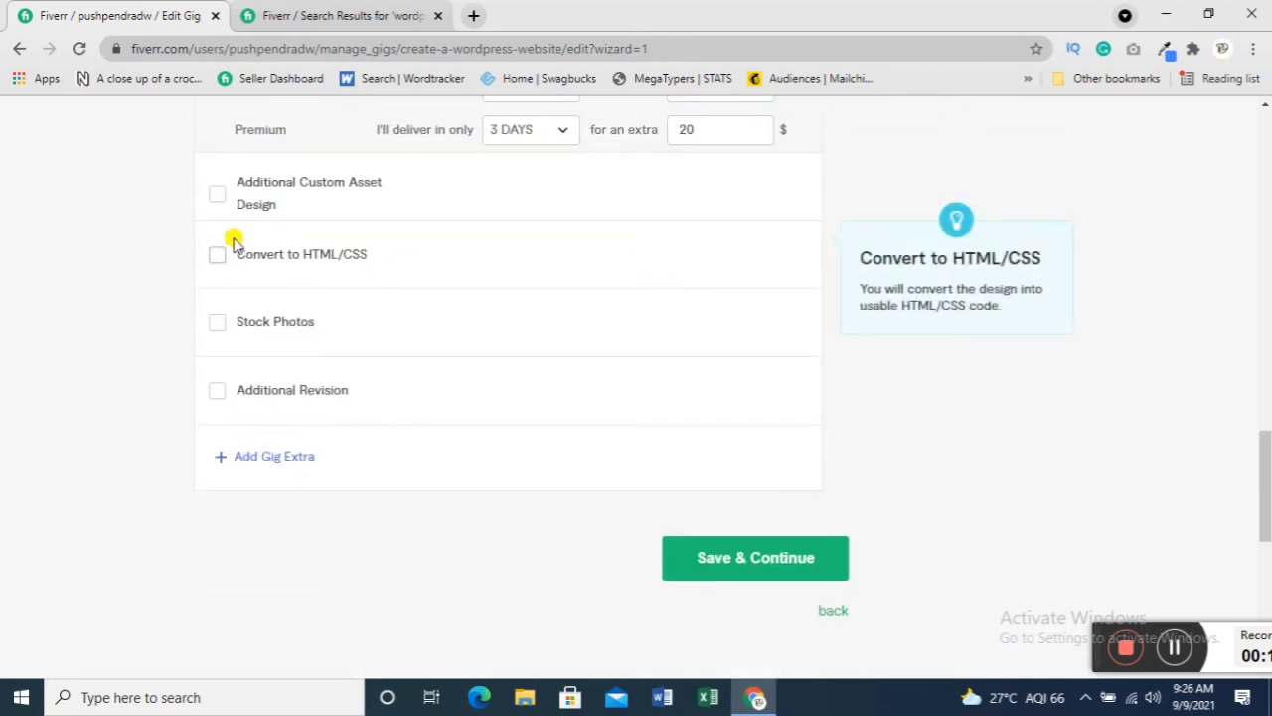
pyautogui.scroll(-1, 415, 289)
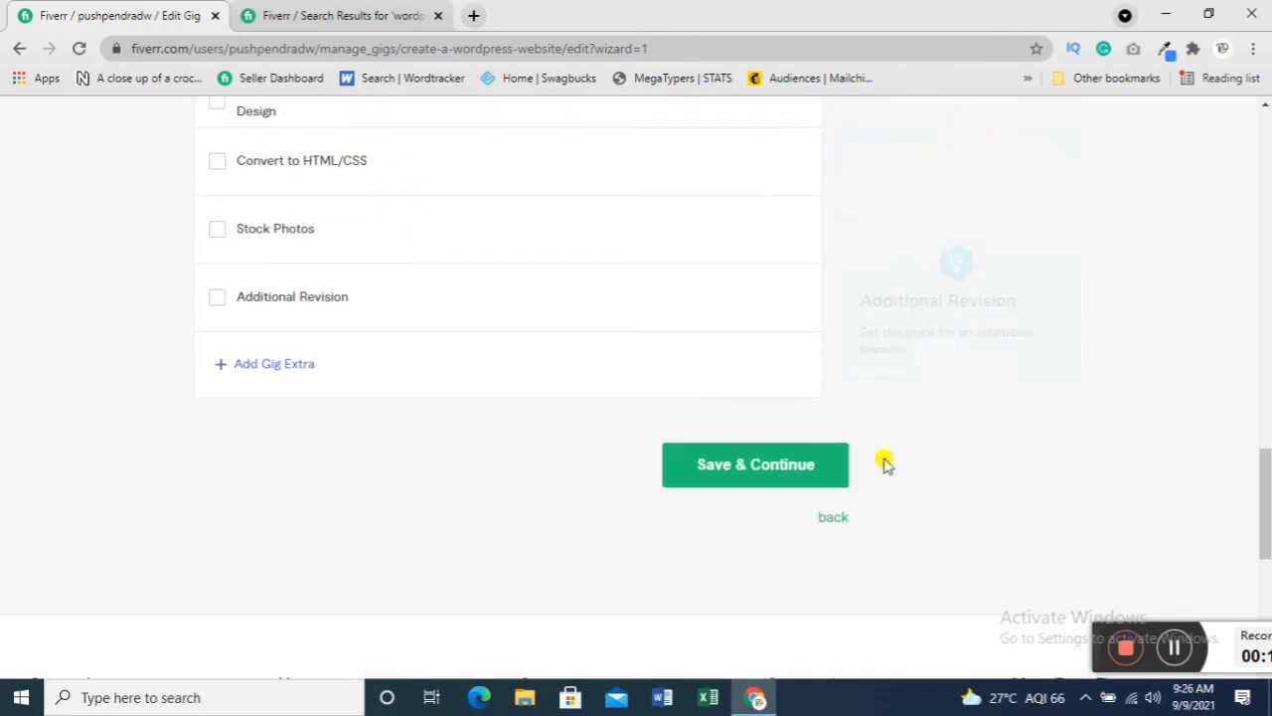
pyautogui.click(716, 465)
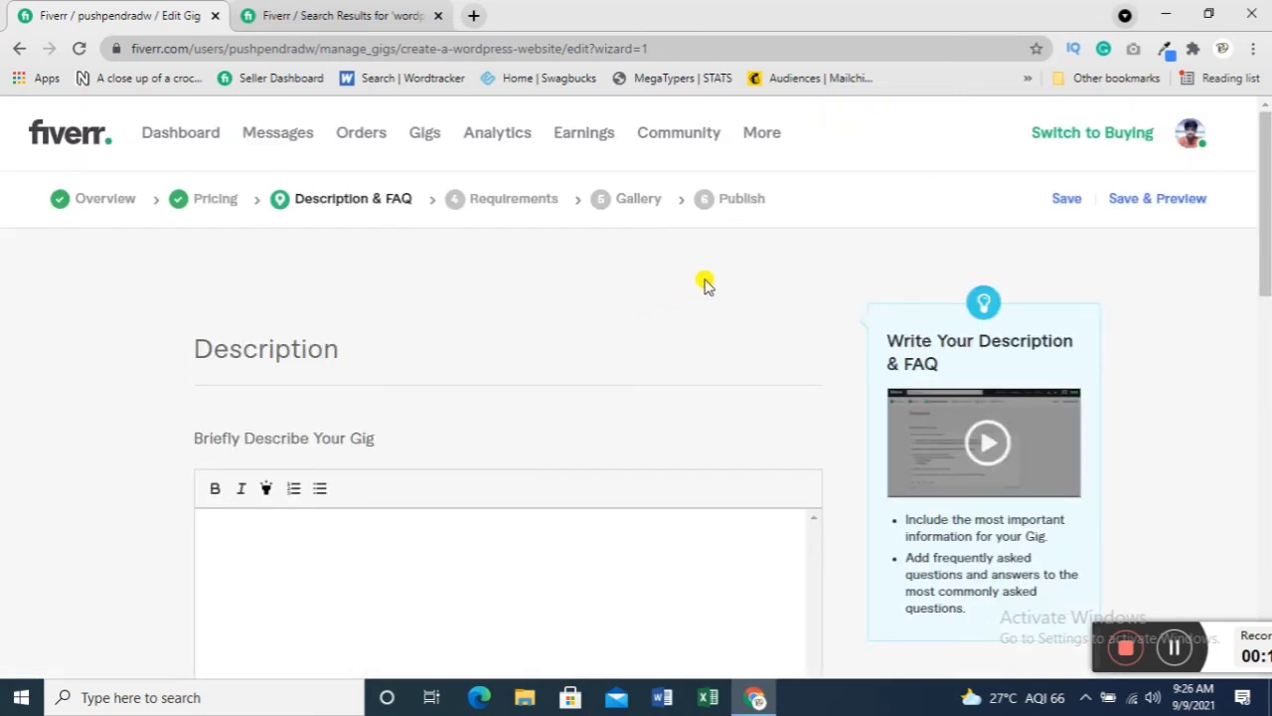
# - Return to the WordPress search results and open the $100 gig "I will create wordpress website design and development"
pyautogui.scroll(-1, 705, 284)
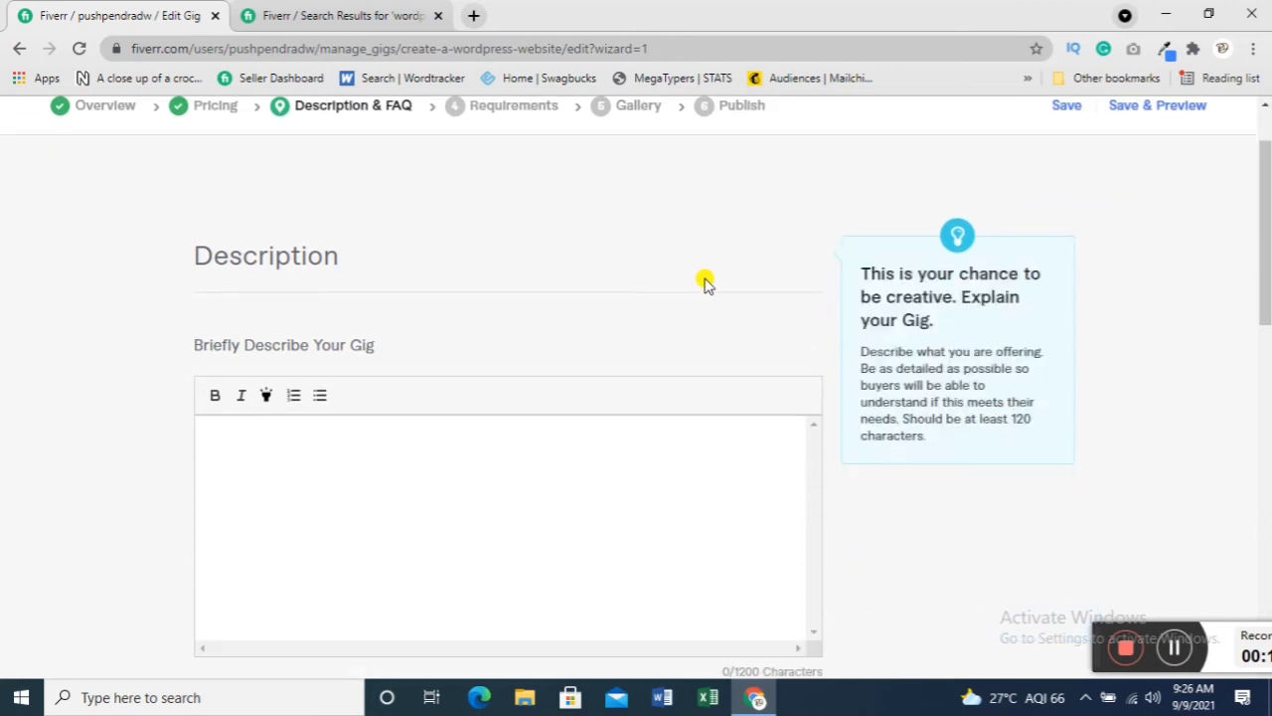
pyautogui.scroll(-3, 705, 283)
pyautogui.scroll(4, 705, 283)
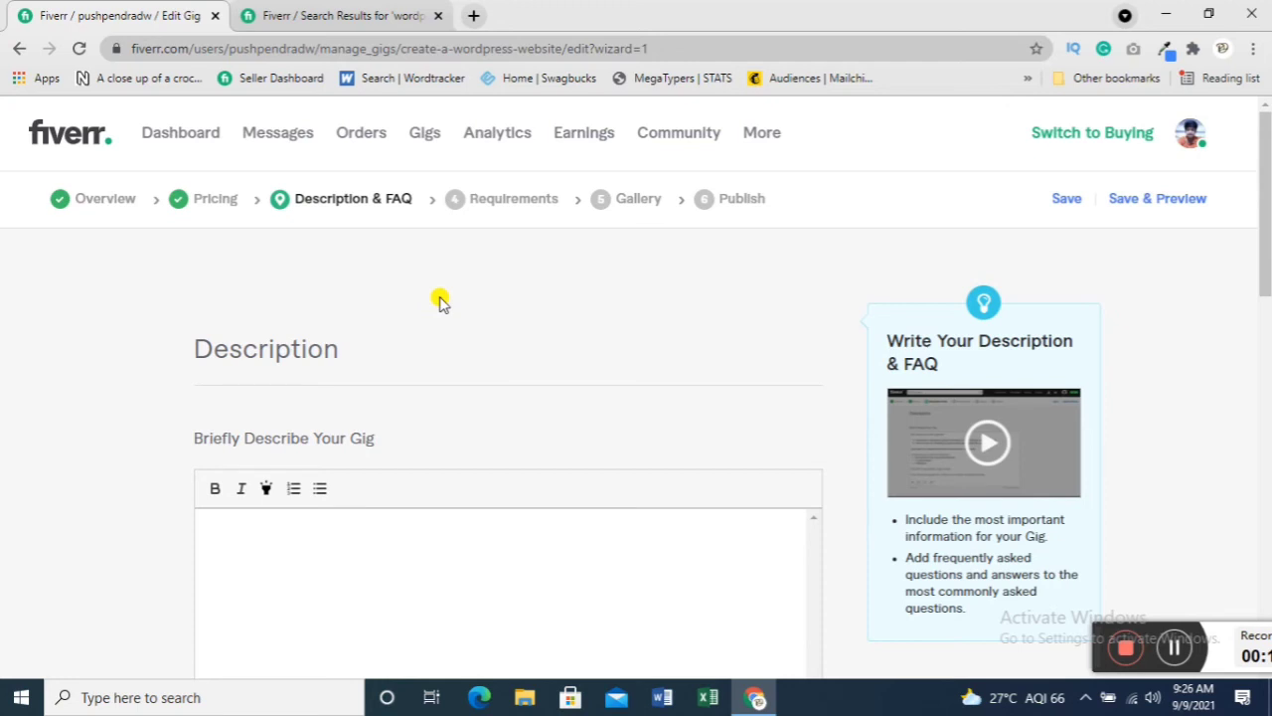
pyautogui.click(340, 11)
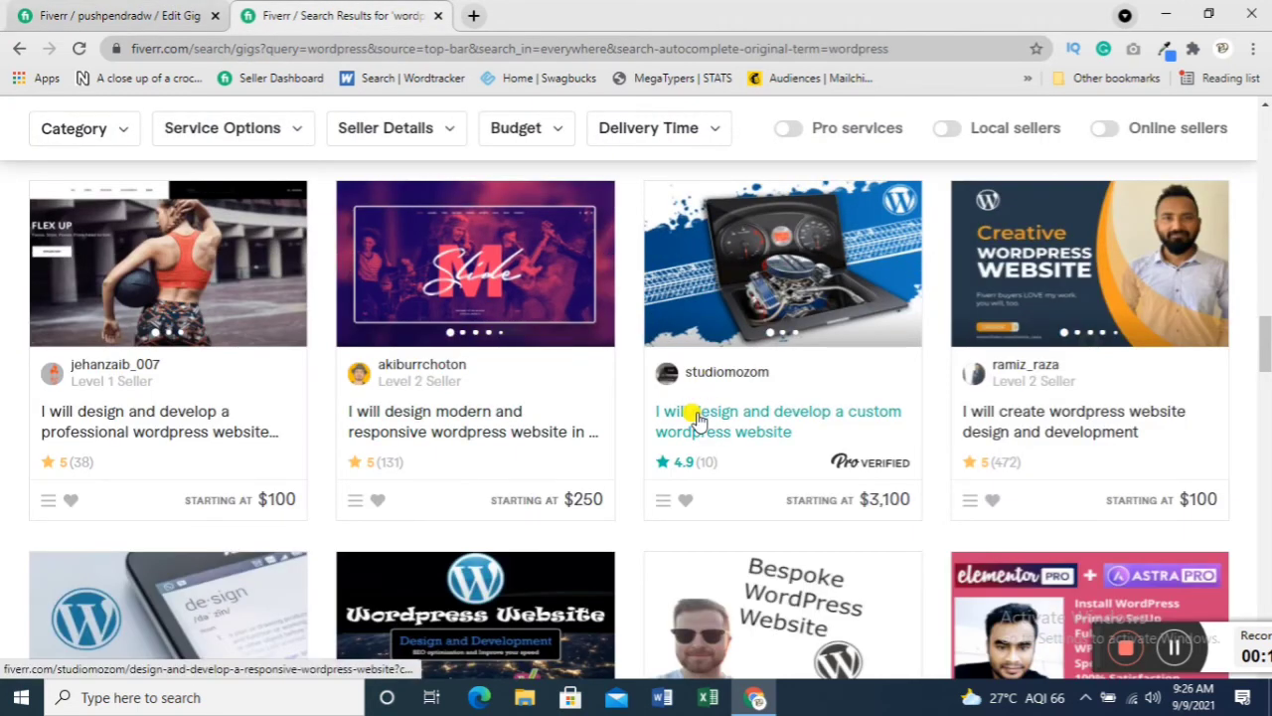
pyautogui.click(1002, 427)
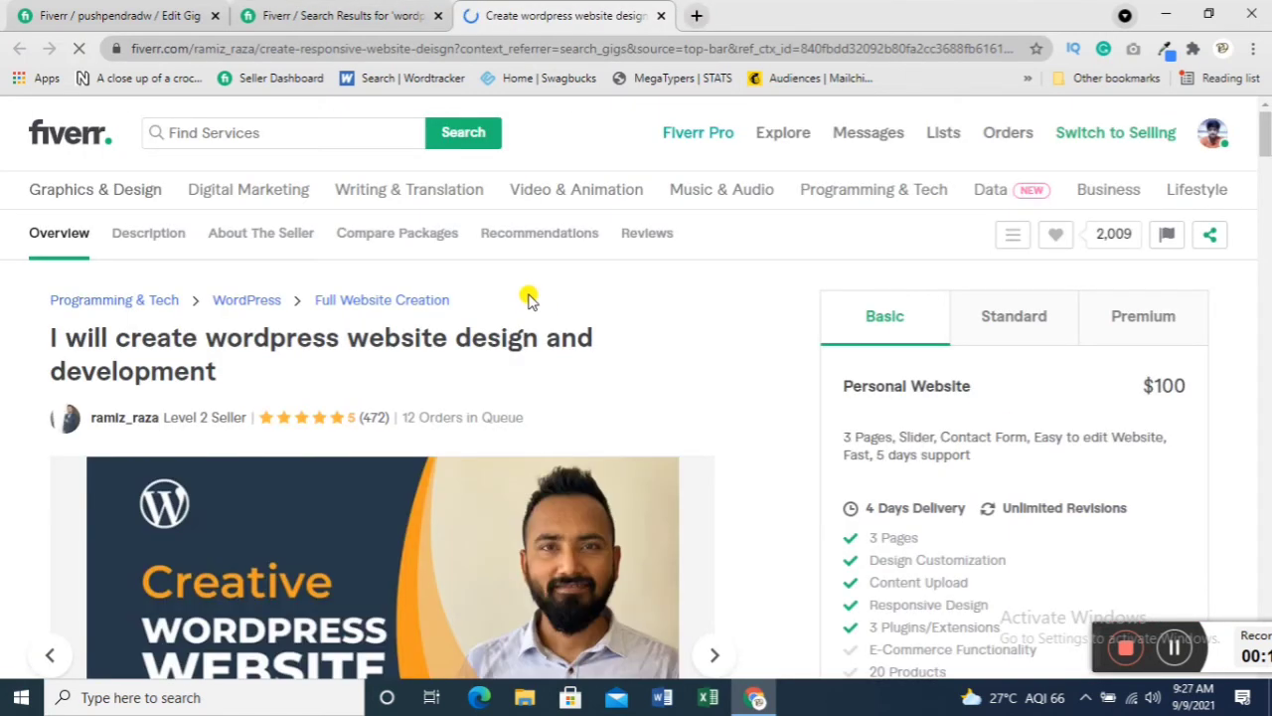
# - Copy the whole About This Gig text from the opened gig, from the greeting to "Thanks!"
pyautogui.scroll(-5, 679, 311)
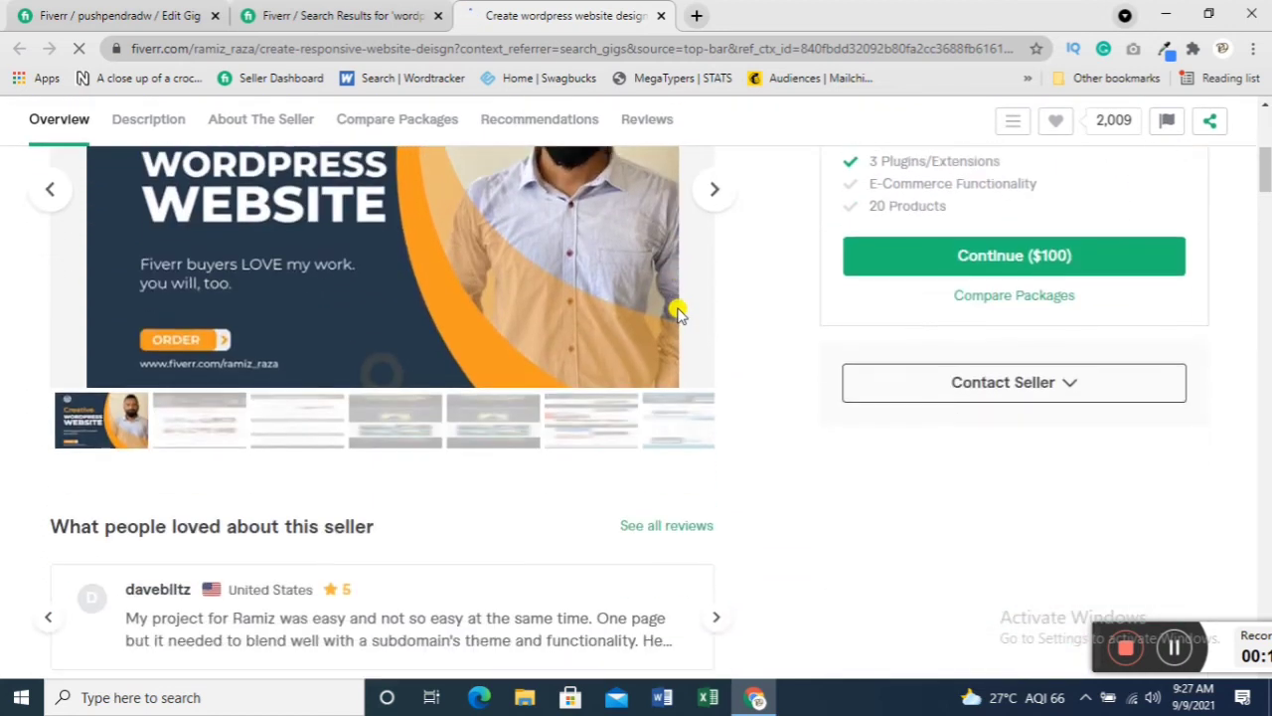
pyautogui.scroll(-6, 679, 311)
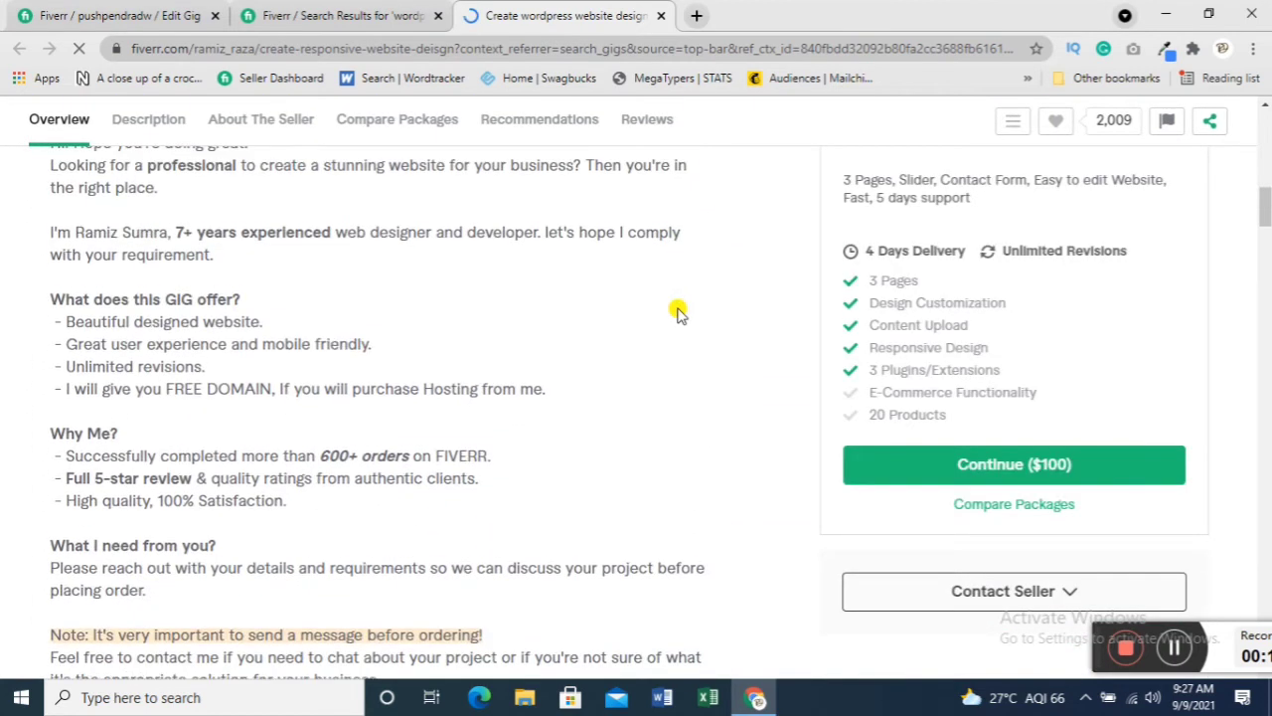
pyautogui.scroll(1, 679, 311)
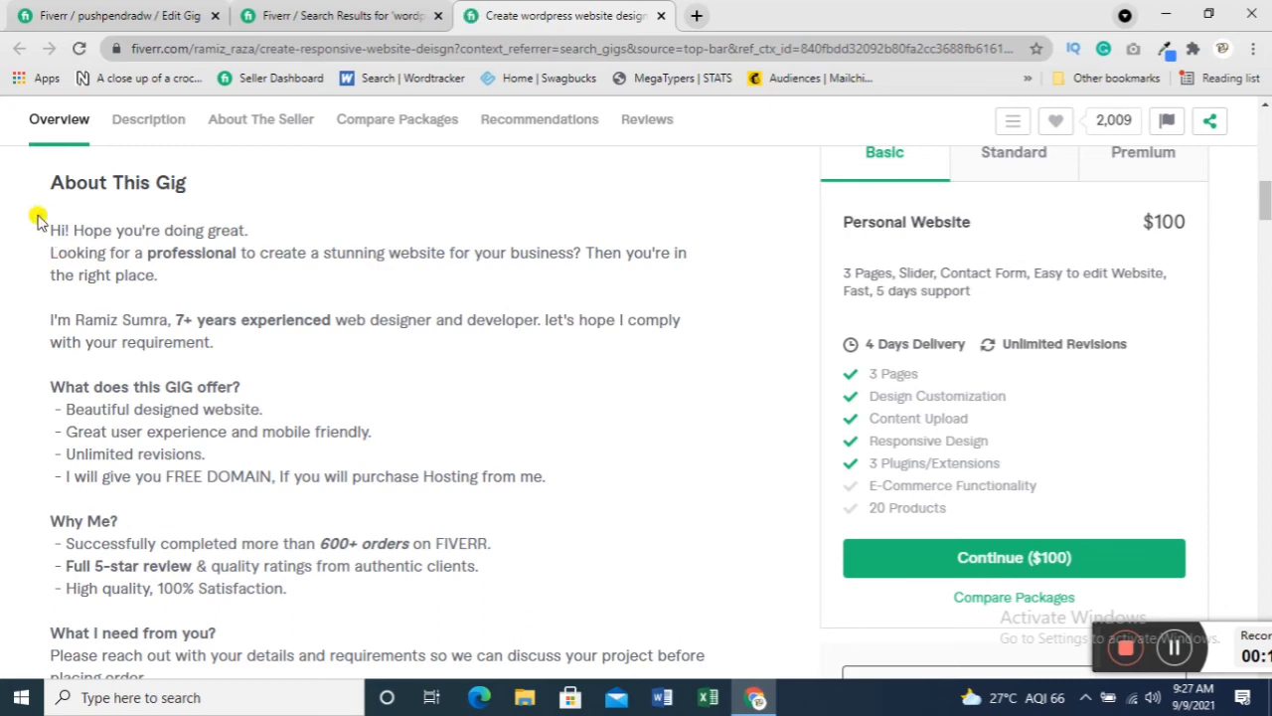
pyautogui.moveTo(46, 227); pyautogui.dragTo(278, 402)
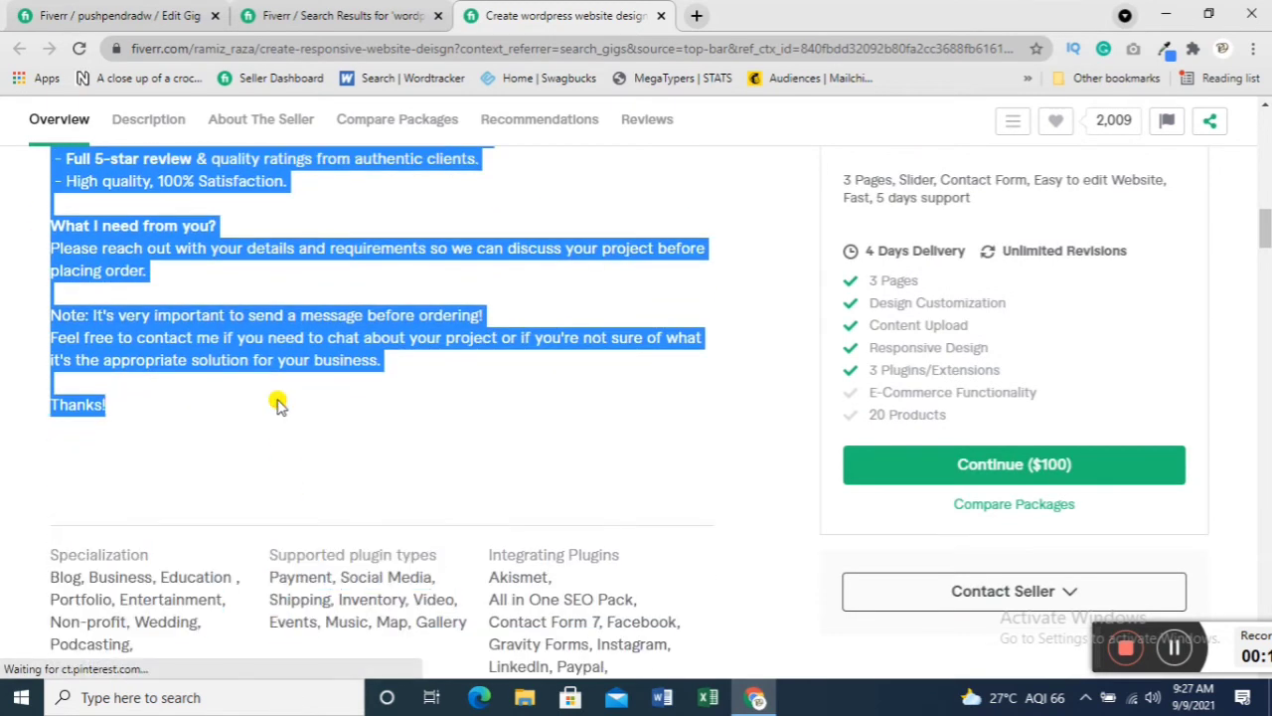
# - Return to the gig editor and paste the copied text into the gig's description
pyautogui.click(256, 15)
pyautogui.click(119, 15)
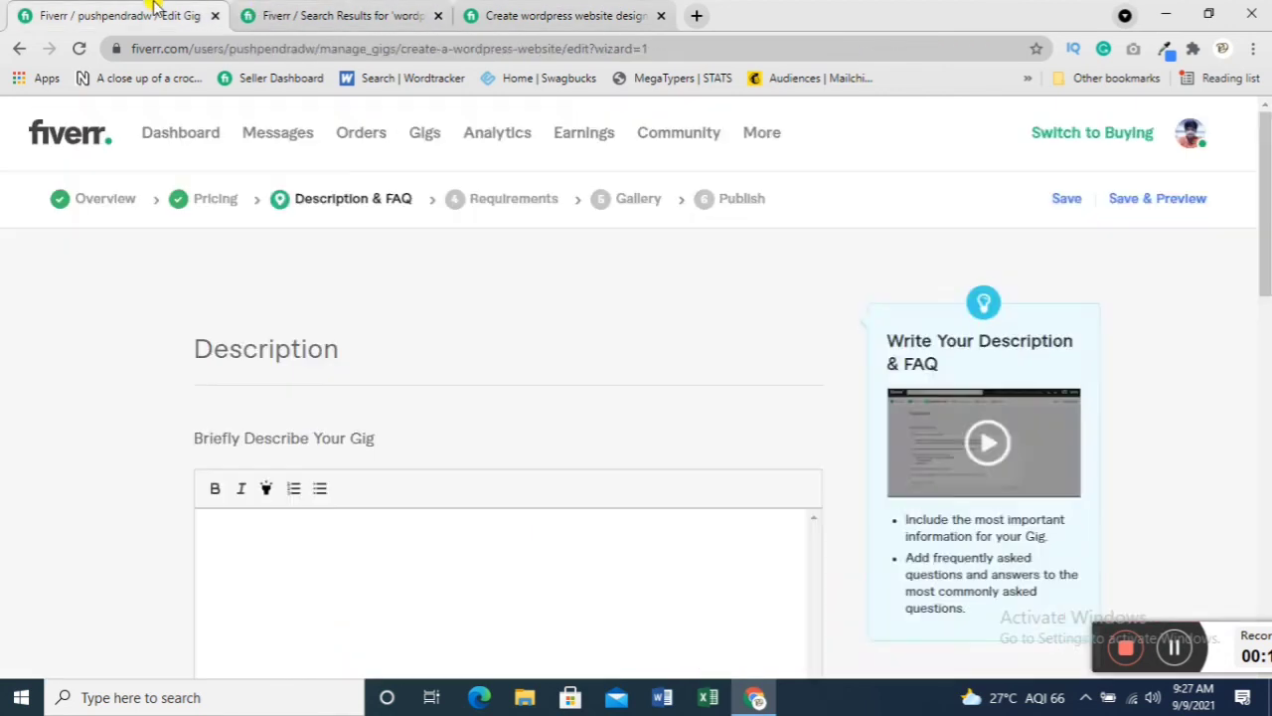
pyautogui.click(446, 511)
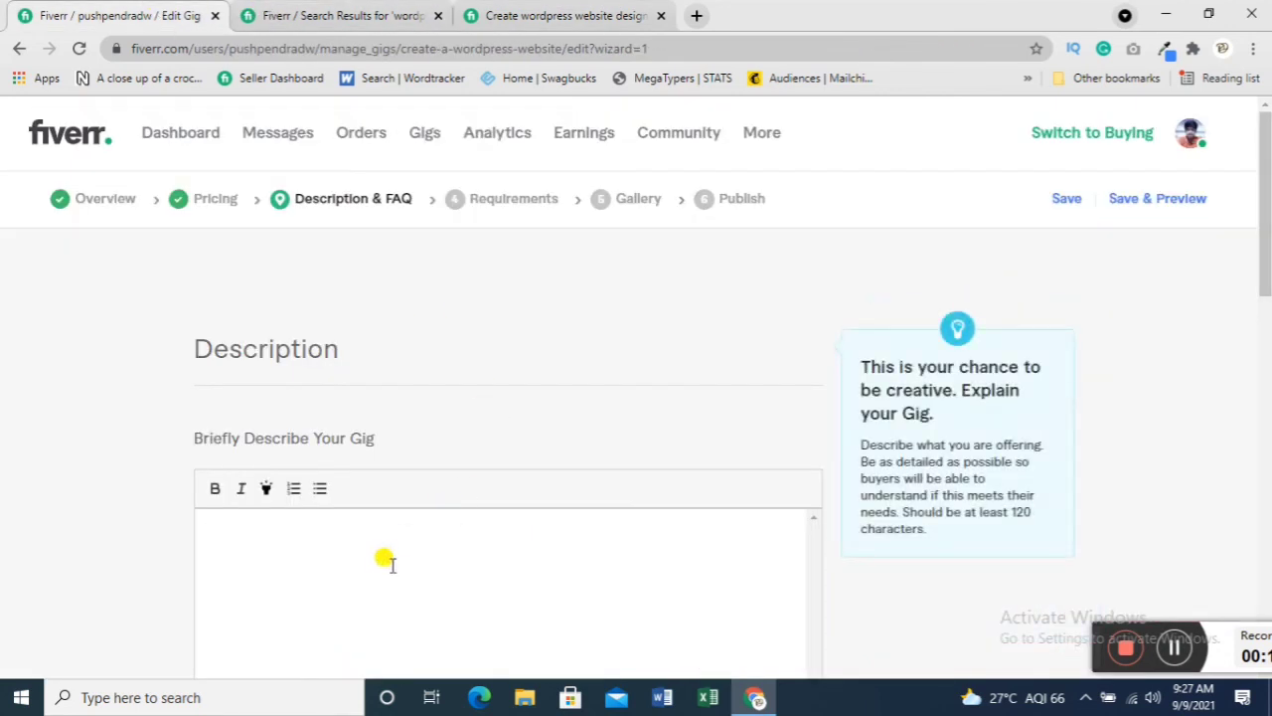
pyautogui.hotkey('ctrl', 'v')
pyautogui.scroll(-2, 696, 377)
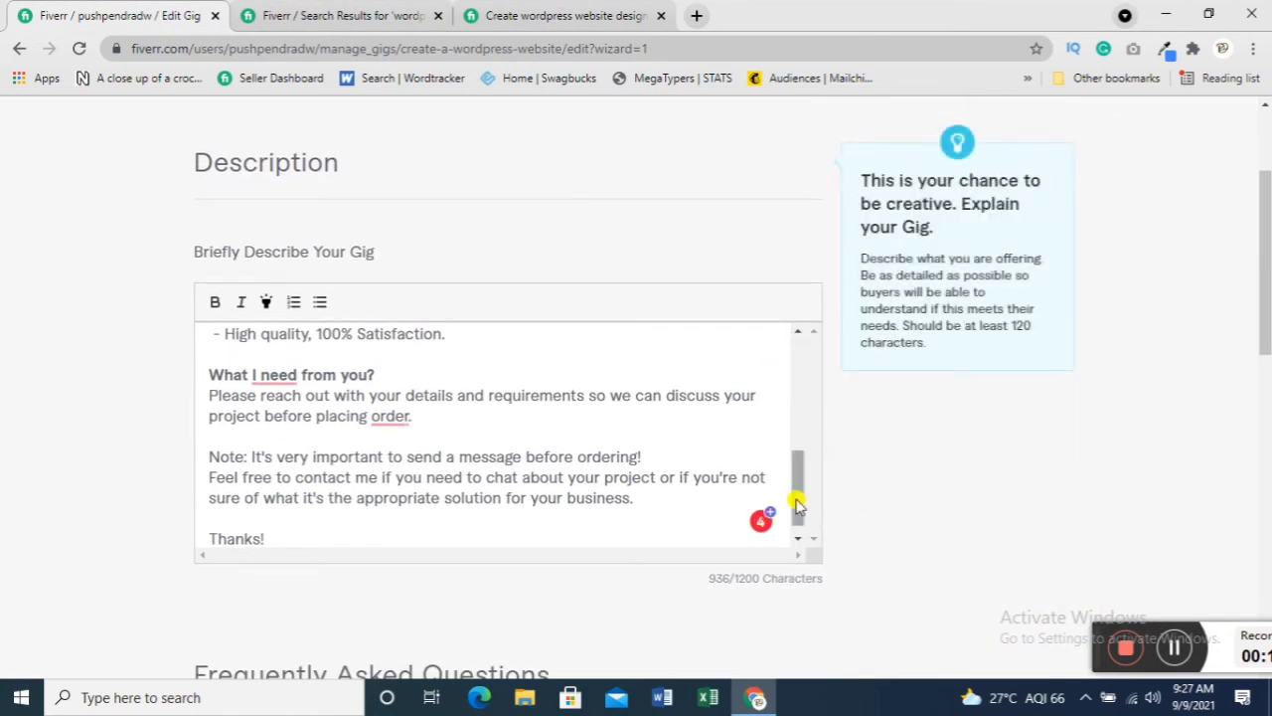
# - Review the pasted description, correcting "mobile friendly" to "mobile-friendly" and removing the comma after "FREE DOMAIN" with the Grammarly suggestions
pyautogui.moveTo(798, 504); pyautogui.dragTo(802, 333)
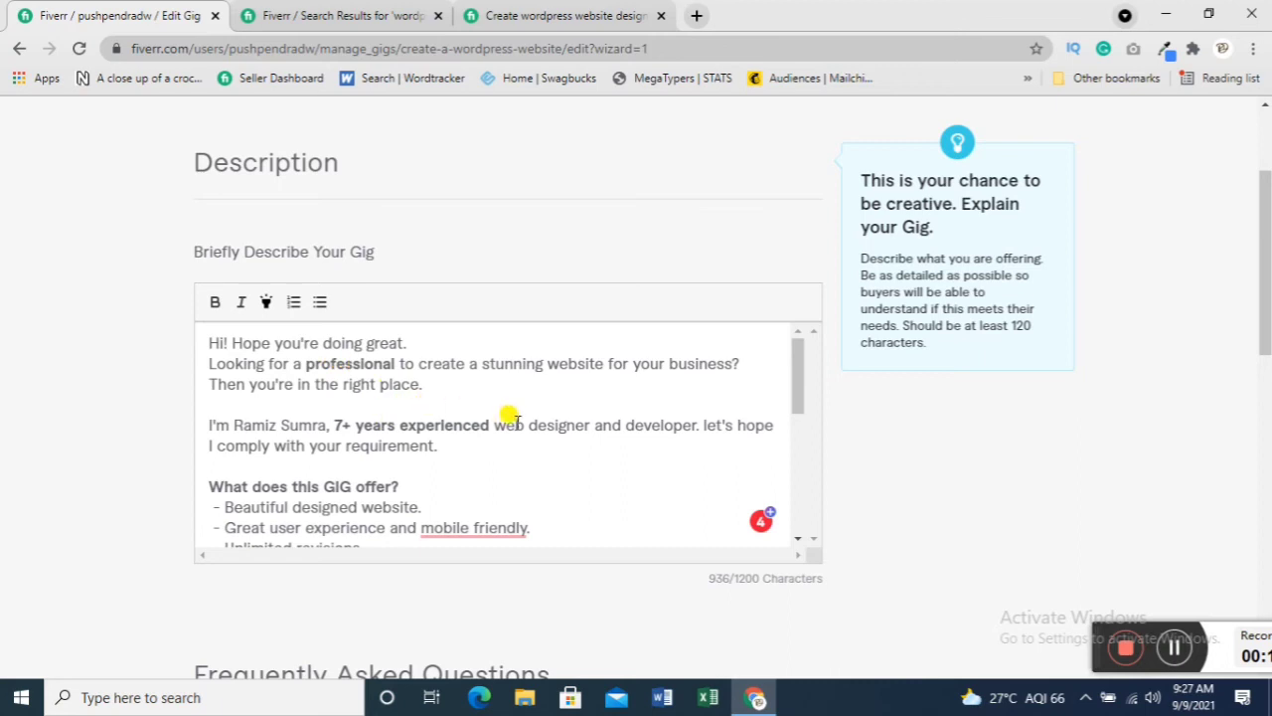
pyautogui.scroll(-1, 514, 419)
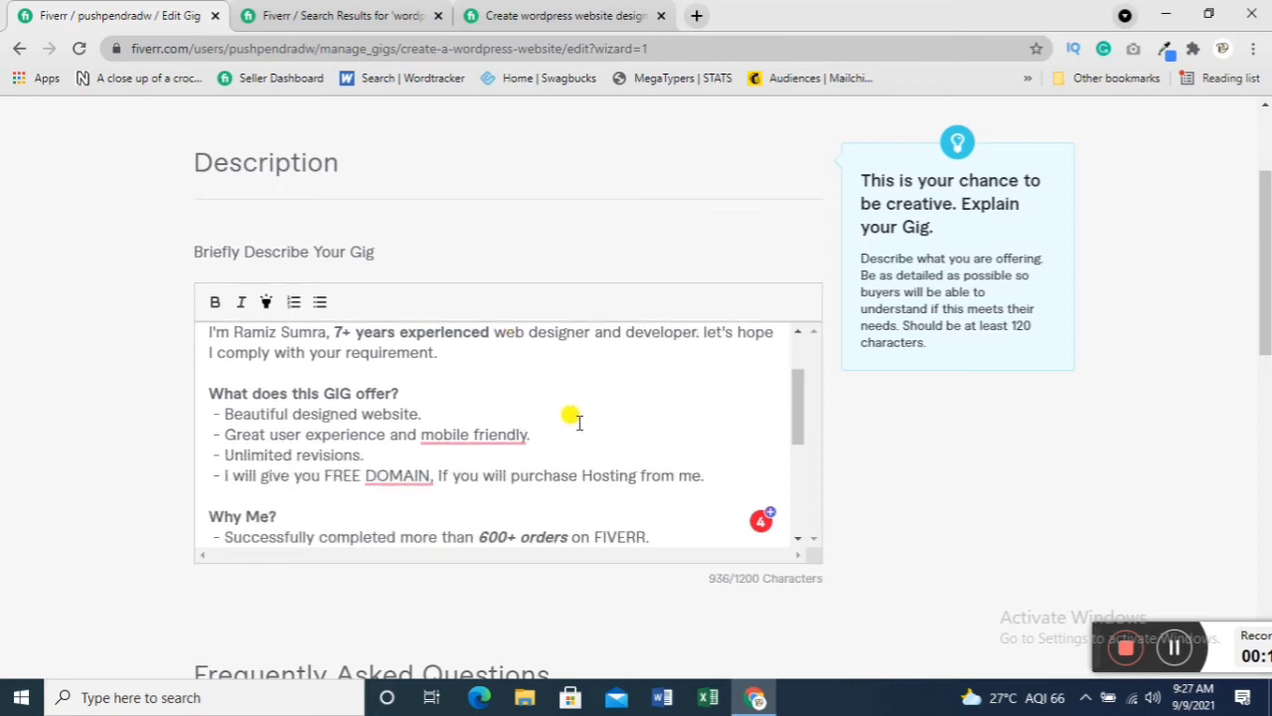
pyautogui.moveTo(450, 445)
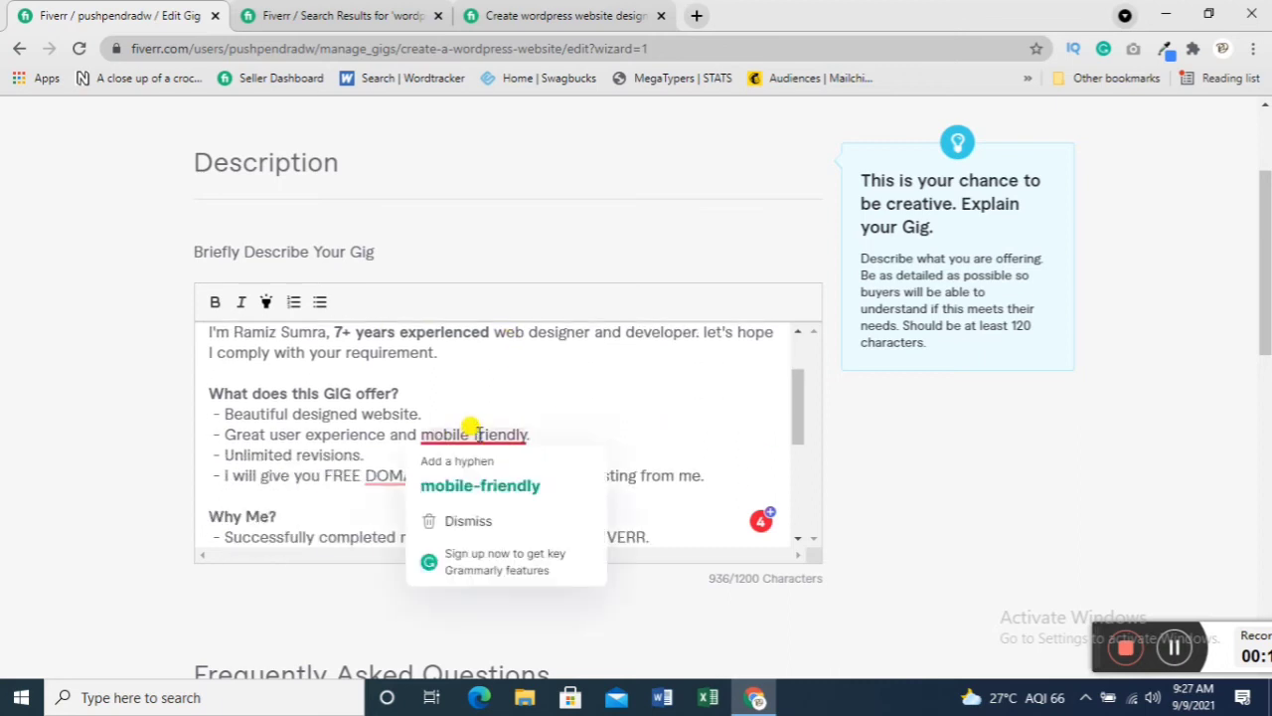
pyautogui.click(464, 483)
pyautogui.moveTo(407, 470)
pyautogui.click(418, 511)
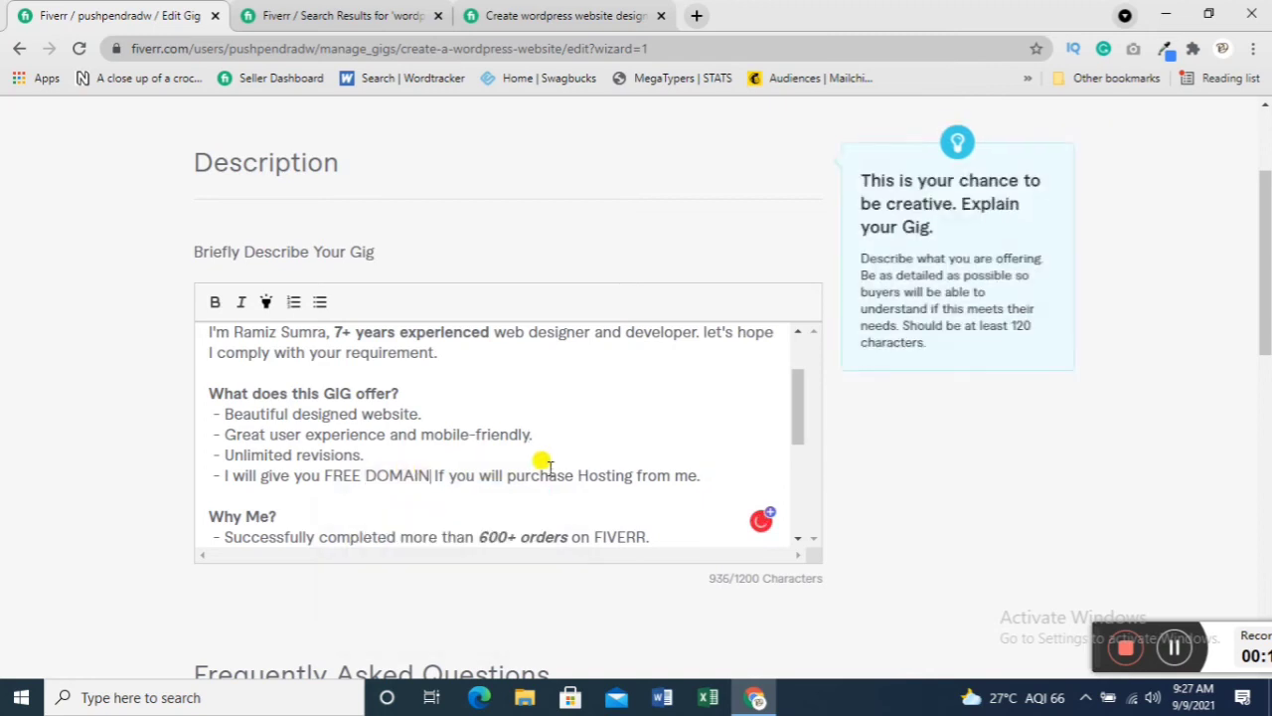
pyautogui.scroll(-1, 541, 462)
pyautogui.scroll(-1, 547, 464)
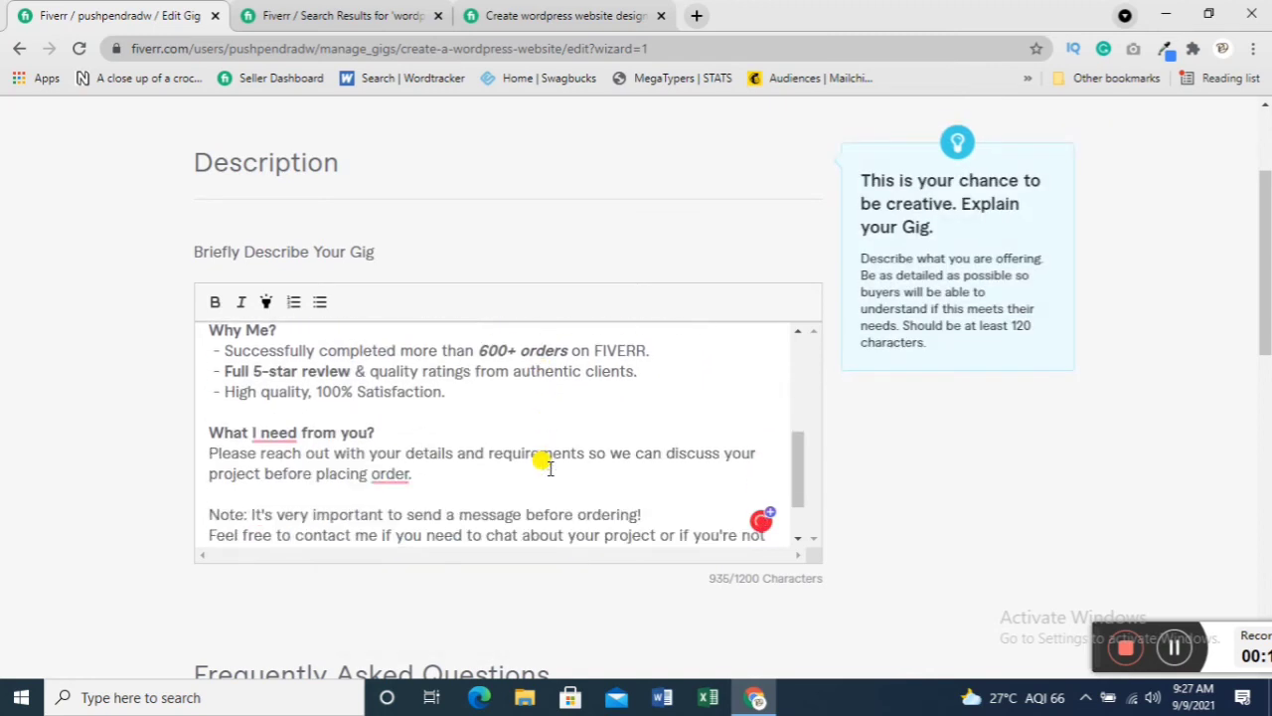
pyautogui.scroll(1, 544, 463)
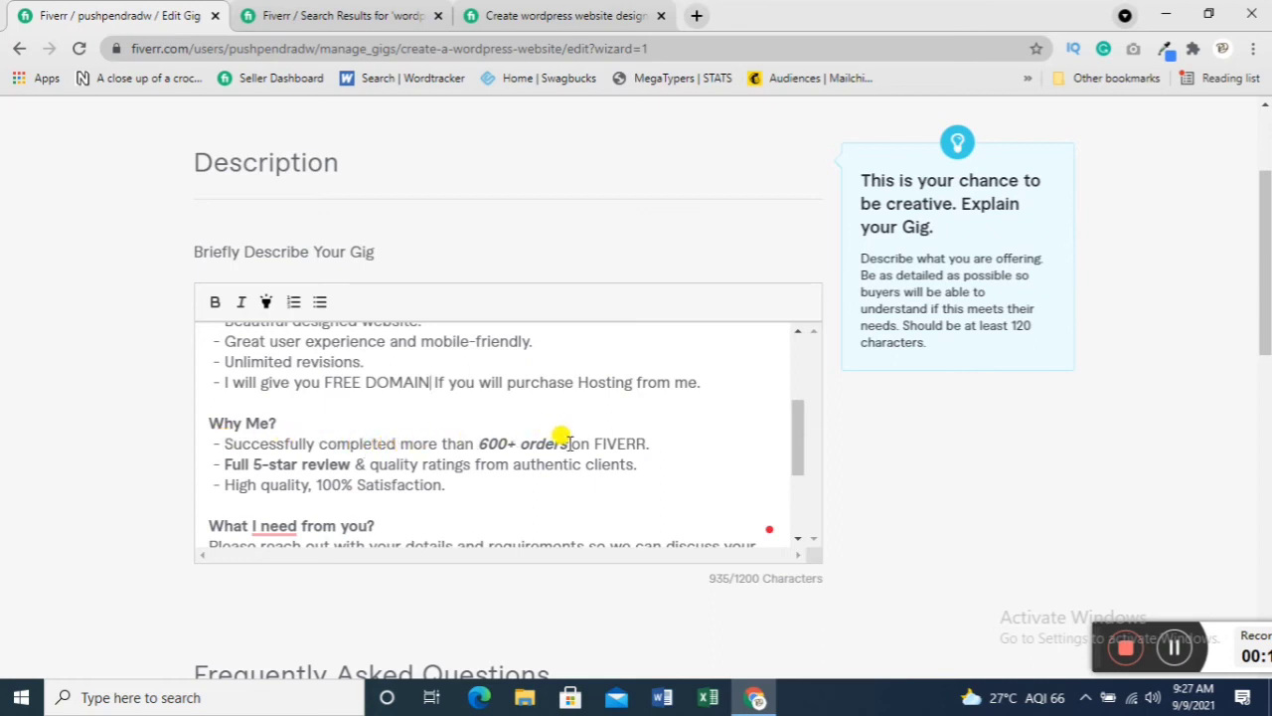
# - In the description's Why Me? section, replace "600+ orders on FIVERR." with "10+ projects In US market."
pyautogui.moveTo(648, 443); pyautogui.dragTo(478, 445)
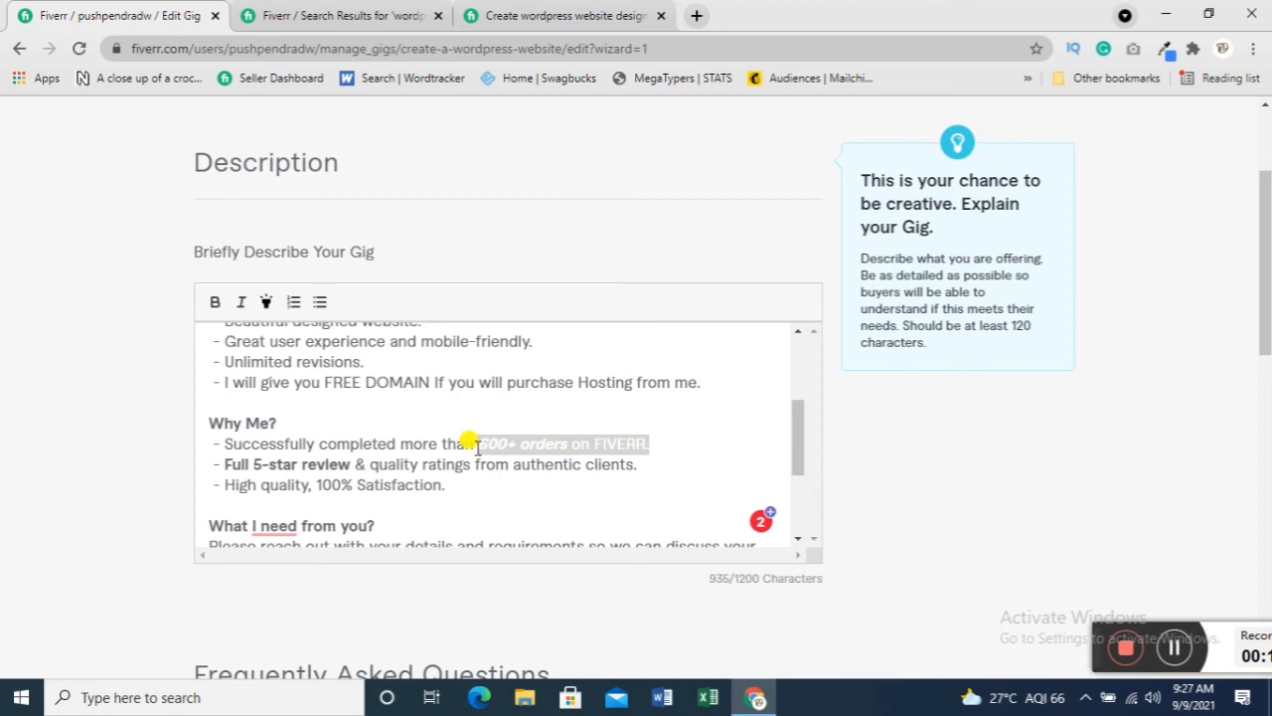
pyautogui.write('10')
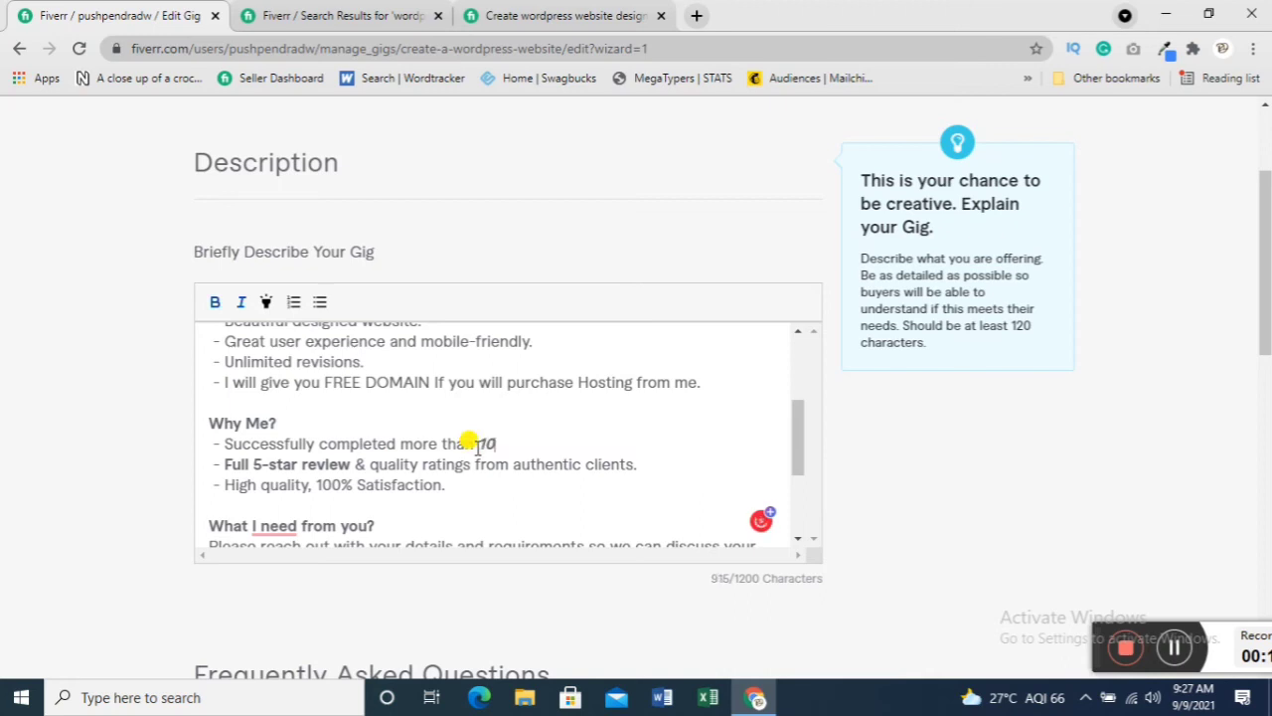
pyautogui.write('+ project ')
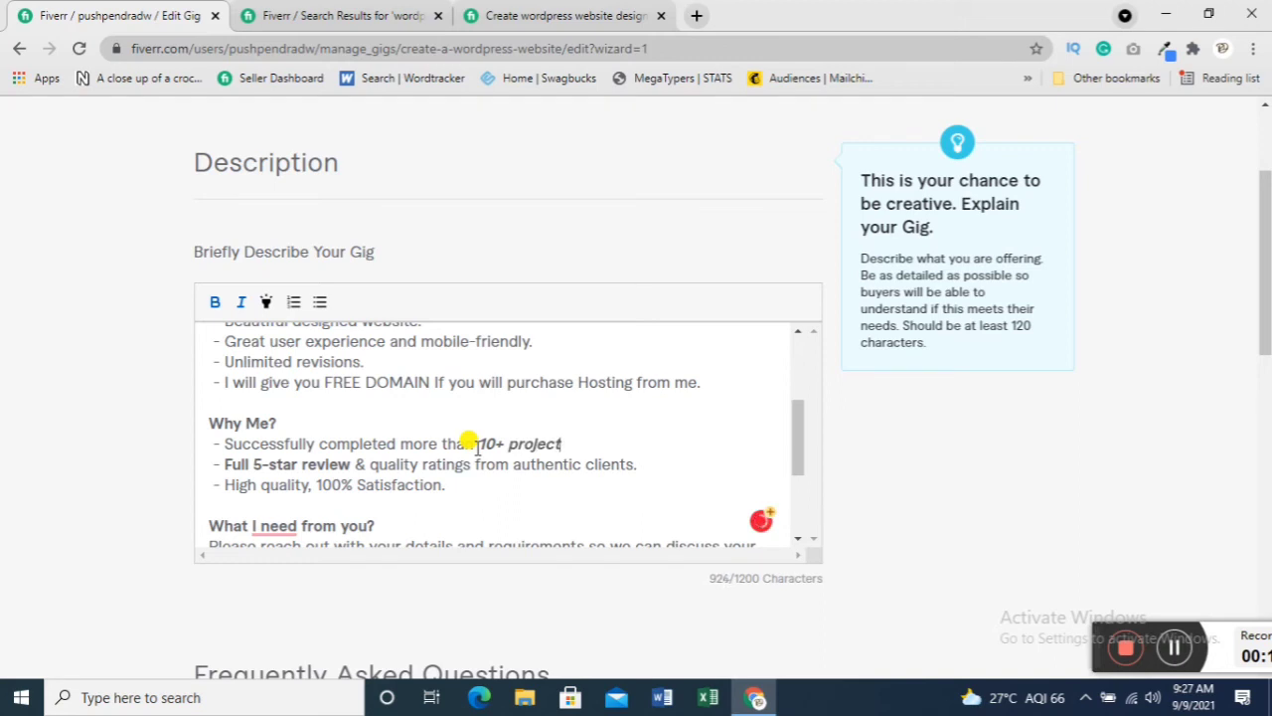
pyautogui.write('s In Us')
pyautogui.press('BackSpace')
pyautogui.press('BackSpace')
pyautogui.write('S market.')
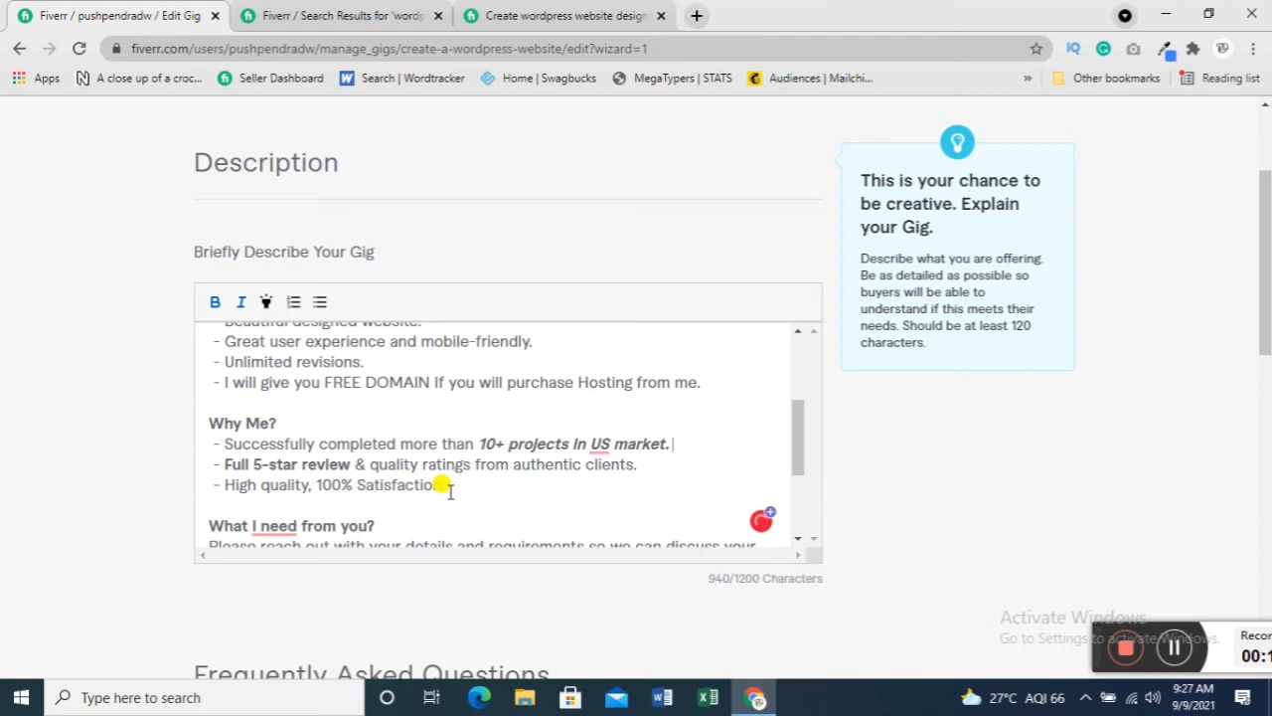
# - Delete the whole "Why Me?" section from the gig description, from its heading to the "100% Satisfaction" line
pyautogui.moveTo(449, 487); pyautogui.dragTo(198, 425)
pyautogui.press('BackSpace')
pyautogui.press('BackSpace')
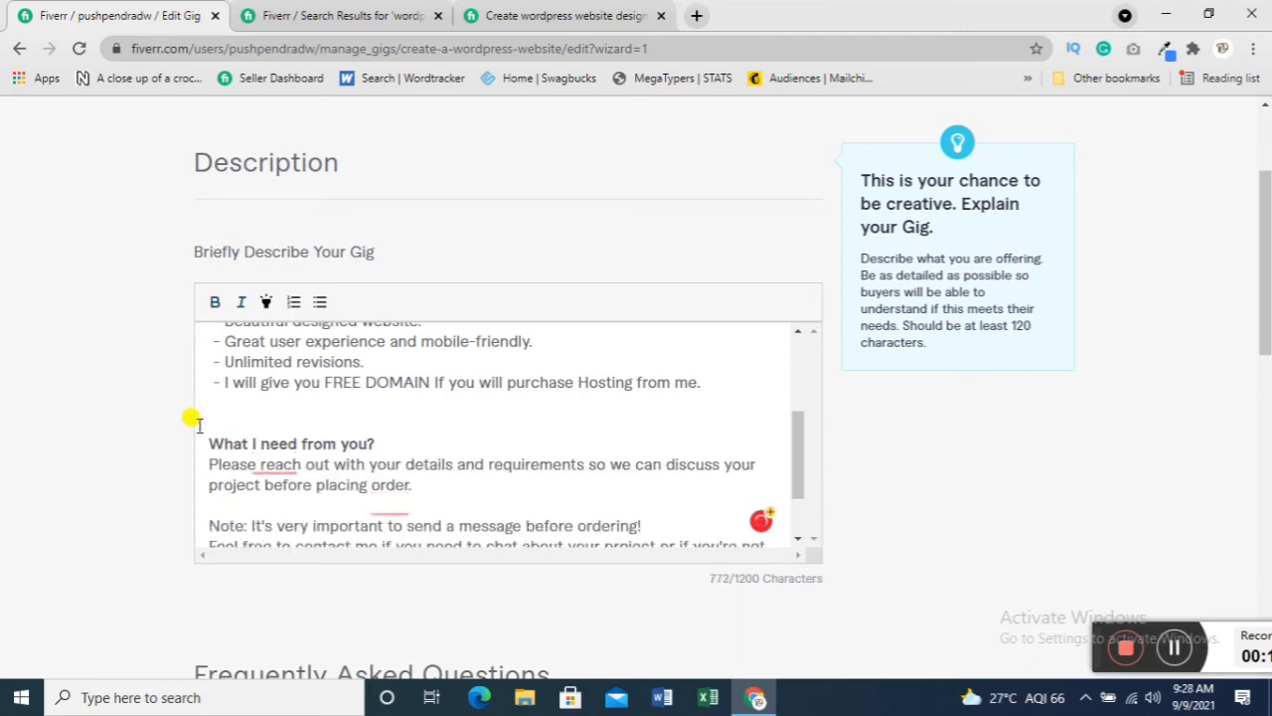
pyautogui.scroll(-1, 440, 474)
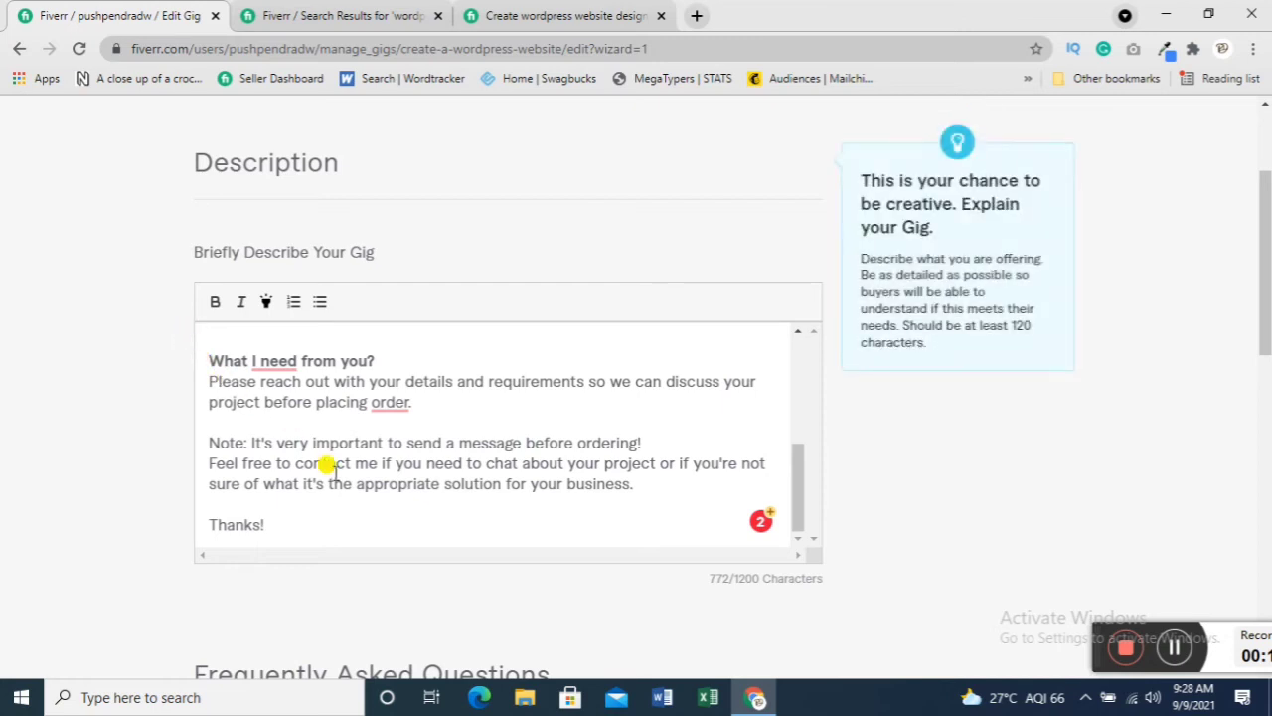
# - Look through the already opened gig "I will create wordpress website design and development" for frequently asked questions to use as a reference
pyautogui.scroll(-2, 327, 467)
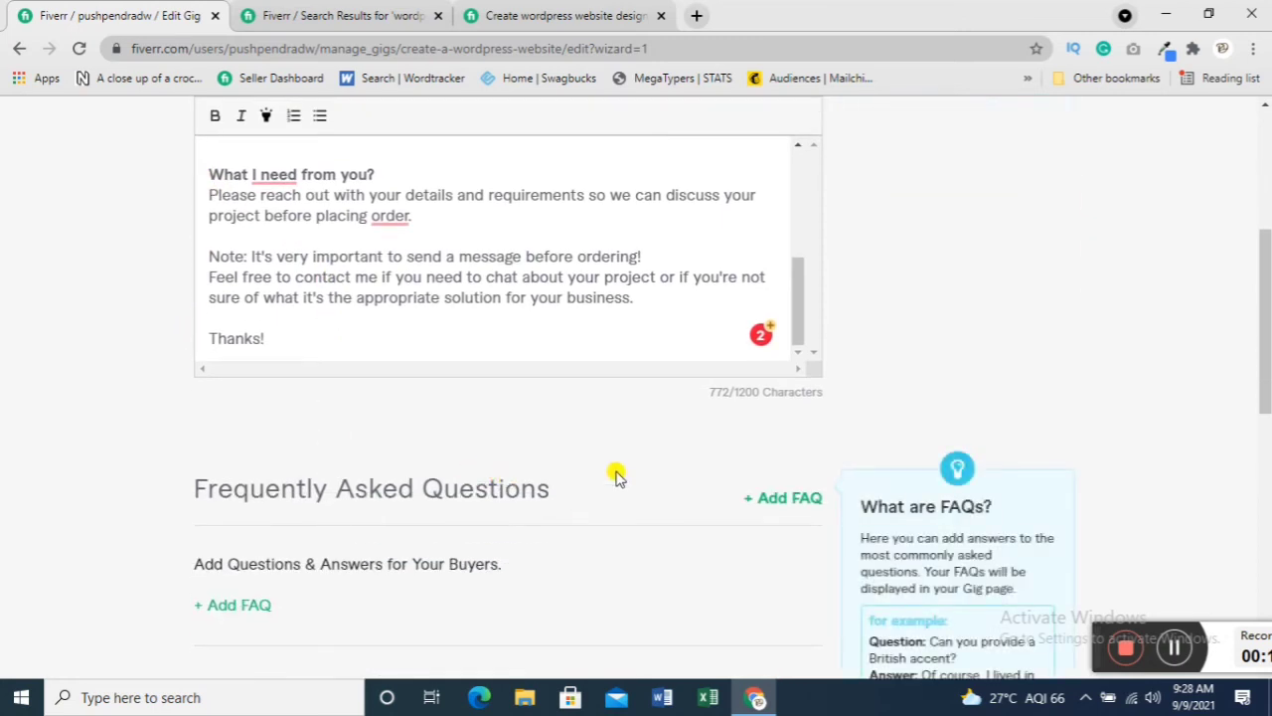
pyautogui.scroll(-3, 618, 467)
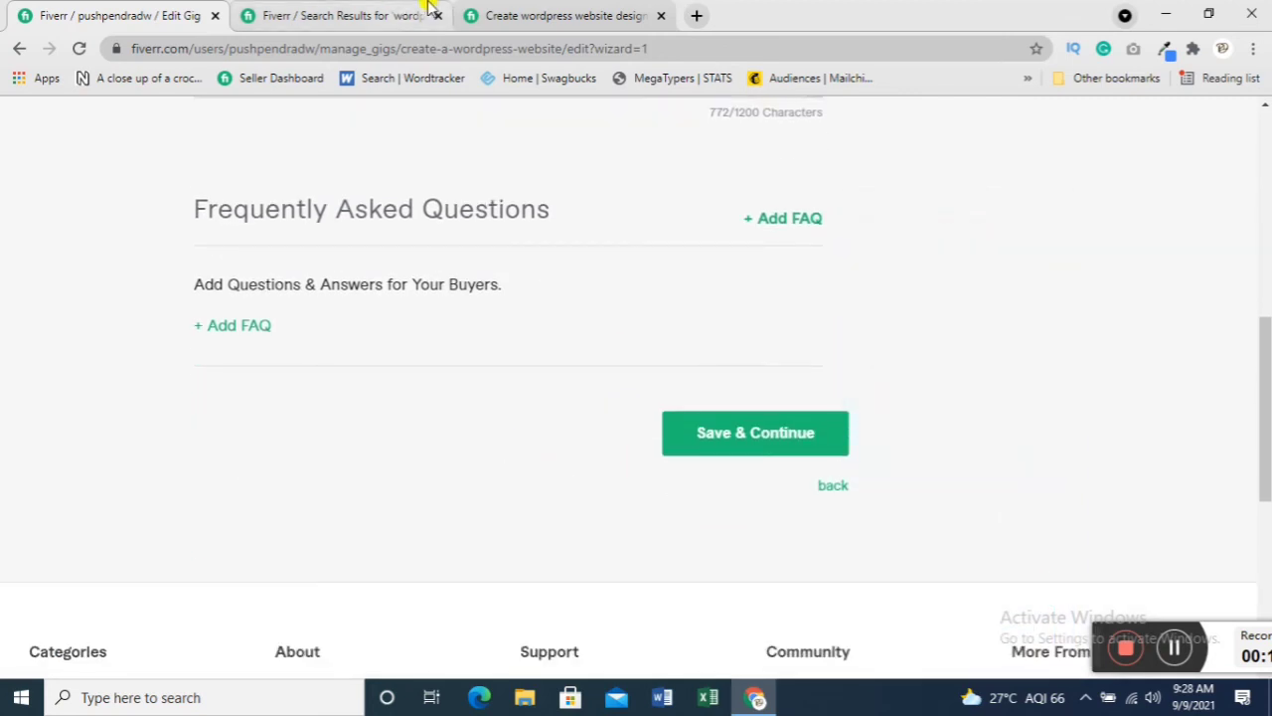
pyautogui.click(517, 15)
pyautogui.click(622, 502)
pyautogui.scroll(-2, 621, 477)
pyautogui.scroll(-12, 614, 420)
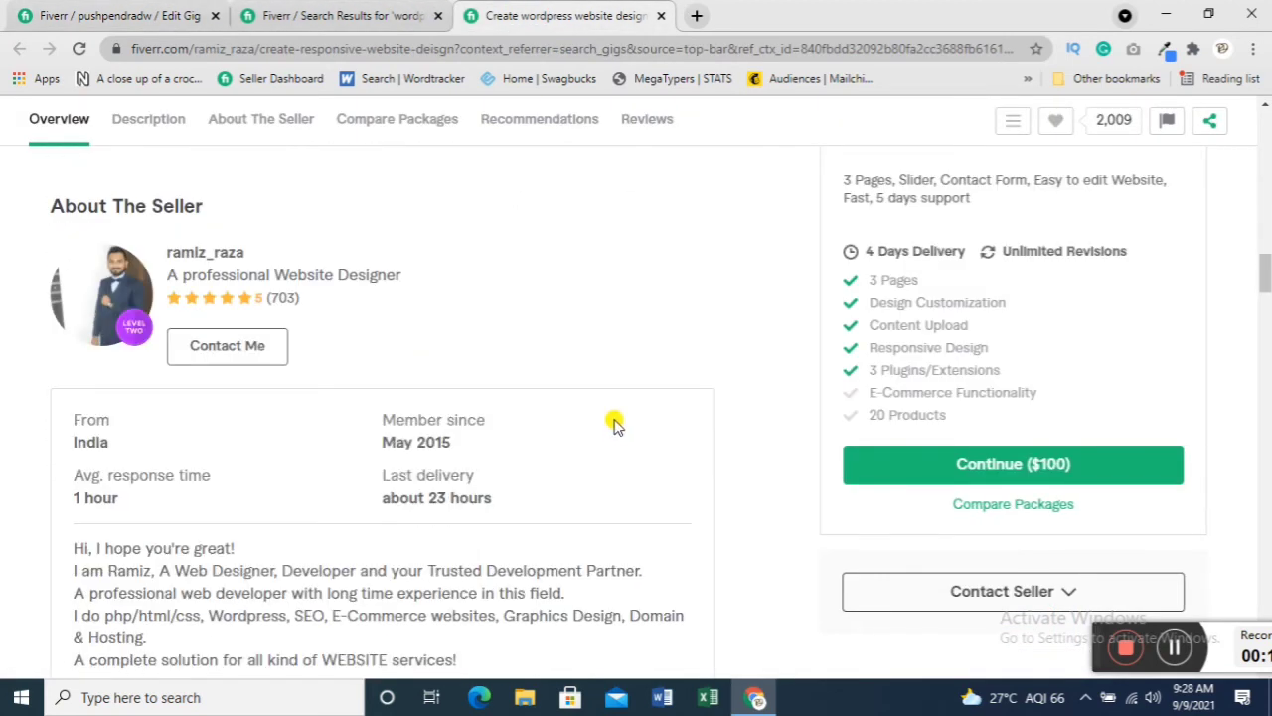
pyautogui.scroll(-15, 613, 419)
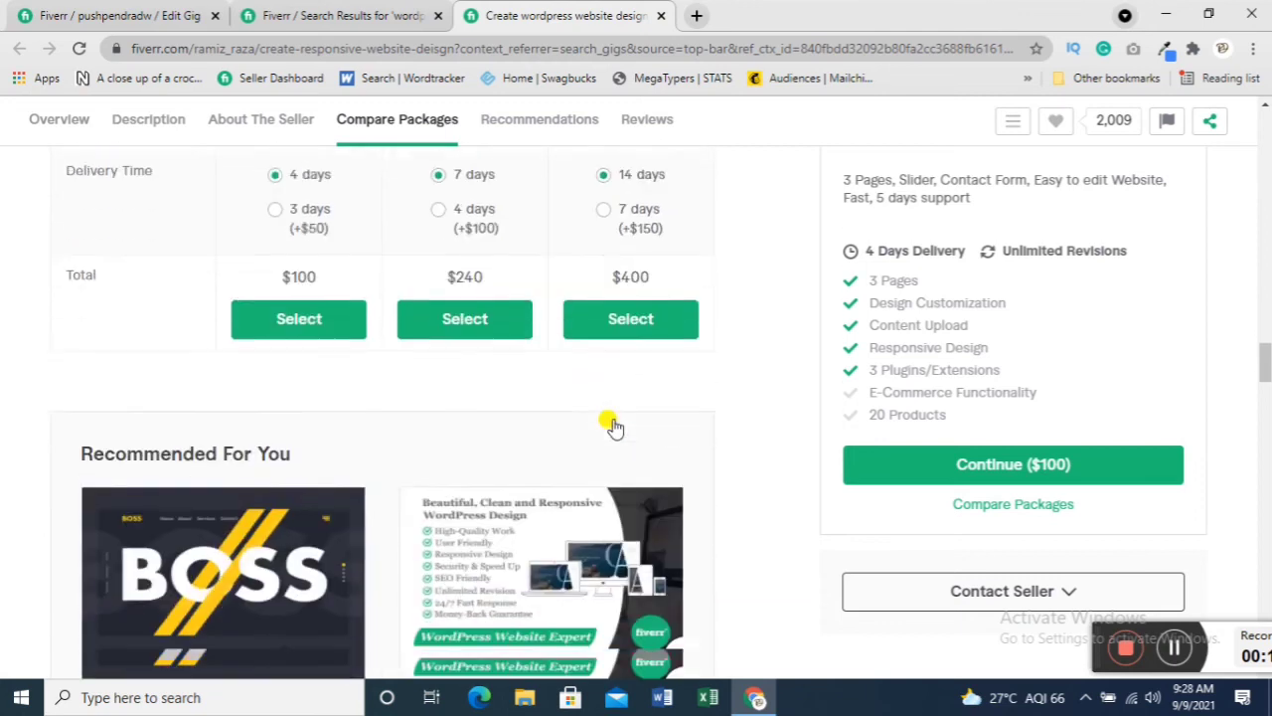
pyautogui.scroll(-11, 613, 421)
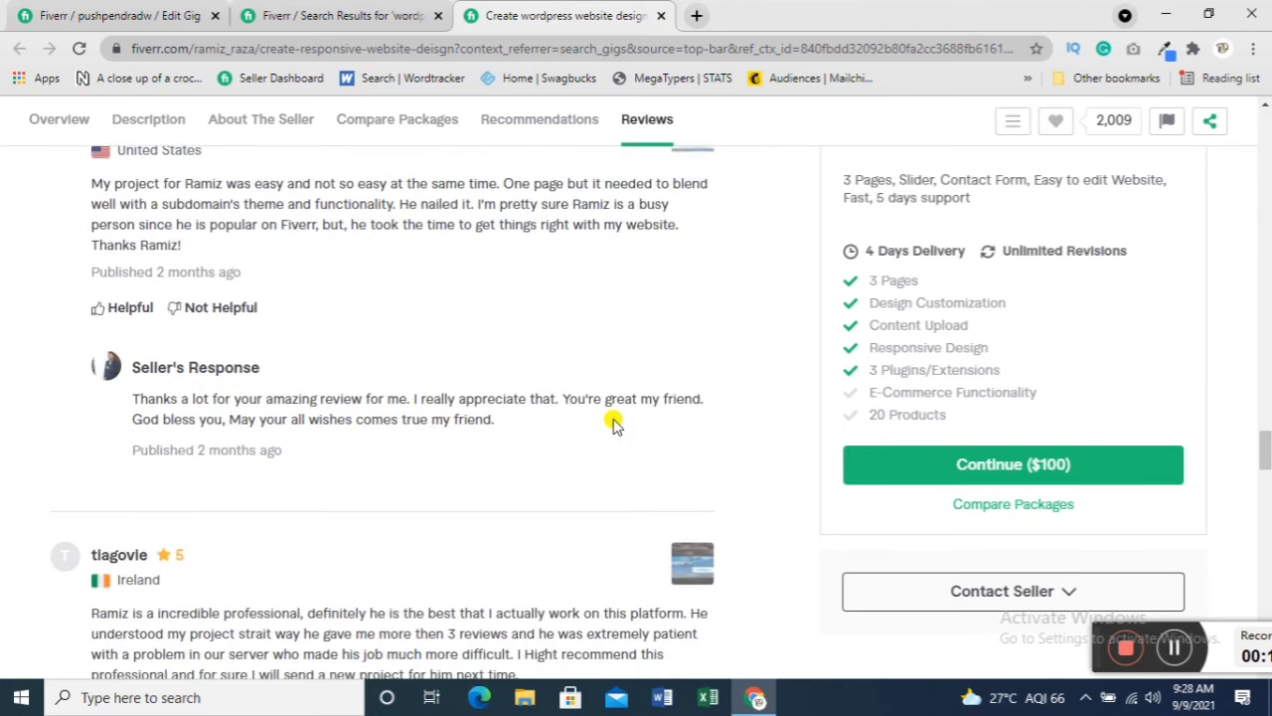
pyautogui.scroll(-5, 613, 421)
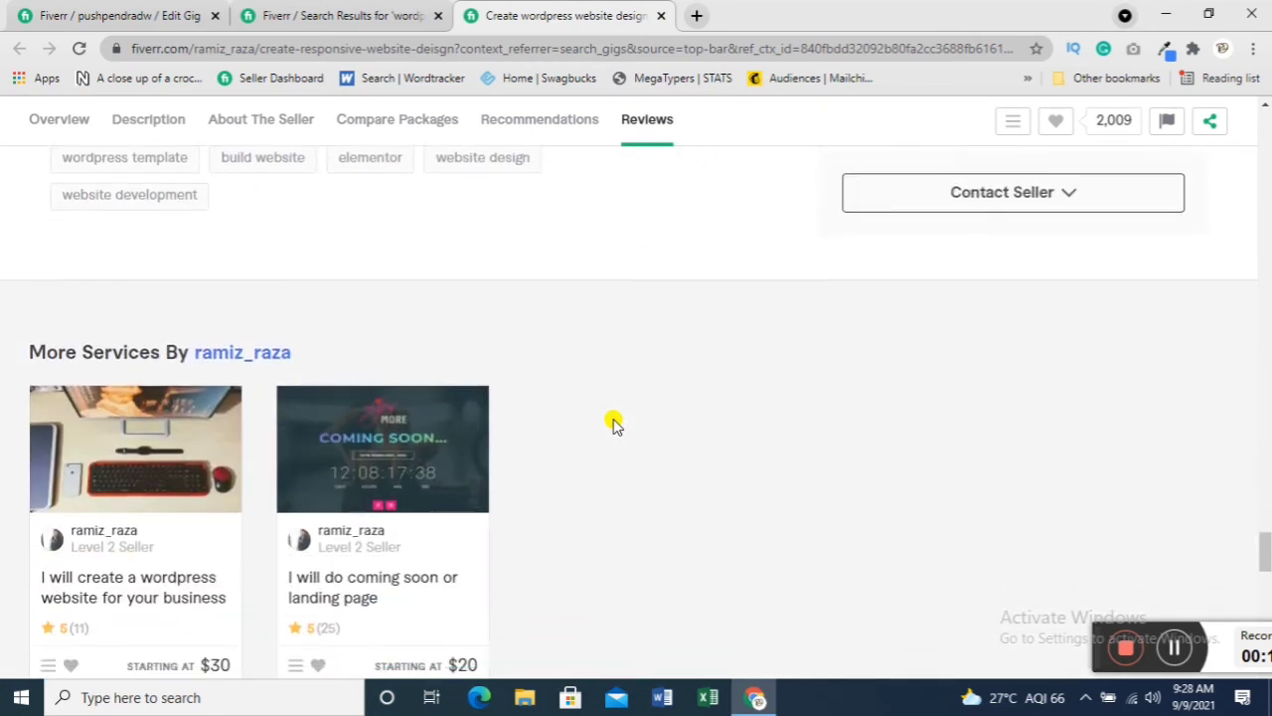
pyautogui.scroll(10, 614, 421)
pyautogui.scroll(20, 613, 422)
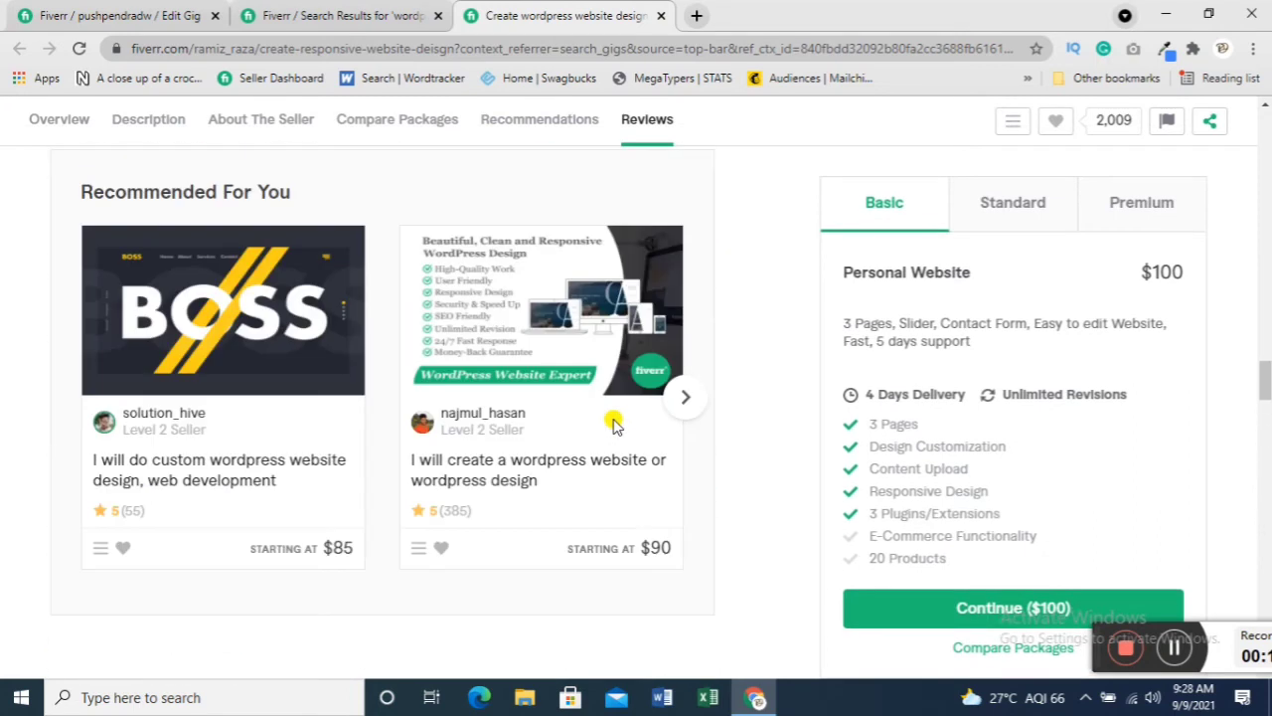
pyautogui.scroll(3, 613, 422)
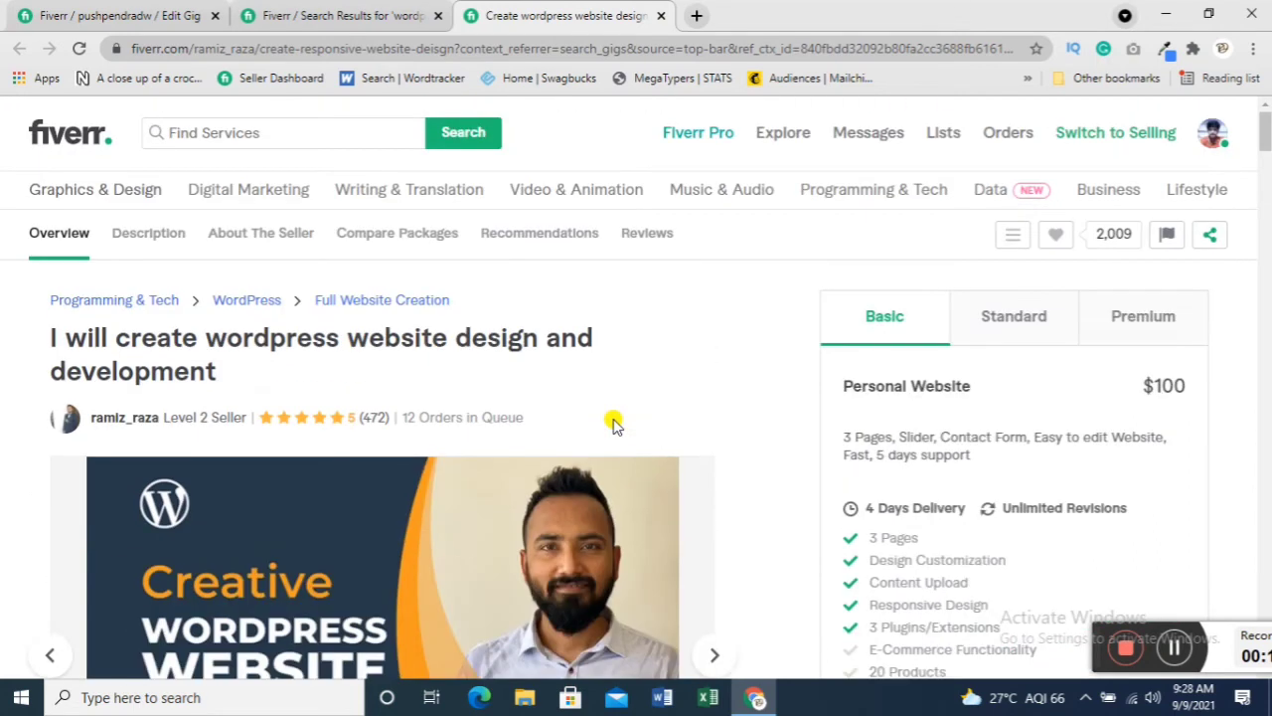
# - Open the gig "I will design and develop a professional wordpress website and blog" from the search results and look for its FAQ
pyautogui.click(338, 15)
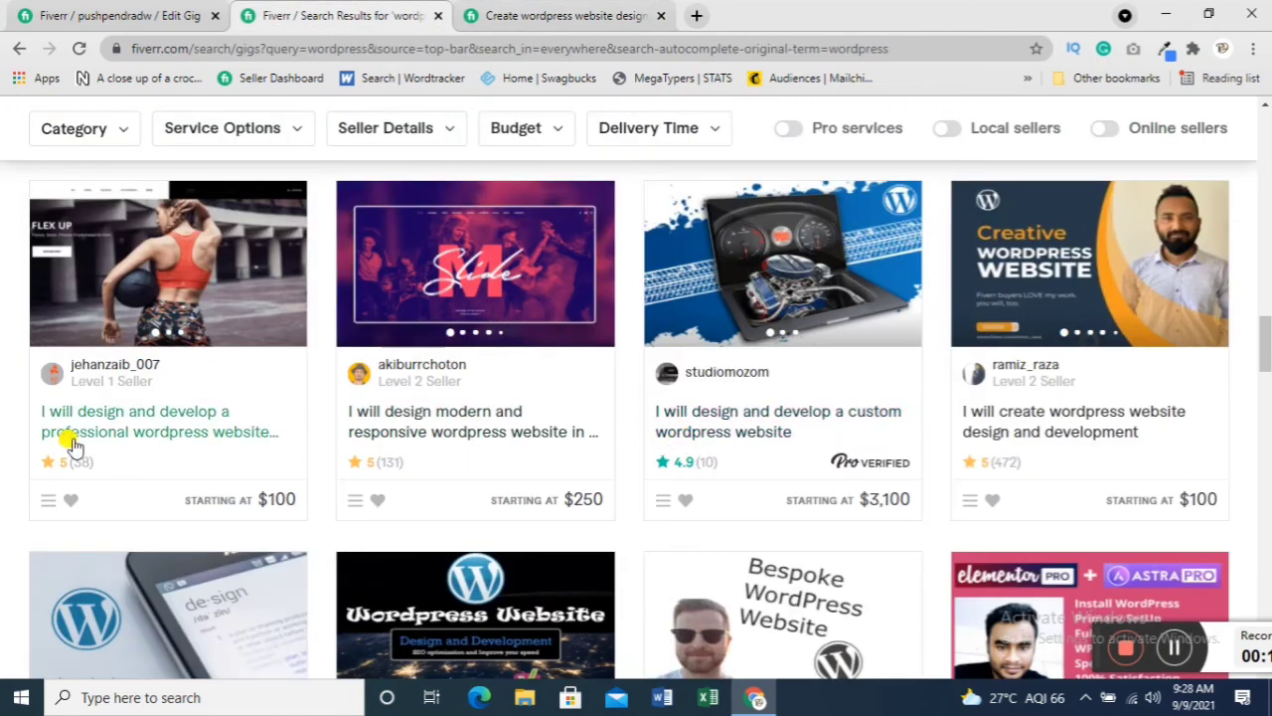
pyautogui.click(107, 421)
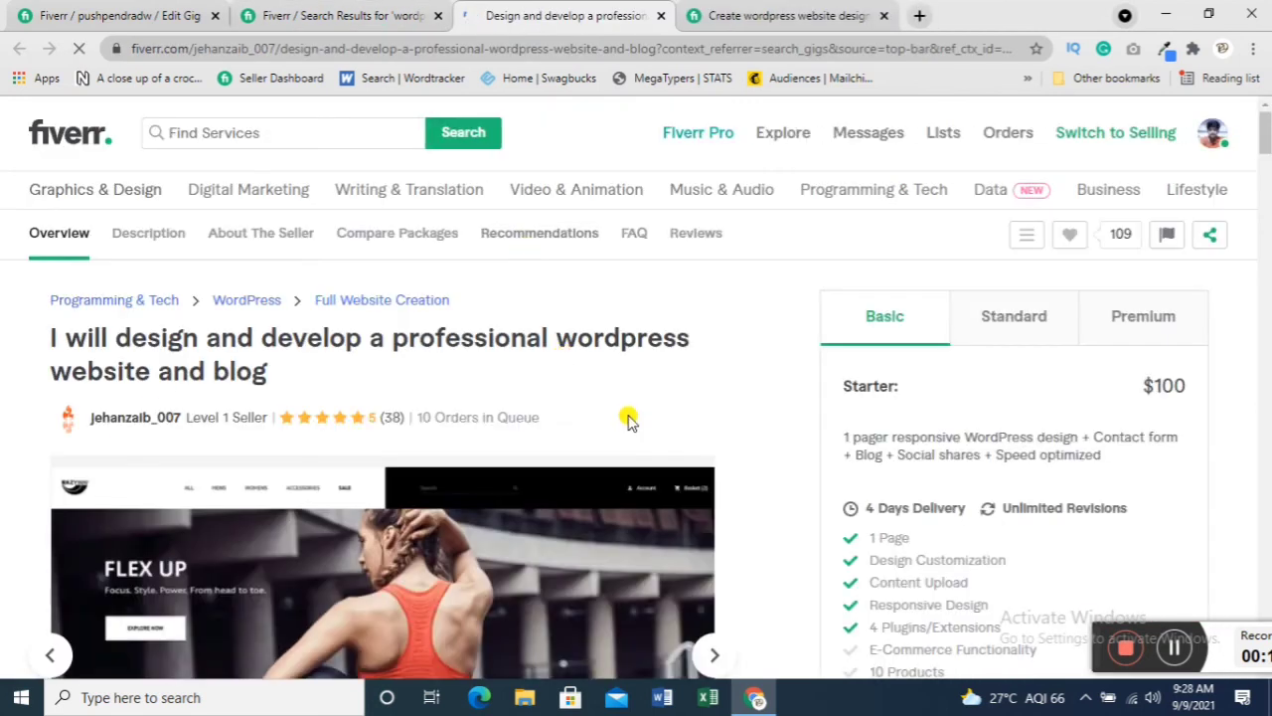
pyautogui.scroll(-15, 646, 397)
pyautogui.scroll(-10, 661, 385)
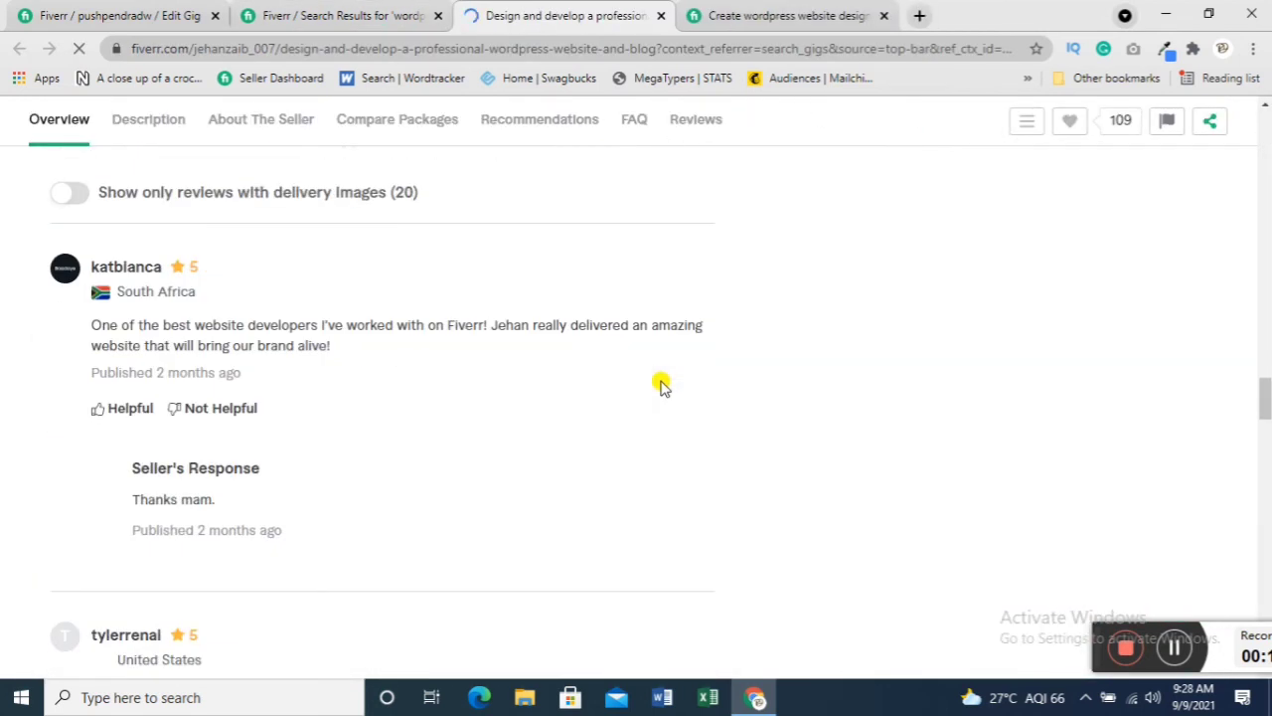
pyautogui.scroll(-11, 663, 382)
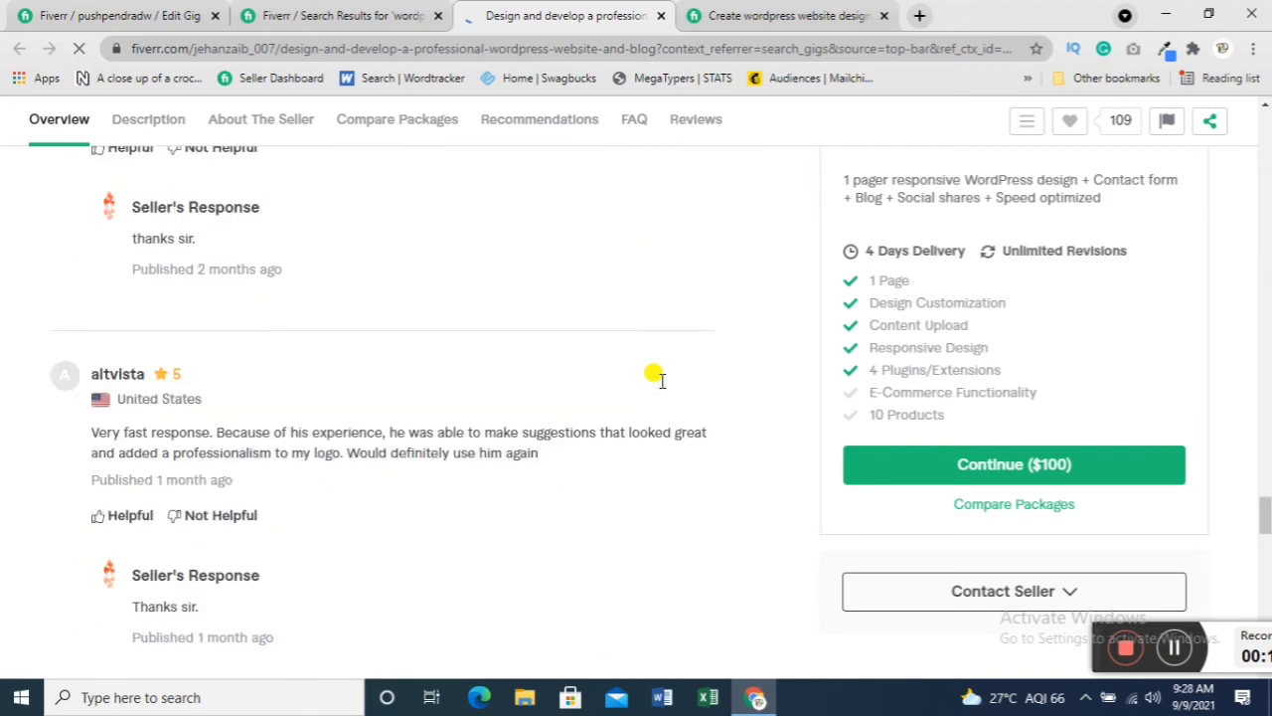
pyautogui.scroll(9, 663, 388)
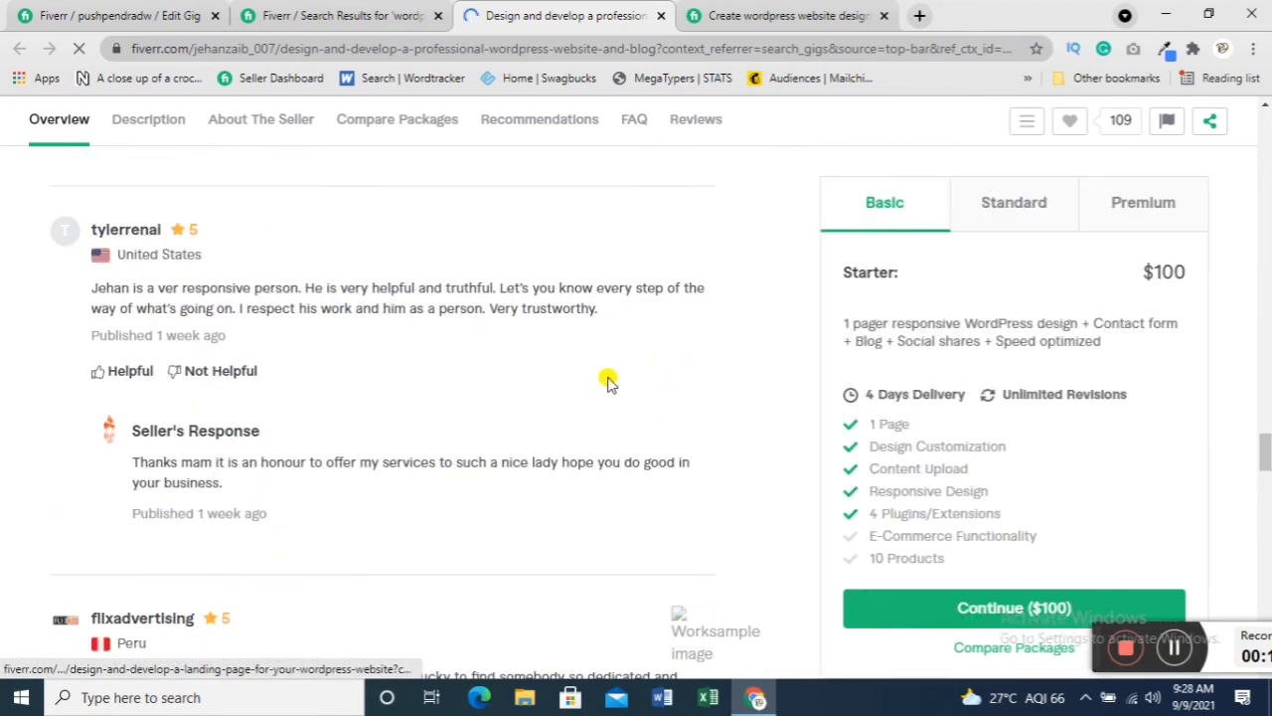
# - Return to the gig editor and start an FAQ entry with the question "Do you provide revisions?"
pyautogui.click(69, 15)
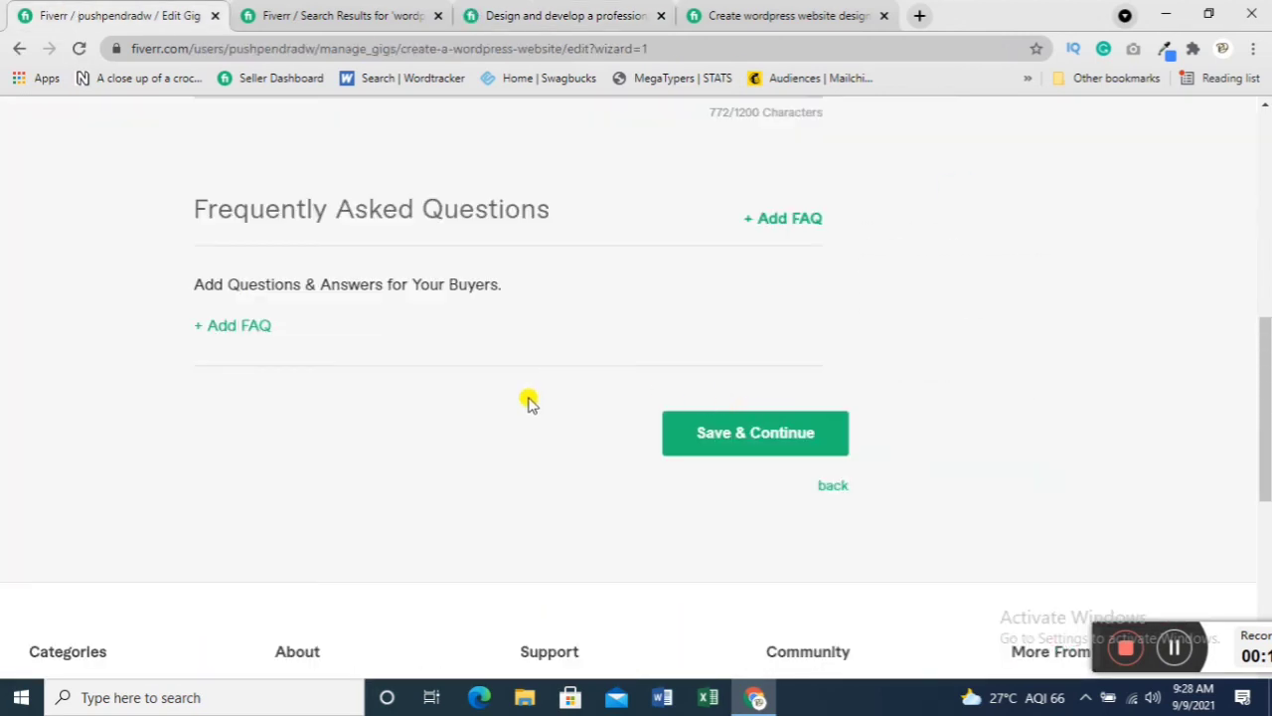
pyautogui.click(249, 329)
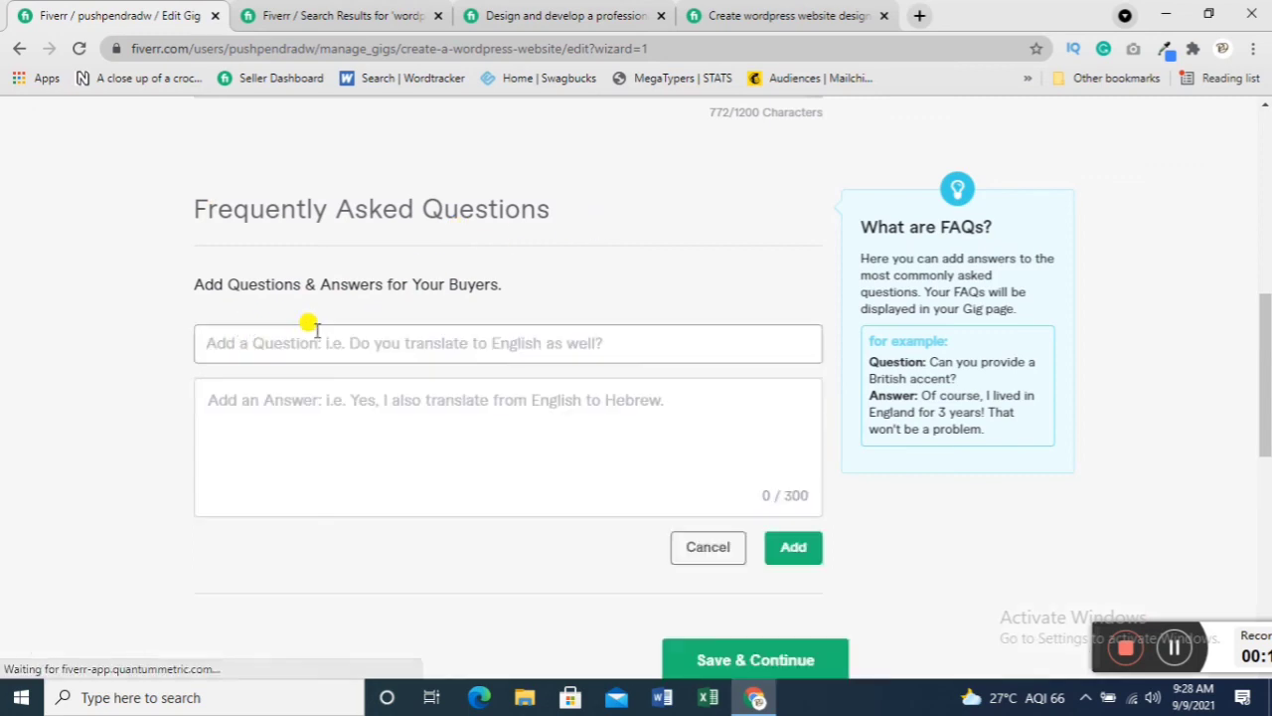
pyautogui.scroll(-1, 338, 338)
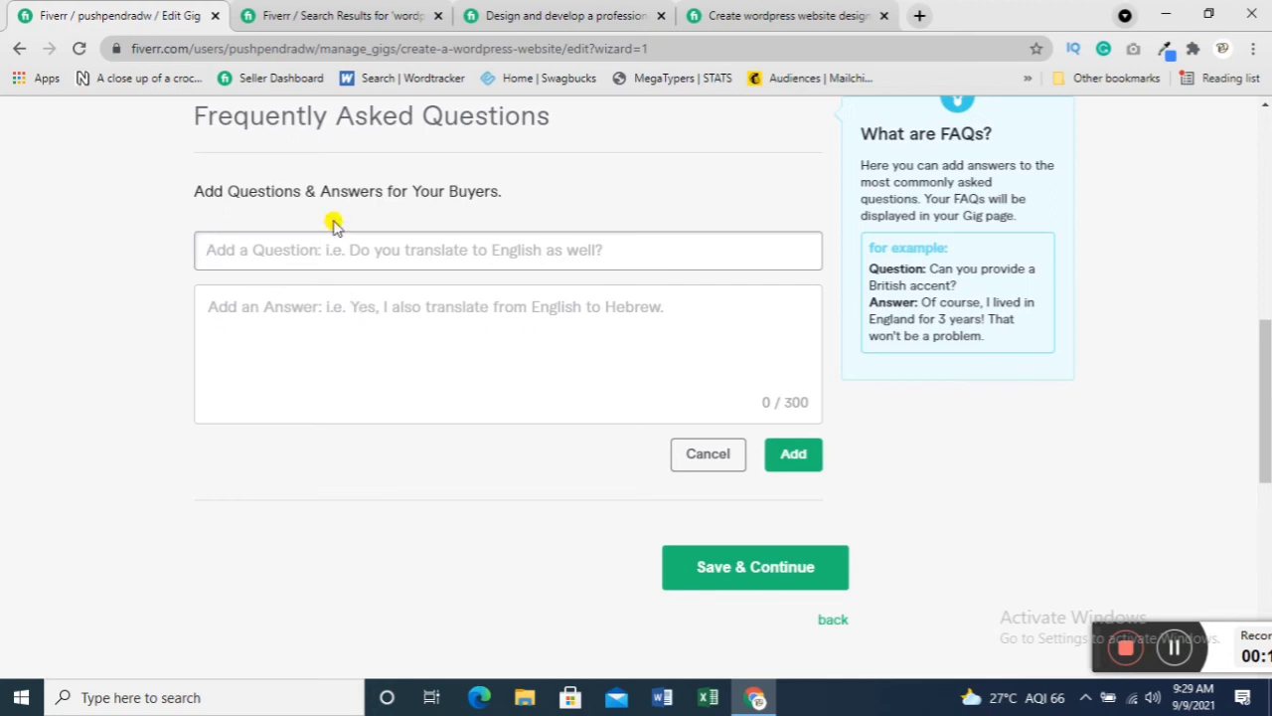
pyautogui.write('Do ')
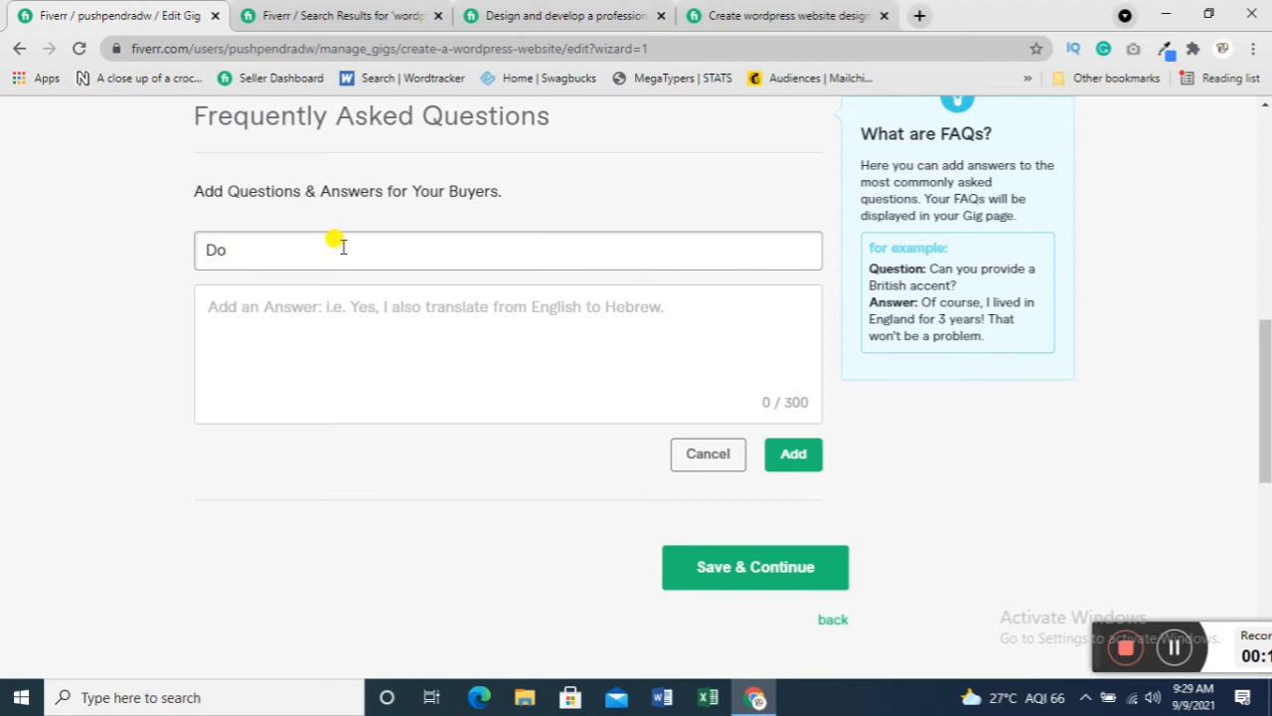
pyautogui.write('you provide revisions?')
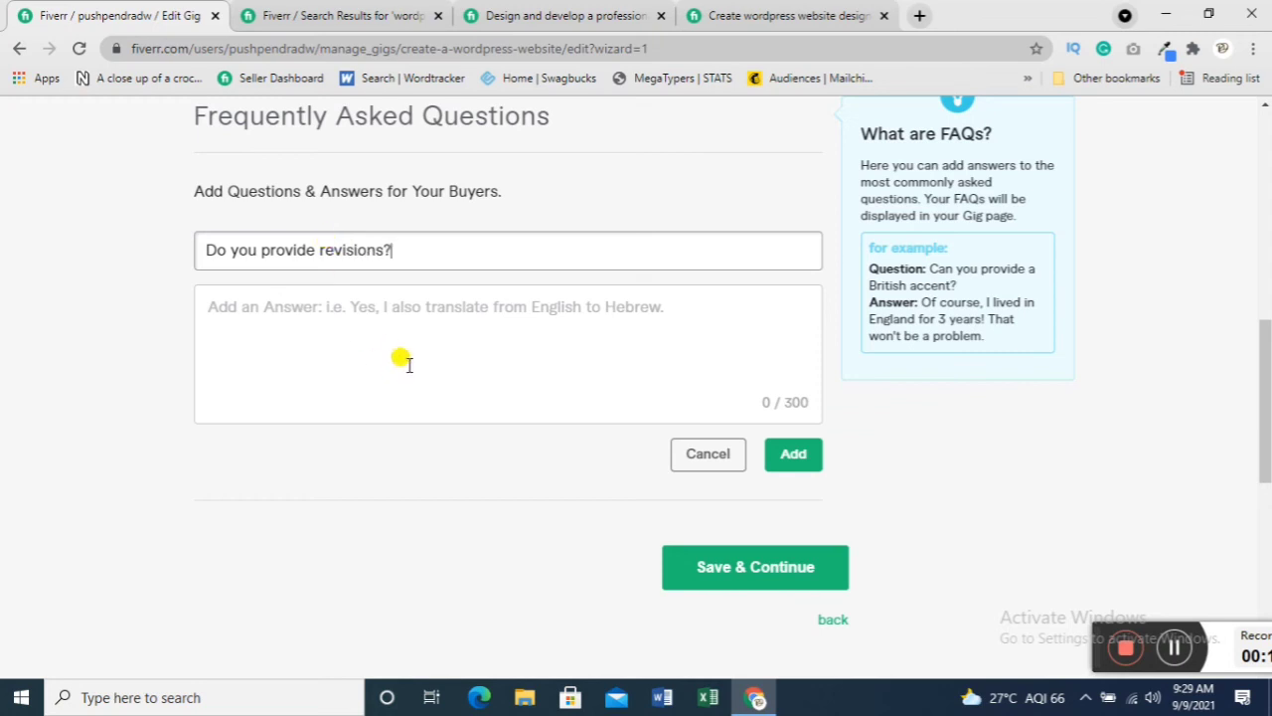
# - Enter an answer beginning with "Yes," for the revisions question and add the entry to the FAQ
pyautogui.click(407, 319)
pyautogui.write('Yes, Id')
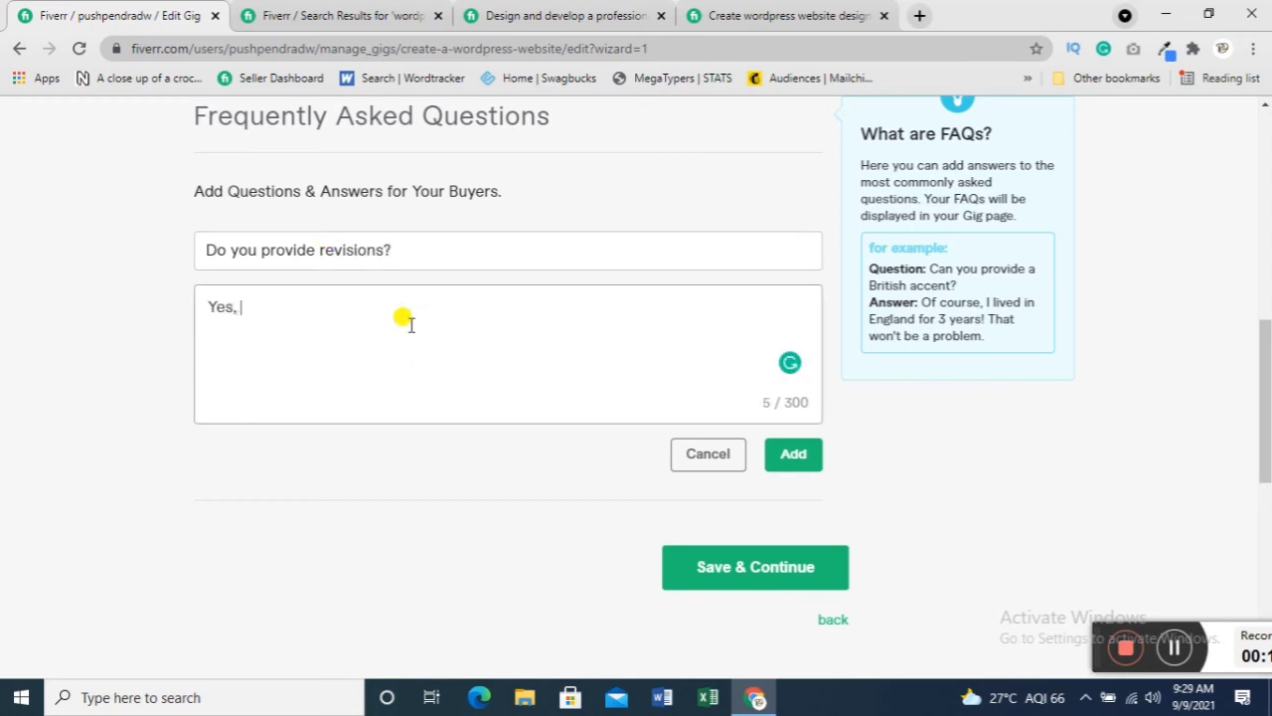
pyautogui.press('BackSpace')
pyautogui.press('BackSpace')
pyautogui.write('i am')
pyautogui.click(799, 467)
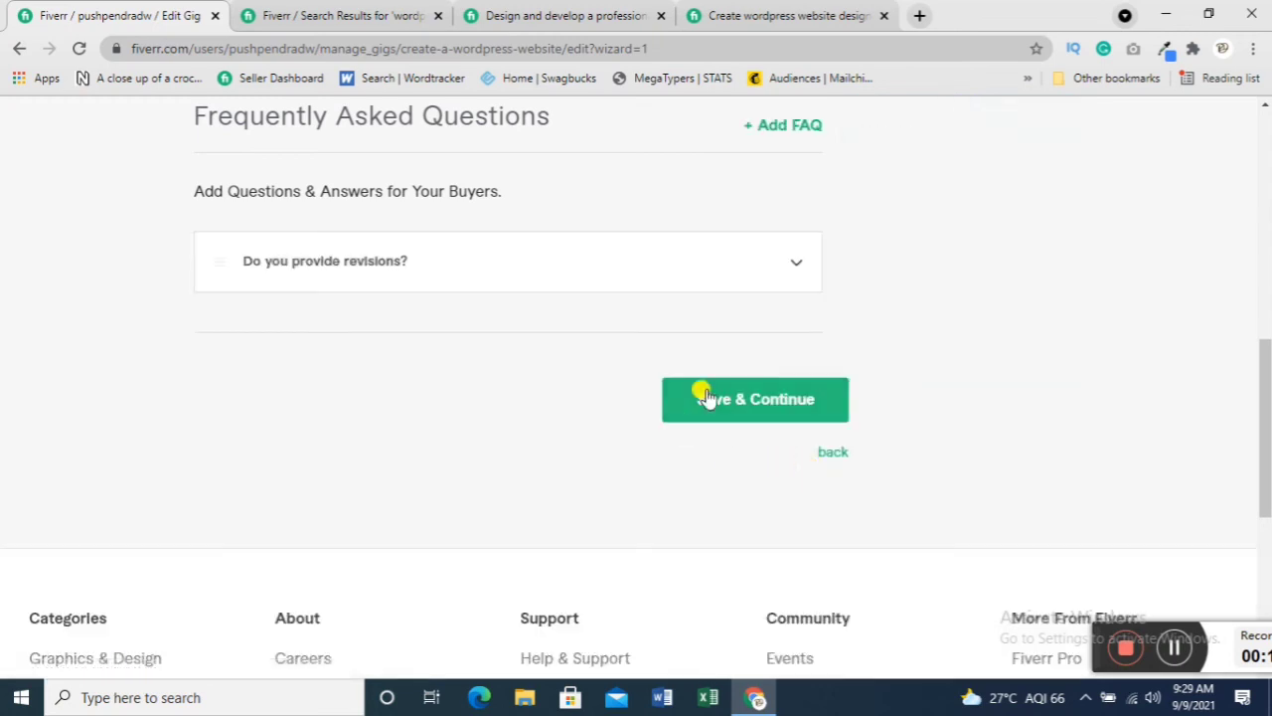
# - Start a second FAQ entry with the question "Will you provide future assistance after completion of project?", correcting the spelling of "assistance"
pyautogui.click(785, 125)
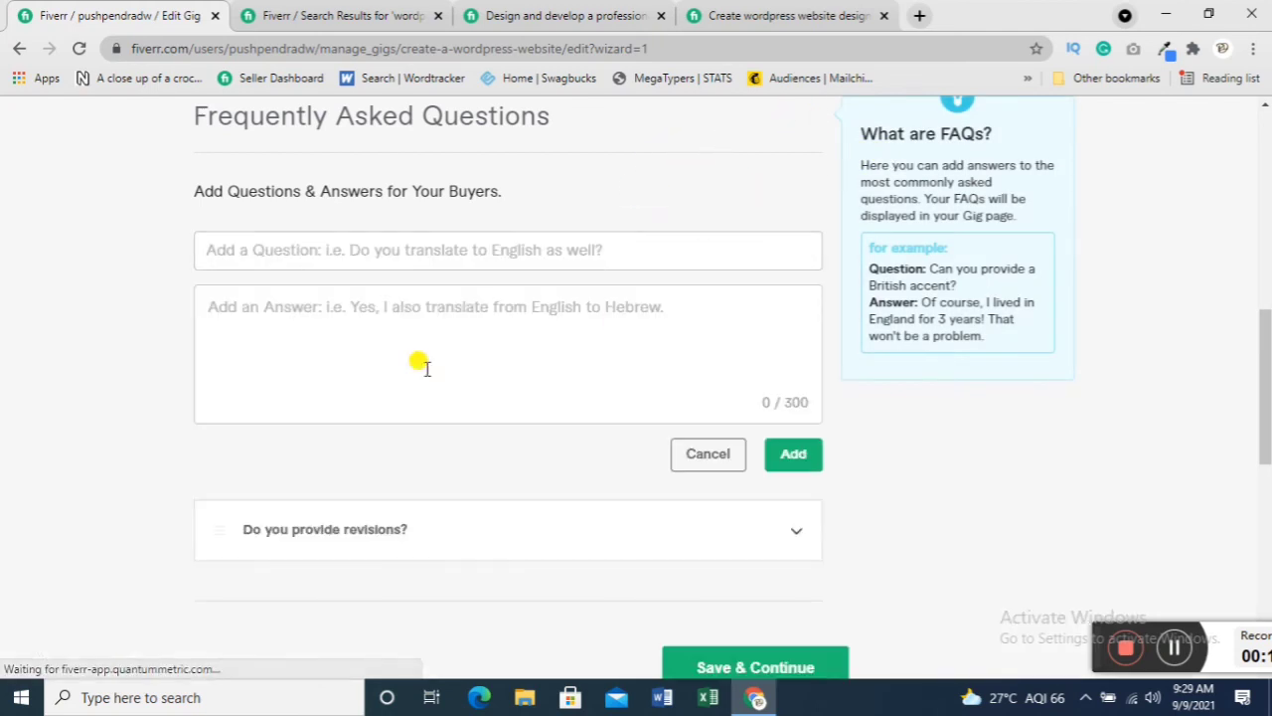
pyautogui.click(442, 250)
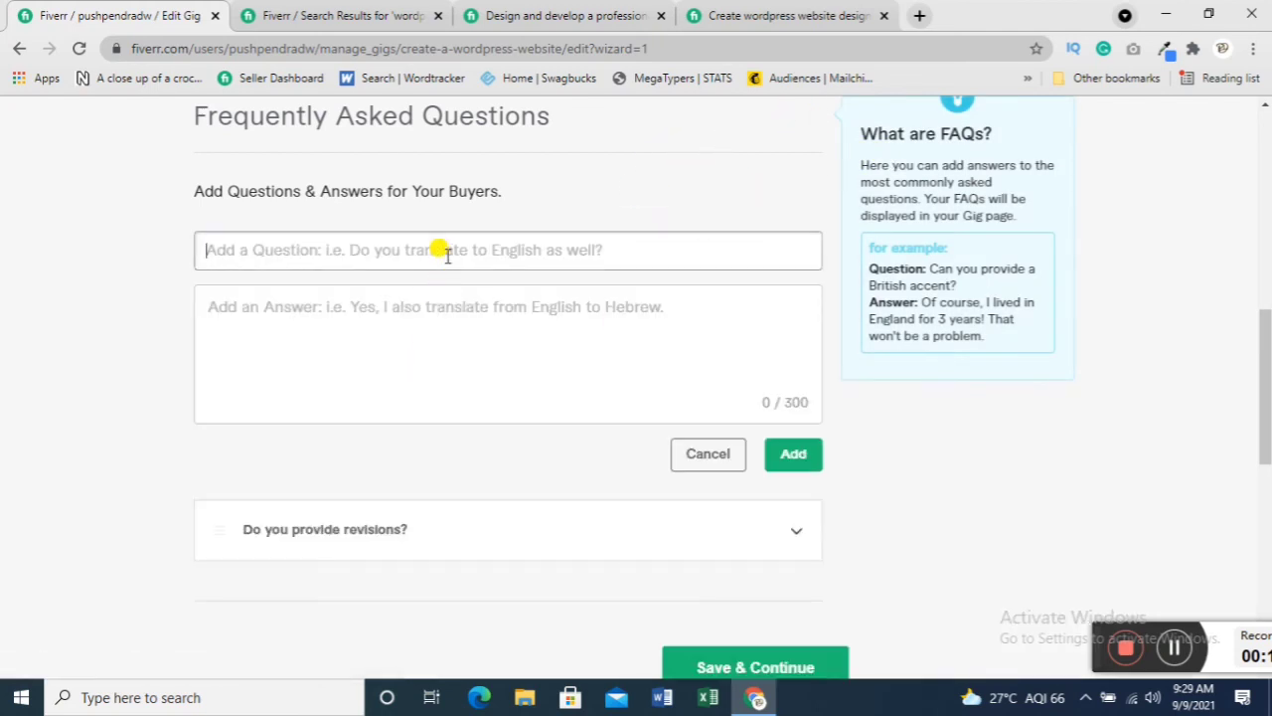
pyautogui.write('D')
pyautogui.press('BackSpace')
pyautogui.write('W')
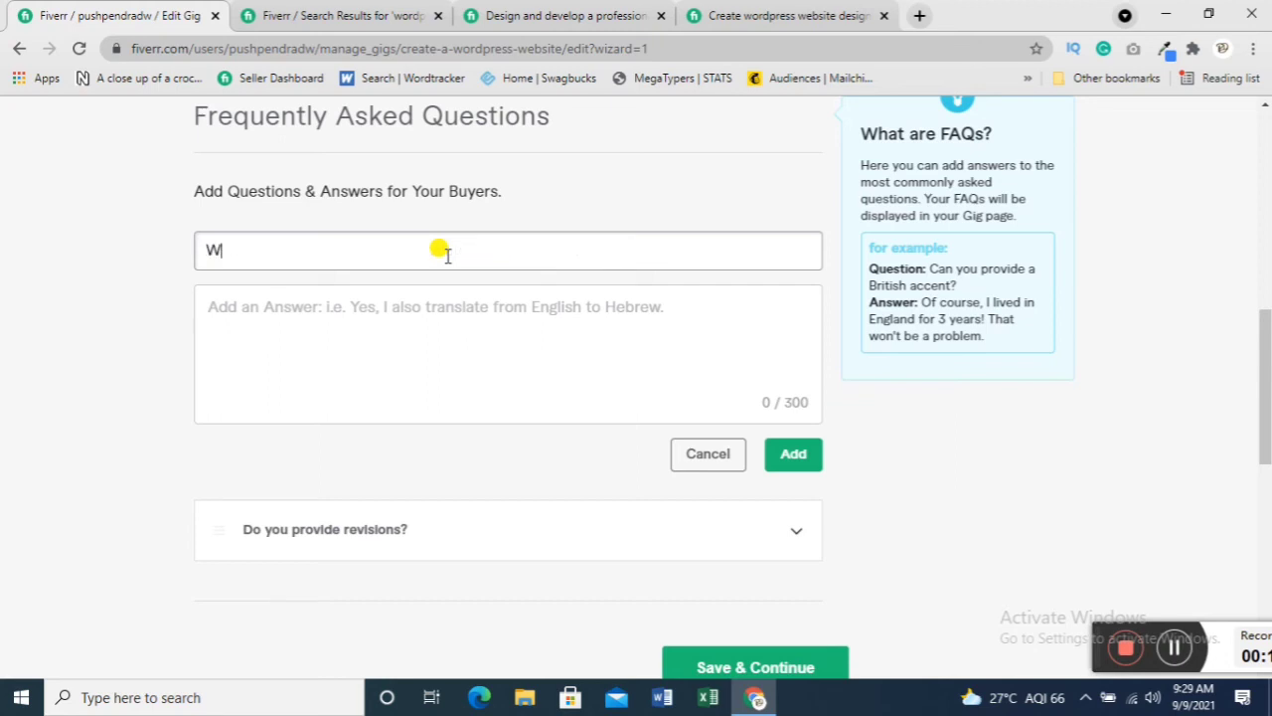
pyautogui.write('ill uoyou provide future')
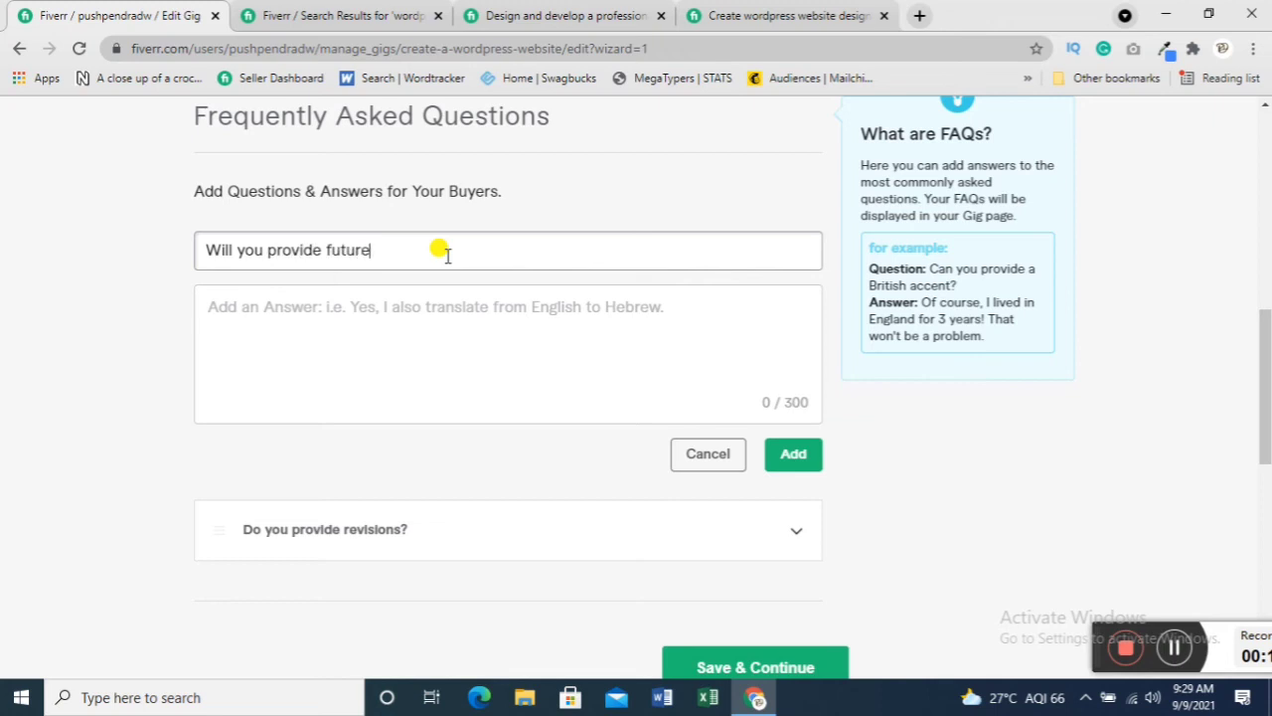
pyautogui.write('  assiatance afyter')
pyautogui.press('BackSpace')
pyautogui.press('BackSpace')
pyautogui.press('BackSpace')
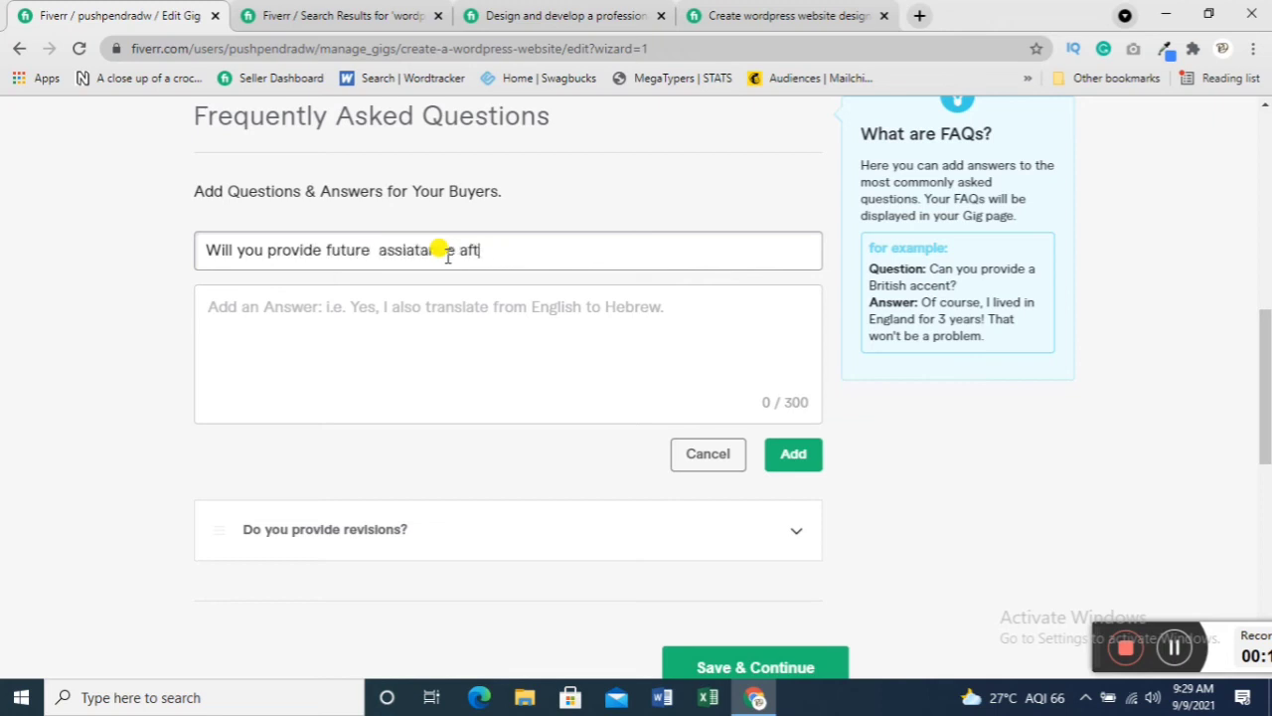
pyautogui.write('er cpm')
pyautogui.write('mpleting the')
pyautogui.press('BackSpace')
pyautogui.press('BackSpace')
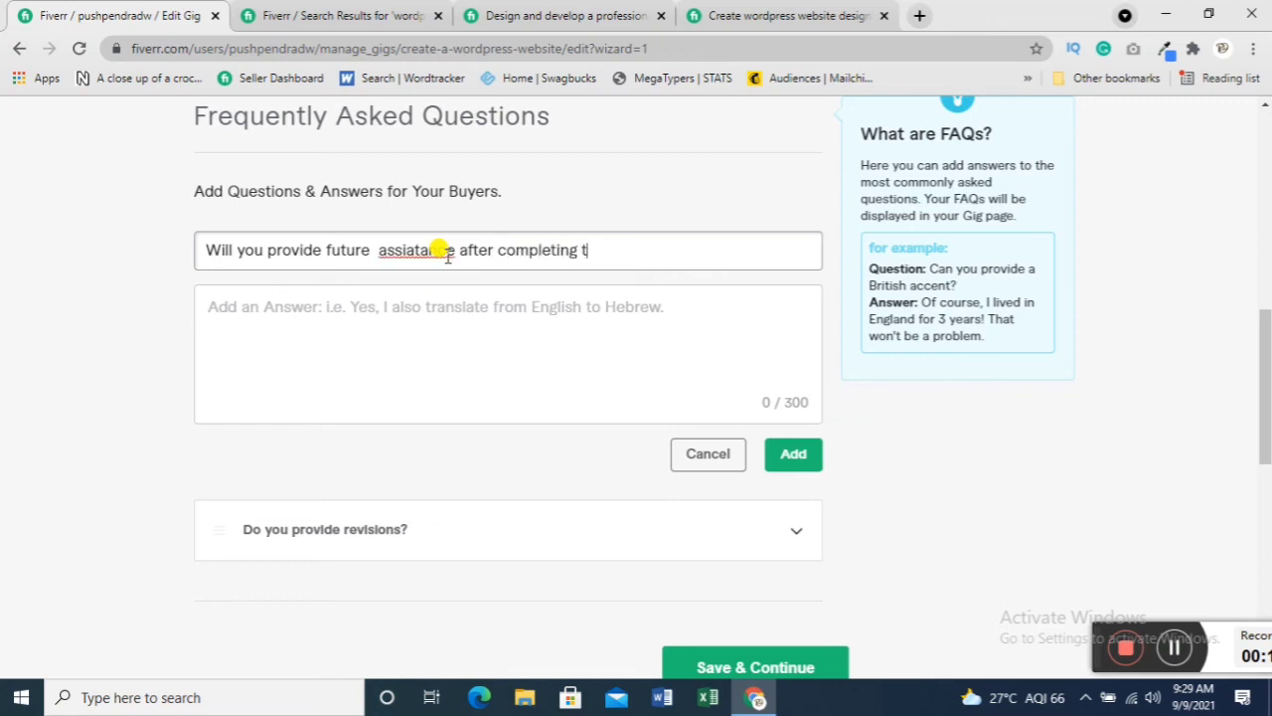
pyautogui.write('ion of project?')
pyautogui.rightClick(447, 253)
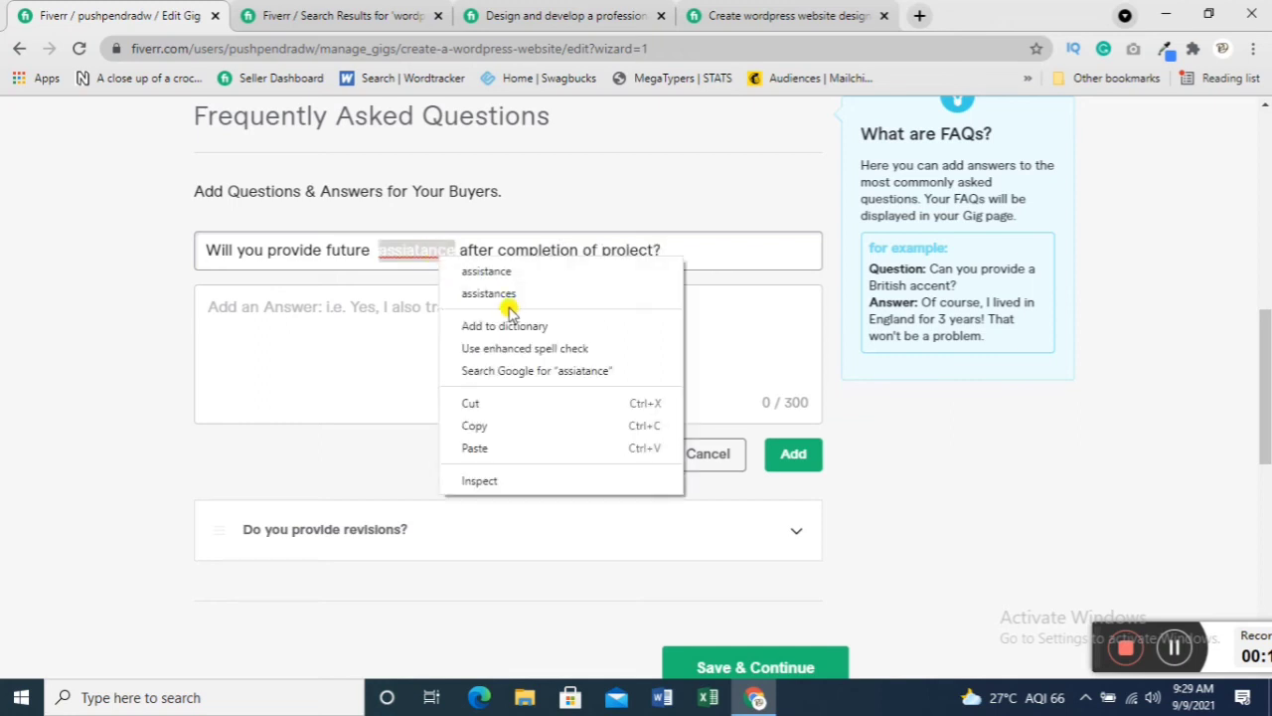
pyautogui.click(511, 271)
# - Answer the future assistance question with "Yes." and add the entry to the FAQ
pyautogui.click(453, 328)
pyautogui.write('Yes.')
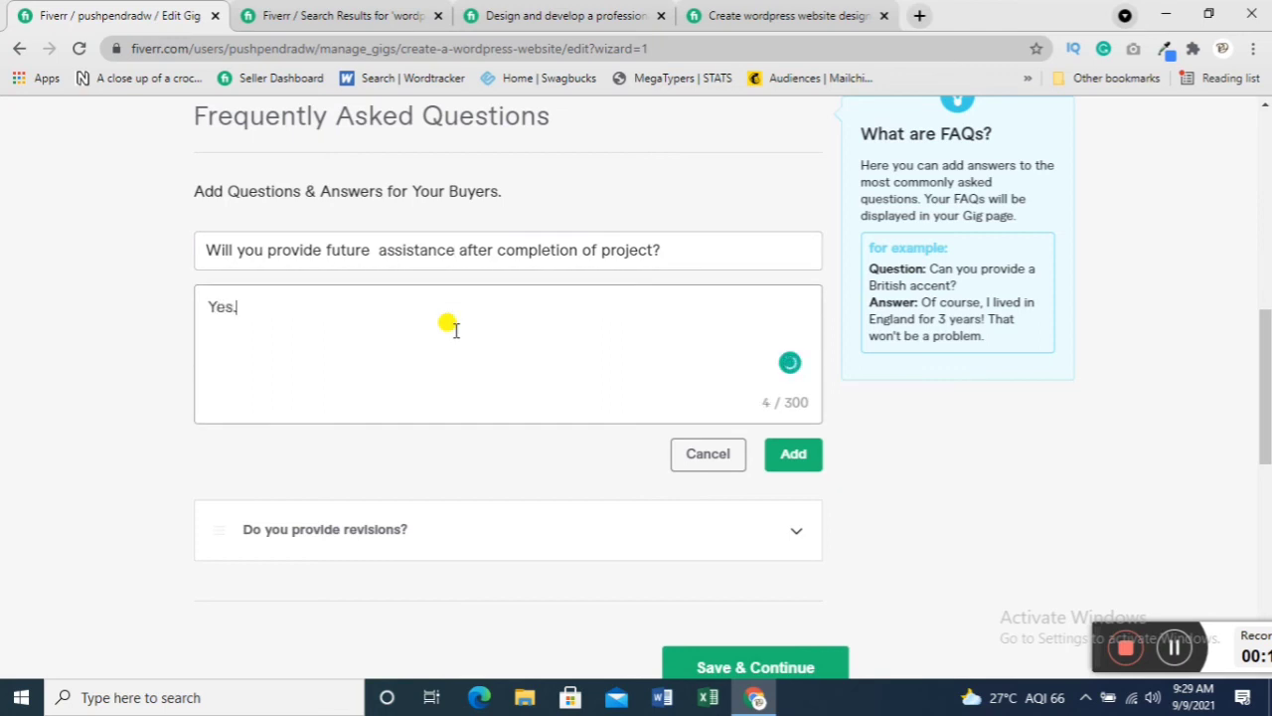
pyautogui.click(777, 456)
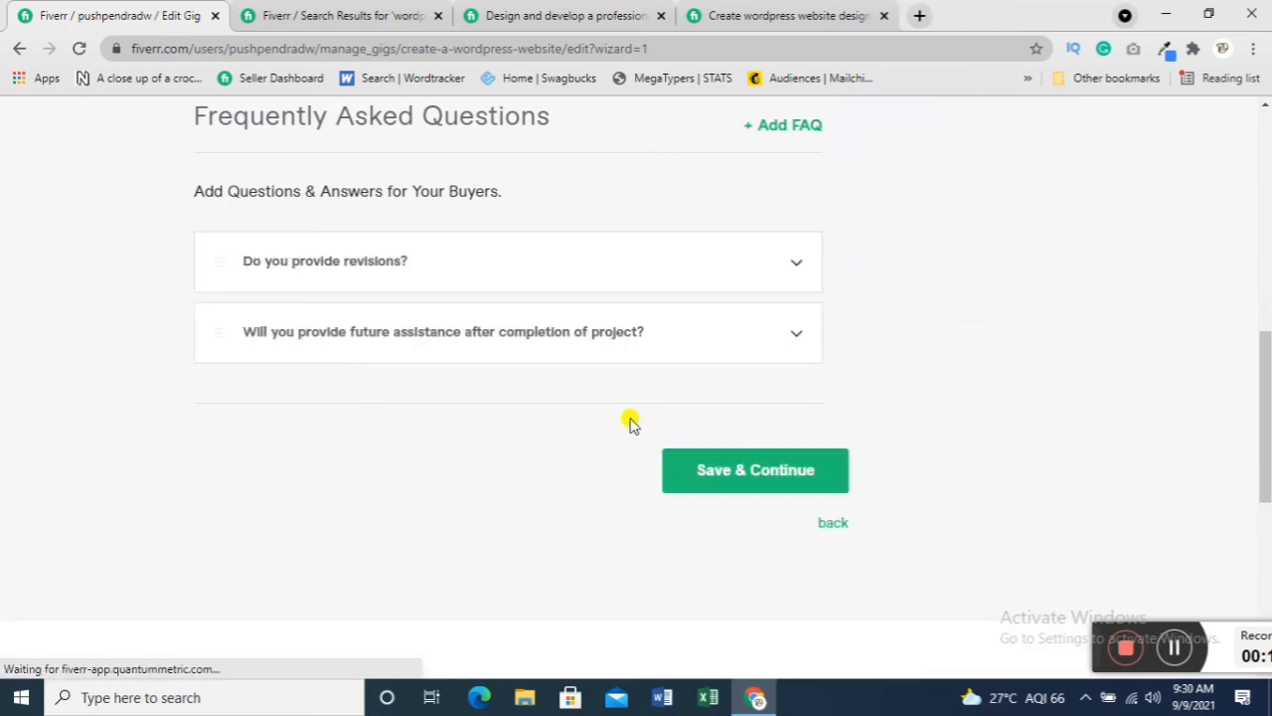
# - Save the description and FAQ section and start a new buyer question in the gig requirements
pyautogui.click(709, 471)
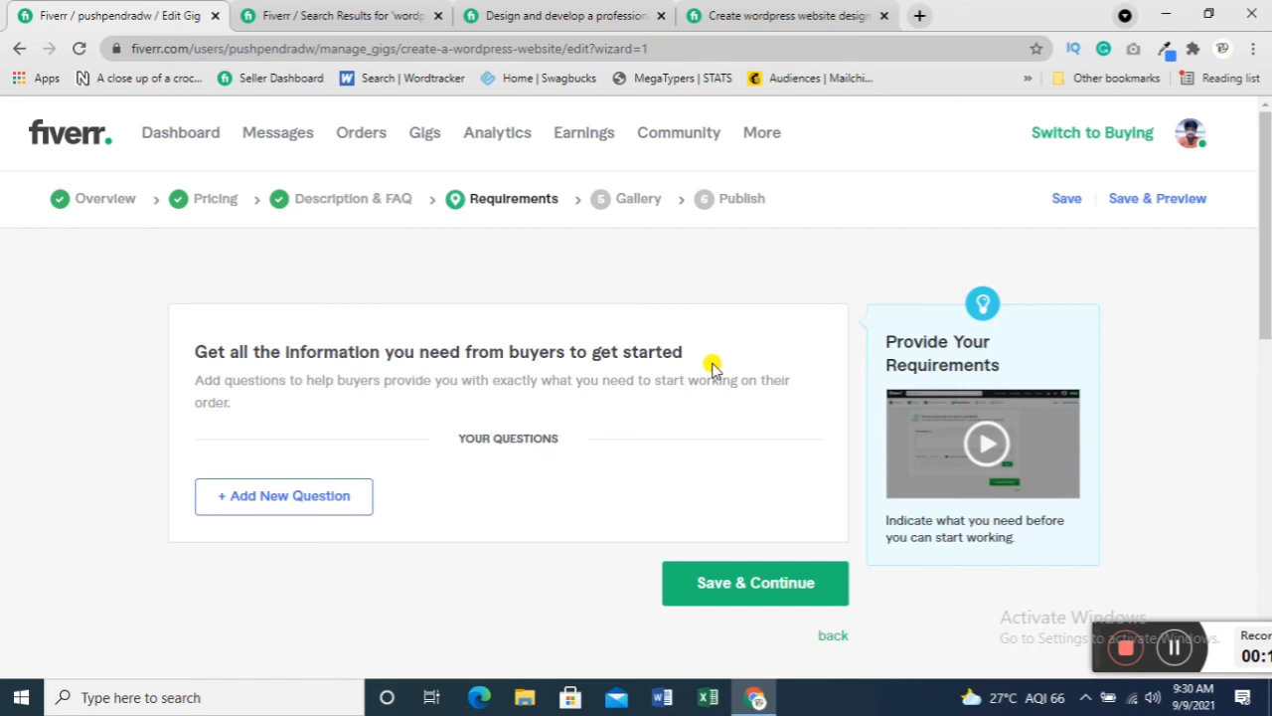
pyautogui.scroll(-3, 712, 363)
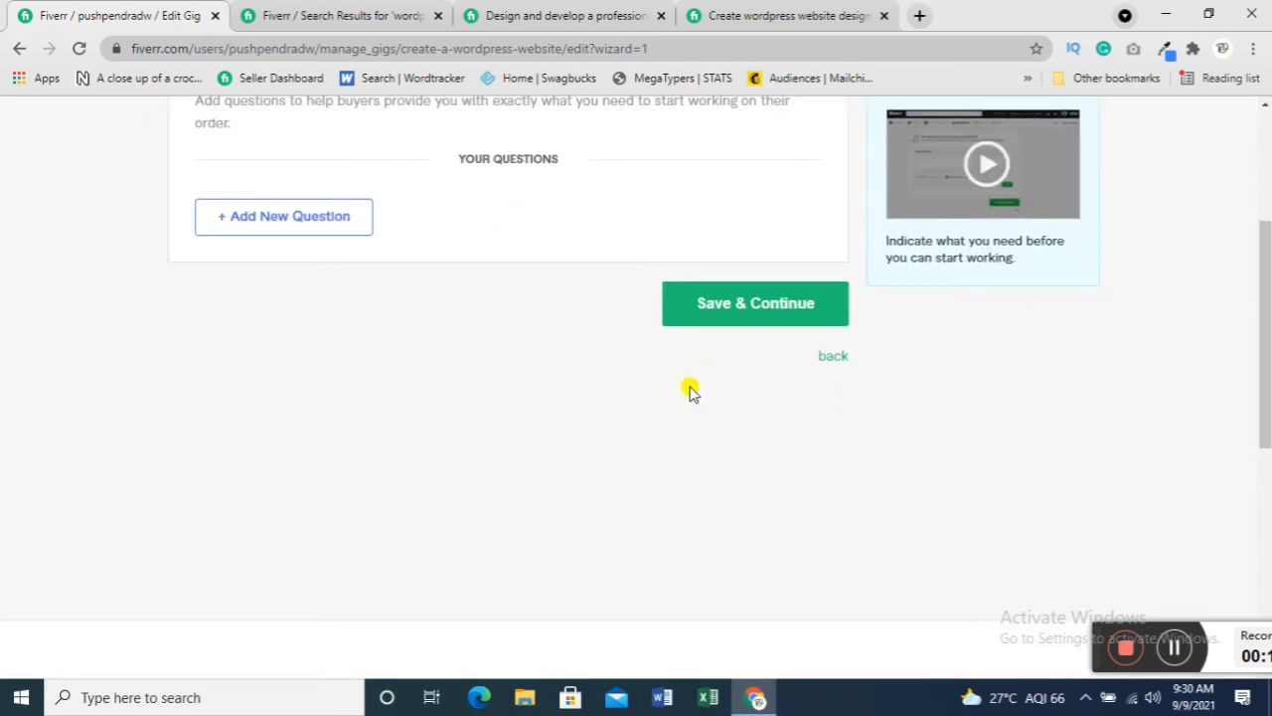
pyautogui.scroll(2, 691, 390)
pyautogui.scroll(-1, 689, 392)
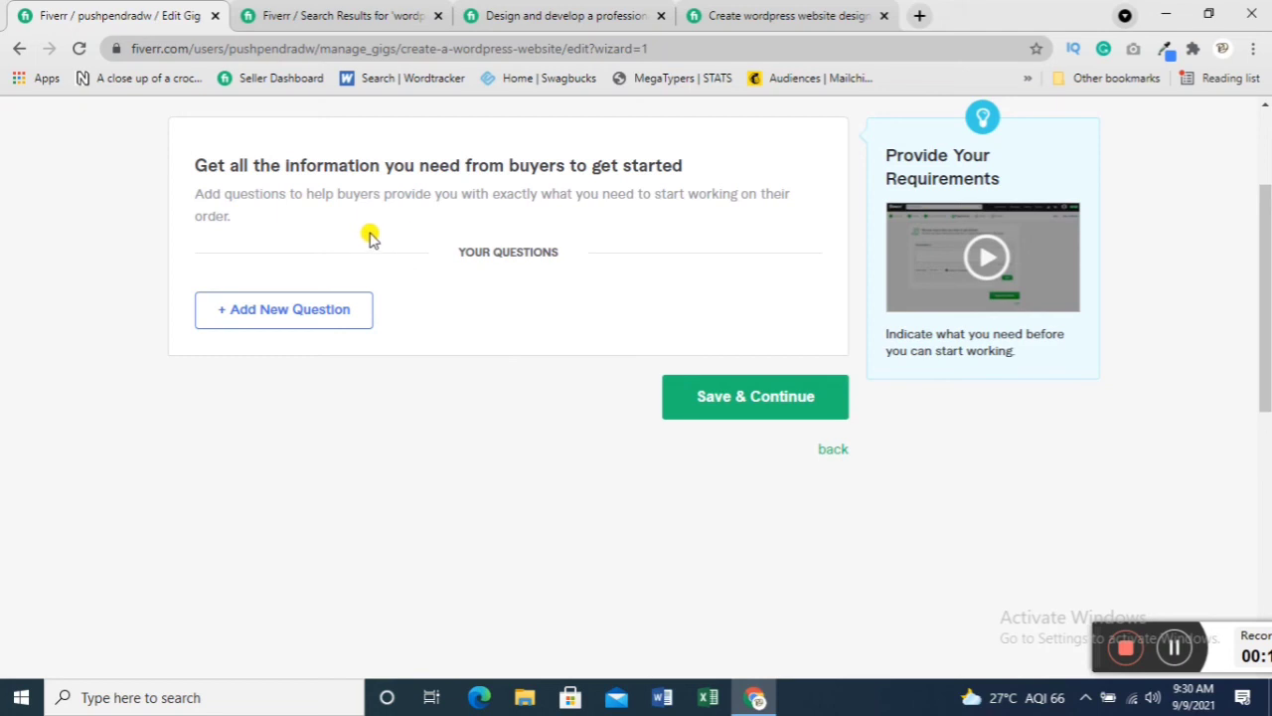
pyautogui.click(265, 310)
pyautogui.scroll(-1, 460, 356)
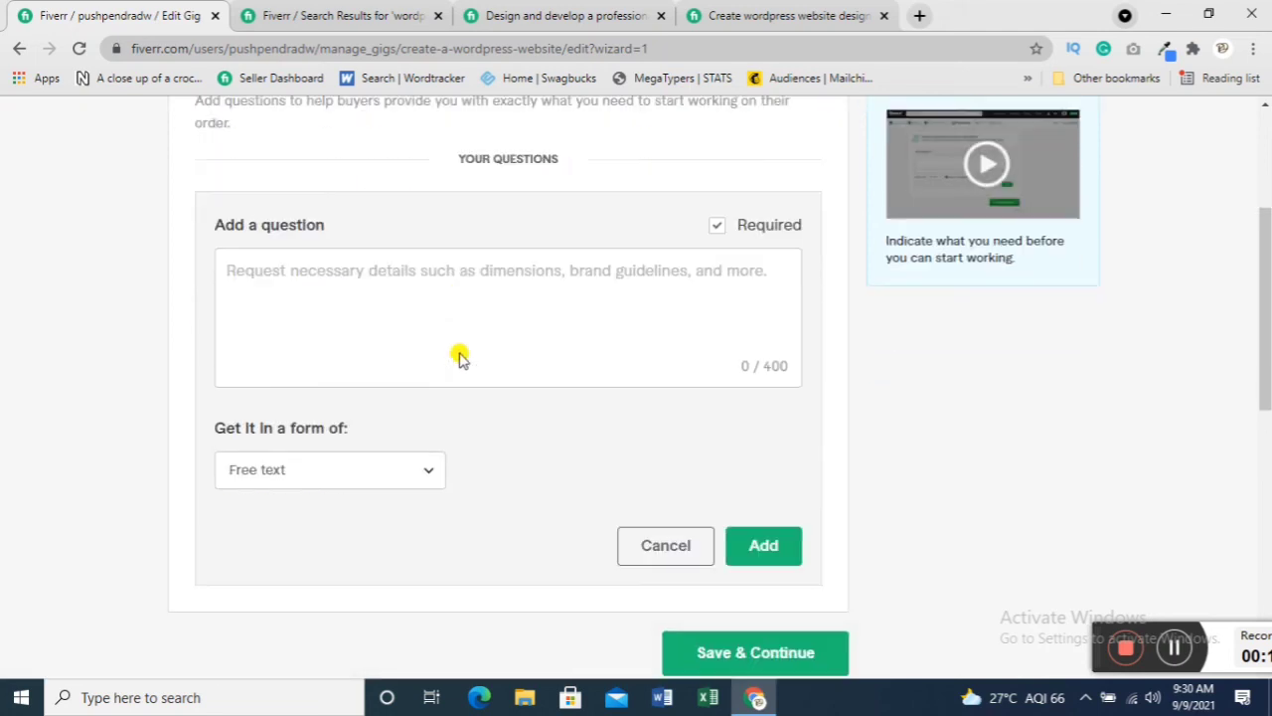
# - Add a required free-text question asking only for details about the website niche and the products or services to be listed
pyautogui.click(453, 317)
pyautogui.write('I need only')
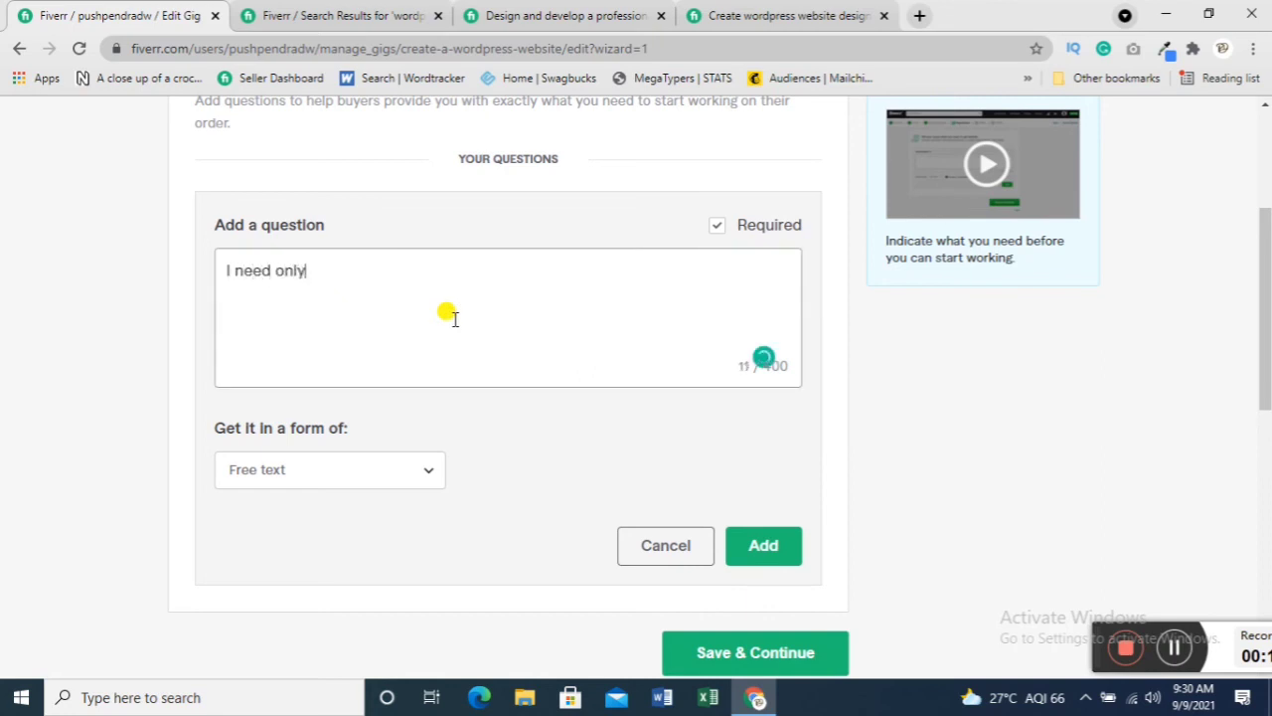
pyautogui.write(' the details about')
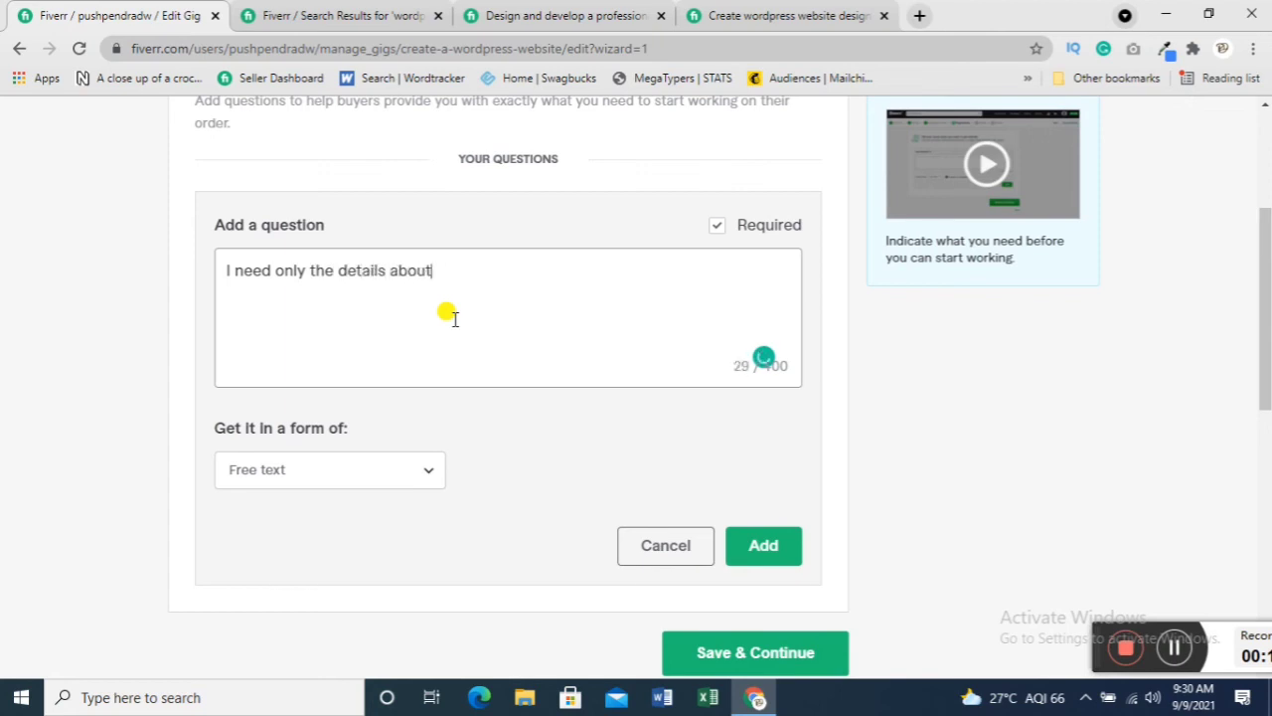
pyautogui.write(' youth')
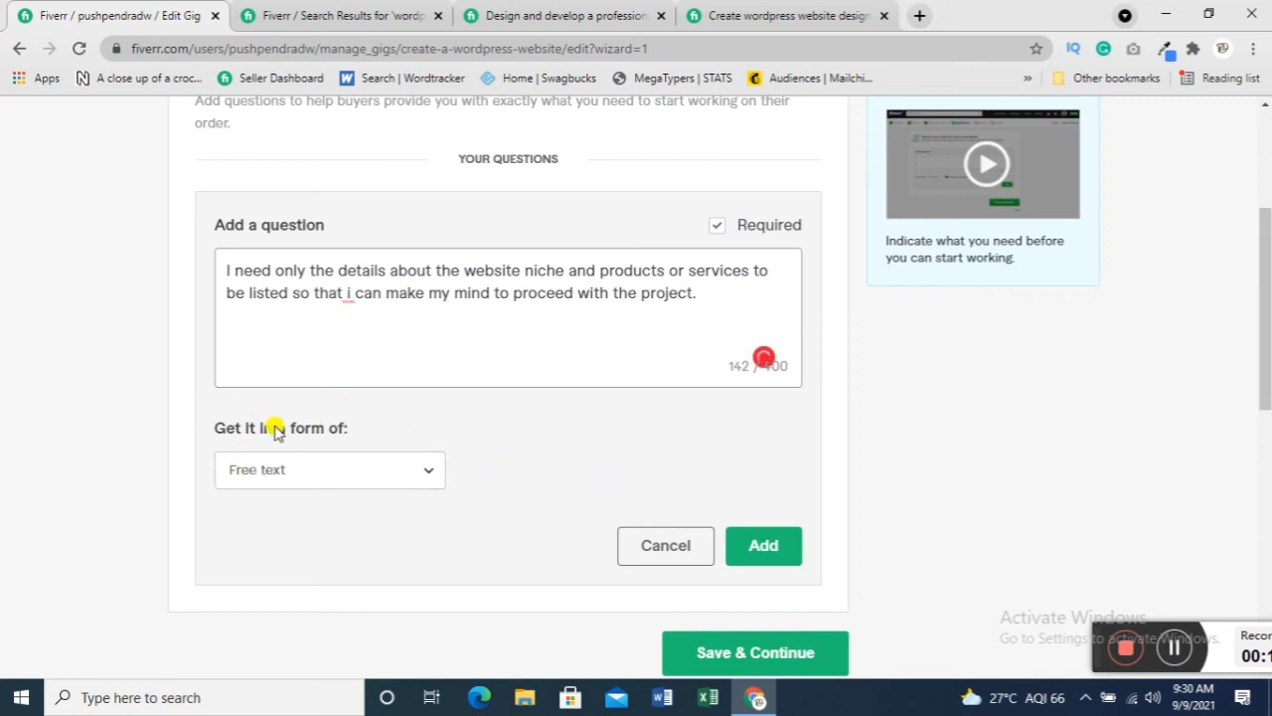
pyautogui.click(766, 542)
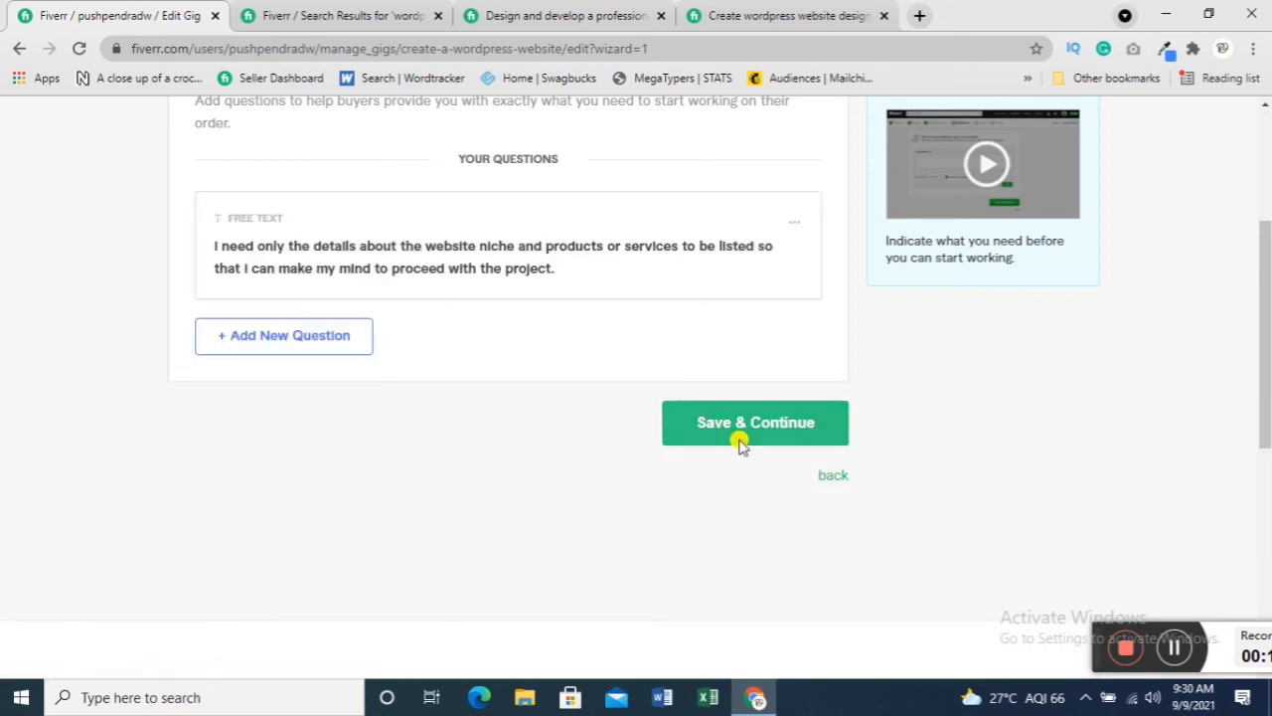
# - Save the requirements, continue to the gallery and start choosing a file for the first gig image
pyautogui.click(740, 430)
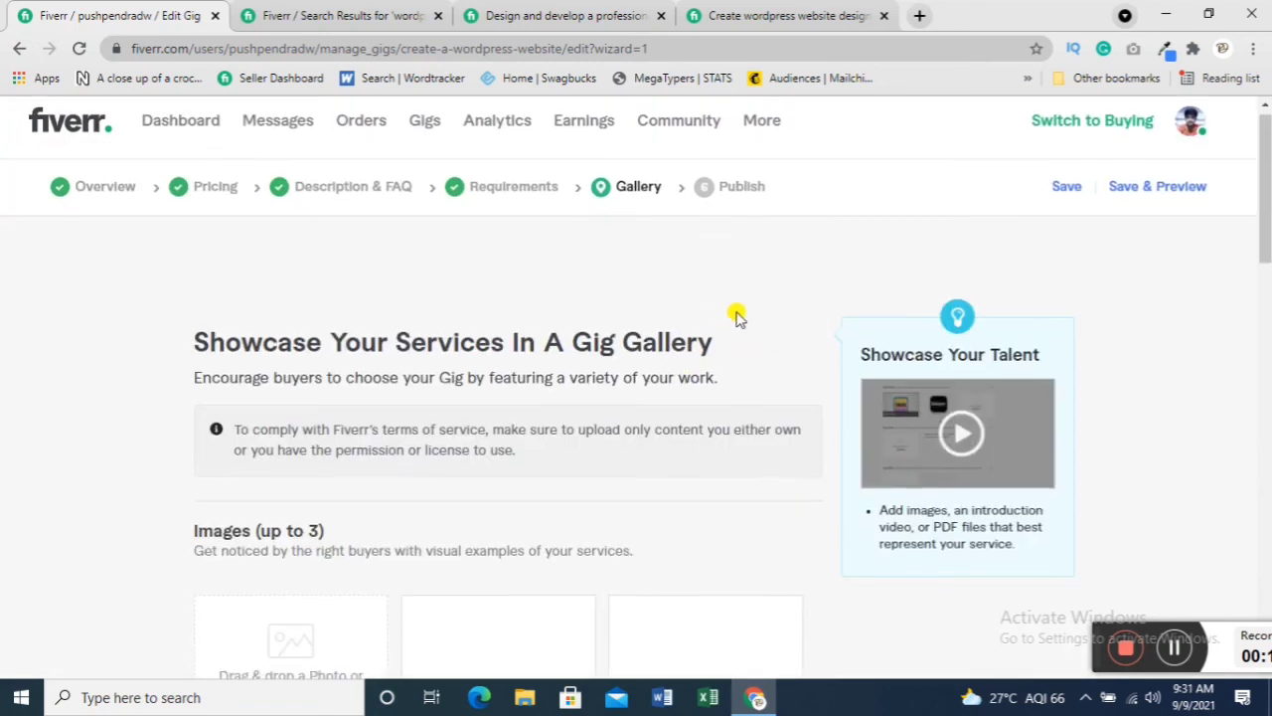
pyautogui.scroll(-10, 738, 318)
pyautogui.scroll(-5, 736, 316)
pyautogui.scroll(20, 737, 316)
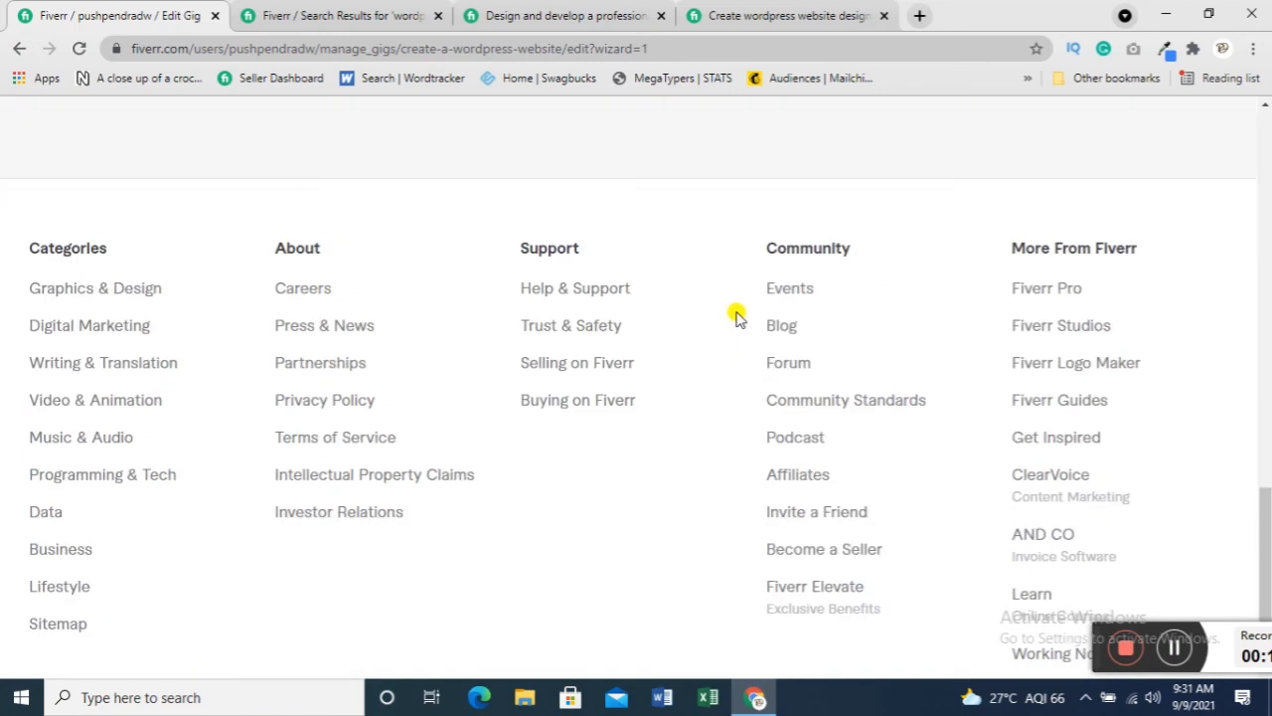
pyautogui.scroll(-4, 736, 316)
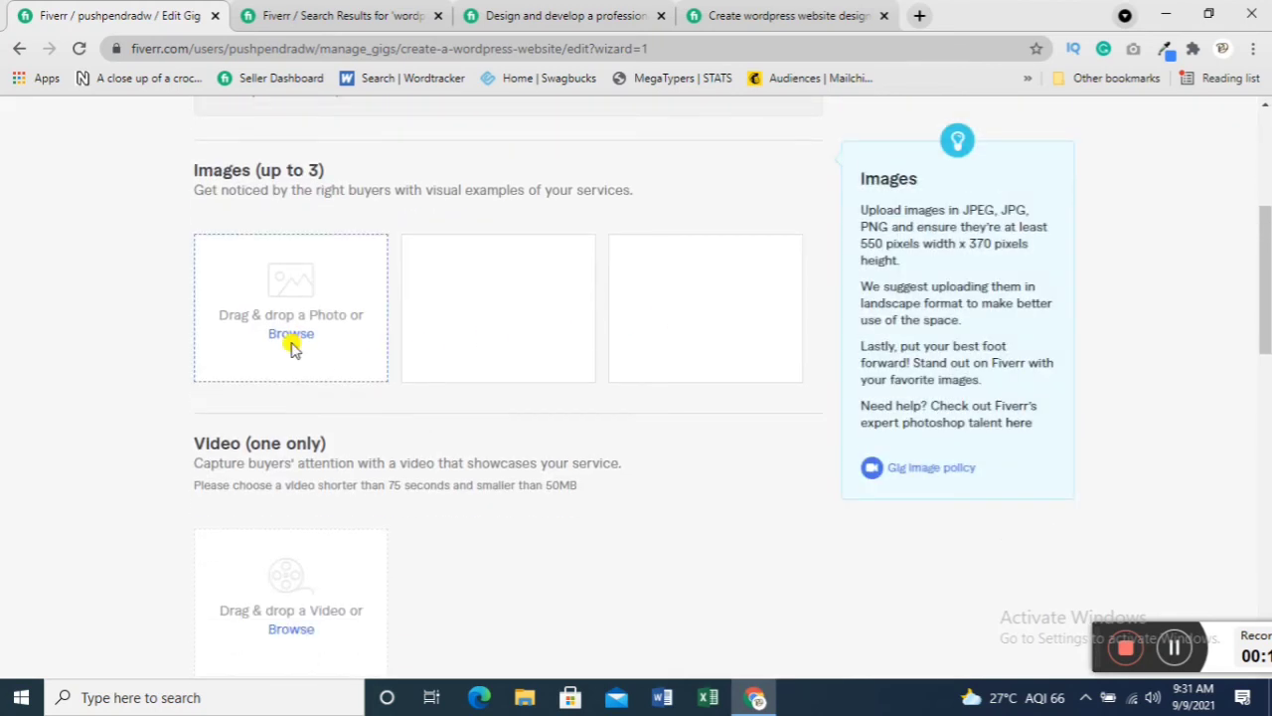
pyautogui.click(289, 335)
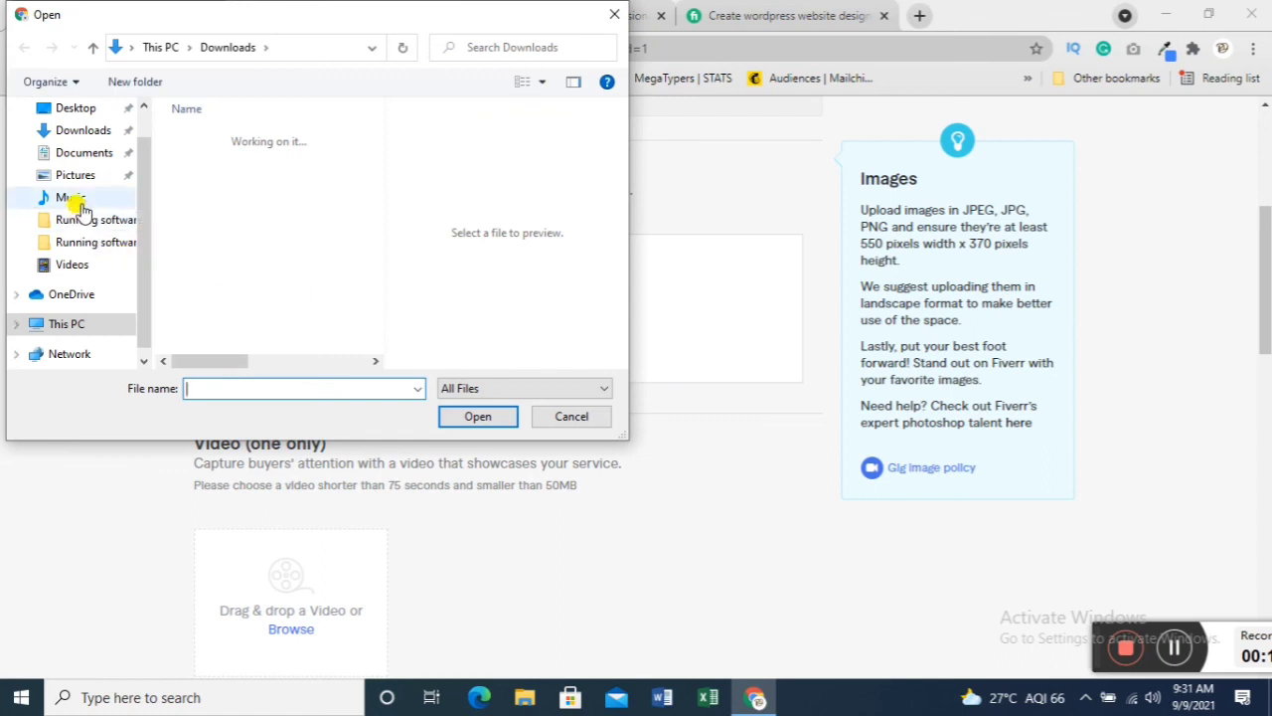
# - Preview the newest pictures in the Downloads folder, from the web development images to the mortgage companies page
pyautogui.scroll(1, 85, 211)
pyautogui.scroll(-2, 86, 207)
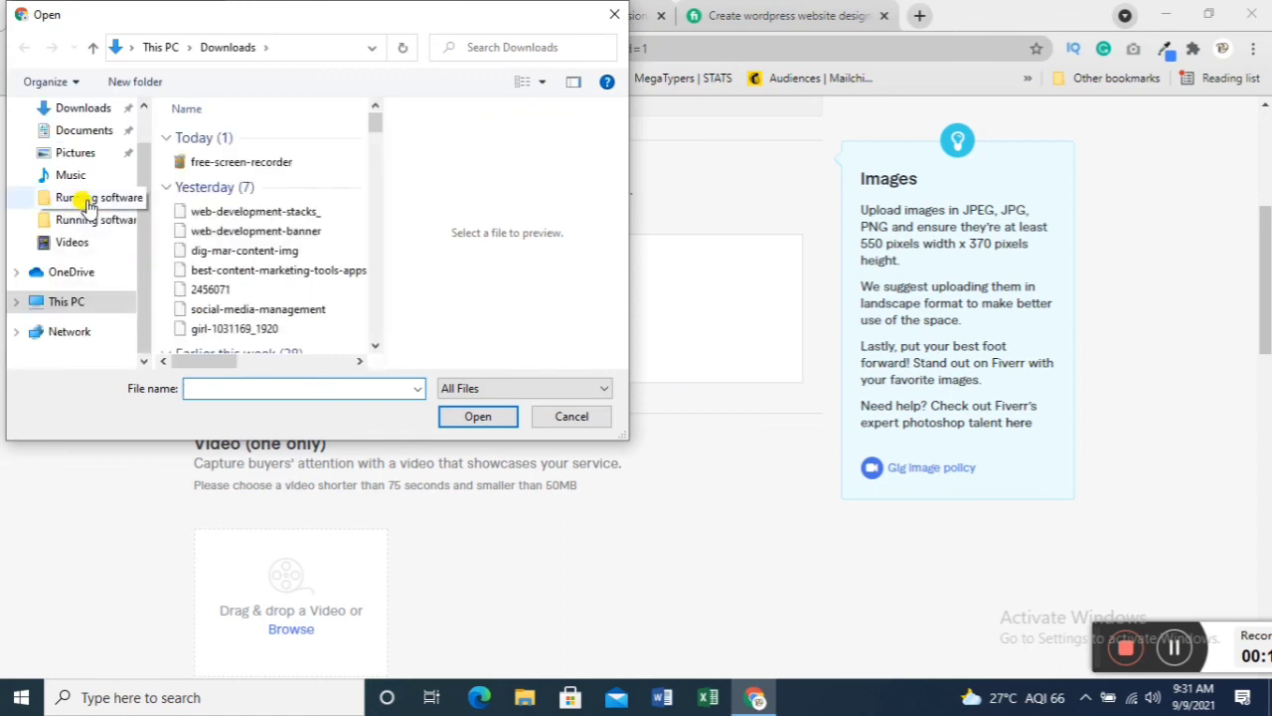
pyautogui.click(250, 212)
pyautogui.click(249, 233)
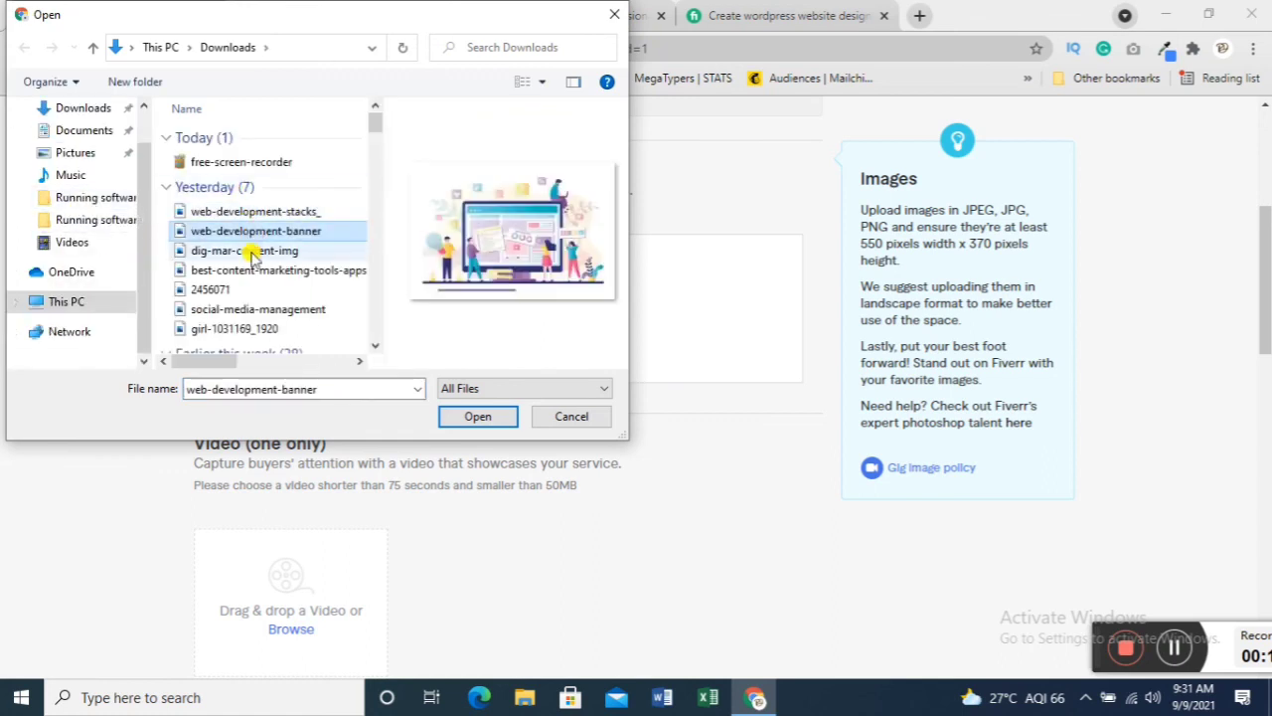
pyautogui.click(253, 254)
pyautogui.scroll(-2, 250, 289)
pyautogui.click(241, 198)
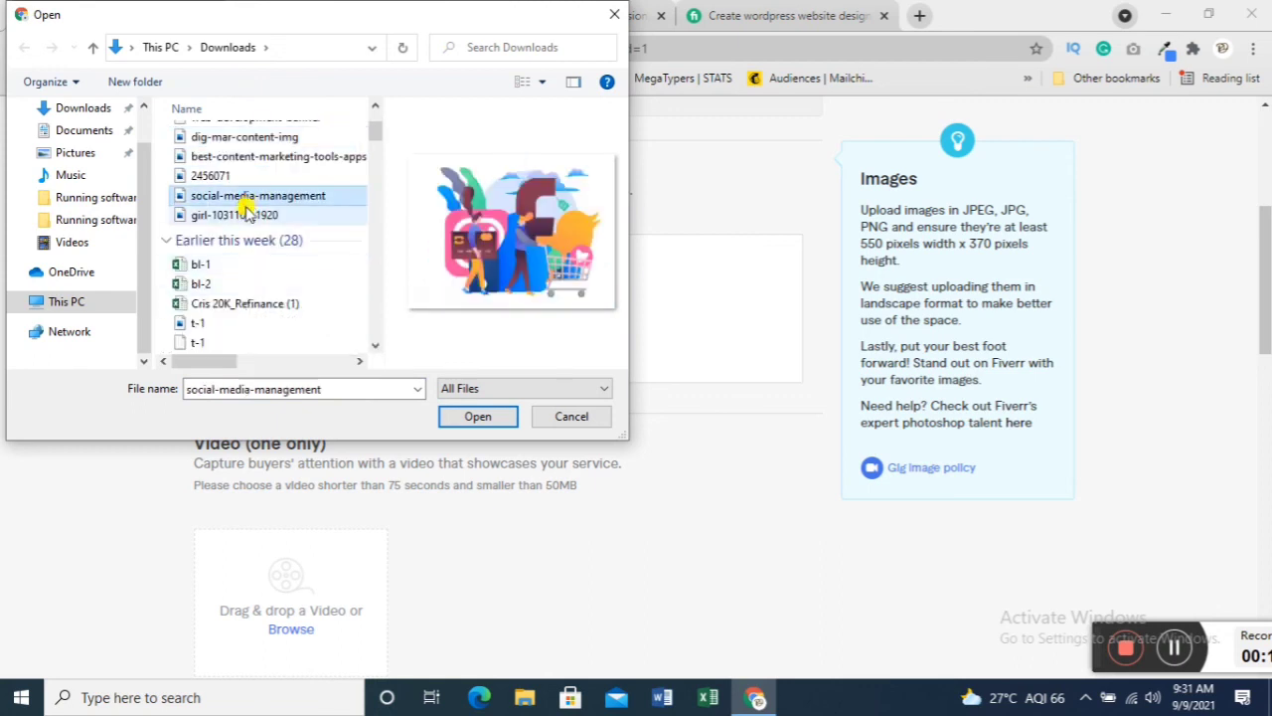
pyautogui.click(247, 215)
pyautogui.scroll(-1, 250, 260)
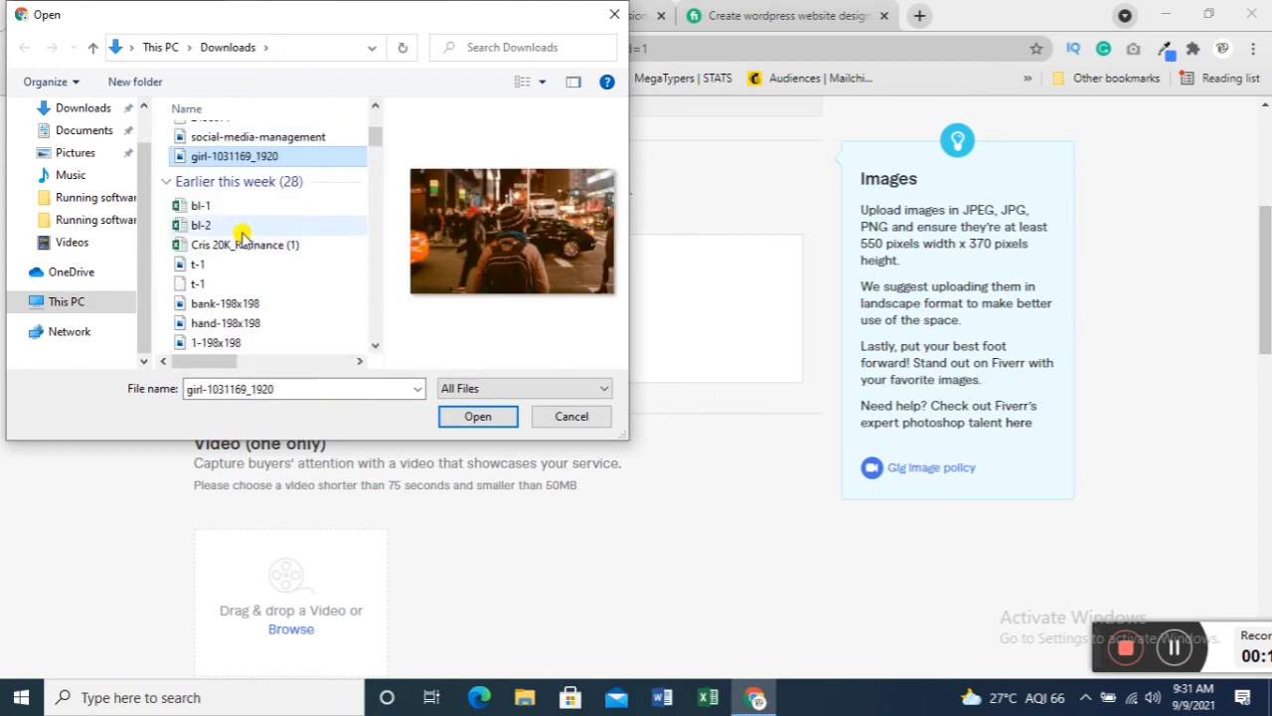
pyautogui.click(233, 284)
pyautogui.click(236, 304)
pyautogui.scroll(-3, 236, 305)
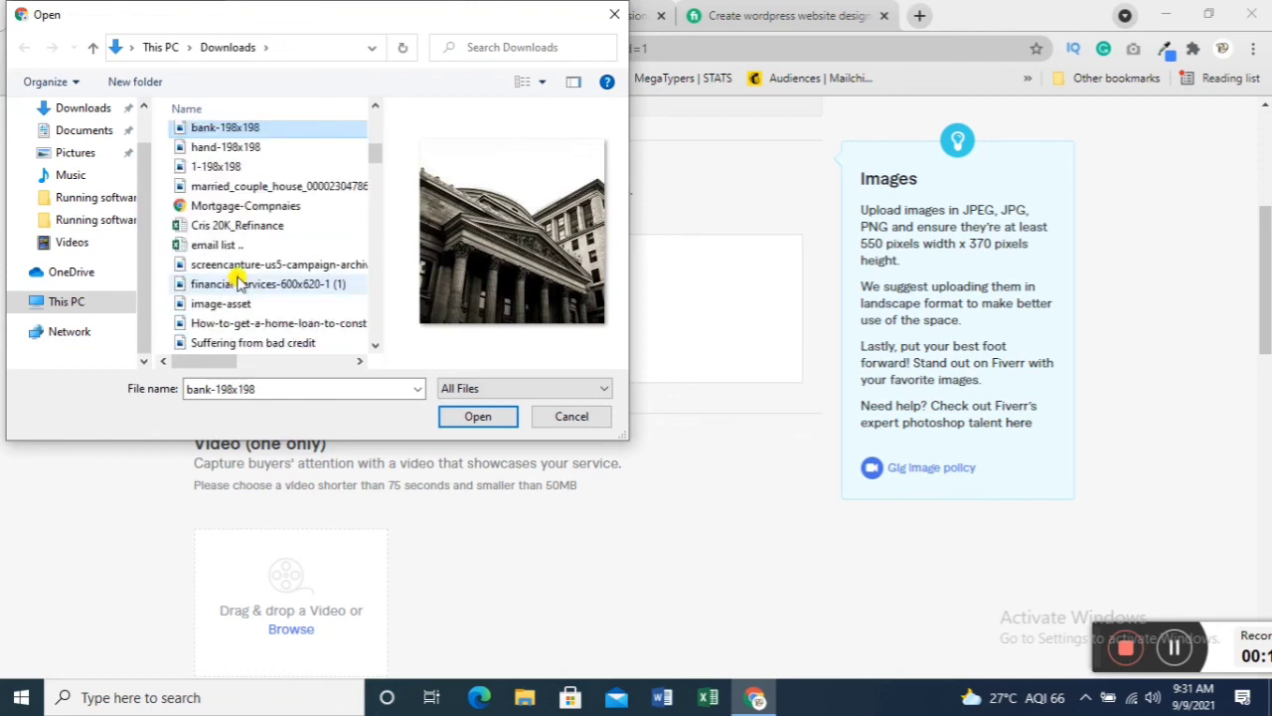
pyautogui.click(214, 166)
pyautogui.click(224, 147)
pyautogui.click(228, 189)
pyautogui.click(226, 204)
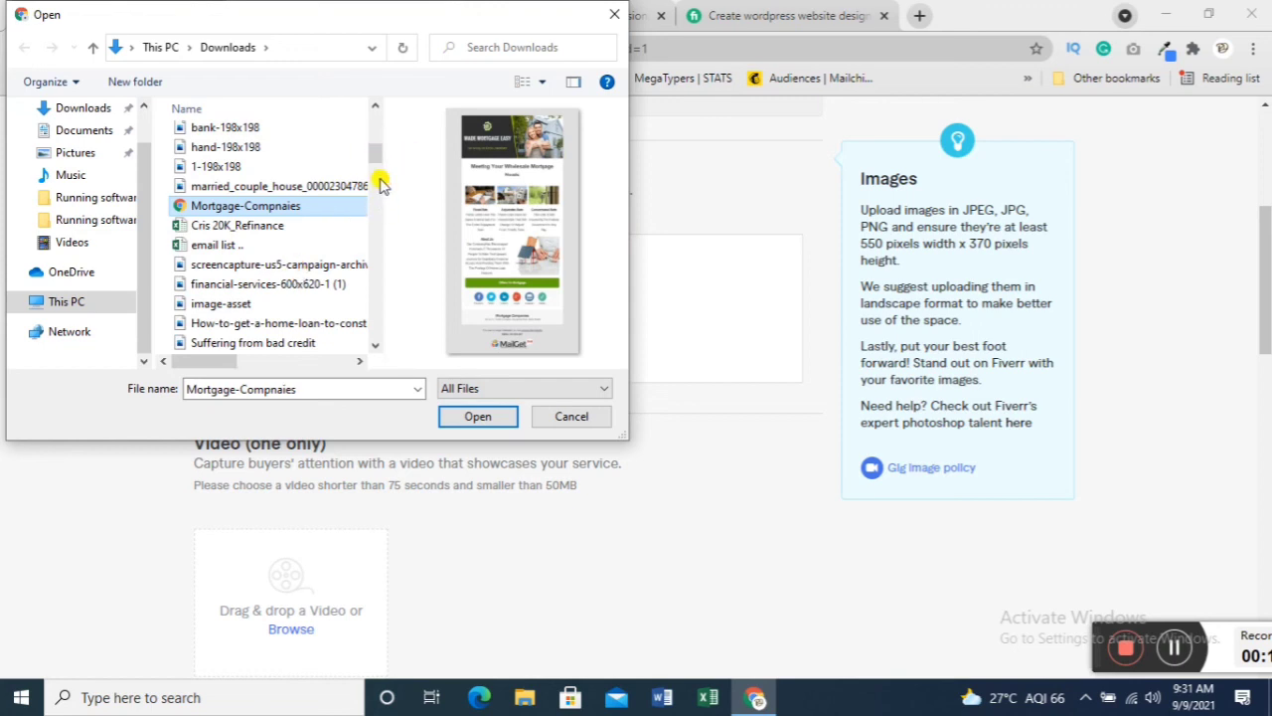
# - Preview the older finance, logo, WhatsApp and banner images further down the Downloads folder
pyautogui.click(358, 263)
pyautogui.scroll(-3, 352, 228)
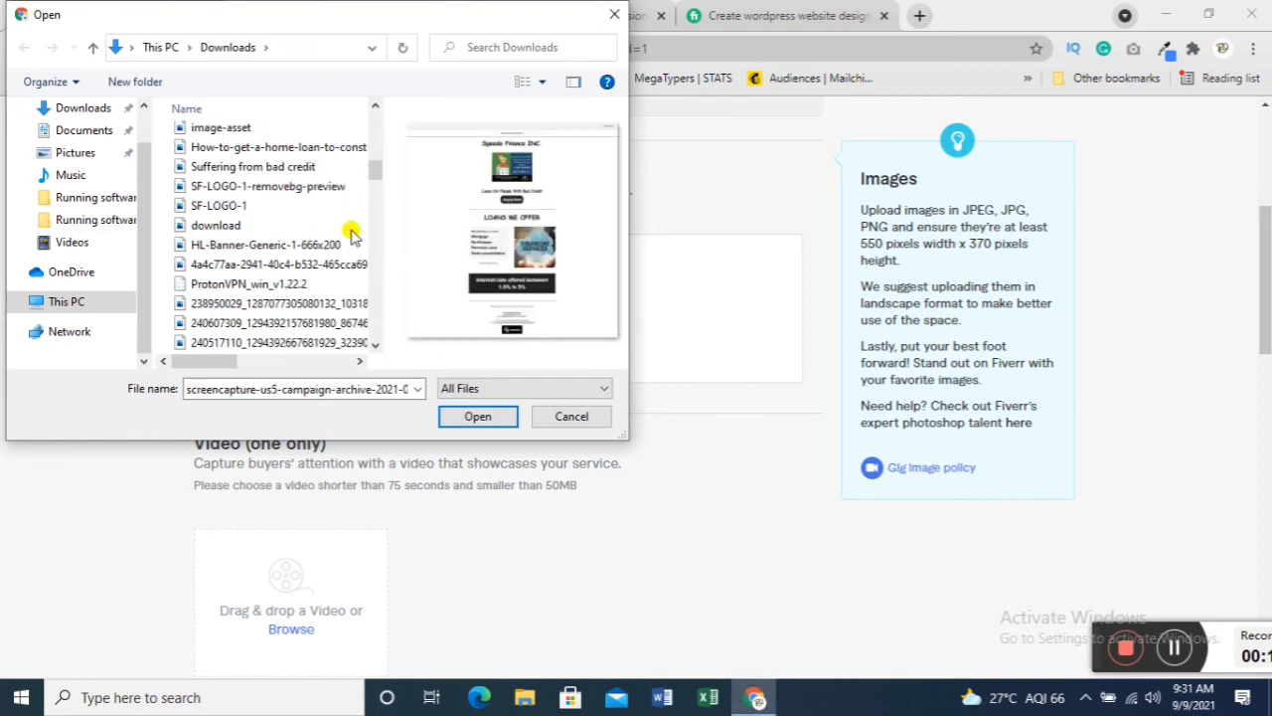
pyautogui.scroll(2, 314, 136)
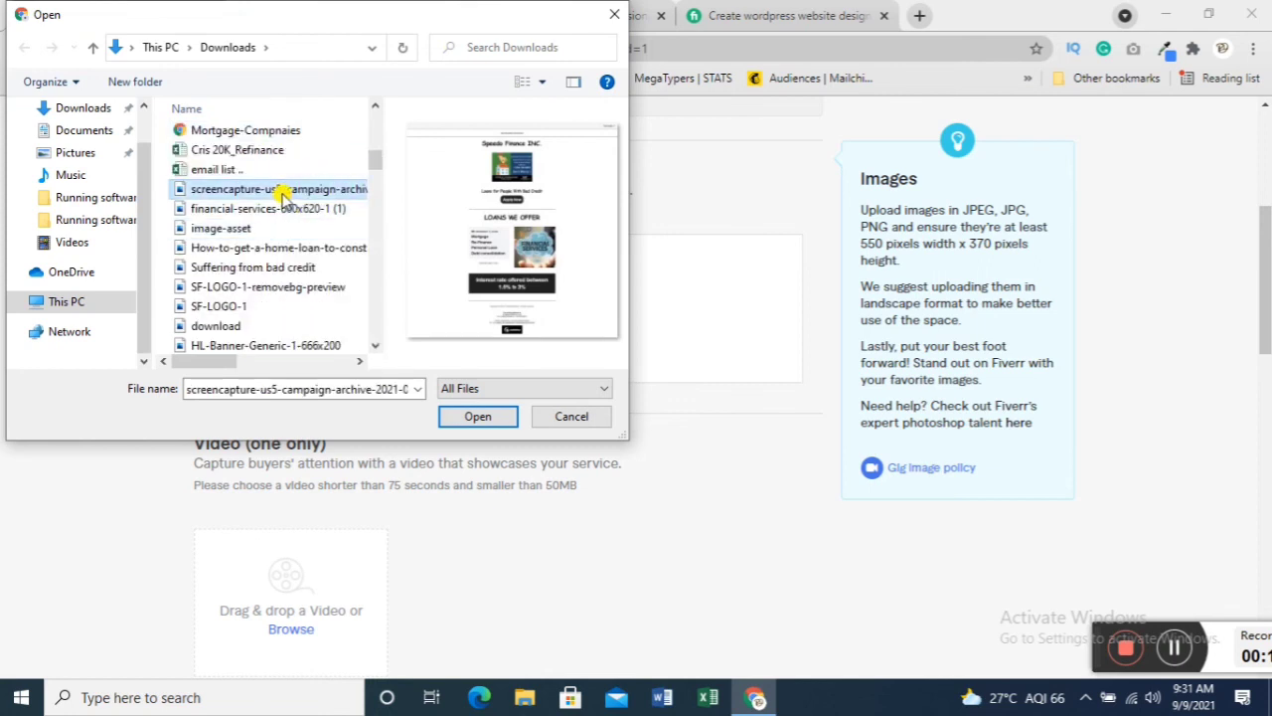
pyautogui.click(287, 219)
pyautogui.click(308, 171)
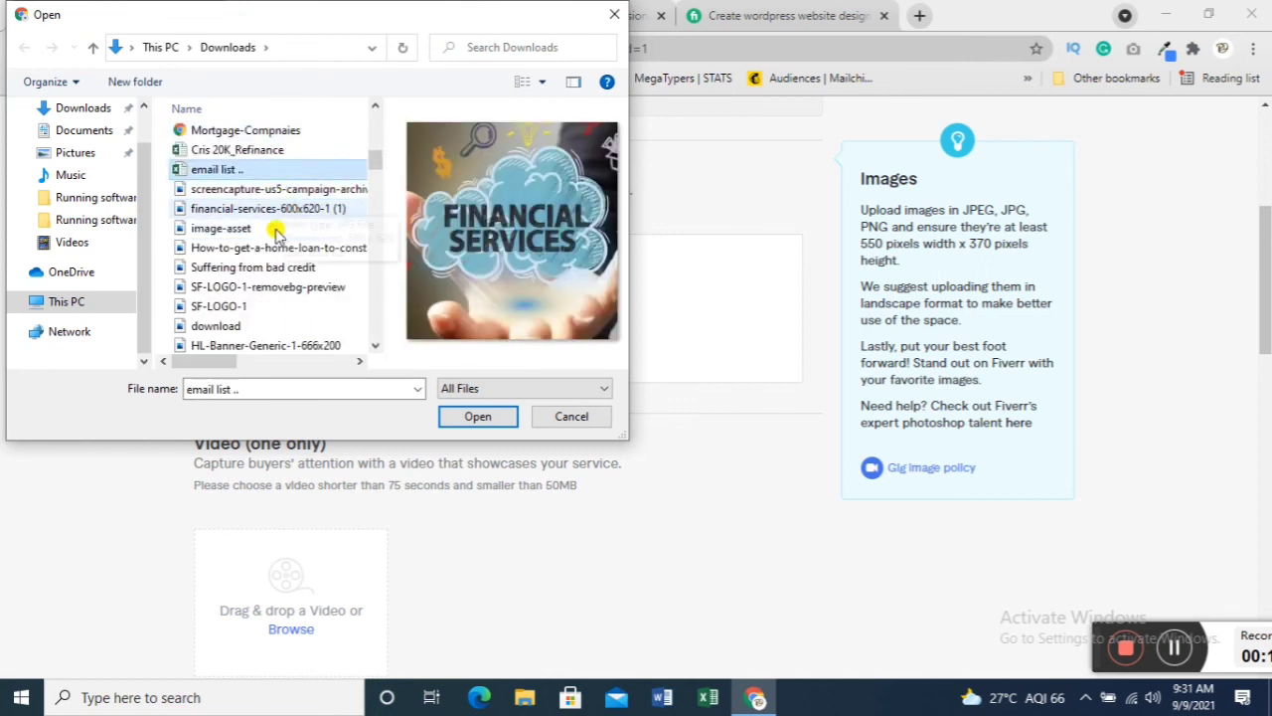
pyautogui.scroll(-2, 278, 249)
pyautogui.click(284, 244)
pyautogui.scroll(-3, 292, 240)
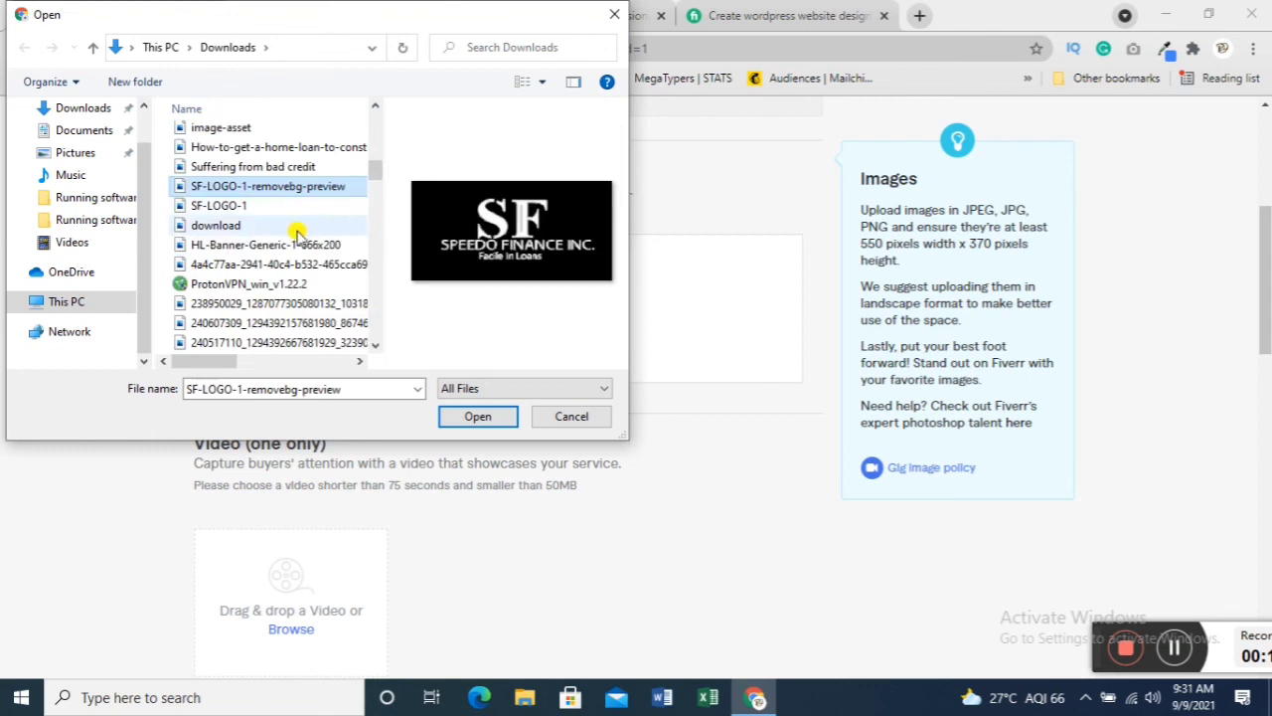
pyautogui.click(293, 226)
pyautogui.click(290, 265)
pyautogui.scroll(-2, 290, 266)
pyautogui.click(284, 196)
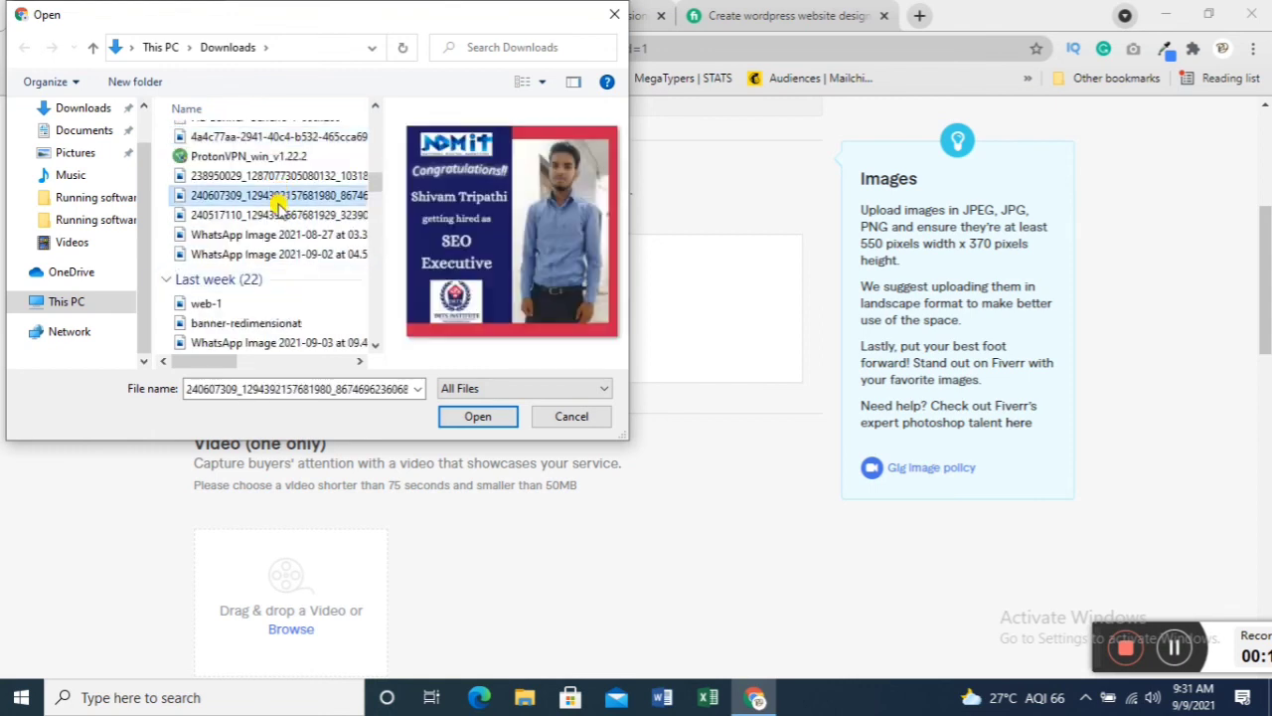
pyautogui.click(284, 234)
pyautogui.click(281, 254)
pyautogui.scroll(-3, 282, 254)
pyautogui.click(276, 222)
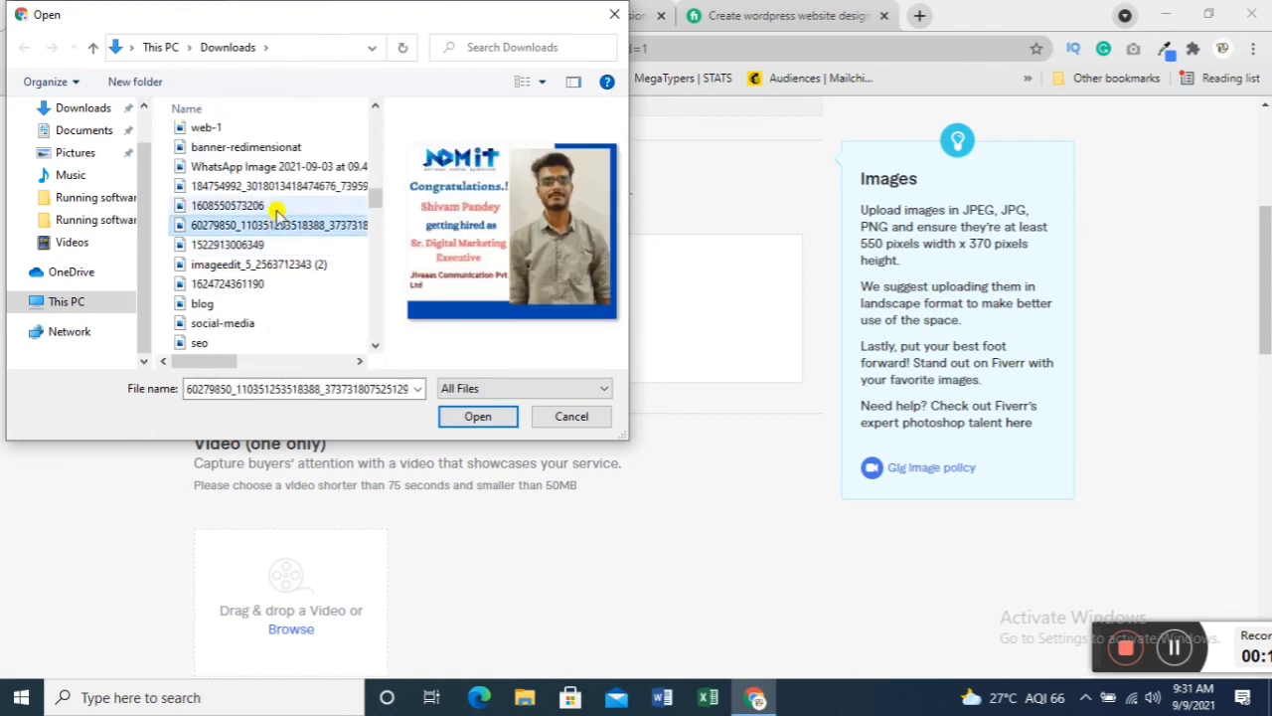
pyautogui.click(276, 205)
pyautogui.scroll(-3, 276, 205)
pyautogui.click(279, 206)
pyautogui.scroll(-3, 278, 206)
pyautogui.click(275, 241)
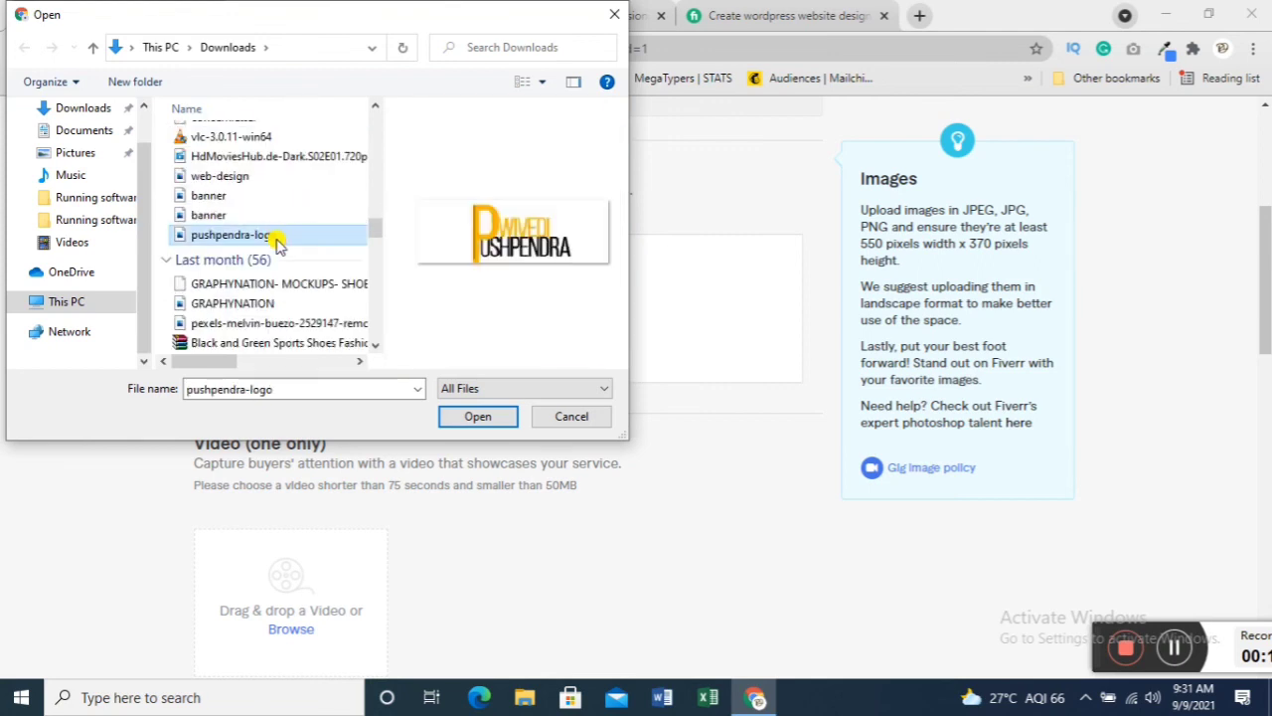
# - Upload the last of the consecutive website screen captures from last month's downloads as the primary gig image
pyautogui.scroll(-3, 275, 241)
pyautogui.scroll(-2, 278, 244)
pyautogui.click(270, 284)
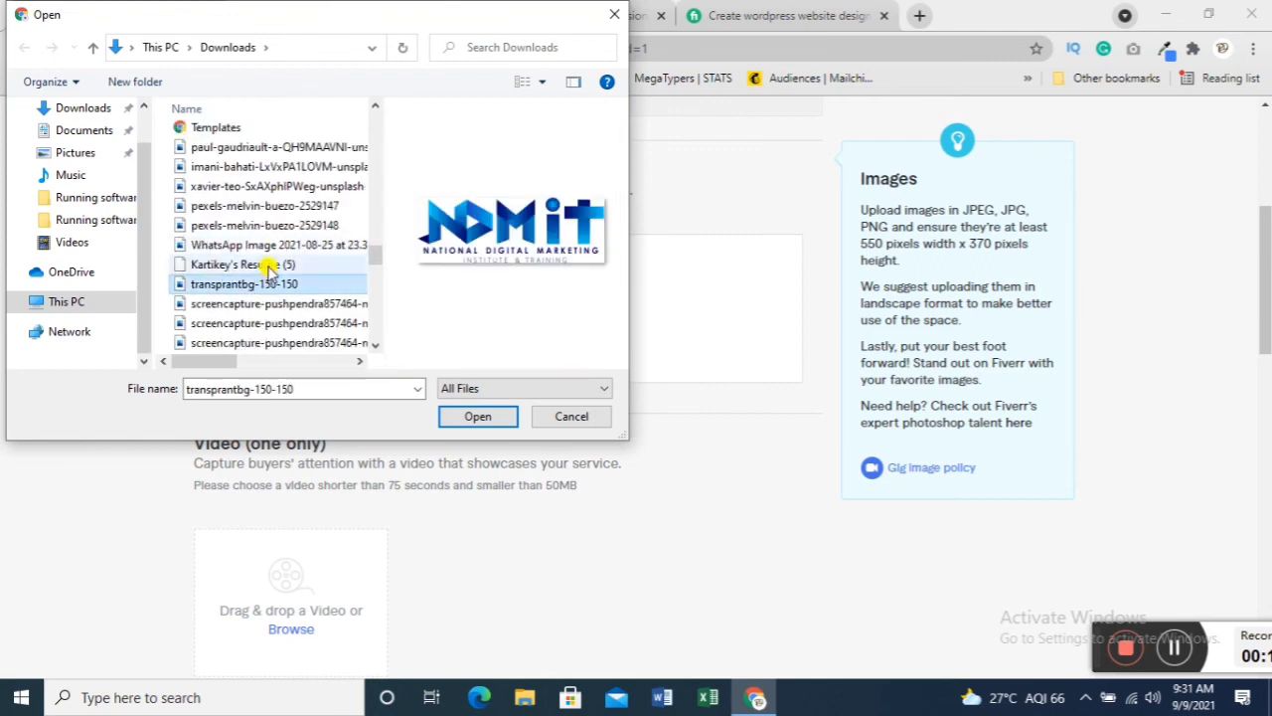
pyautogui.click(264, 245)
pyautogui.click(283, 226)
pyautogui.click(296, 203)
pyautogui.scroll(-3, 295, 203)
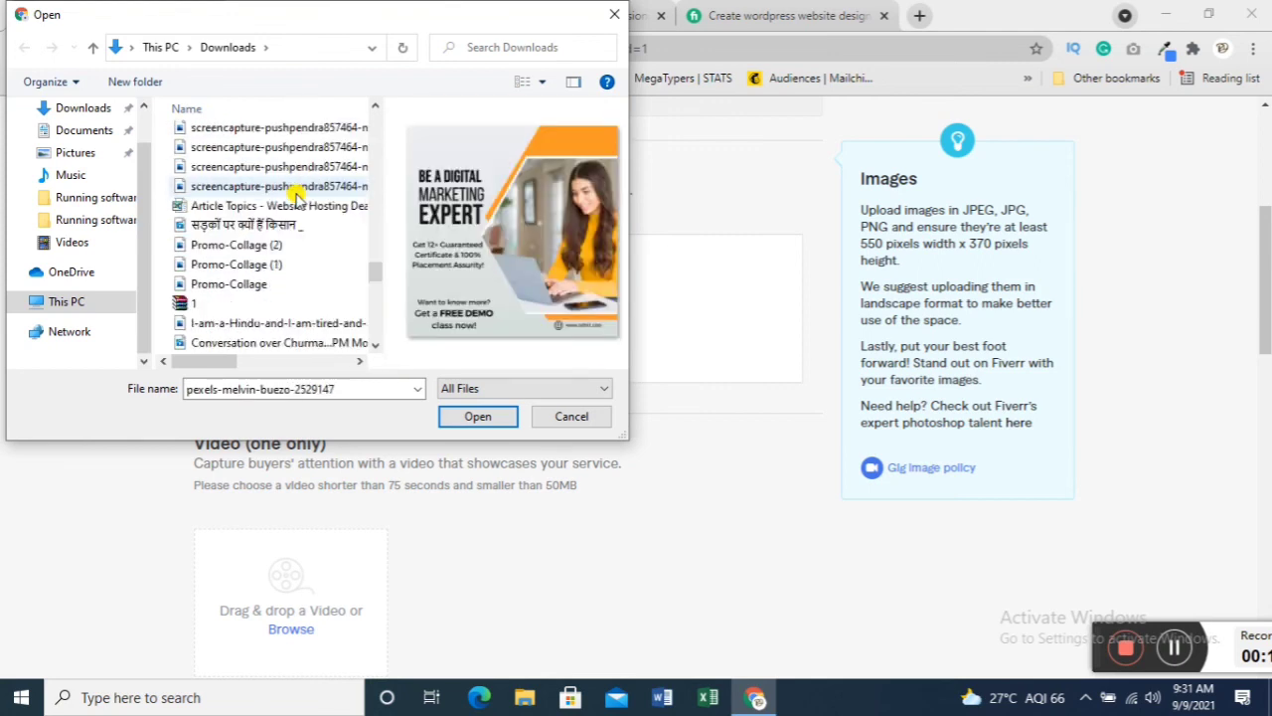
pyautogui.doubleClick(296, 190)
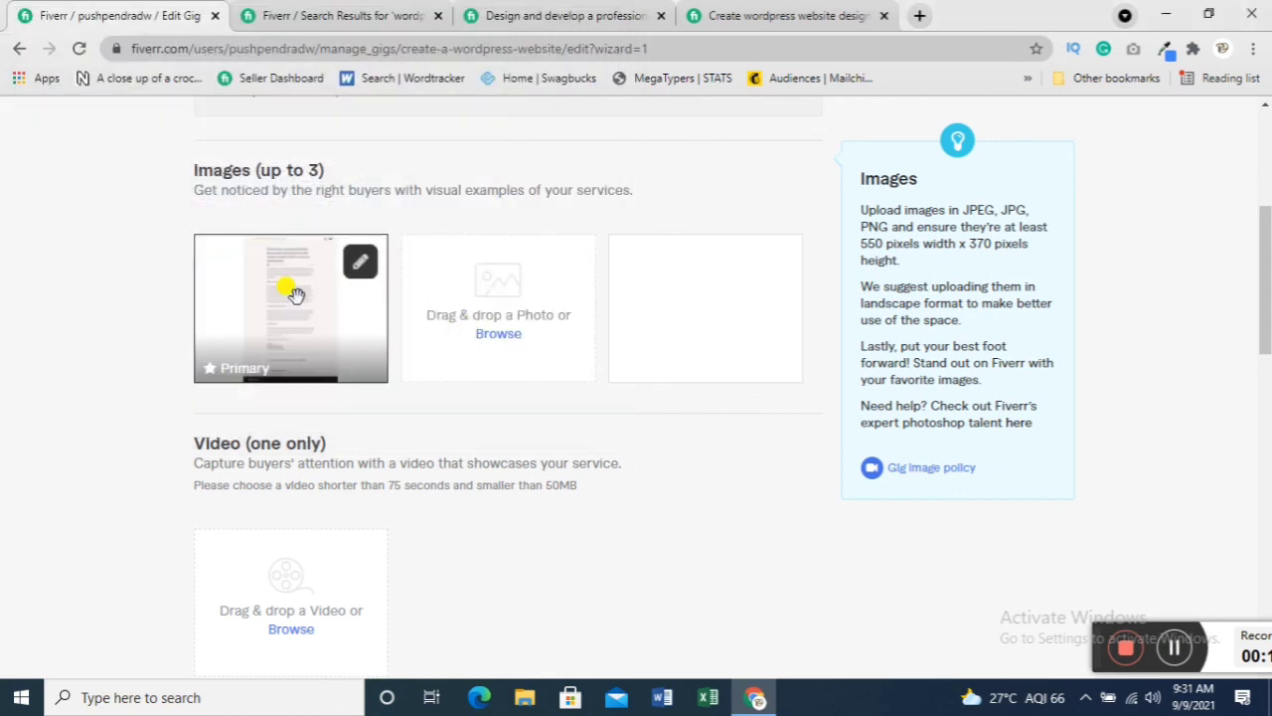
# - Start choosing the second gig image and preview the oldest pictures at the end of the Downloads folder
pyautogui.click(492, 342)
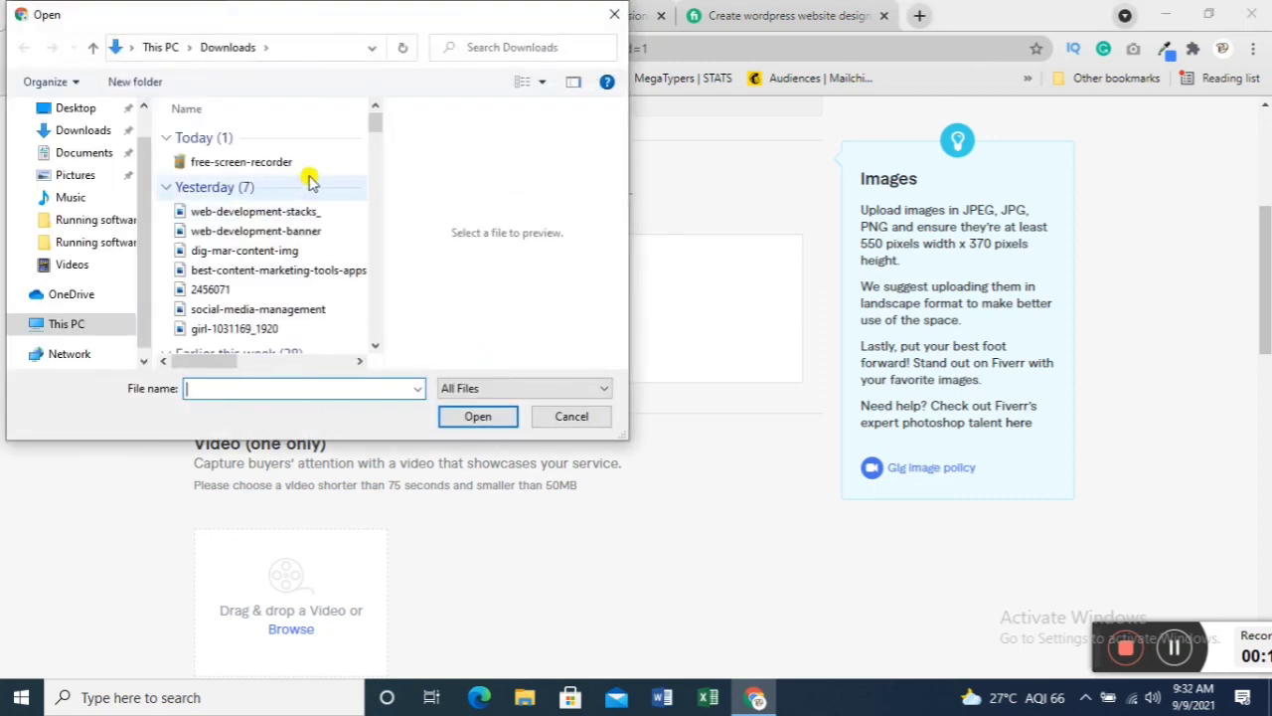
pyautogui.moveTo(373, 121); pyautogui.dragTo(377, 364)
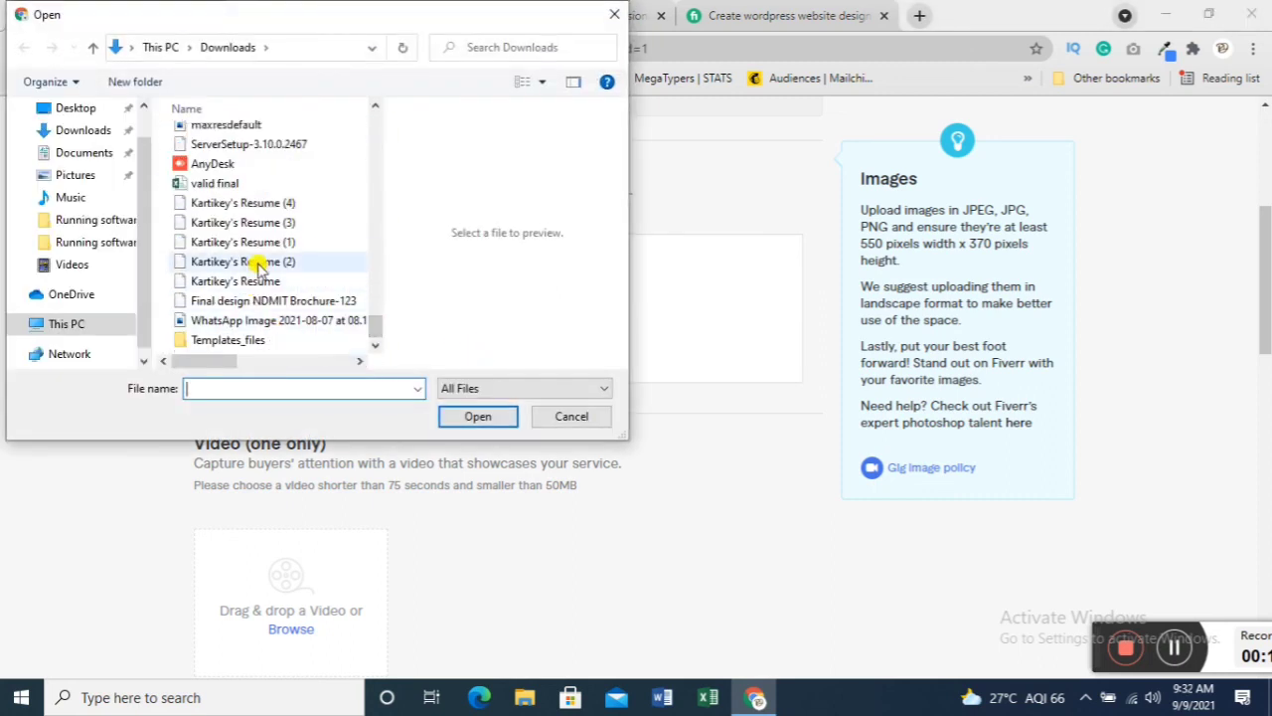
pyautogui.click(268, 323)
pyautogui.scroll(3, 267, 298)
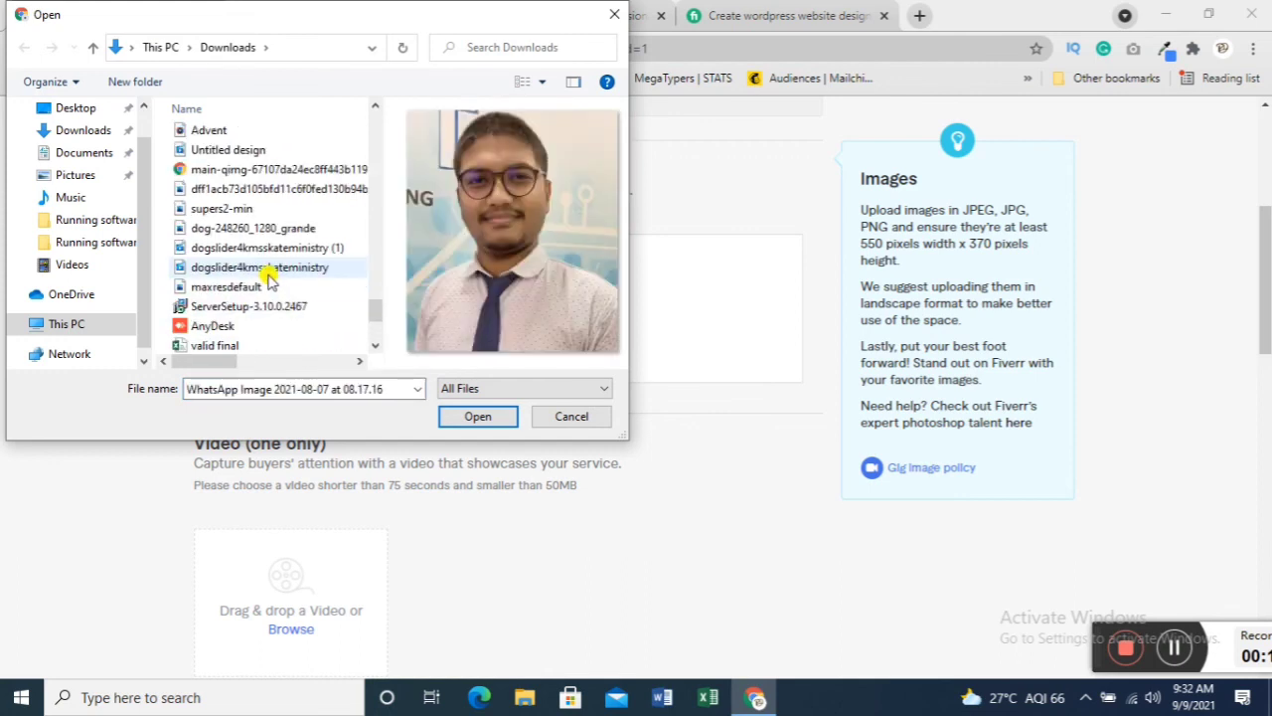
pyautogui.click(267, 270)
pyautogui.click(276, 249)
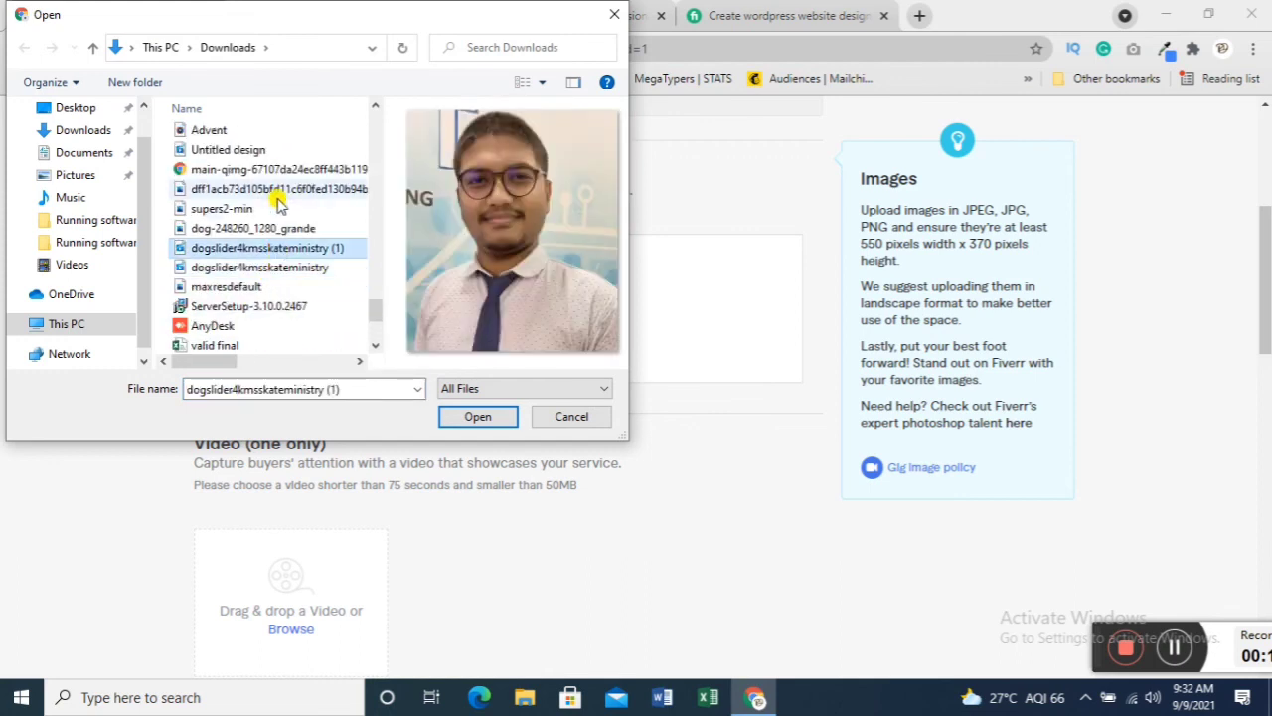
pyautogui.click(279, 191)
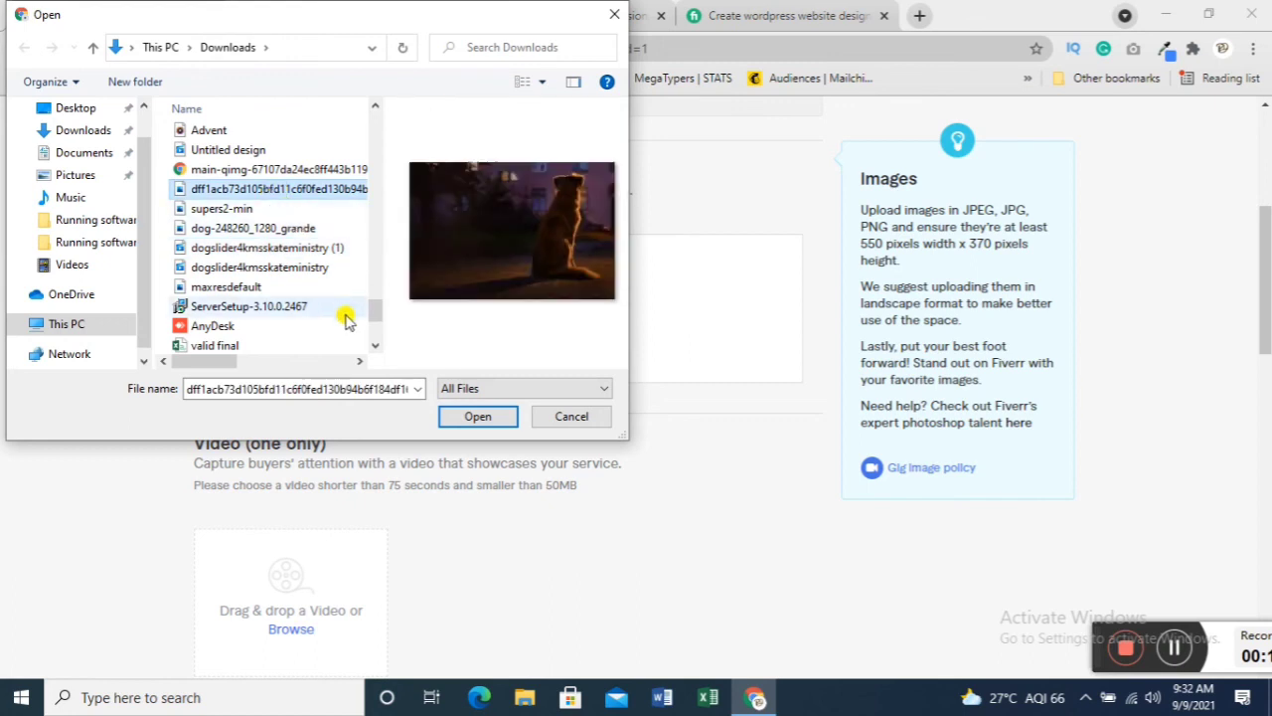
pyautogui.click(270, 252)
pyautogui.click(271, 266)
pyautogui.scroll(-2, 272, 267)
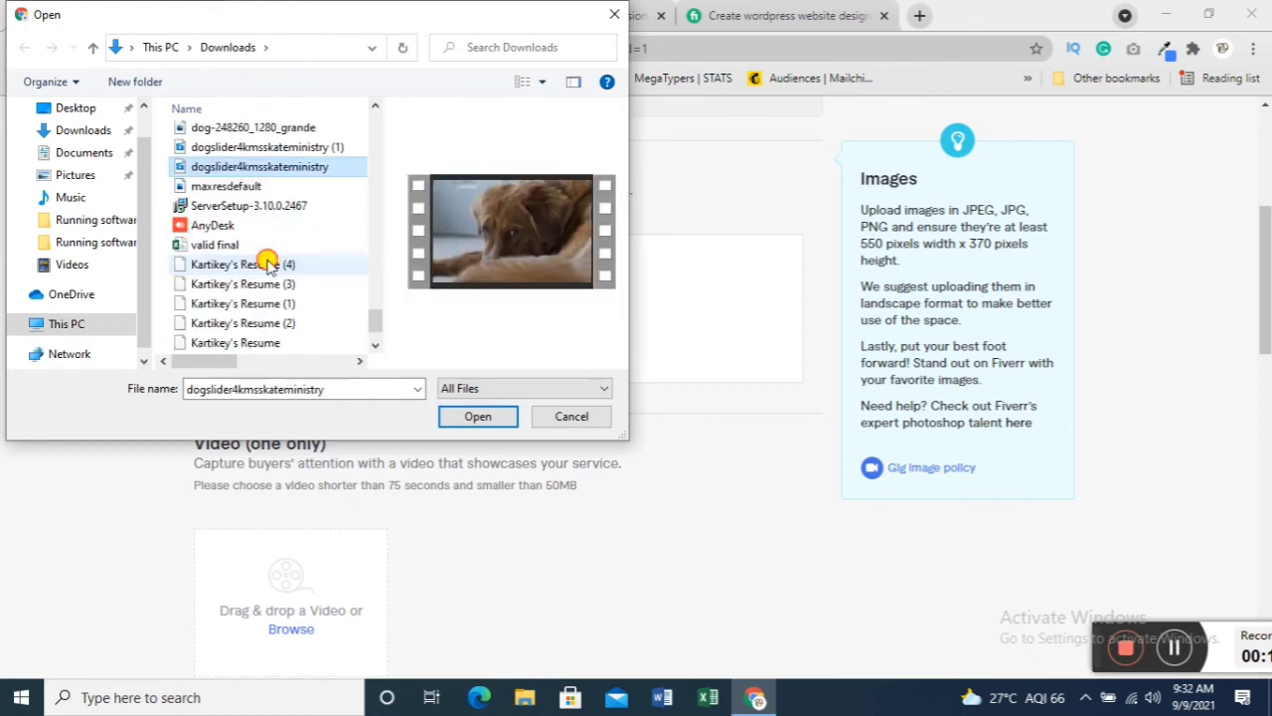
# - Try to upload the resume PDF numbered (2) from the Downloads folder as the second gig image
pyautogui.click(266, 264)
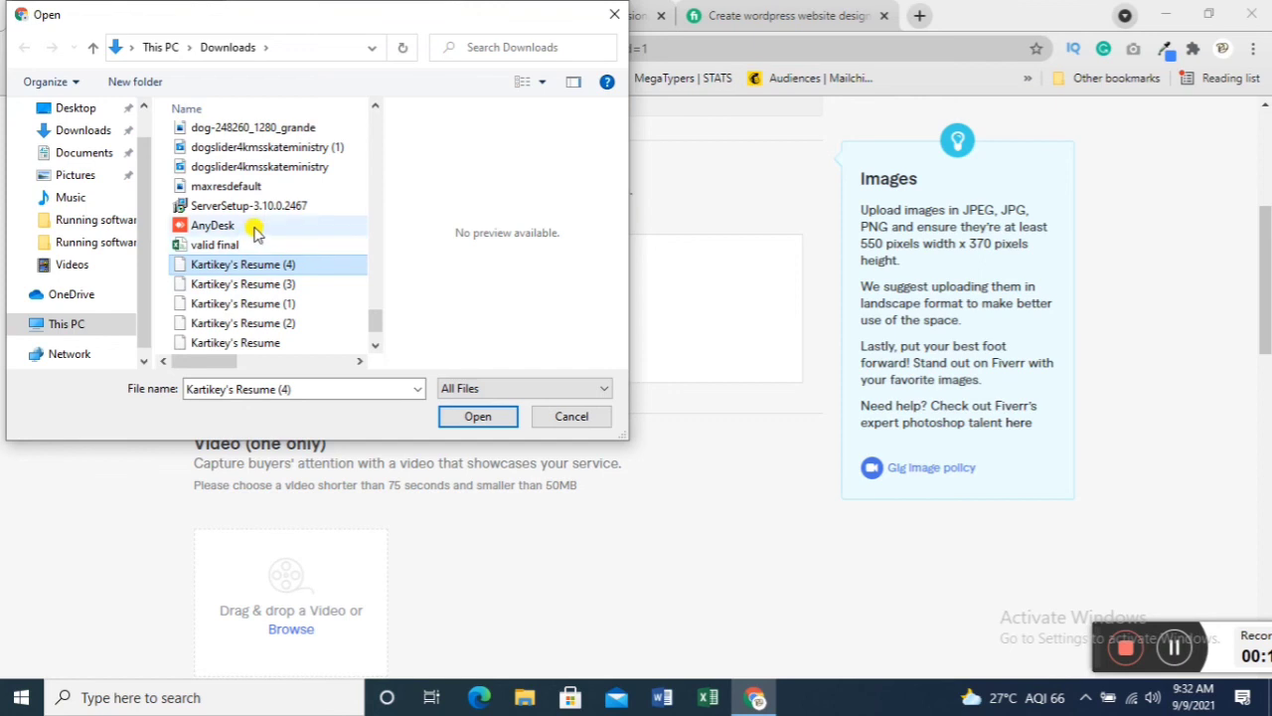
pyautogui.scroll(-1, 258, 266)
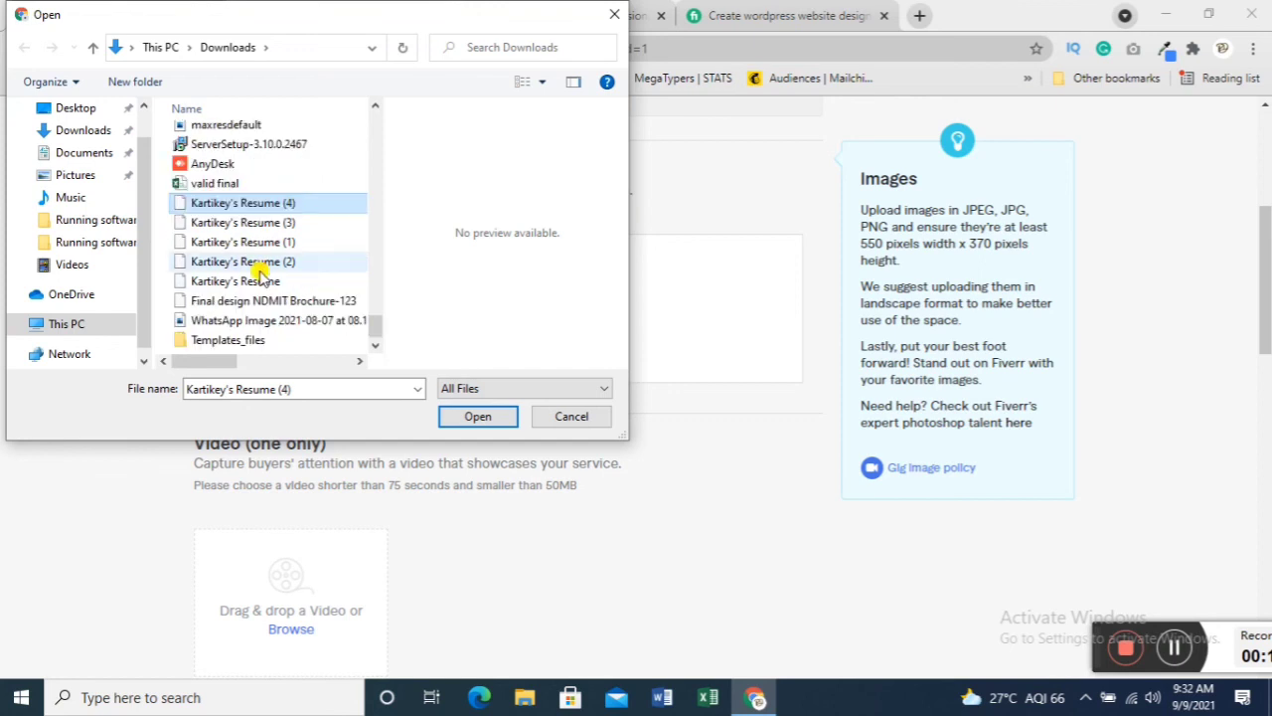
pyautogui.click(257, 318)
pyautogui.click(263, 300)
pyautogui.click(265, 267)
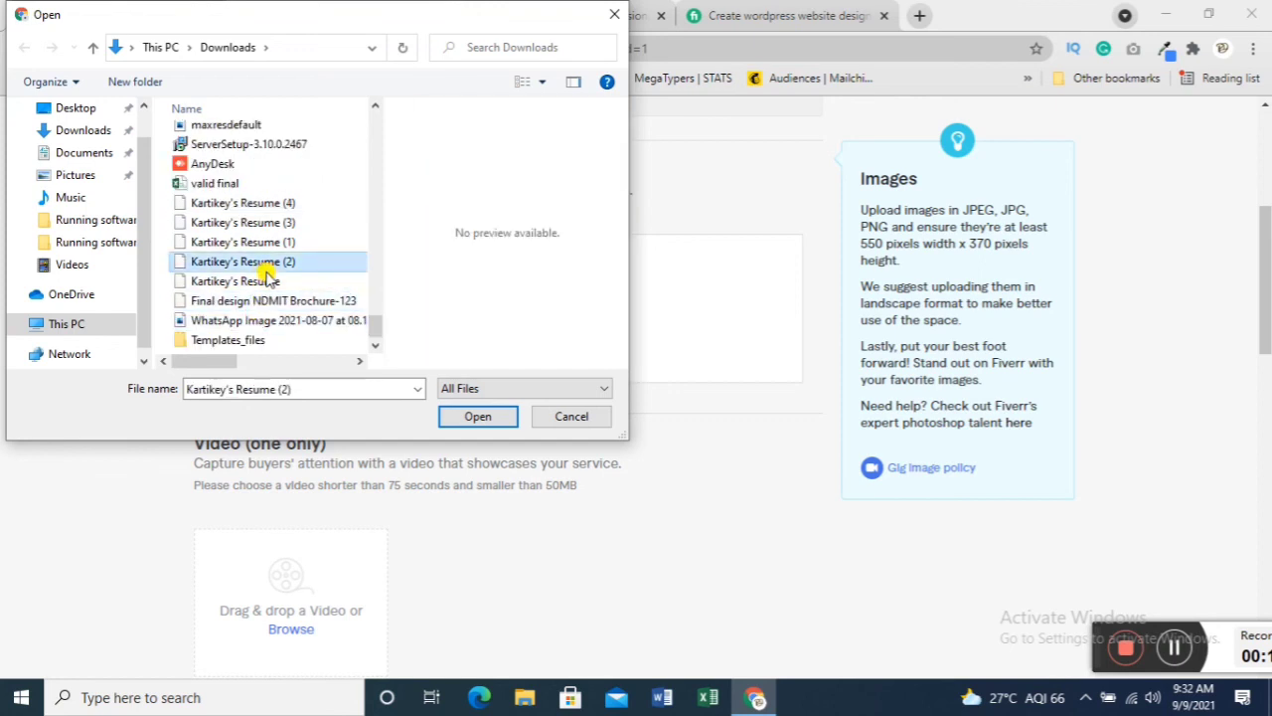
pyautogui.doubleClick(269, 261)
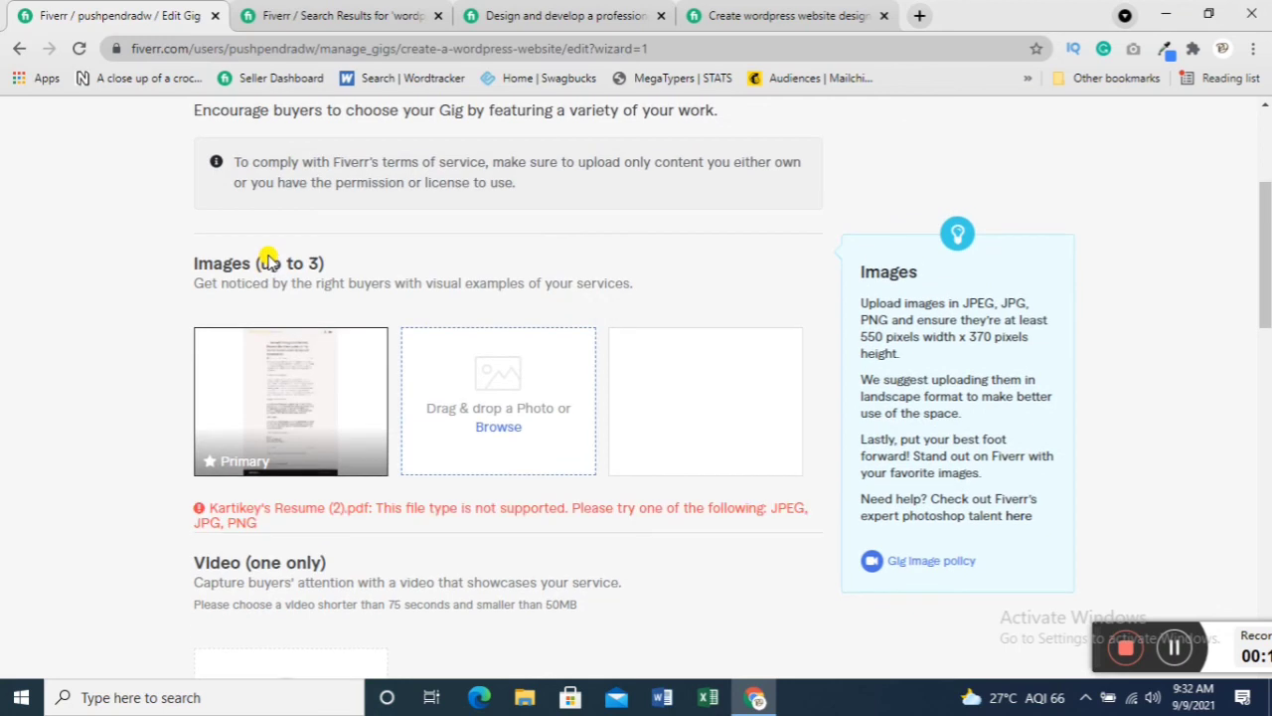
# - Reopen the file selection for the second gig image and preview yesterday's downloaded pictures, from web-development-banner to girl-1031169_1920
pyautogui.click(495, 427)
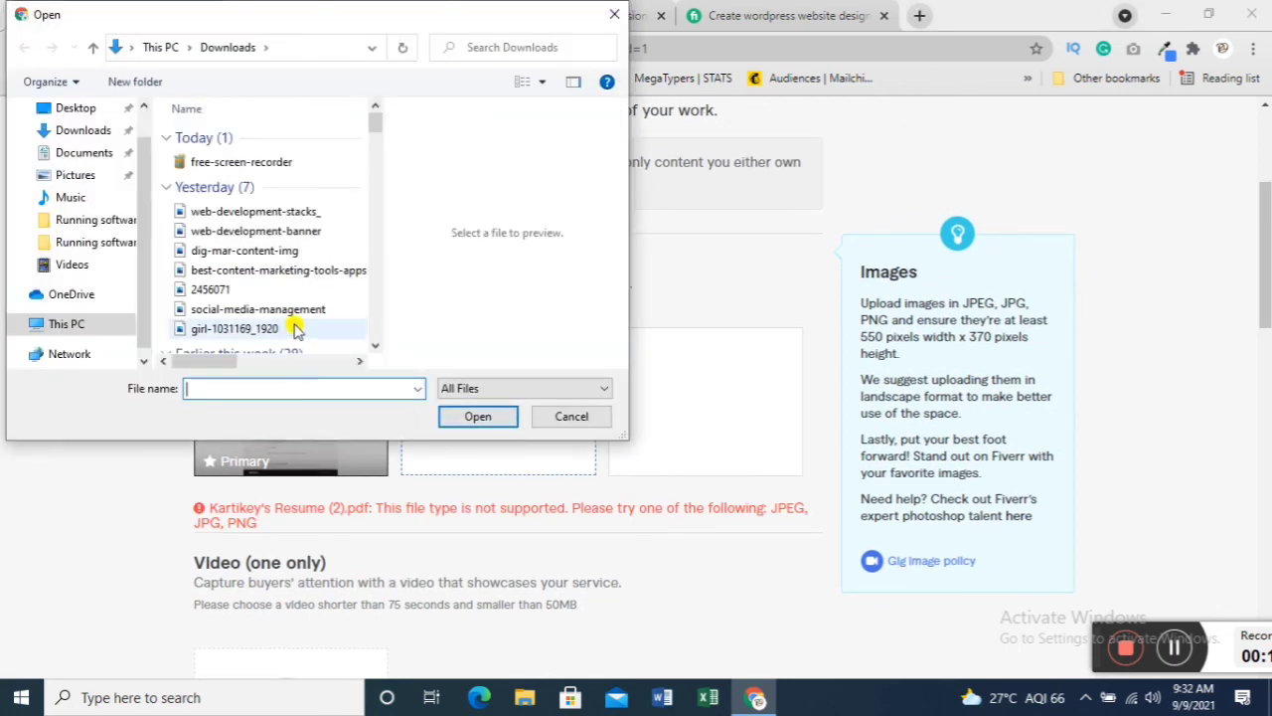
pyautogui.click(283, 230)
pyautogui.click(270, 211)
pyautogui.click(265, 289)
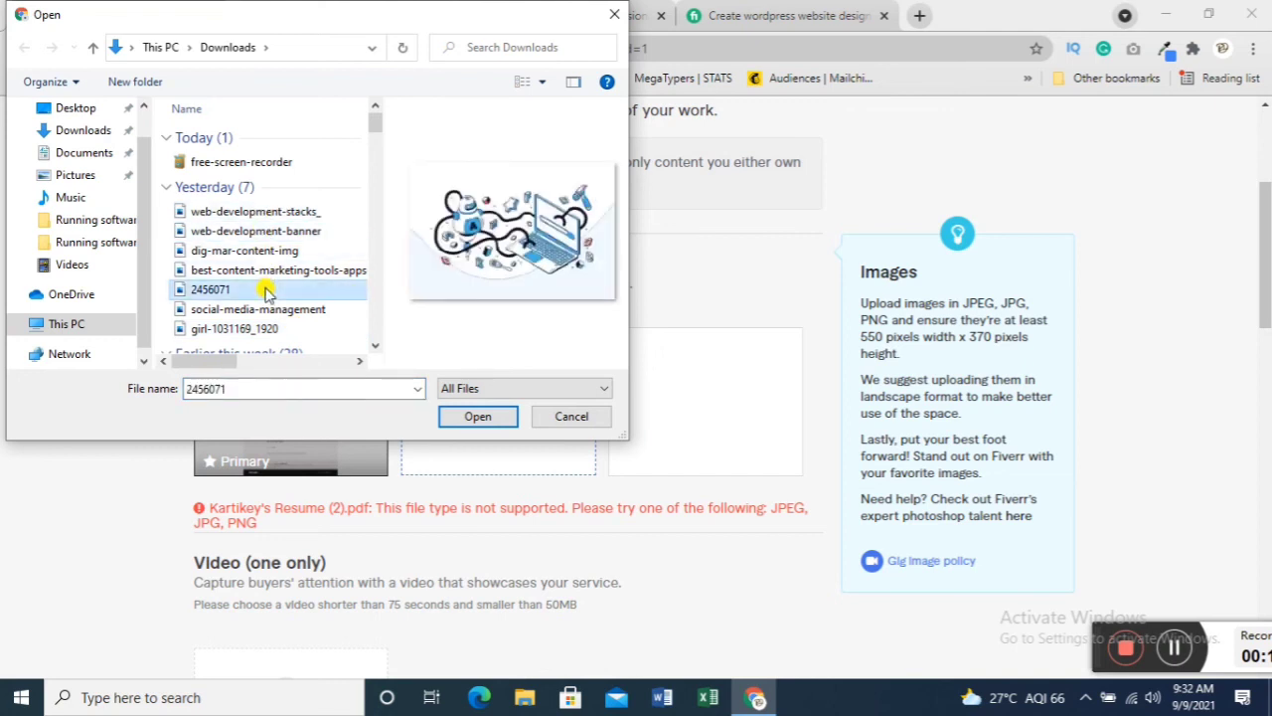
pyautogui.scroll(-2, 266, 290)
pyautogui.click(264, 285)
pyautogui.click(265, 197)
pyautogui.click(263, 214)
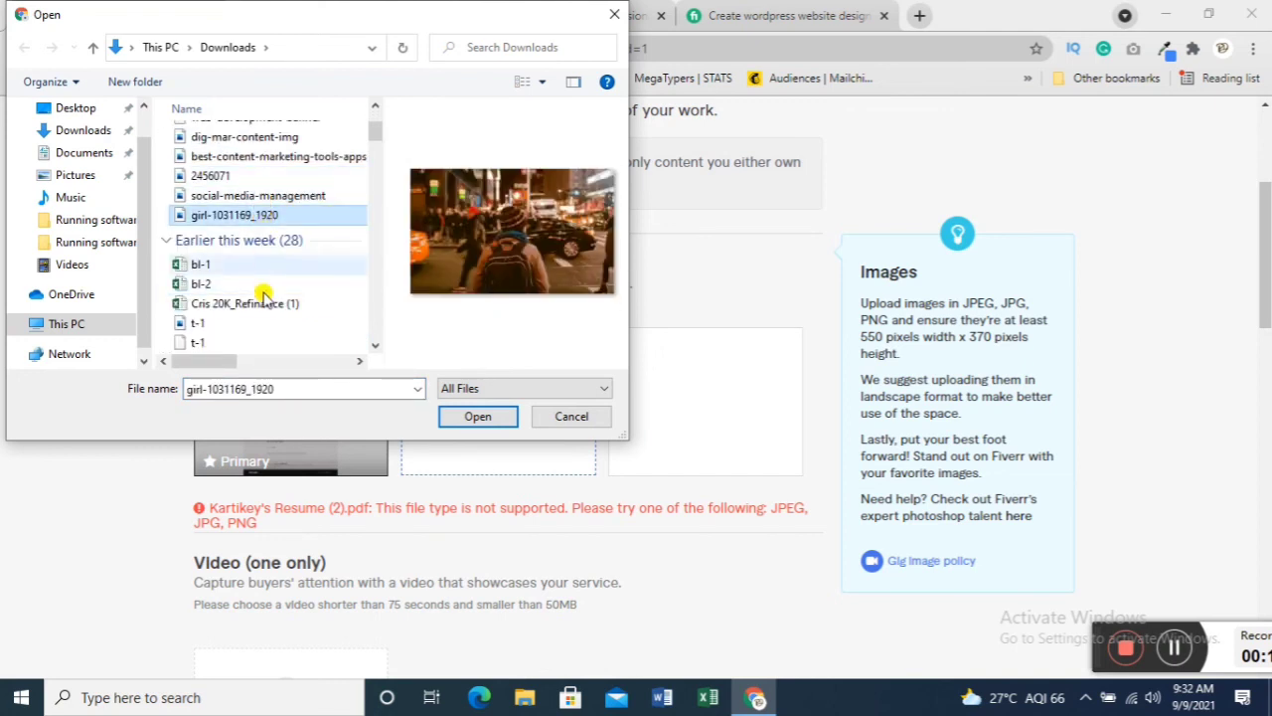
# - Upload the screencapture-us5-campaign-archive picture from this week's downloads as the second gig image
pyautogui.scroll(-2, 263, 293)
pyautogui.click(253, 262)
pyautogui.click(252, 247)
pyautogui.click(252, 283)
pyautogui.scroll(-1, 252, 283)
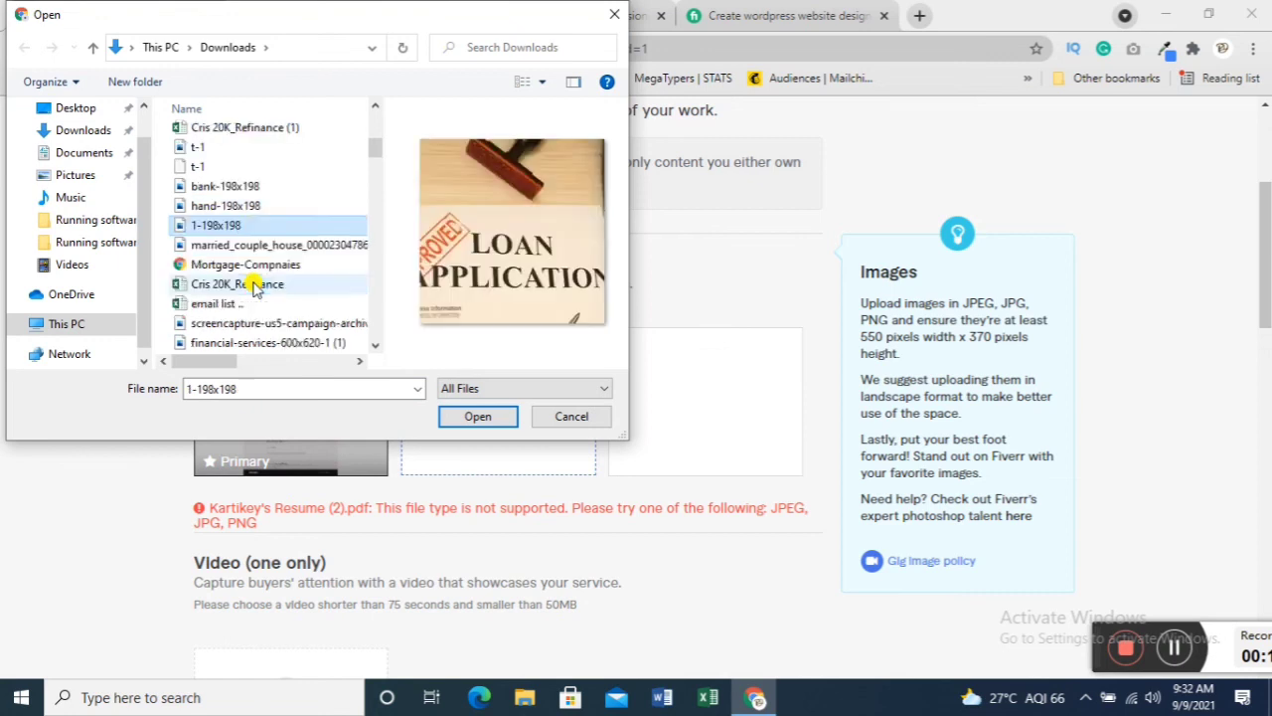
pyautogui.scroll(-3, 254, 285)
pyautogui.click(249, 186)
pyautogui.click(250, 166)
pyautogui.click(253, 149)
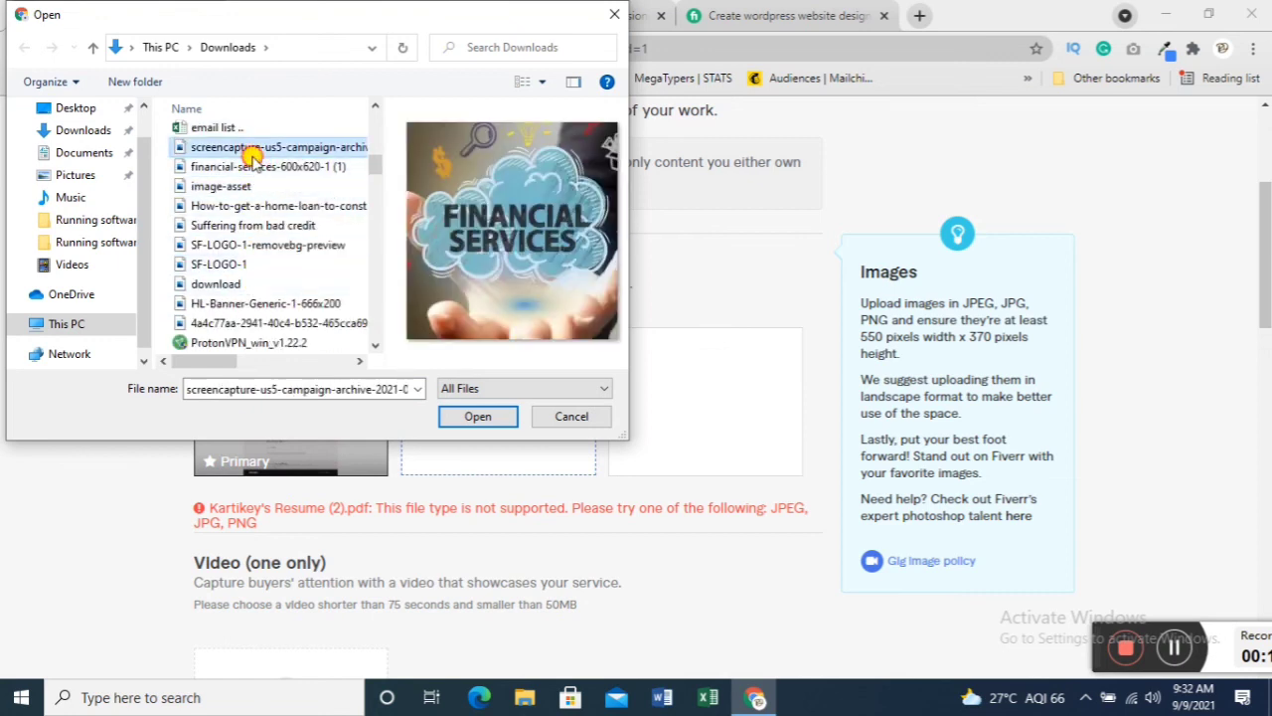
pyautogui.click(466, 409)
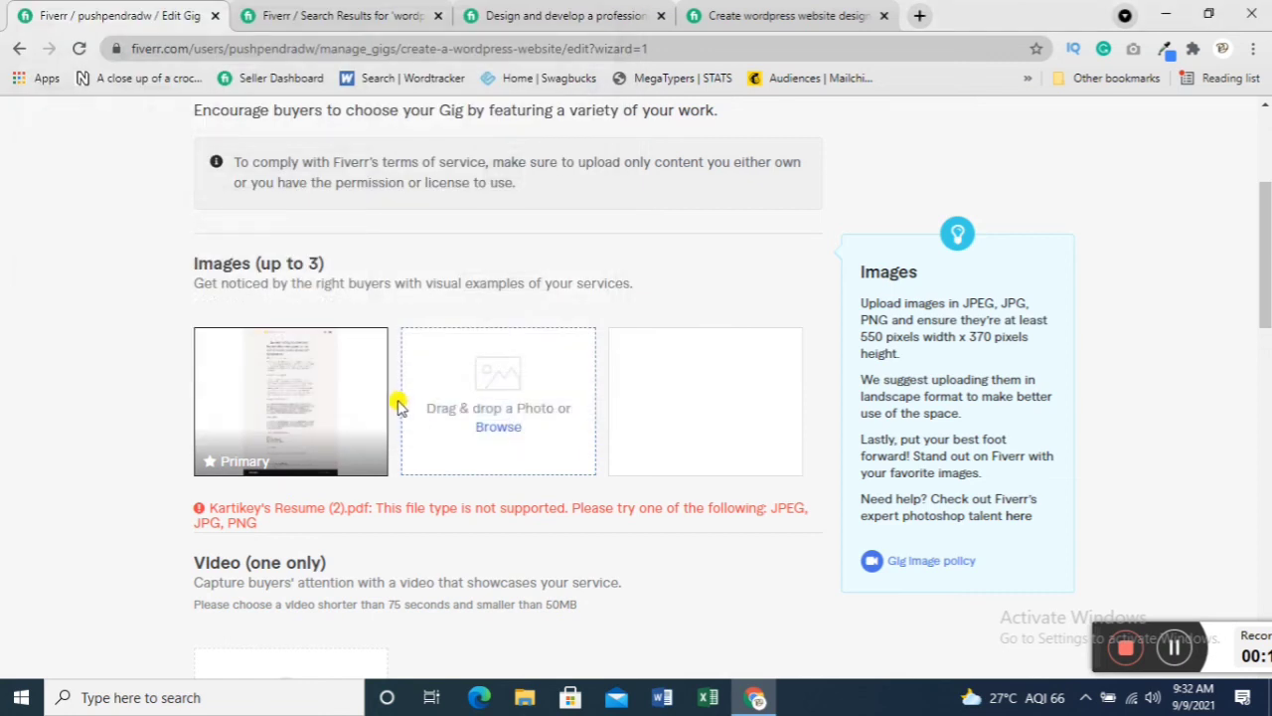
# - Upload the resume PDF numbered (4) from Downloads as the first gig document and accept the declaration of ownership of the materials
pyautogui.scroll(-2, 706, 321)
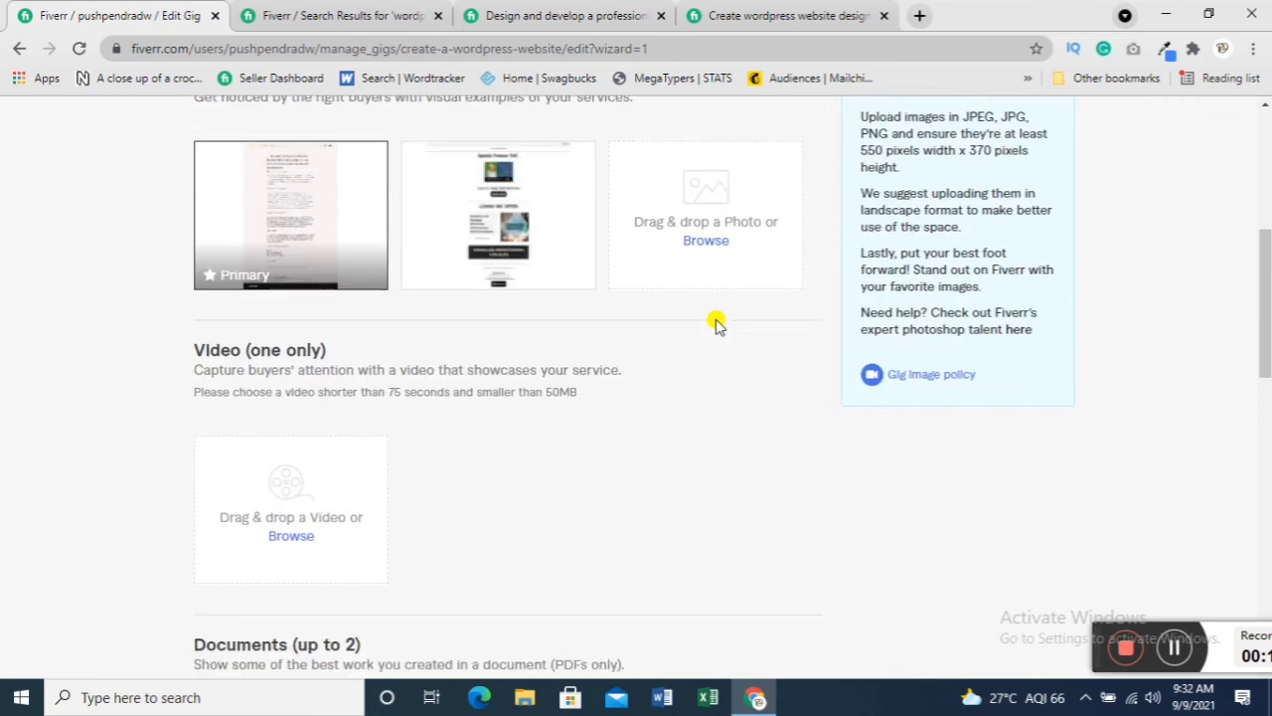
pyautogui.scroll(-3, 448, 474)
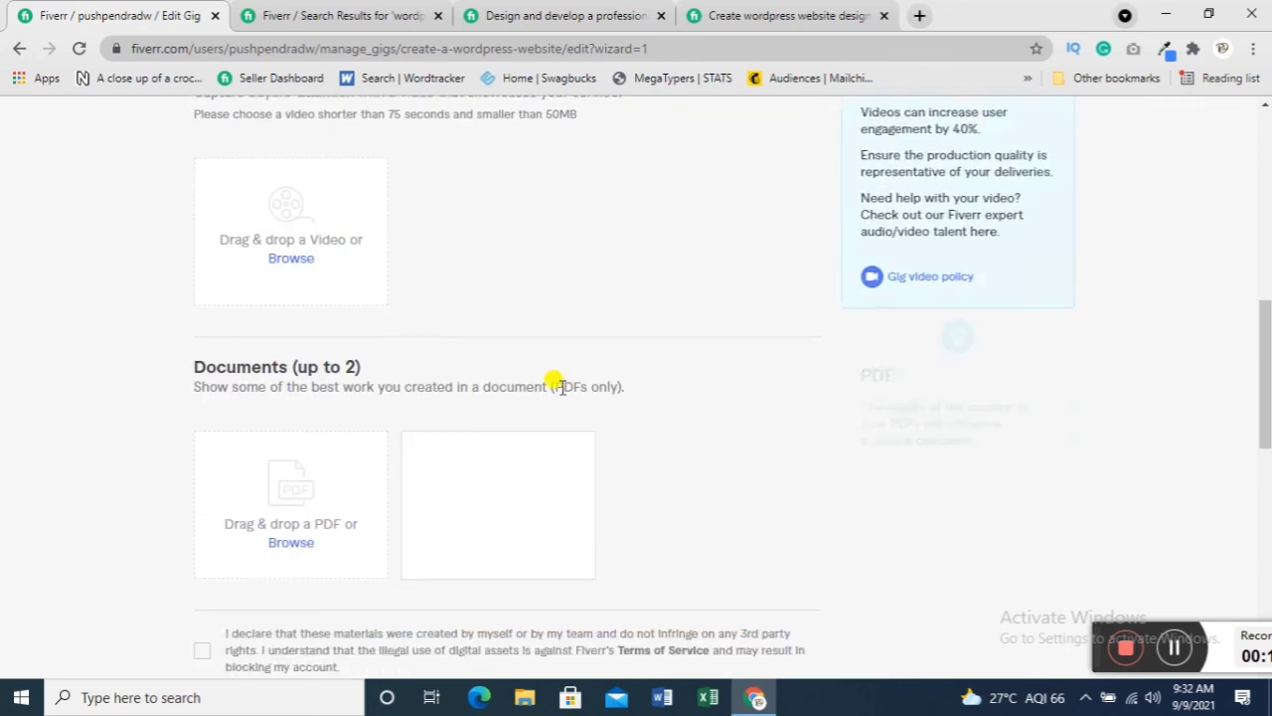
pyautogui.scroll(-2, 570, 373)
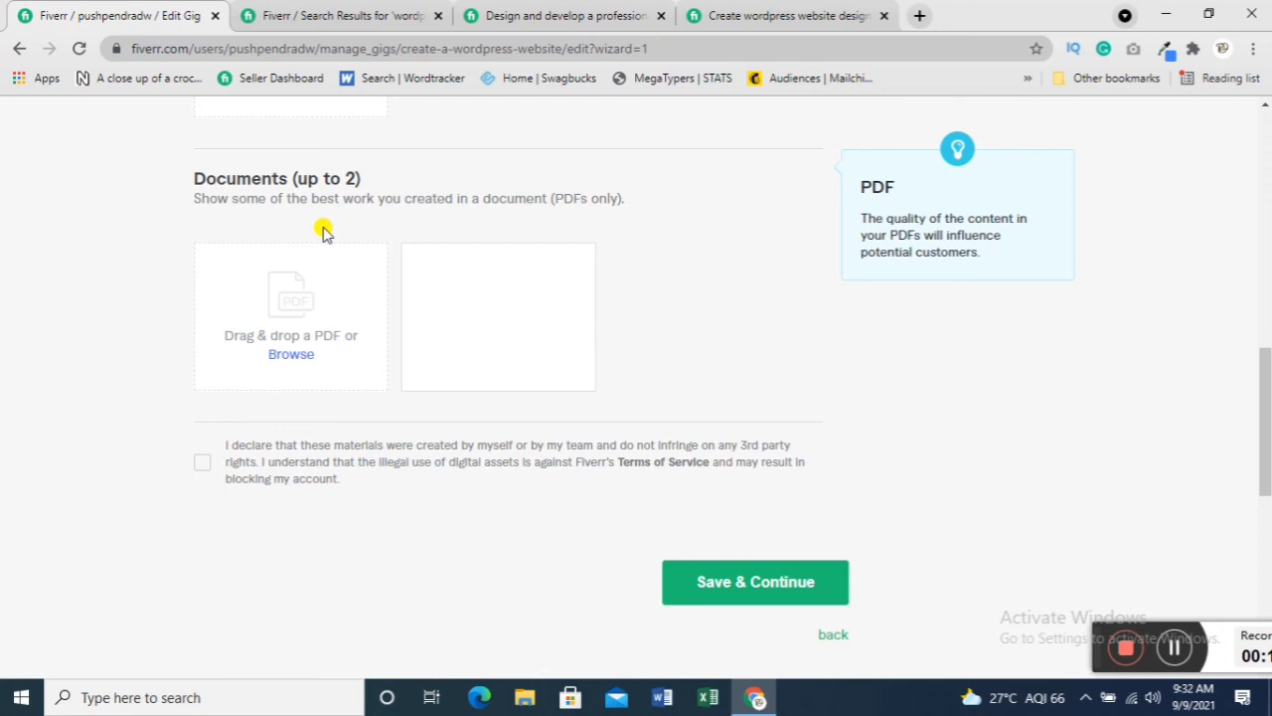
pyautogui.click(288, 355)
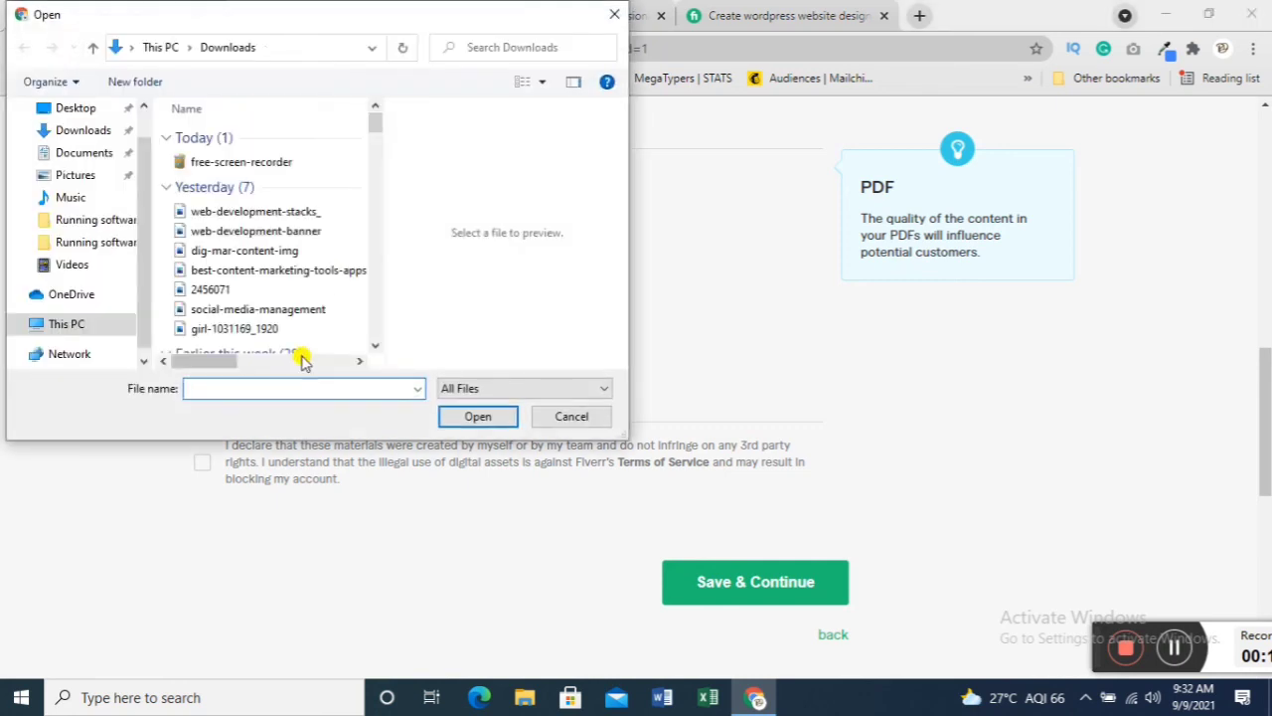
pyautogui.scroll(-10, 272, 243)
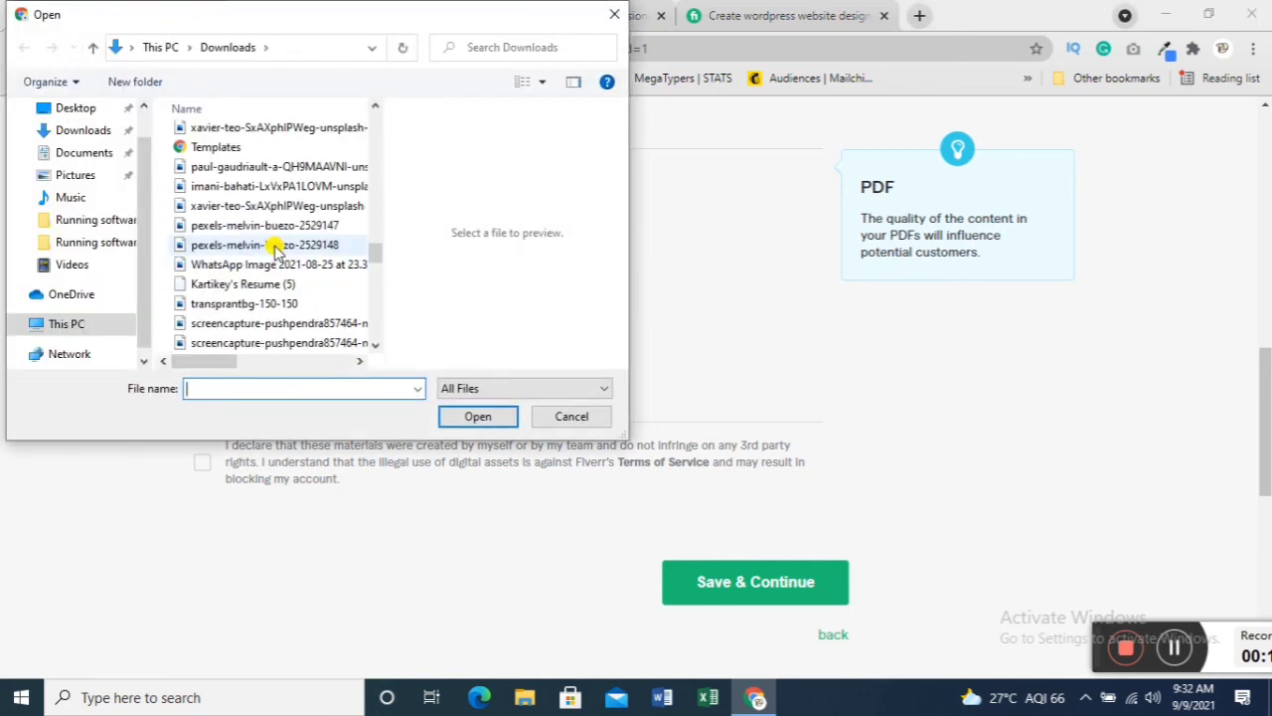
pyautogui.scroll(-10, 275, 248)
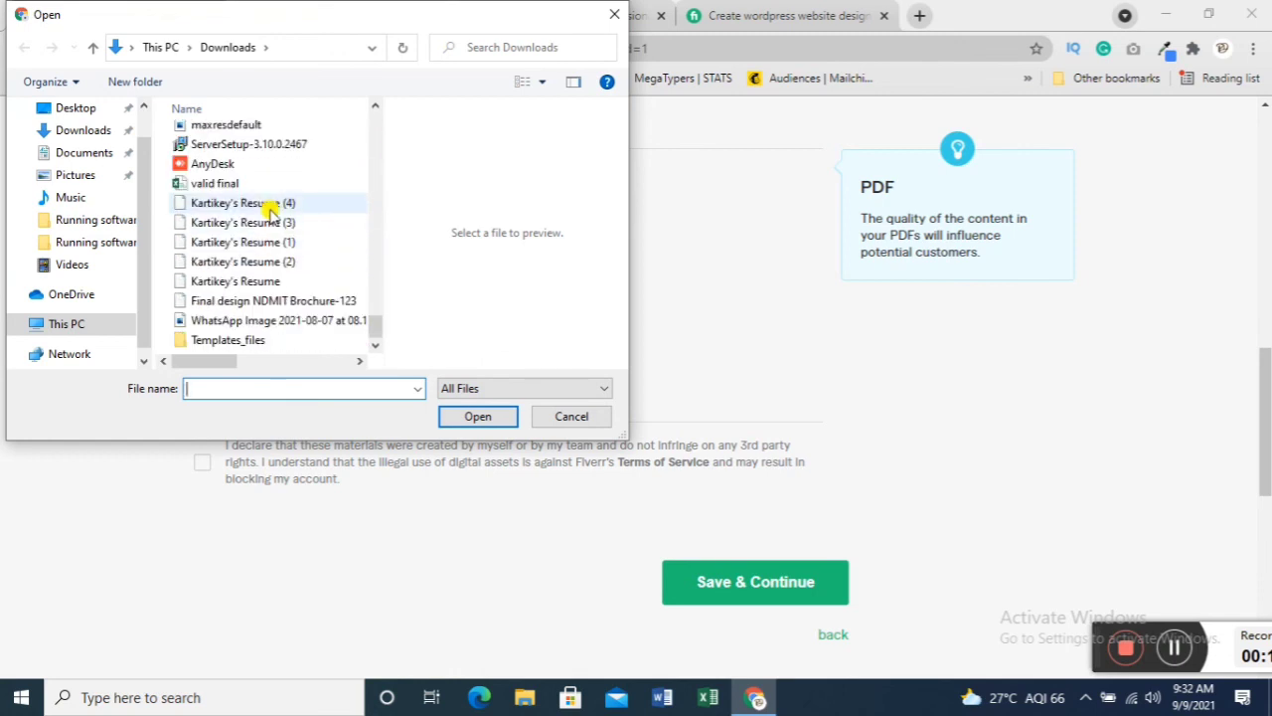
pyautogui.click(265, 204)
pyautogui.click(476, 418)
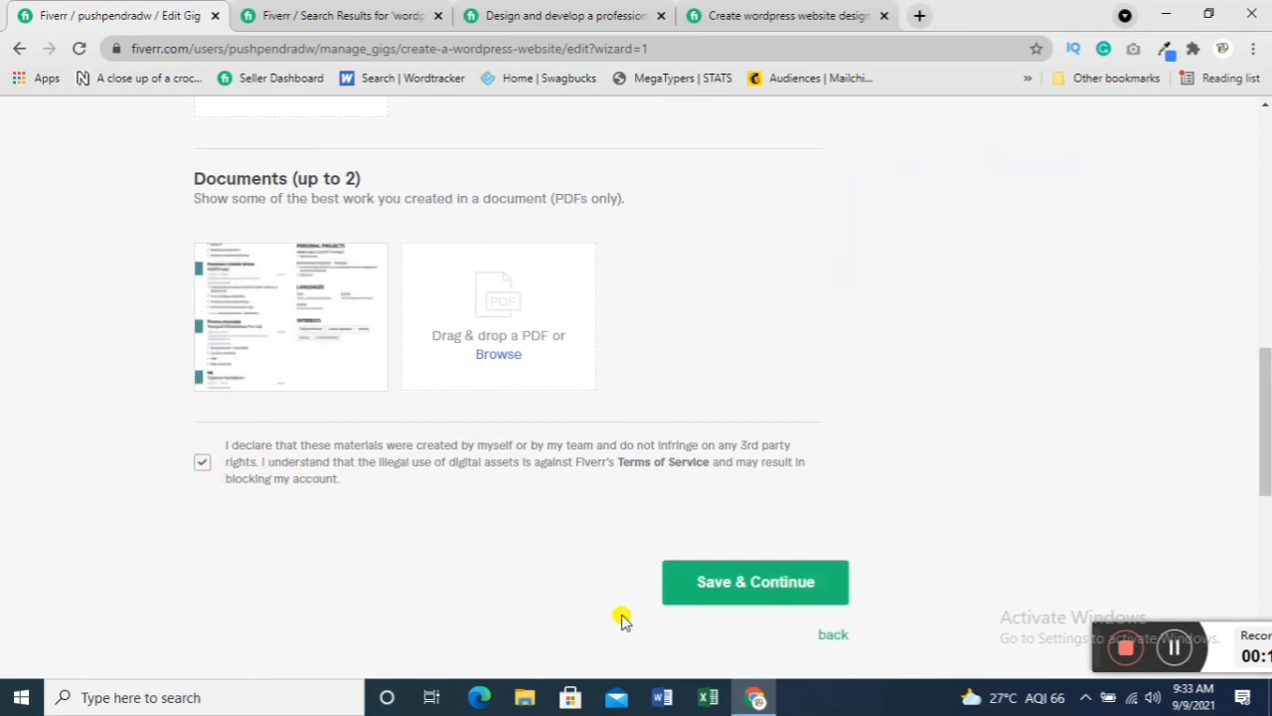
# - Save the gallery and publish the gig
pyautogui.click(753, 605)
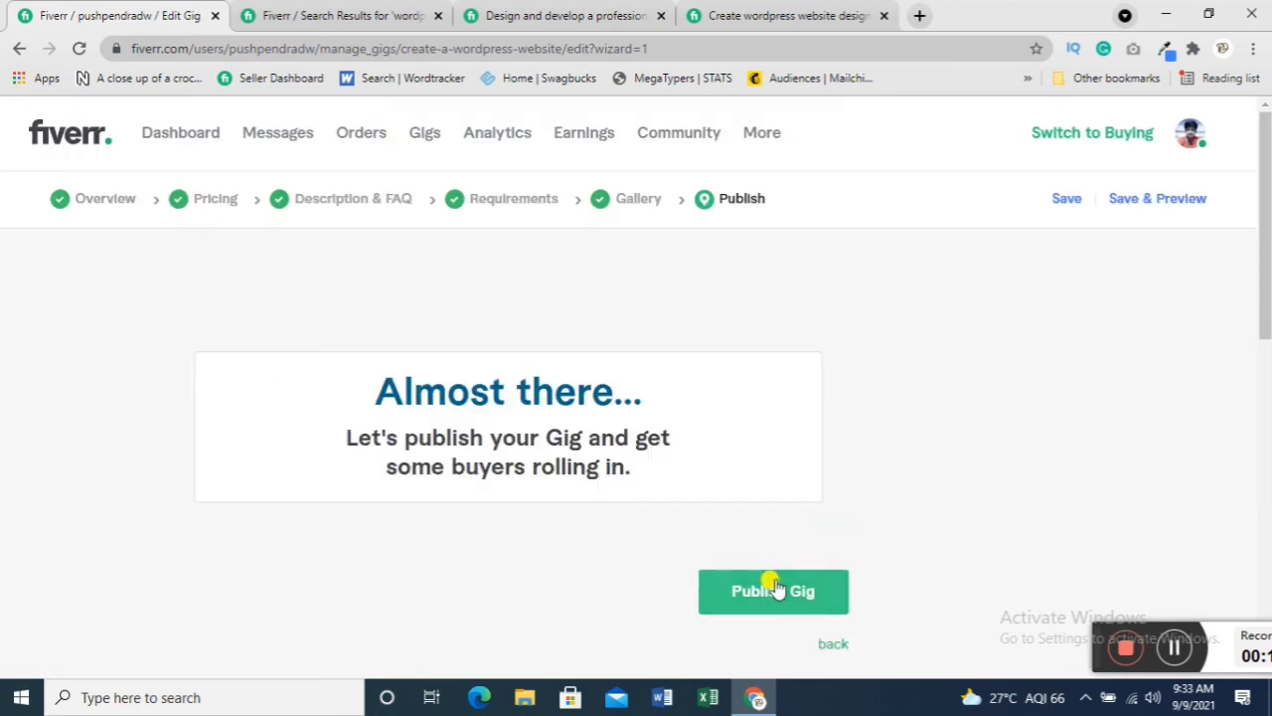
pyautogui.click(773, 589)
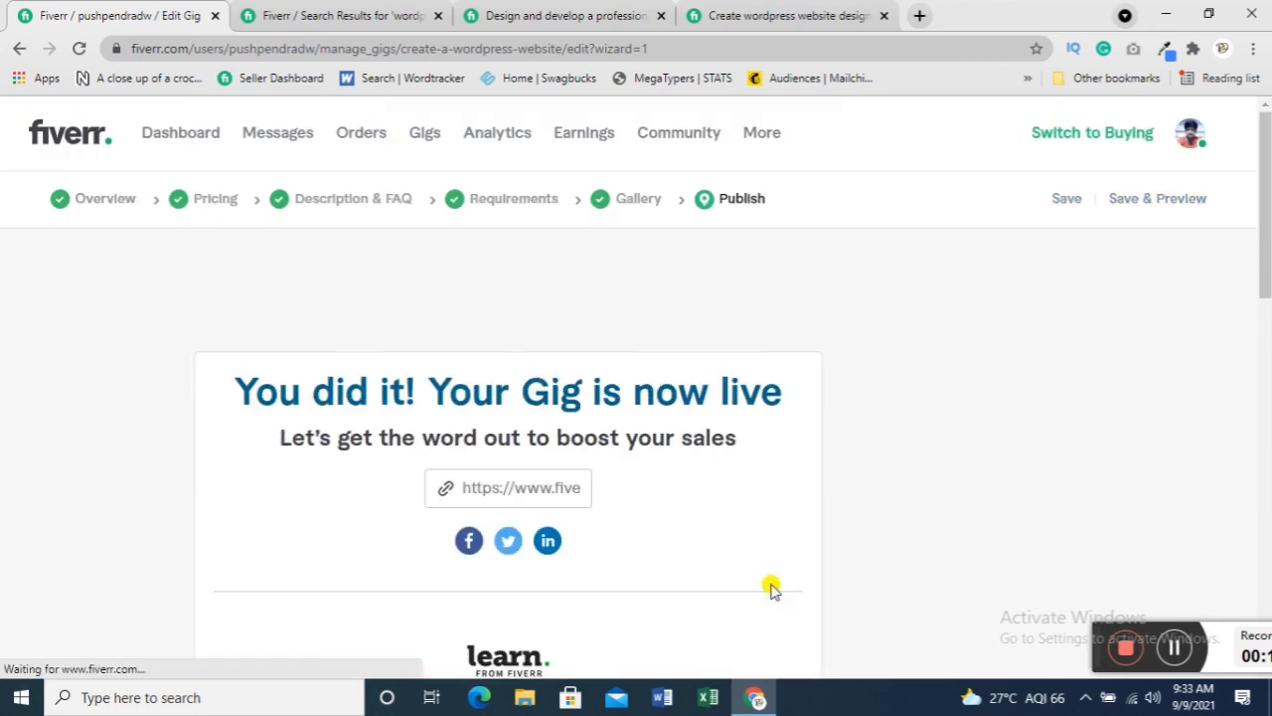
pyautogui.scroll(-4, 733, 502)
pyautogui.scroll(4, 729, 497)
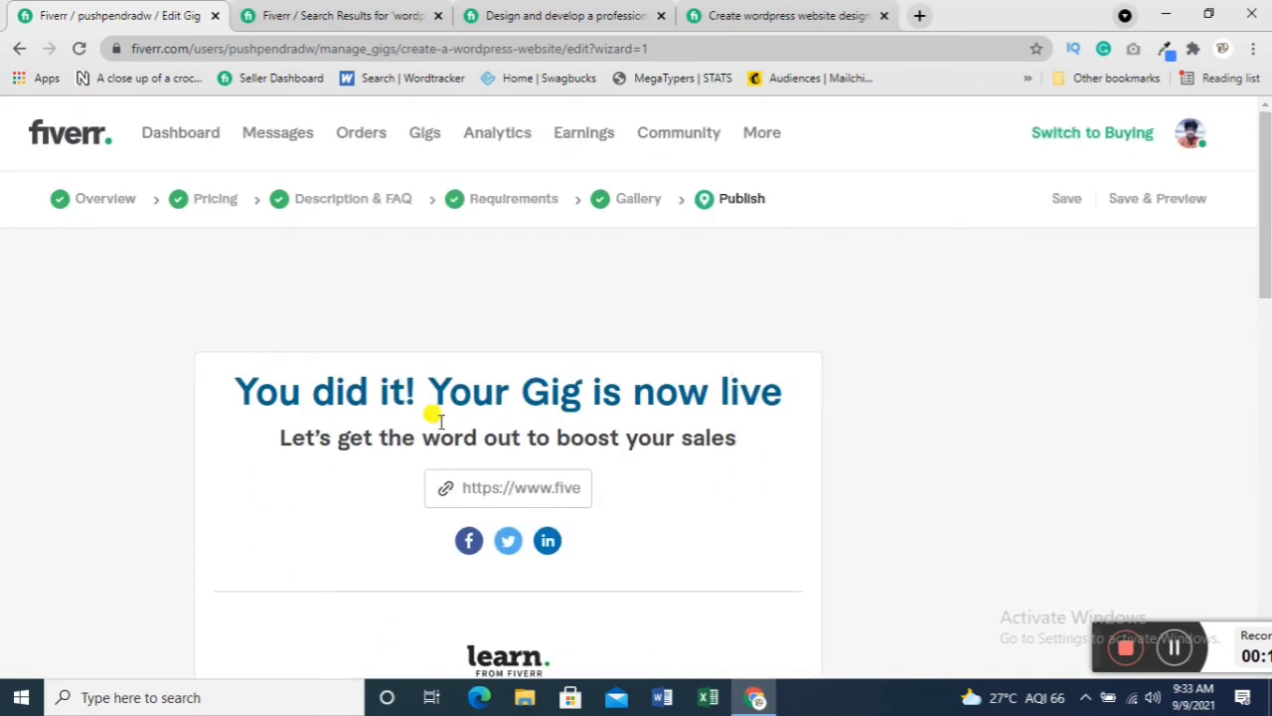
# - Open the list of gigs and review the status, settings and performance of the "create a wordpress website" gig
pyautogui.click(427, 142)
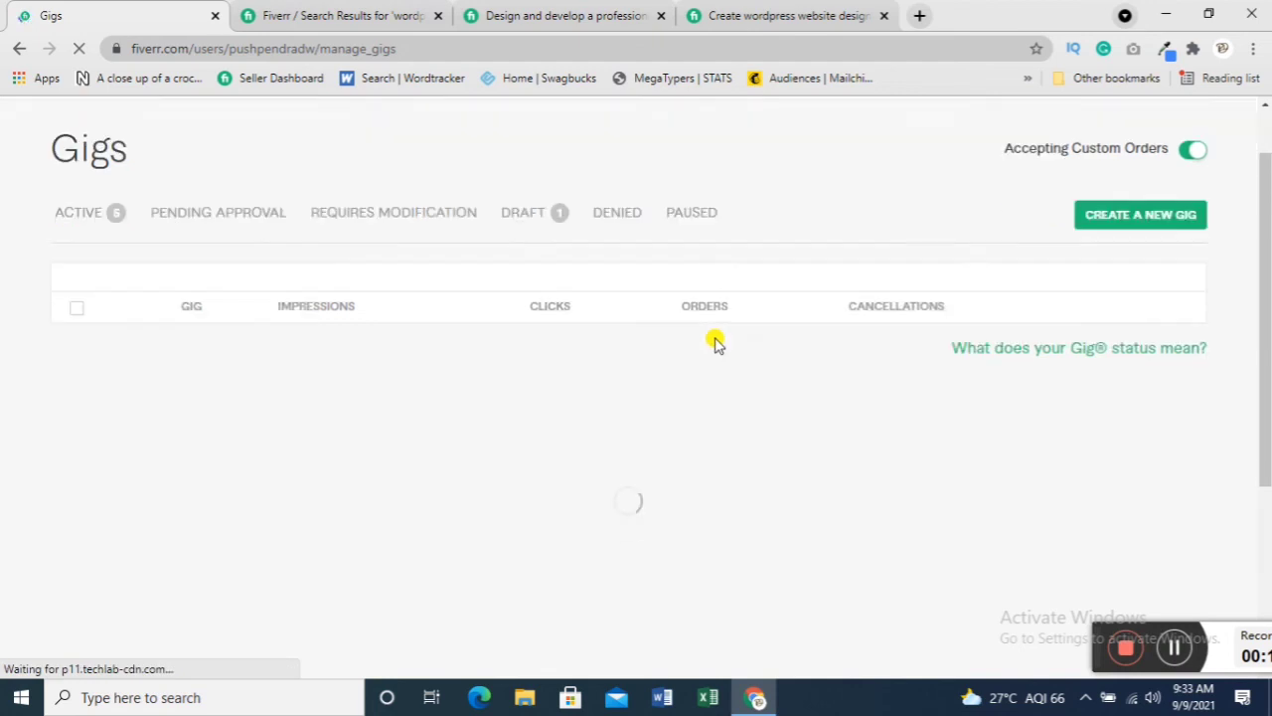
pyautogui.scroll(-2, 716, 338)
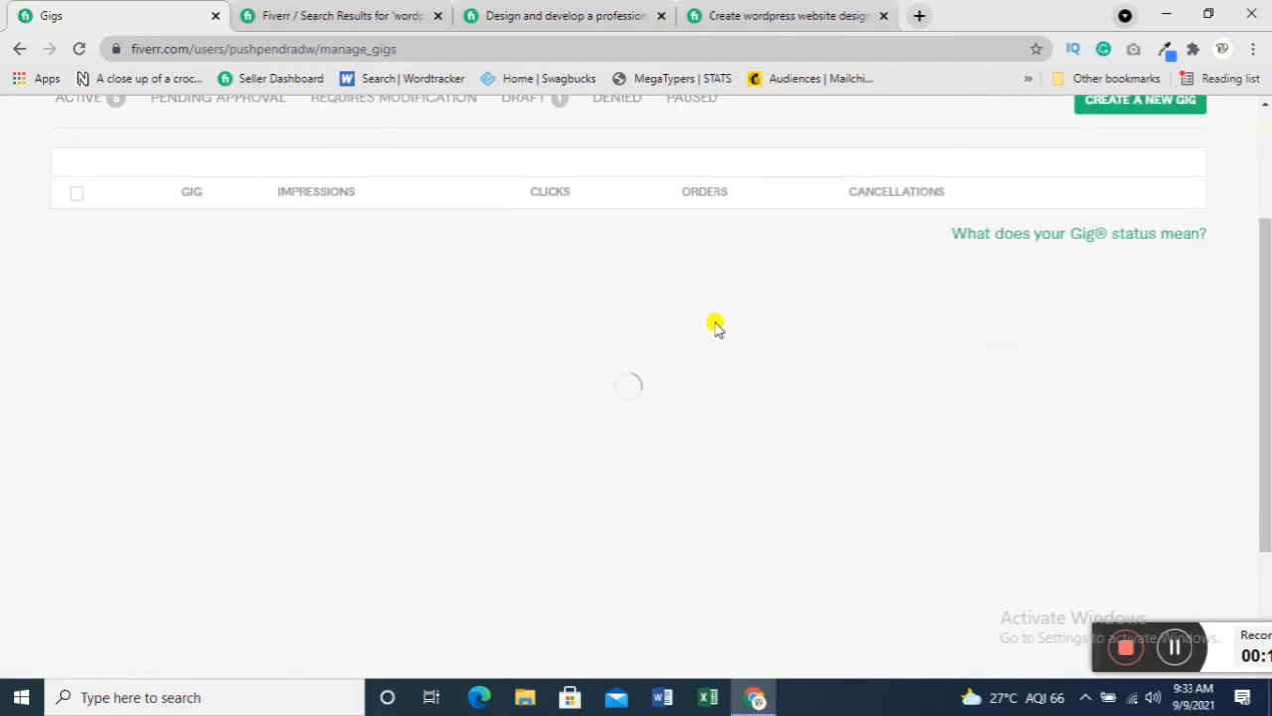
pyautogui.scroll(-4, 712, 320)
pyautogui.scroll(5, 711, 320)
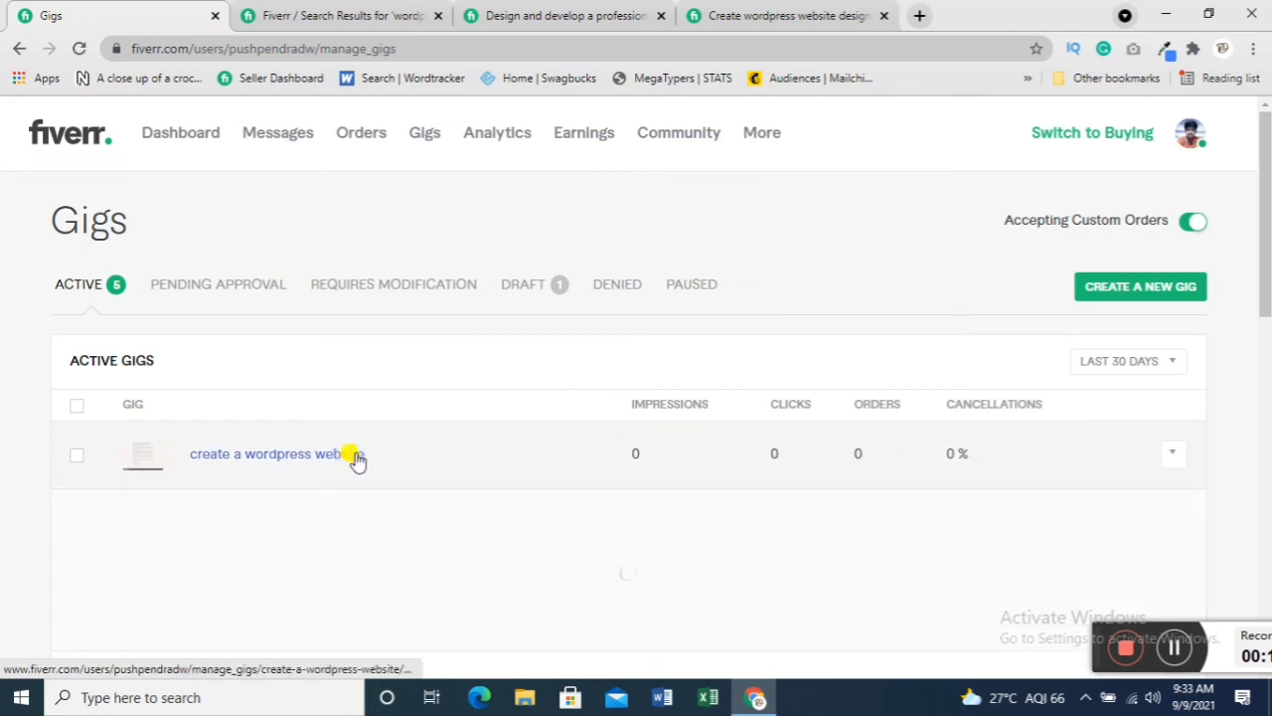
pyautogui.scroll(-2, 583, 449)
pyautogui.scroll(-1, 583, 450)
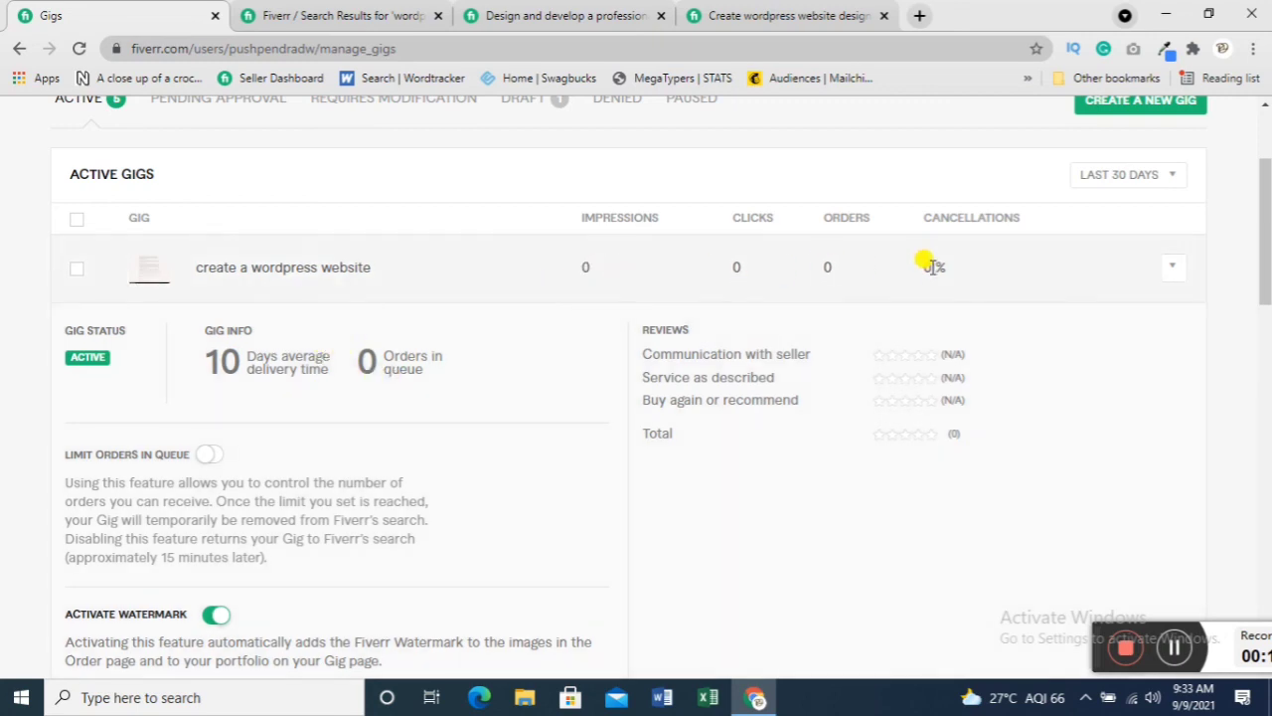
pyautogui.scroll(-5, 925, 264)
pyautogui.scroll(1, 928, 268)
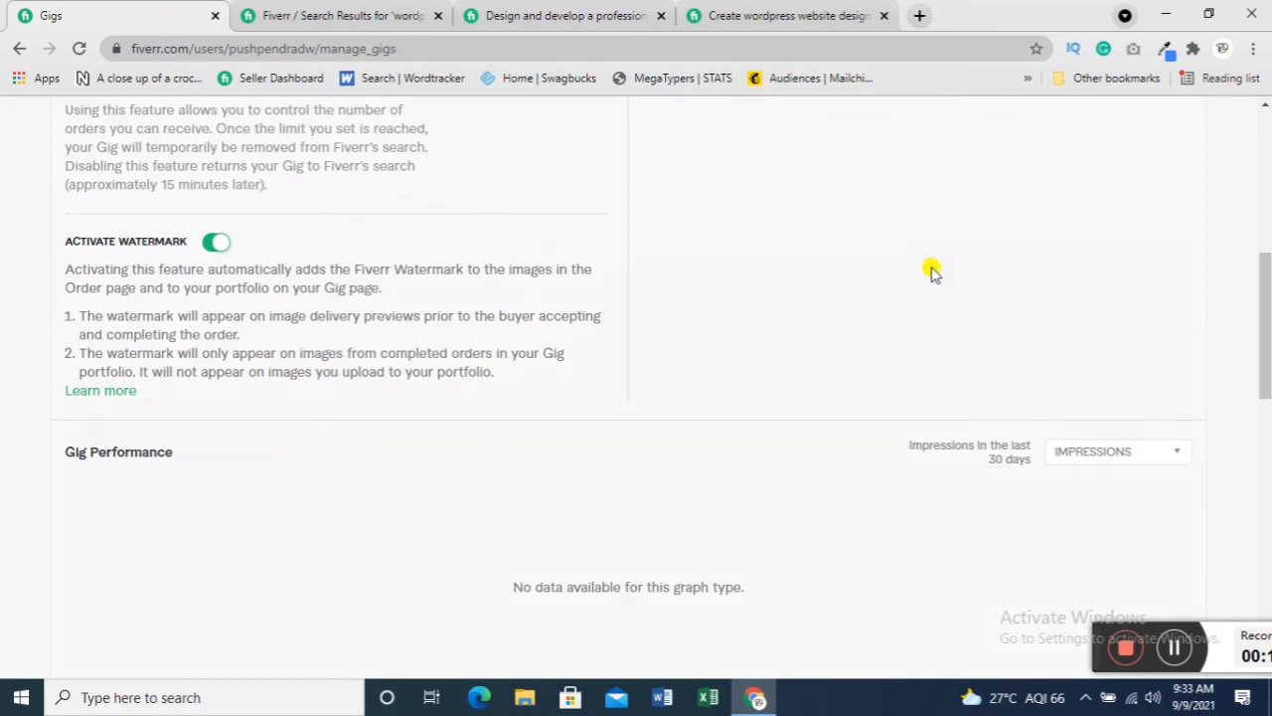
pyautogui.scroll(5, 932, 271)
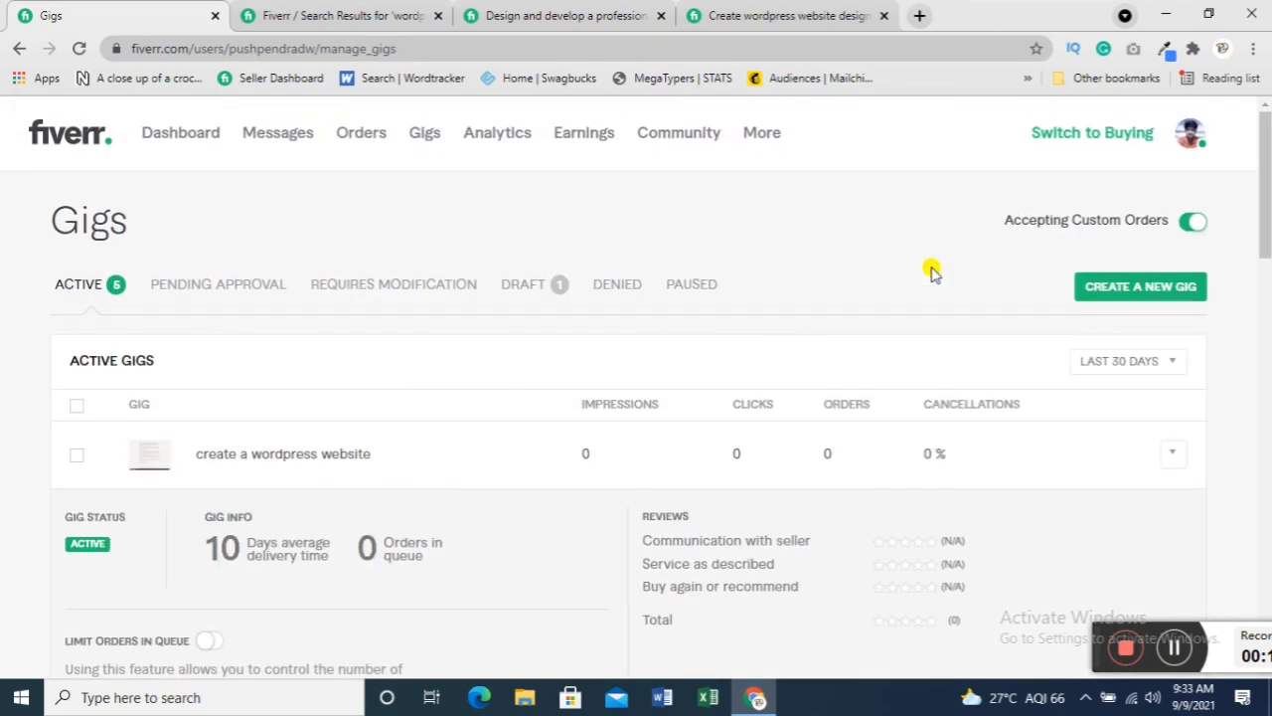